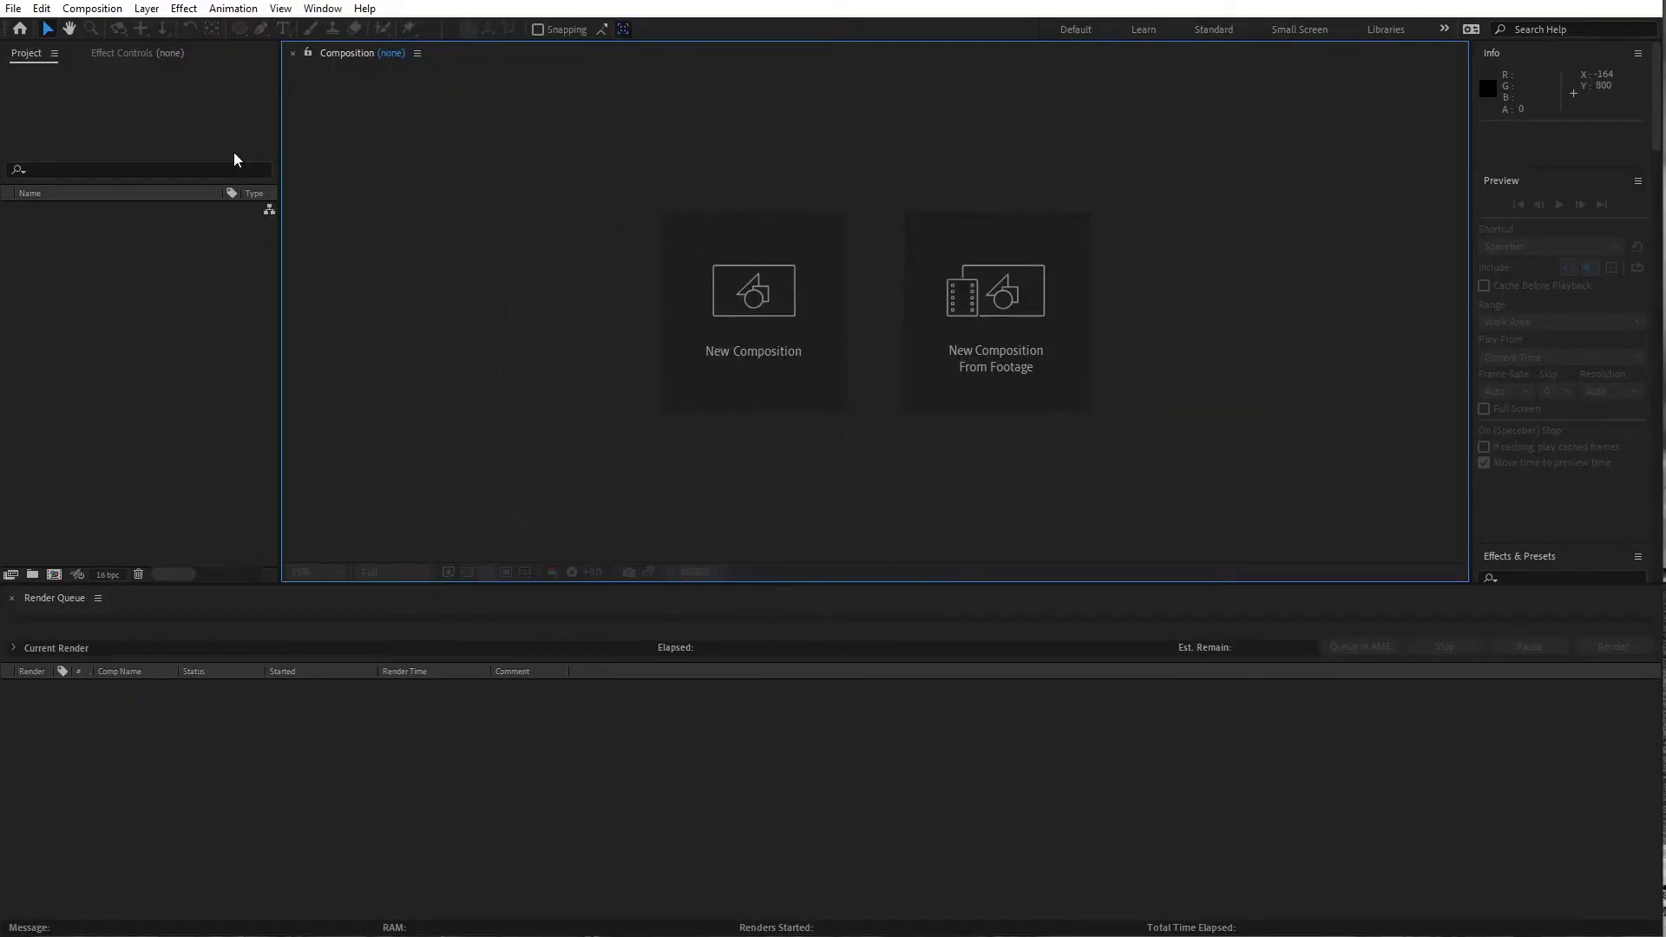
Import the Untitled_Artwork(4).jpg lettering image into the project
click(13, 8)
mouse_move(158, 257)
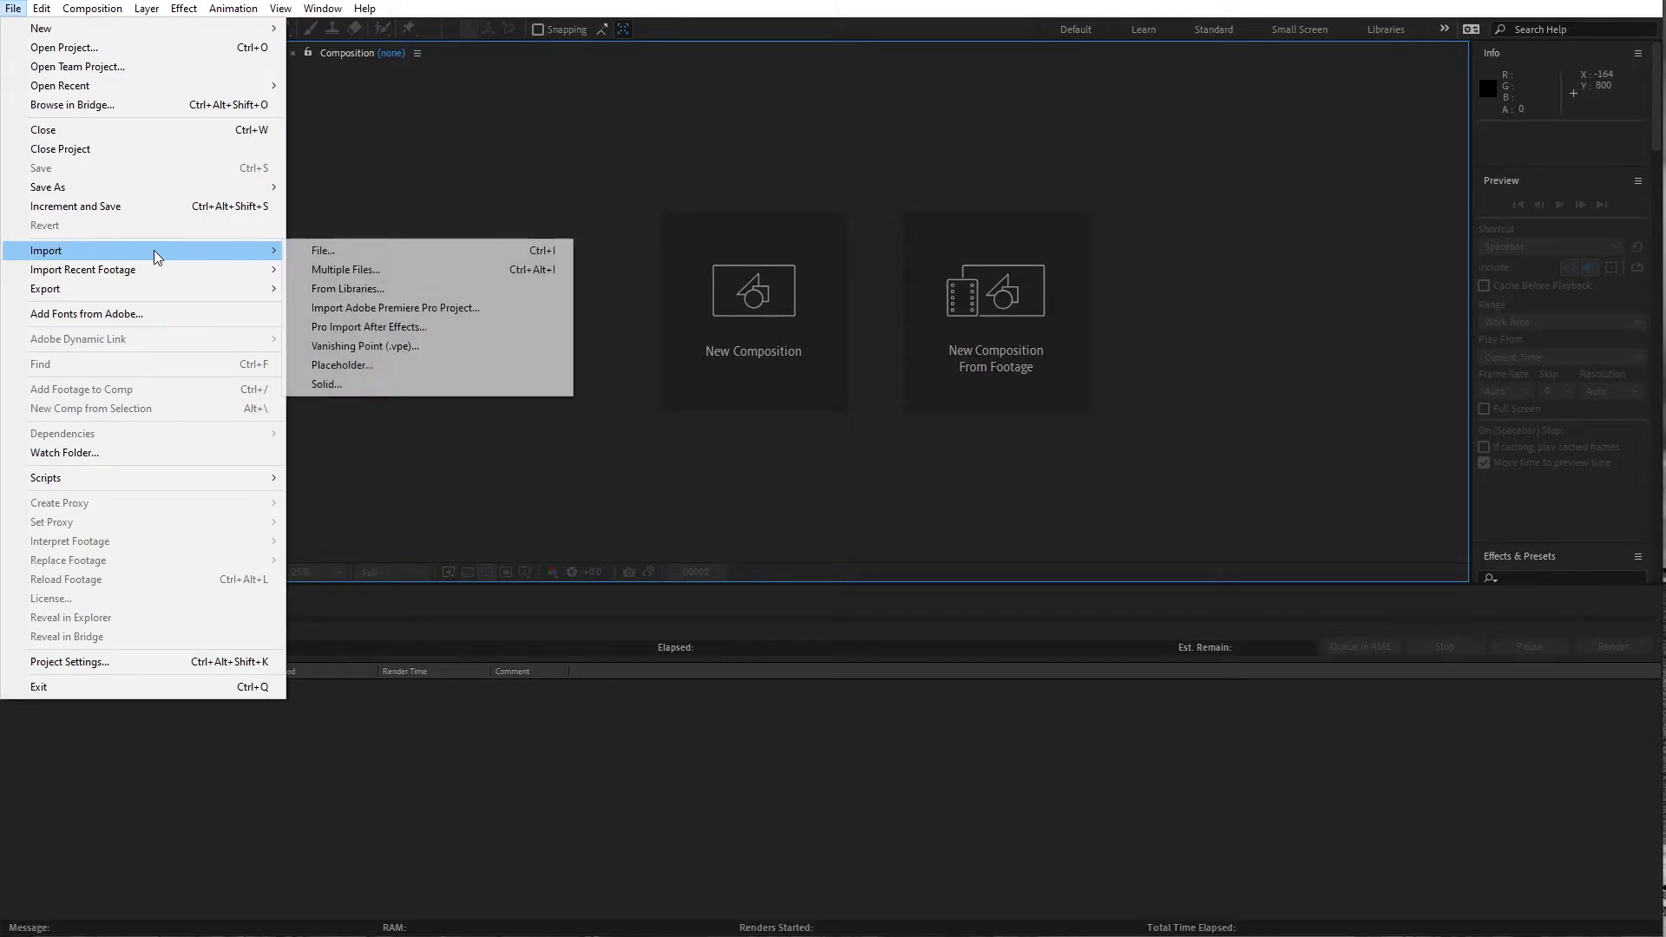
click(325, 251)
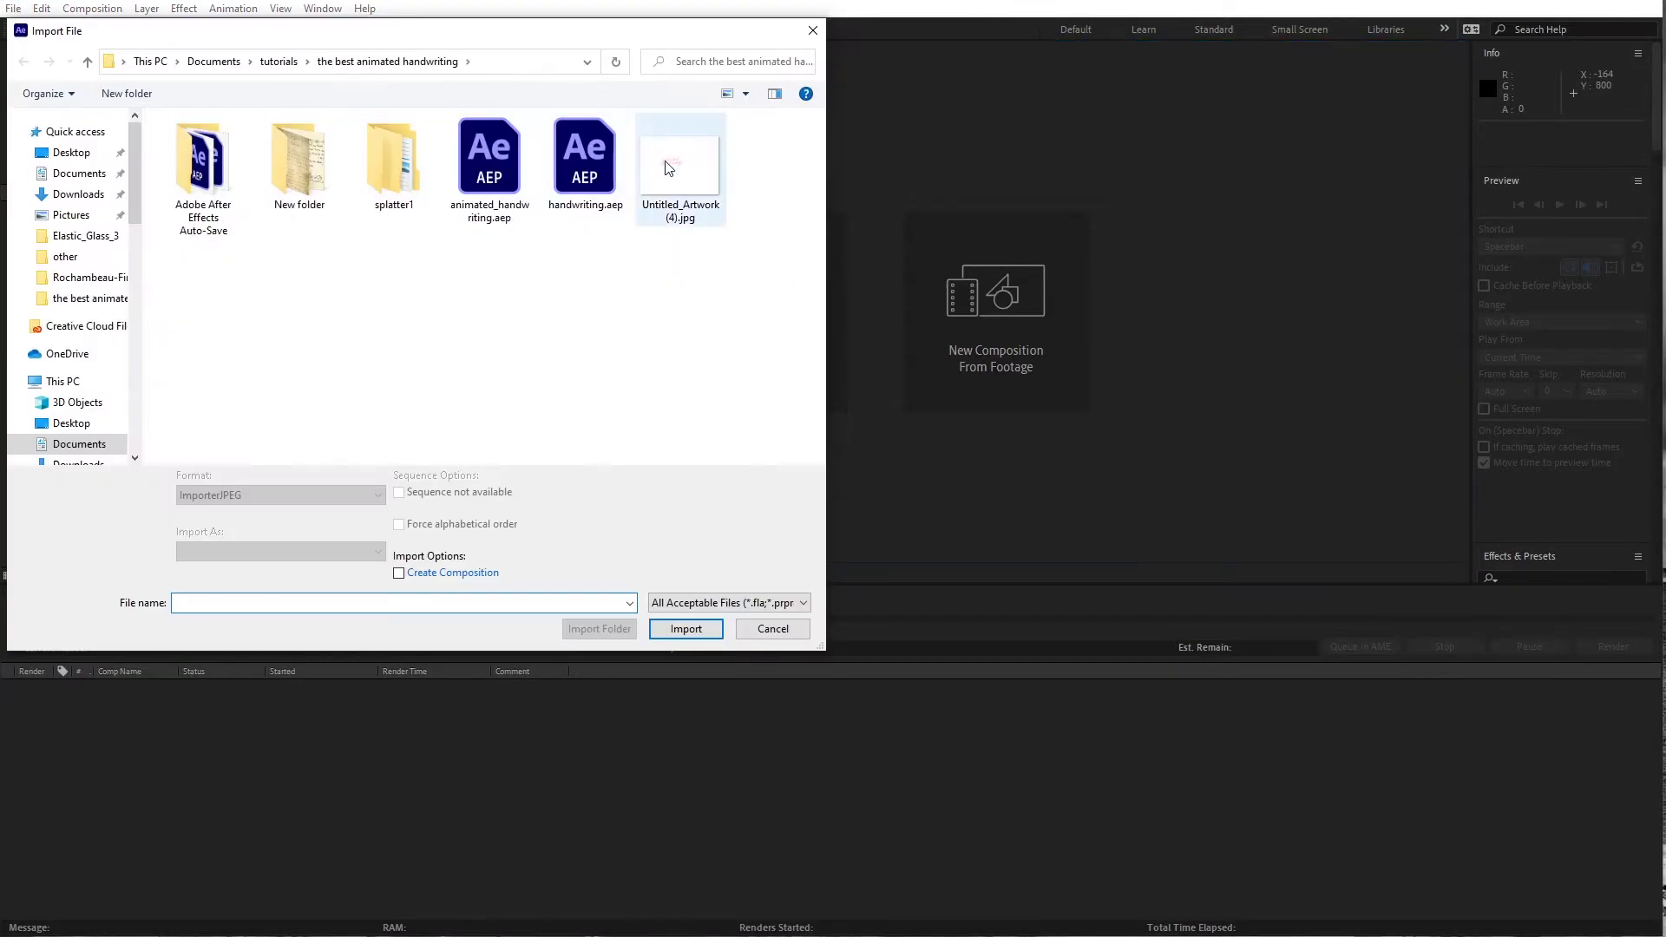
click(680, 173)
click(664, 638)
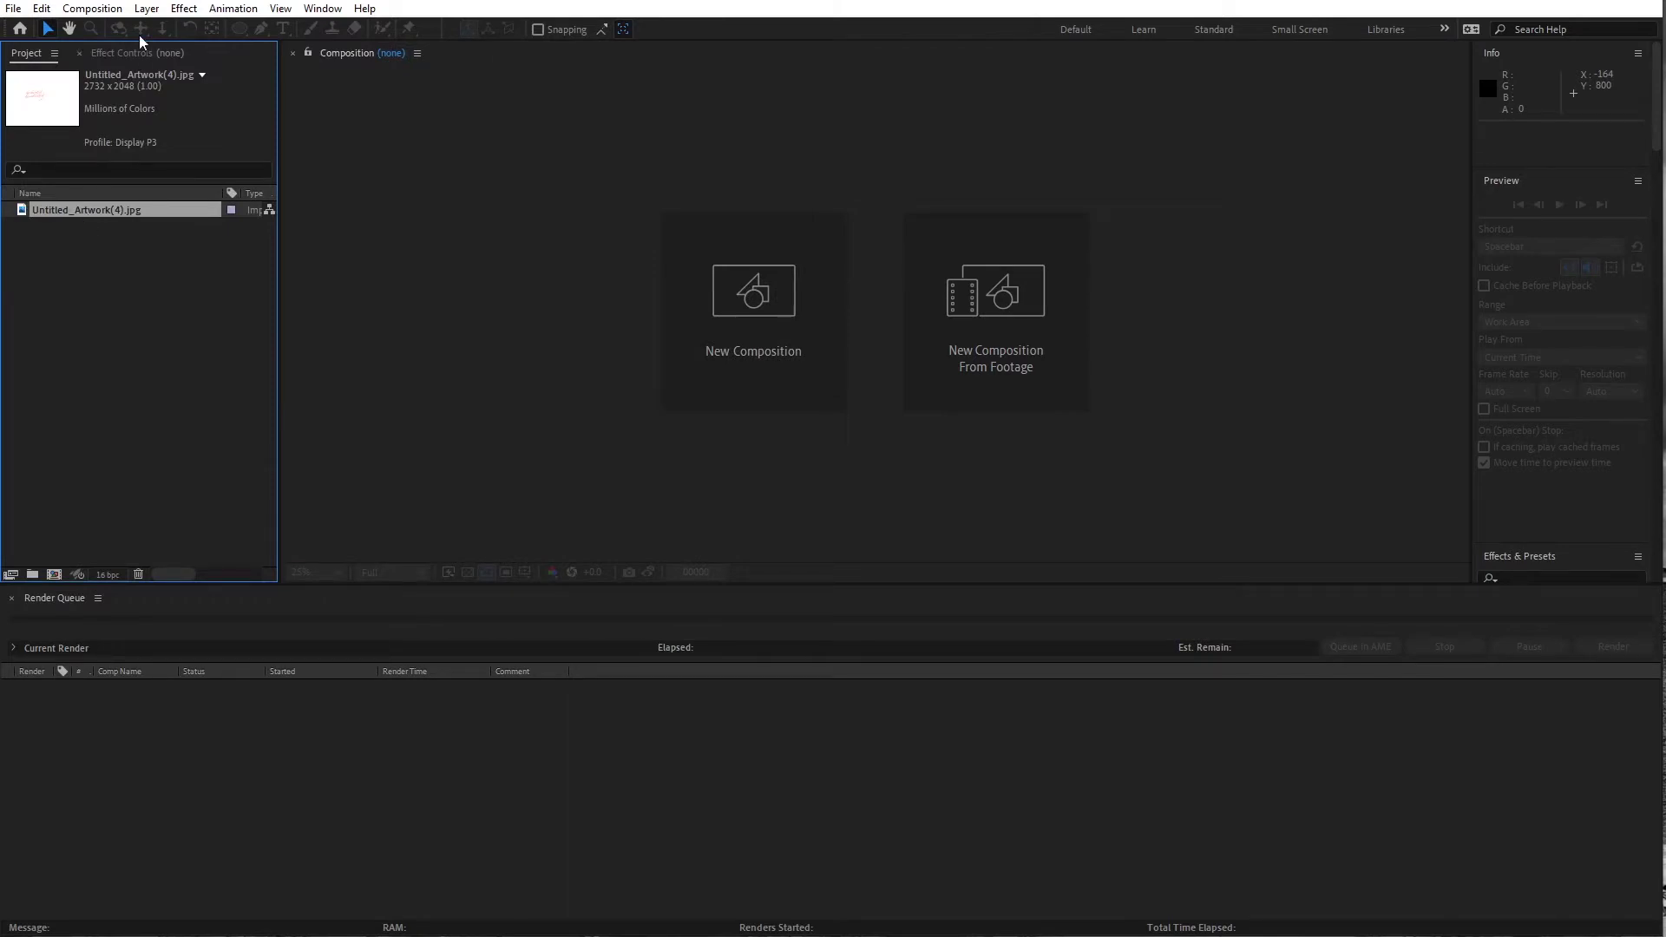
Start a new 1920×1080, 24 fps composition named handwriting
click(108, 8)
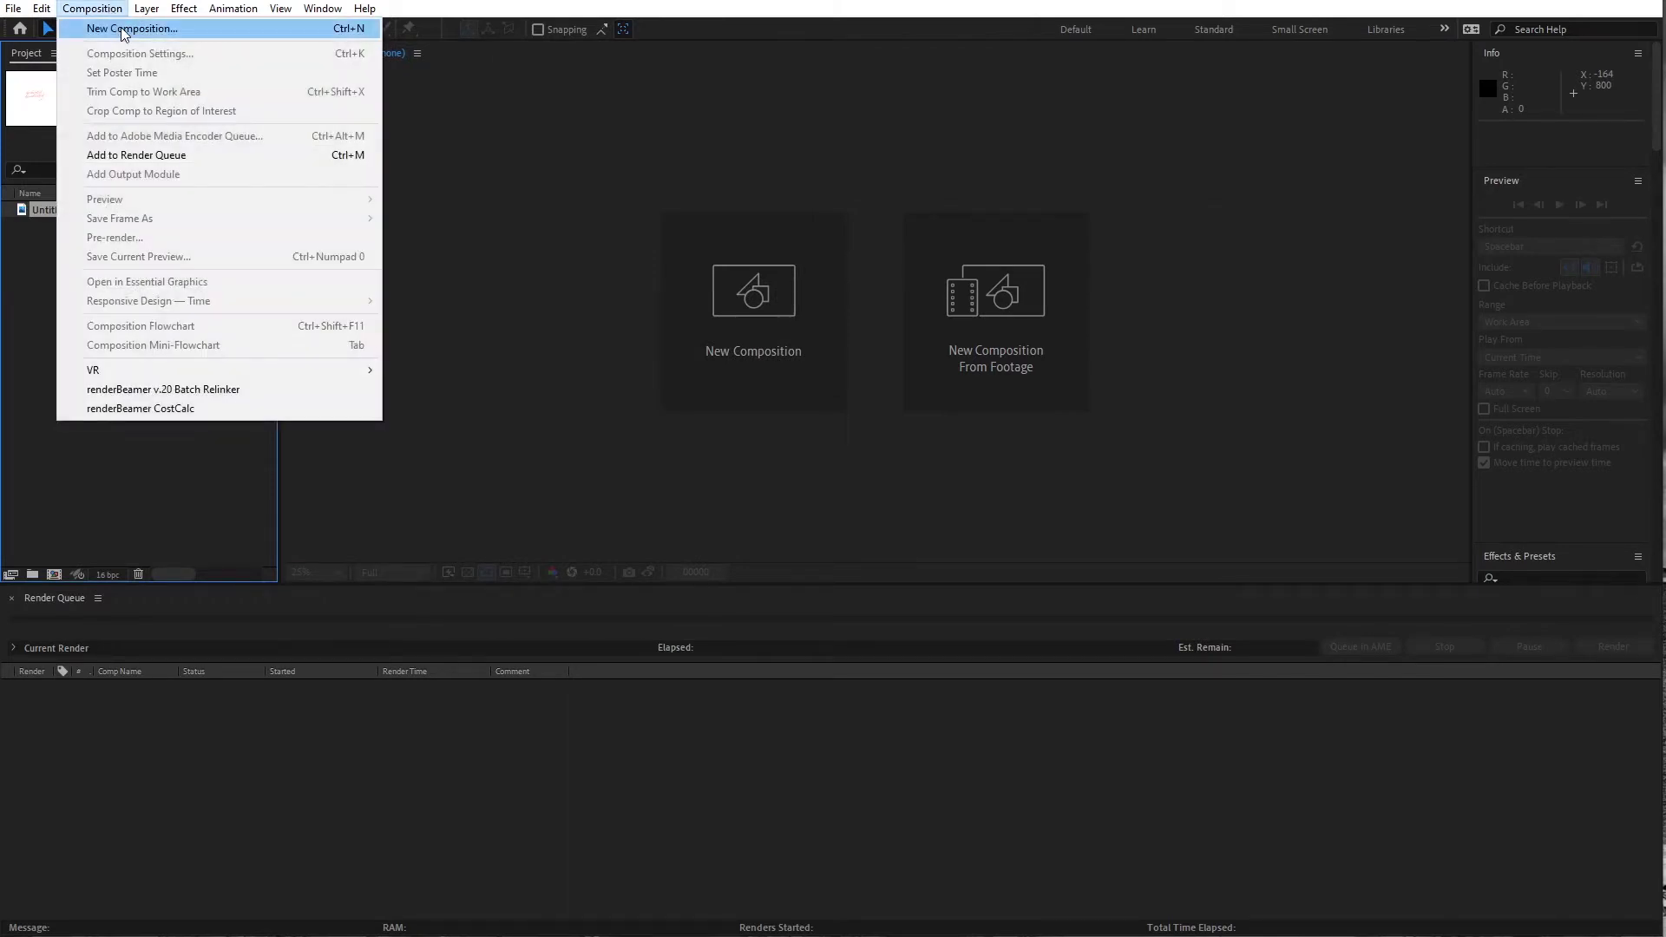
click(123, 30)
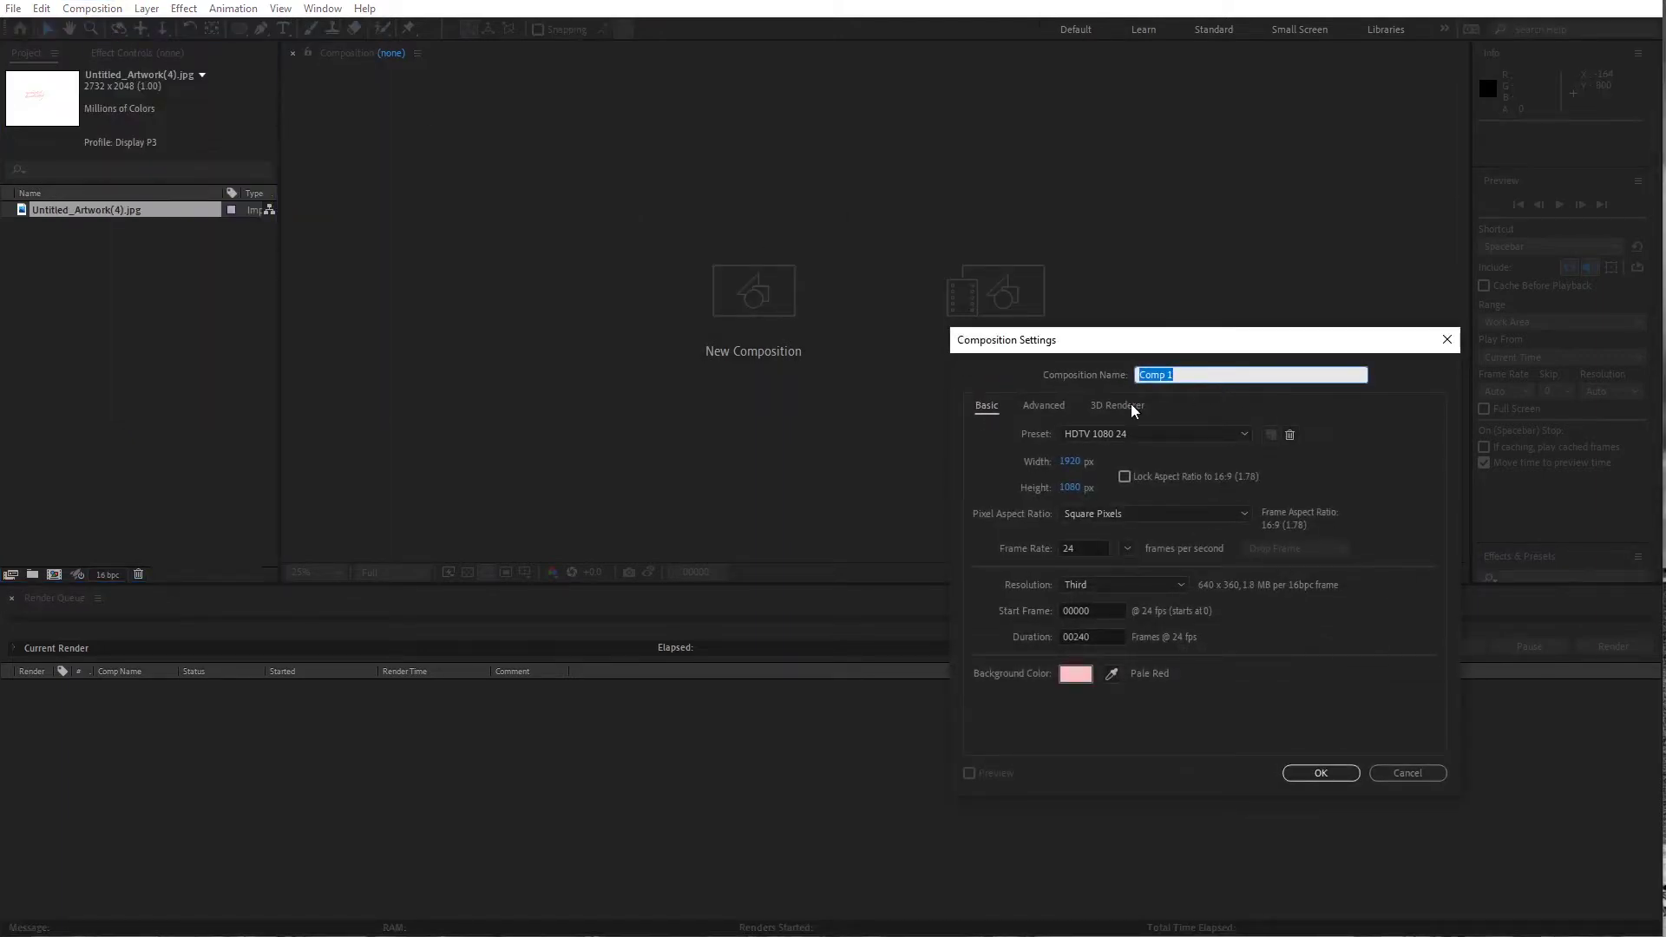
text(handwriting)
Confirm the handwriting composition and place the artwork image in it as a layer
click(1331, 774)
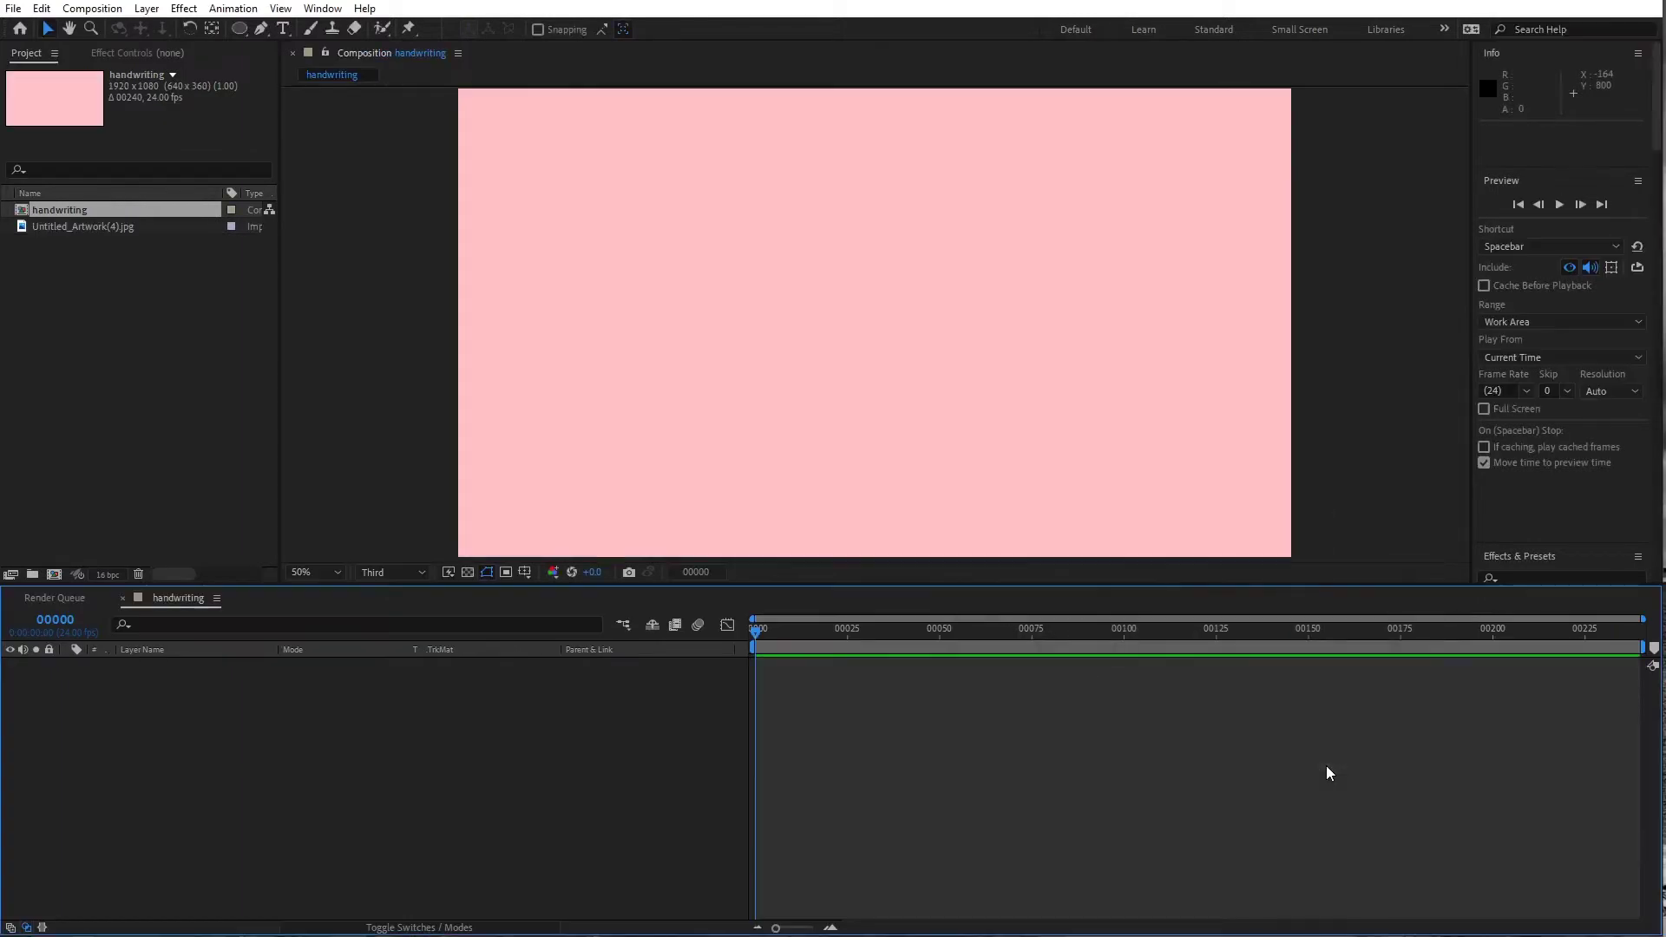
click(113, 288)
click(97, 229)
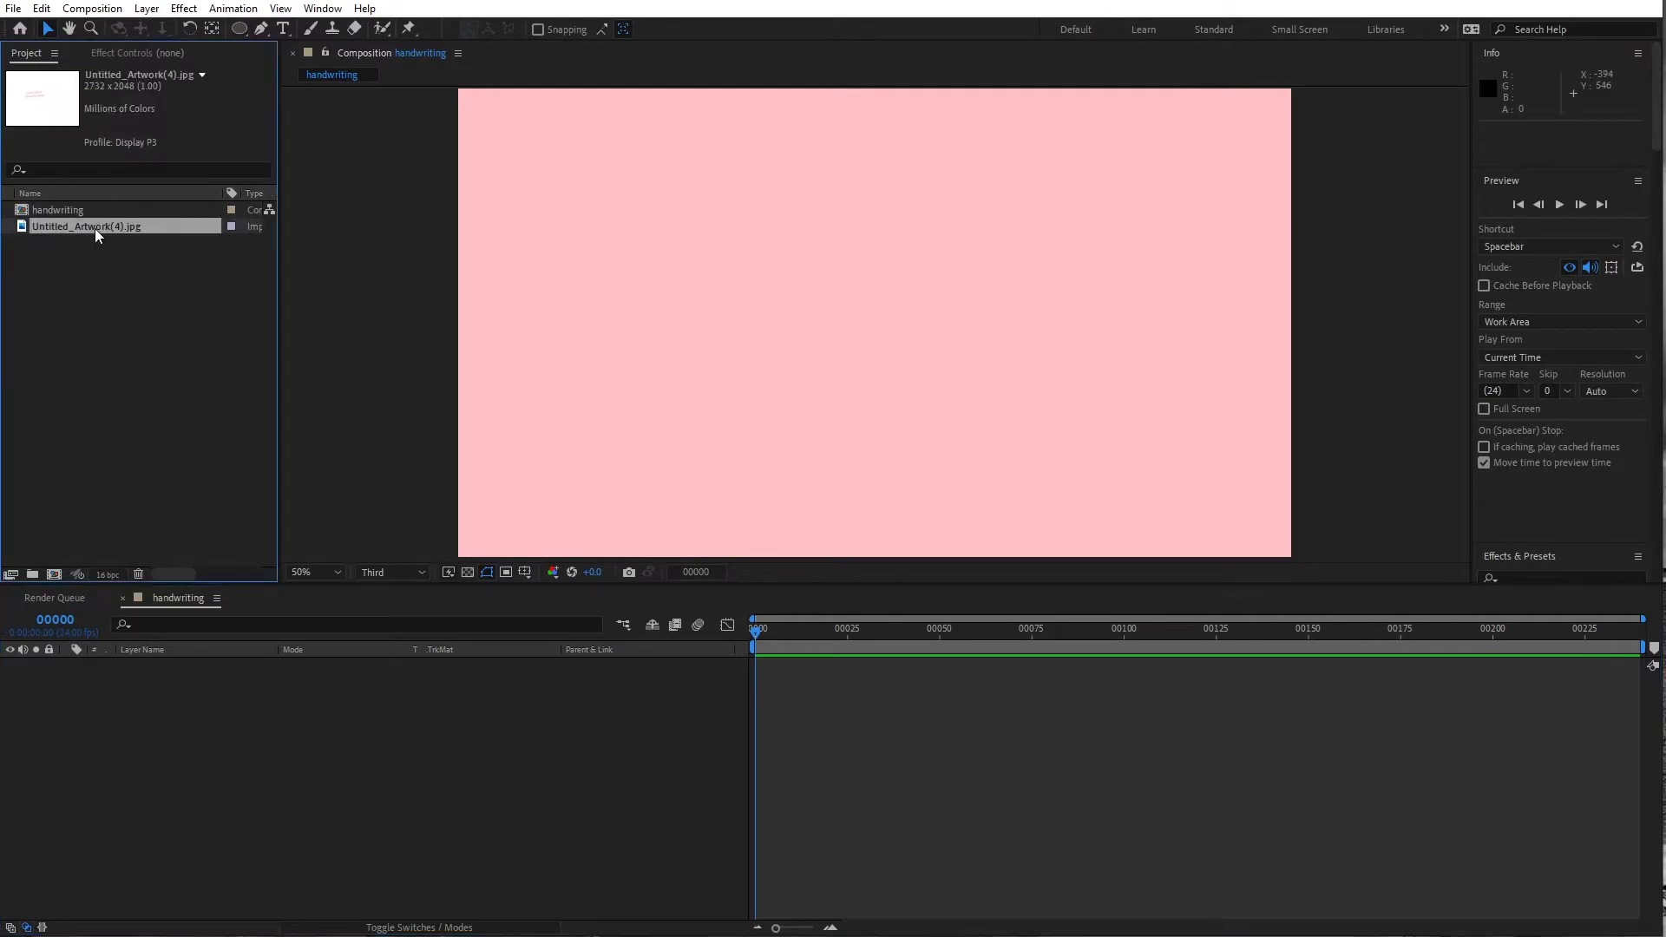
drag(97, 235, 231, 810)
key(comma)
key(comma)
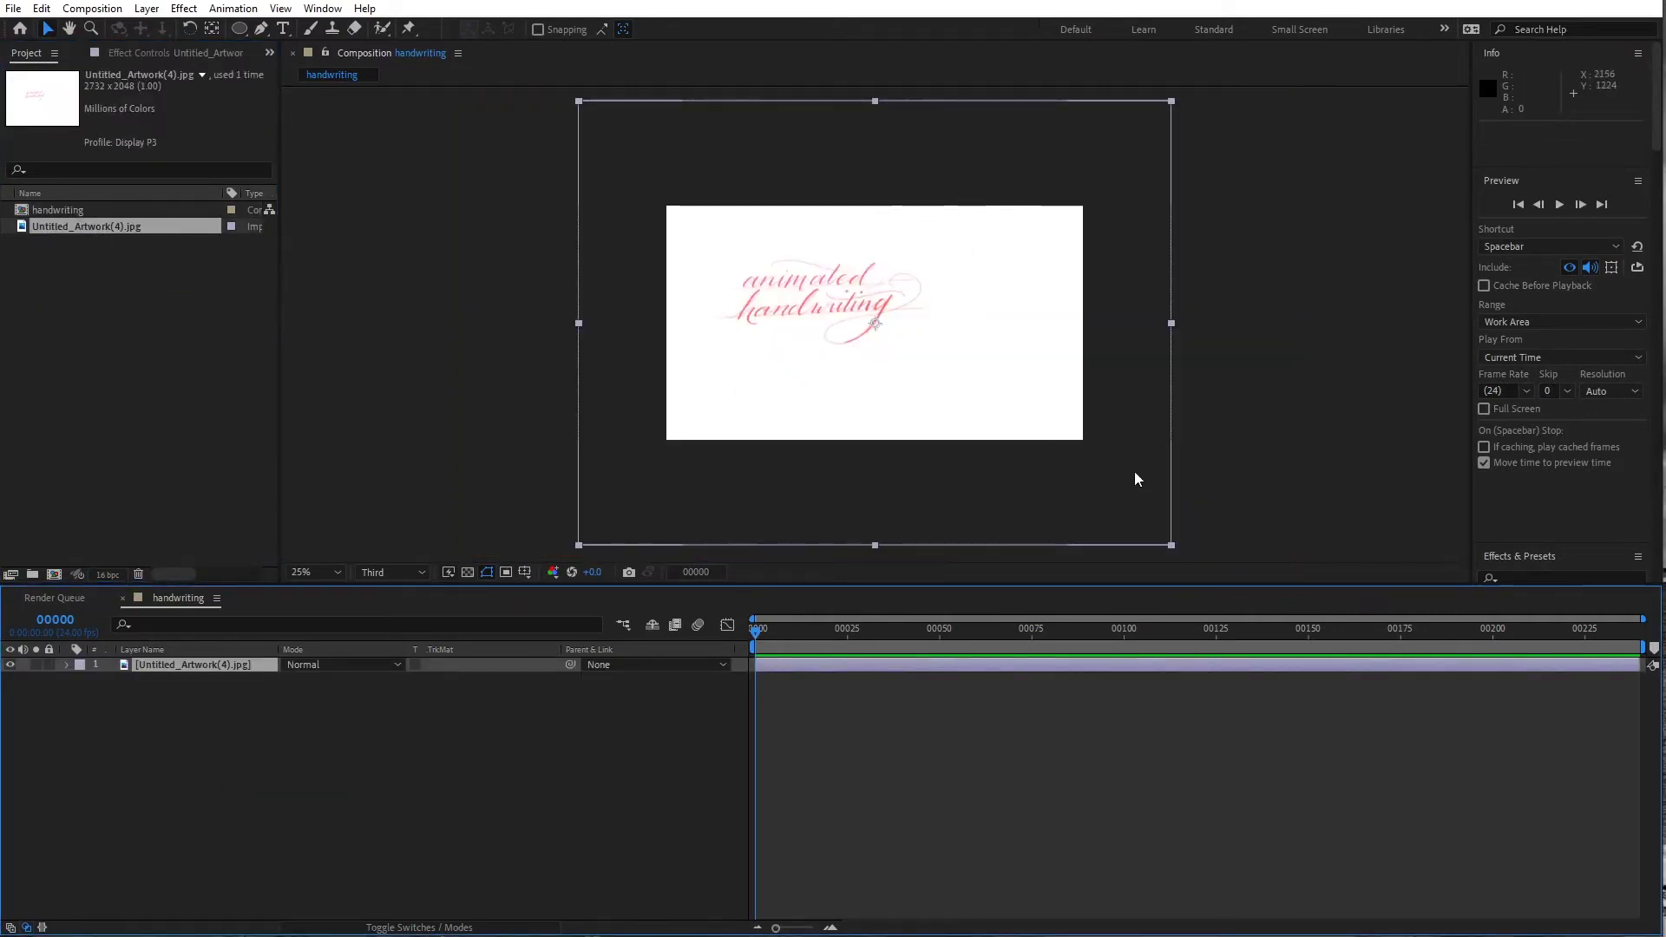
Scale the artwork to 118%, rotate it about 0.9°, and shift it down-right
drag(1173, 547, 1226, 588)
key(w)
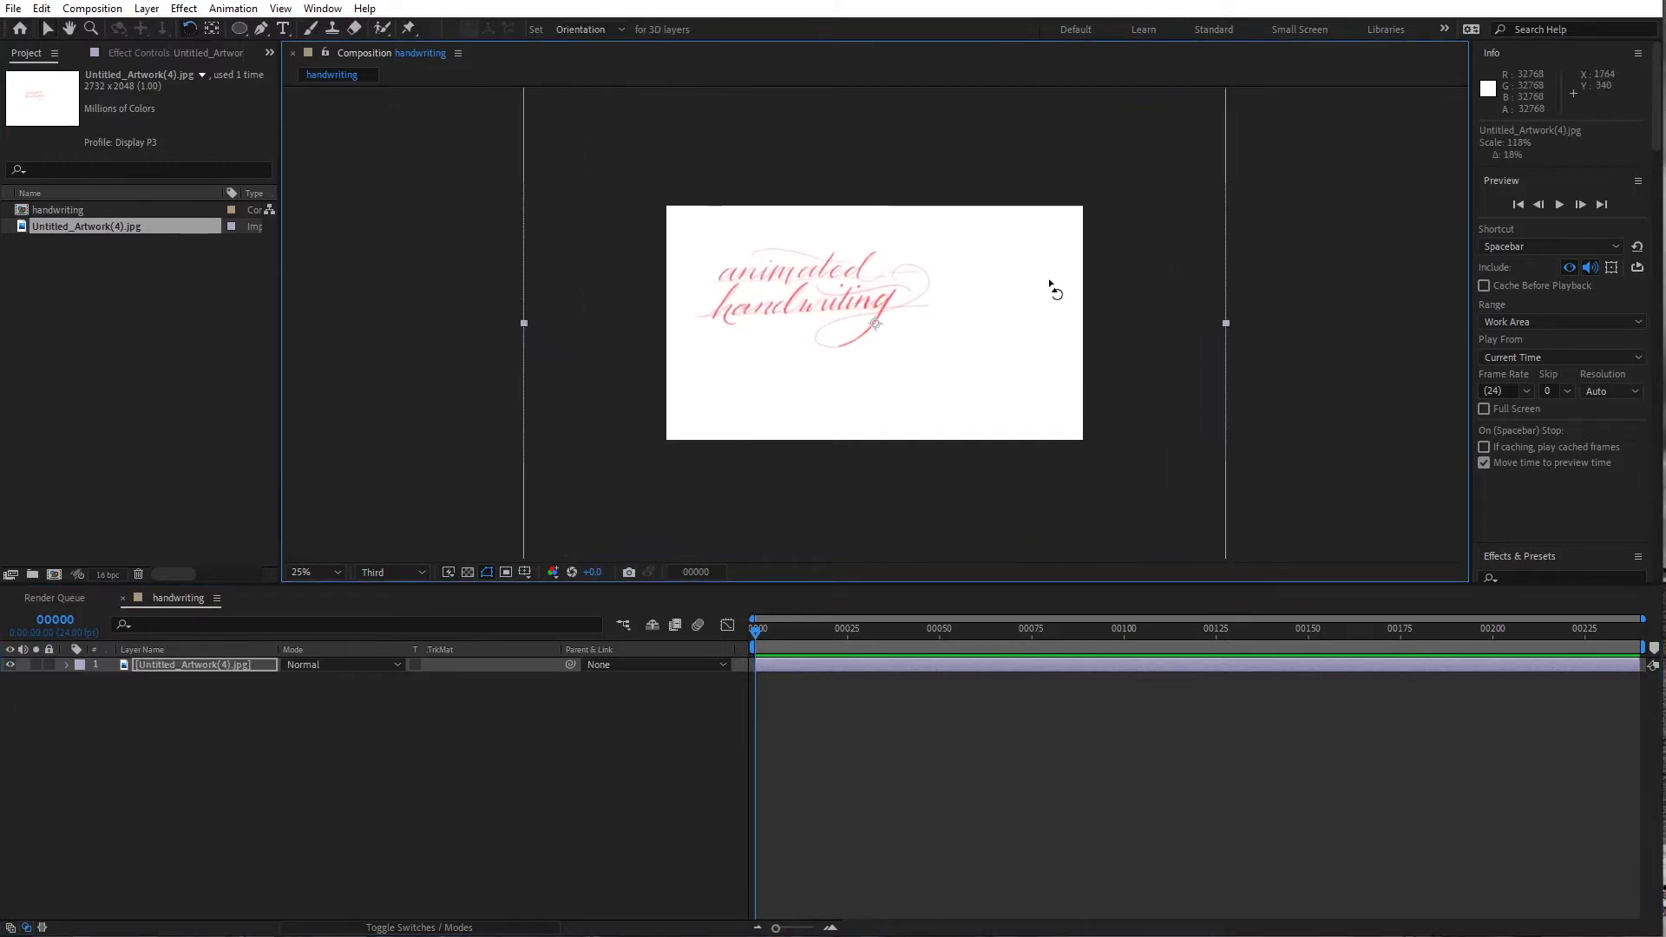
drag(1056, 283, 1060, 286)
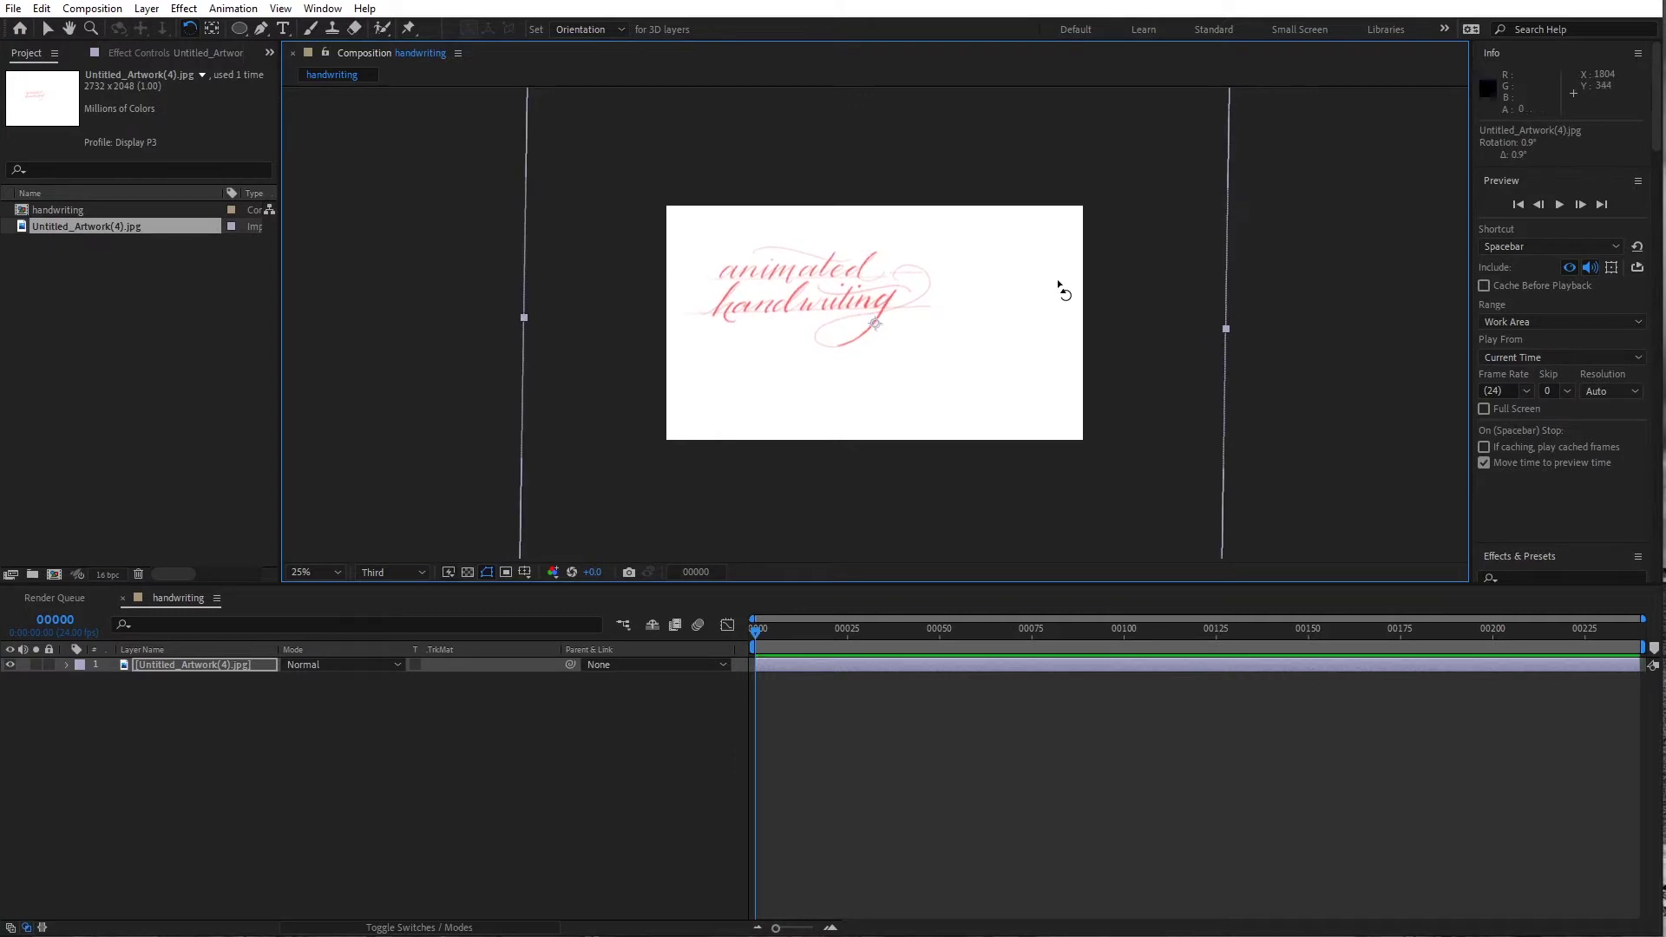
key(v)
drag(868, 296, 925, 331)
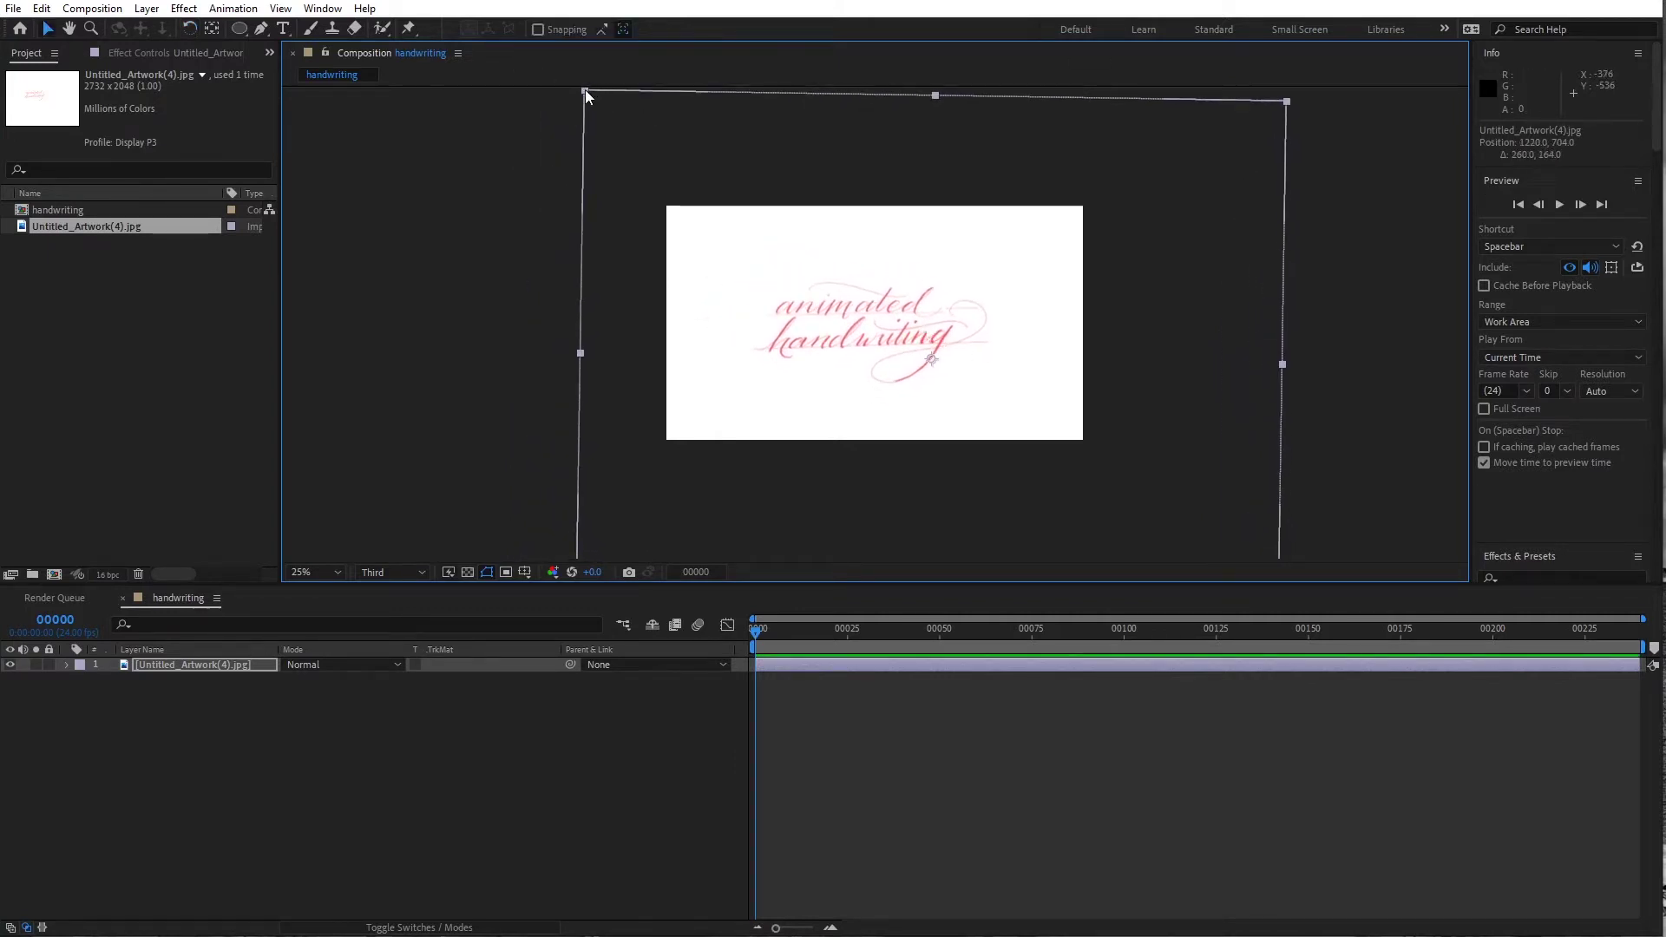
Enlarge the artwork to about 143%, rotate it to 1.1°, then lock its layer
drag(585, 91, 504, 33)
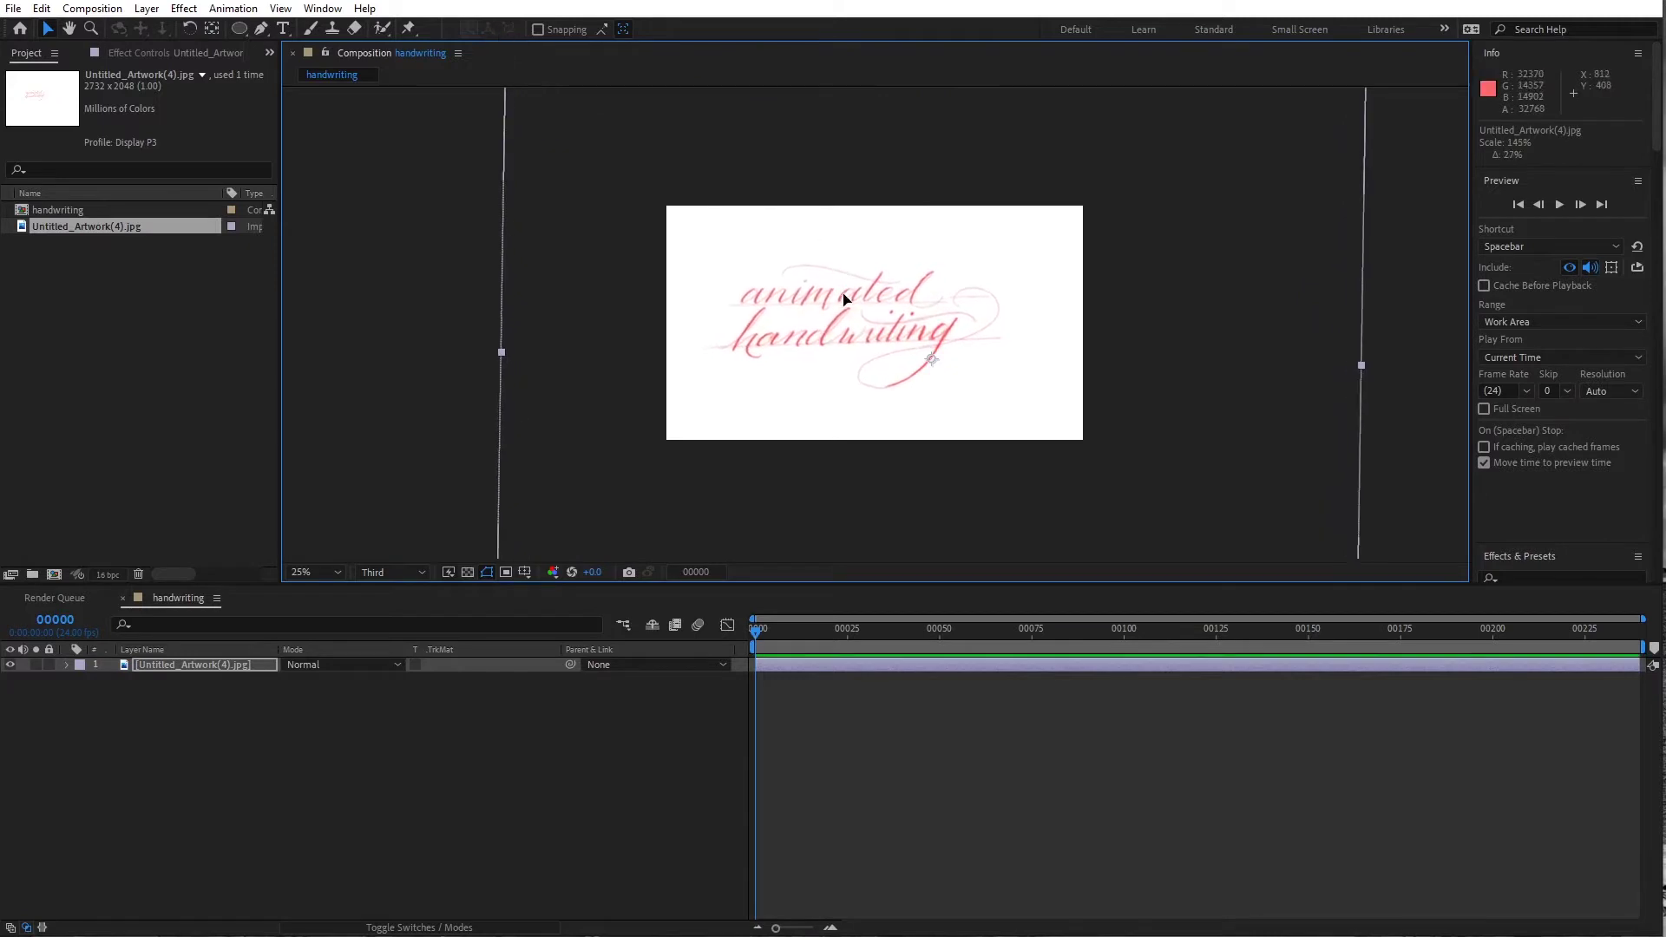
drag(825, 296, 833, 309)
key(w)
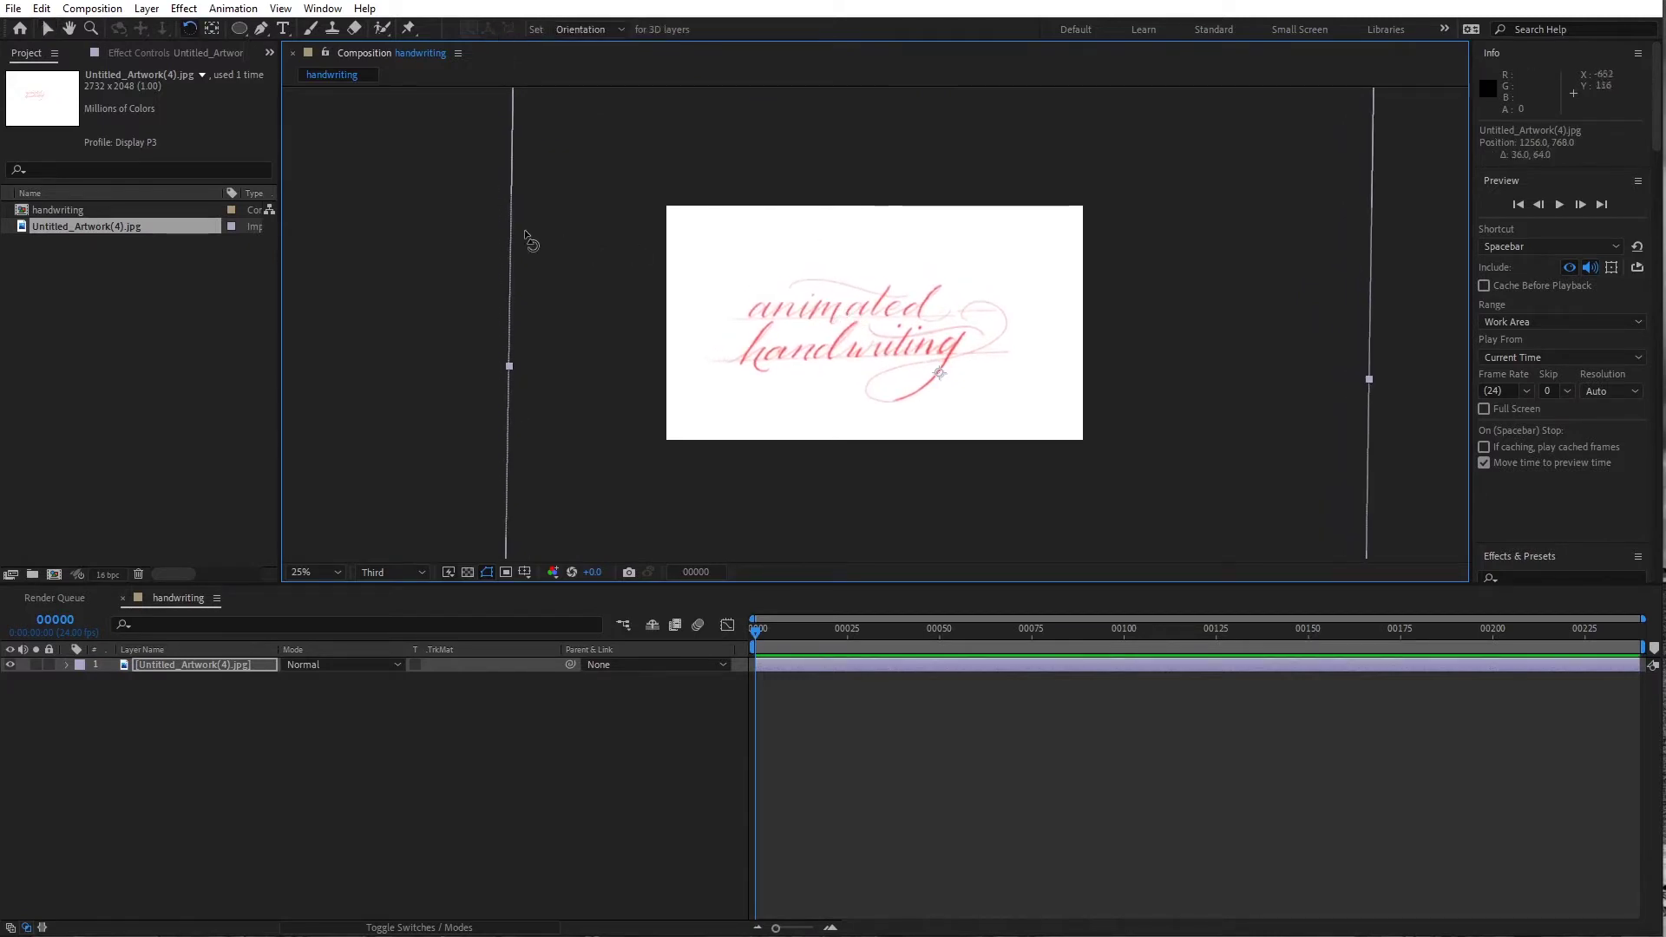
drag(524, 238, 528, 239)
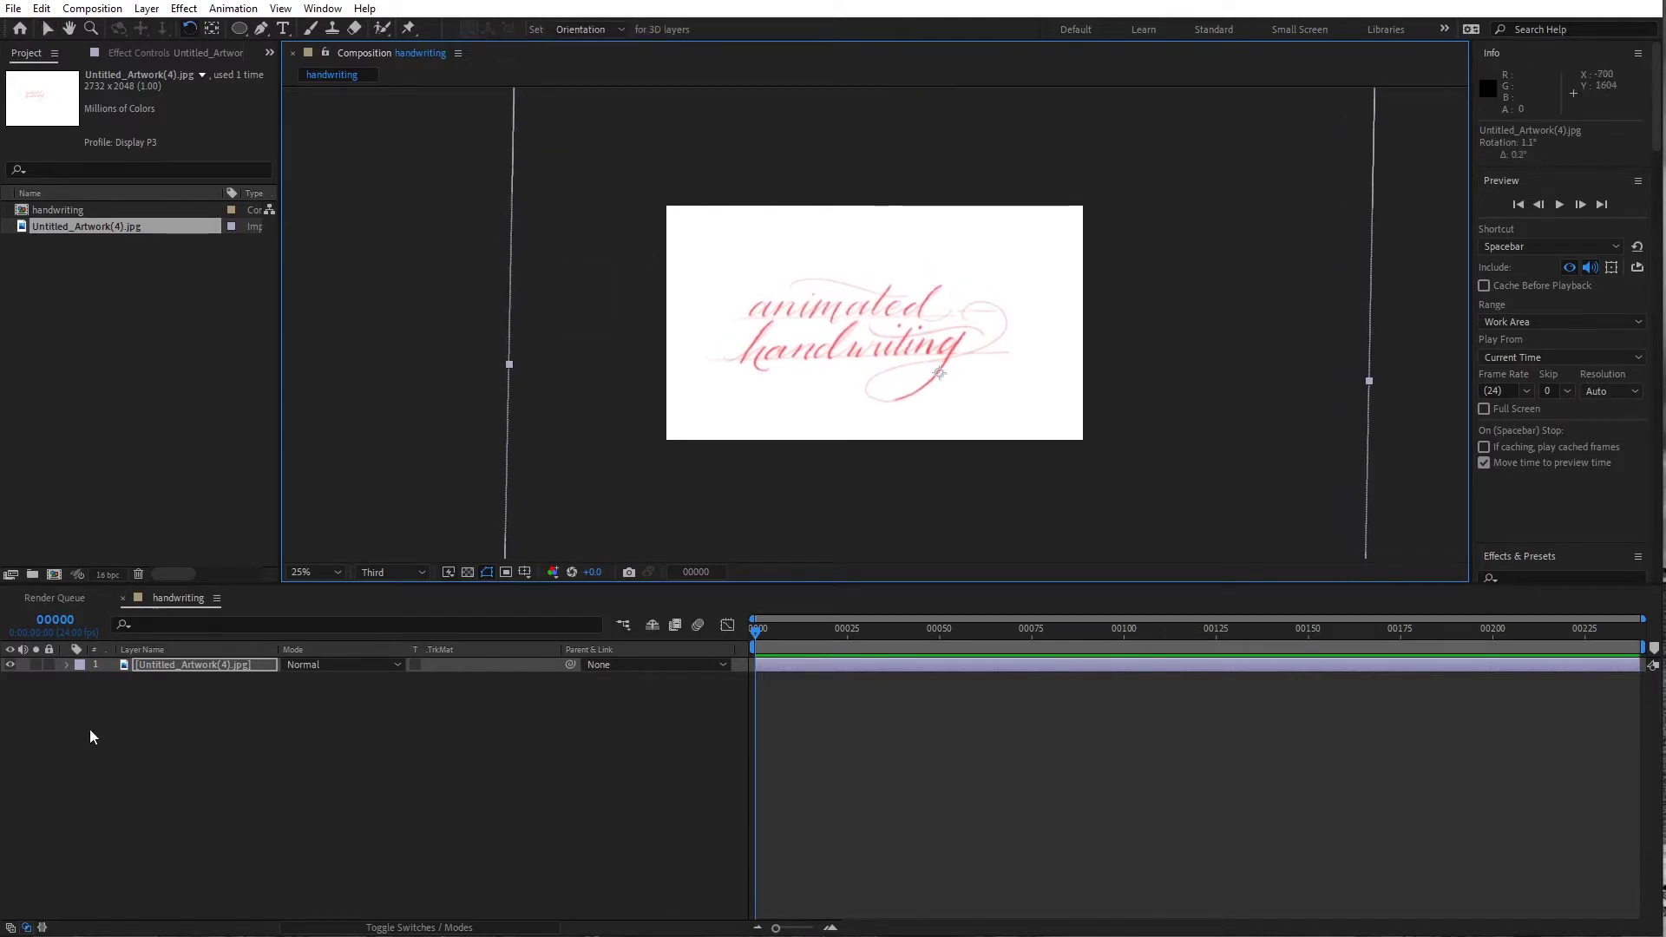
click(48, 665)
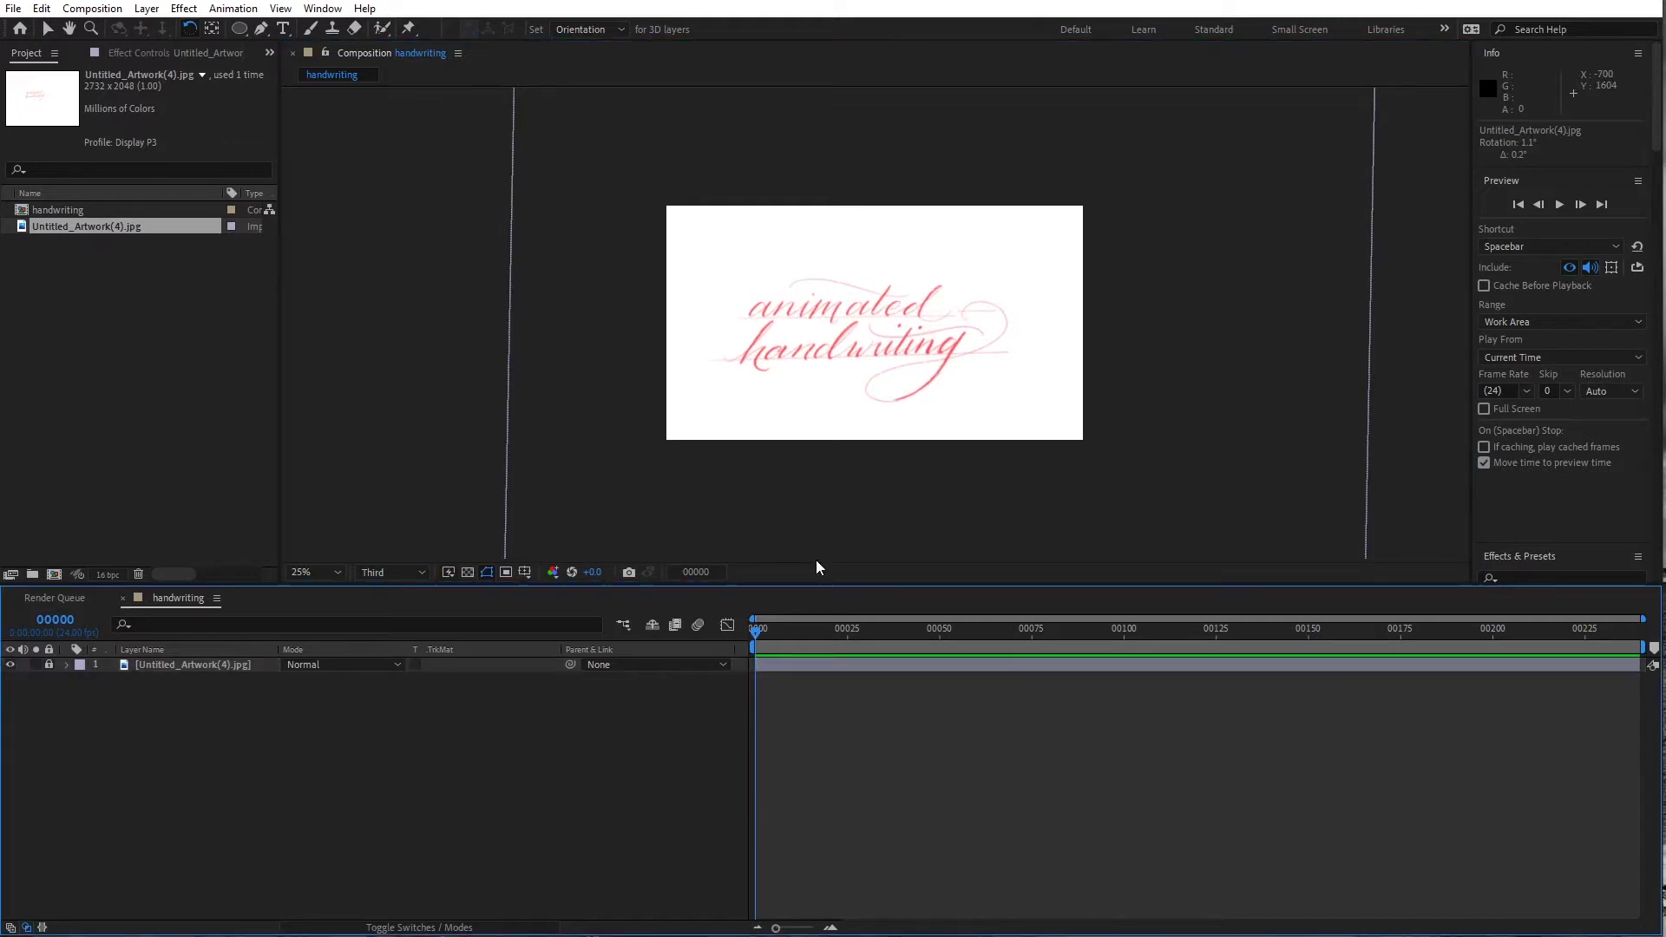
Add a new shape layer and rename it handwriting
click(147, 8)
mouse_move(168, 34)
click(460, 123)
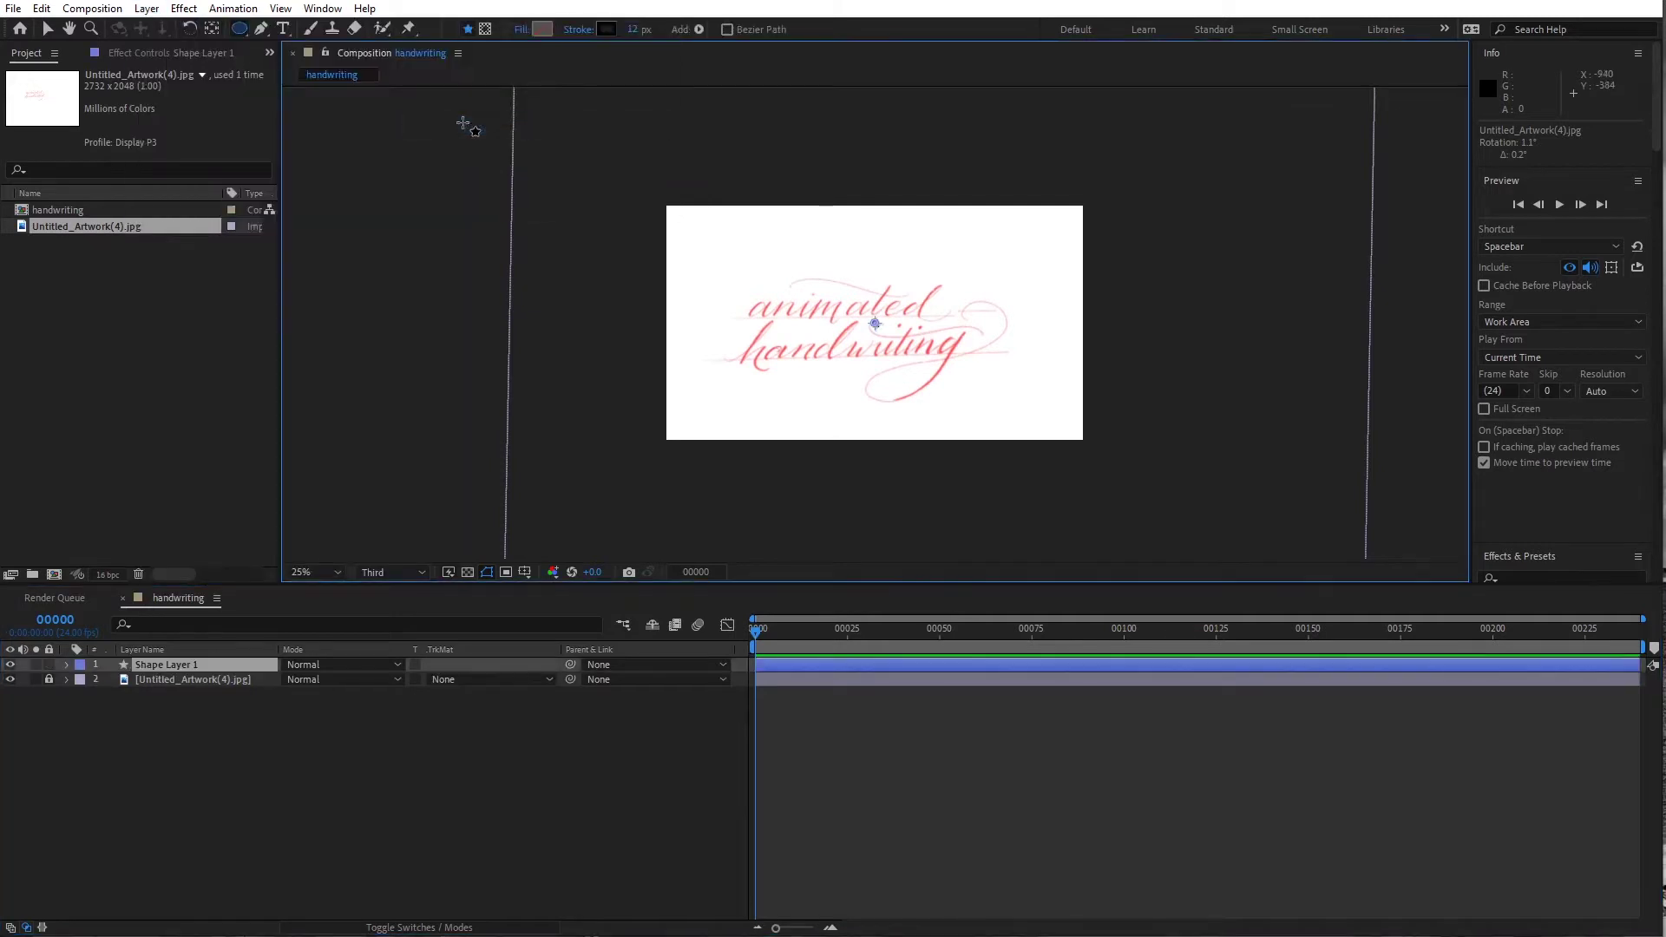
click(169, 664)
key(Return)
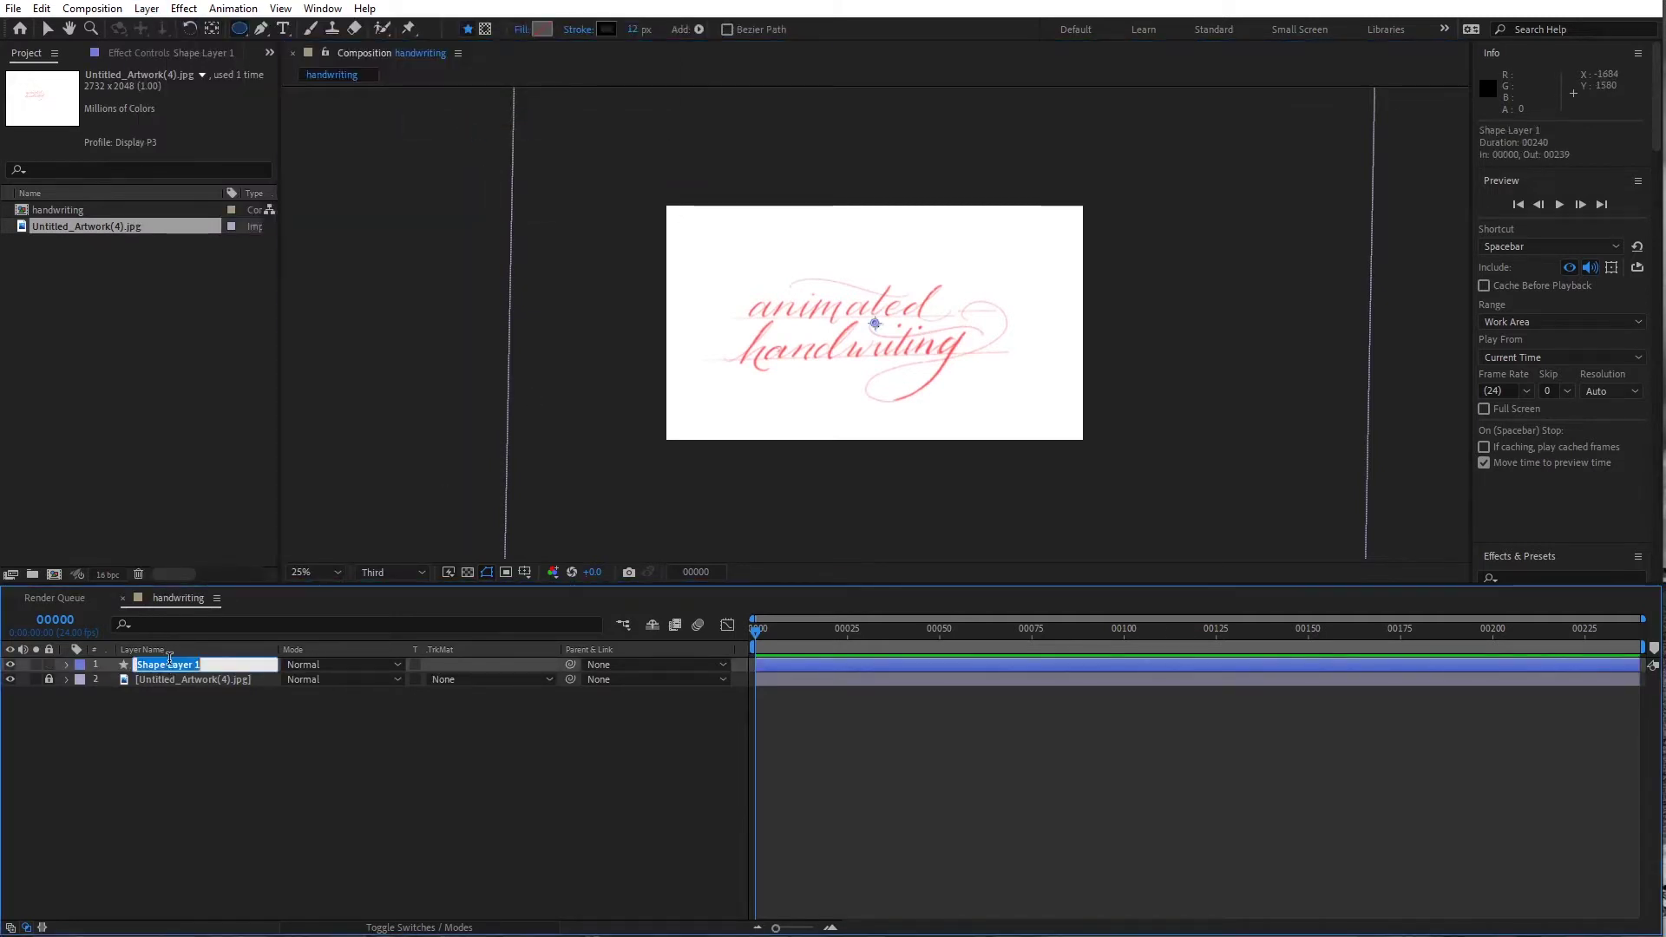
text(handwriting)
key(Return)
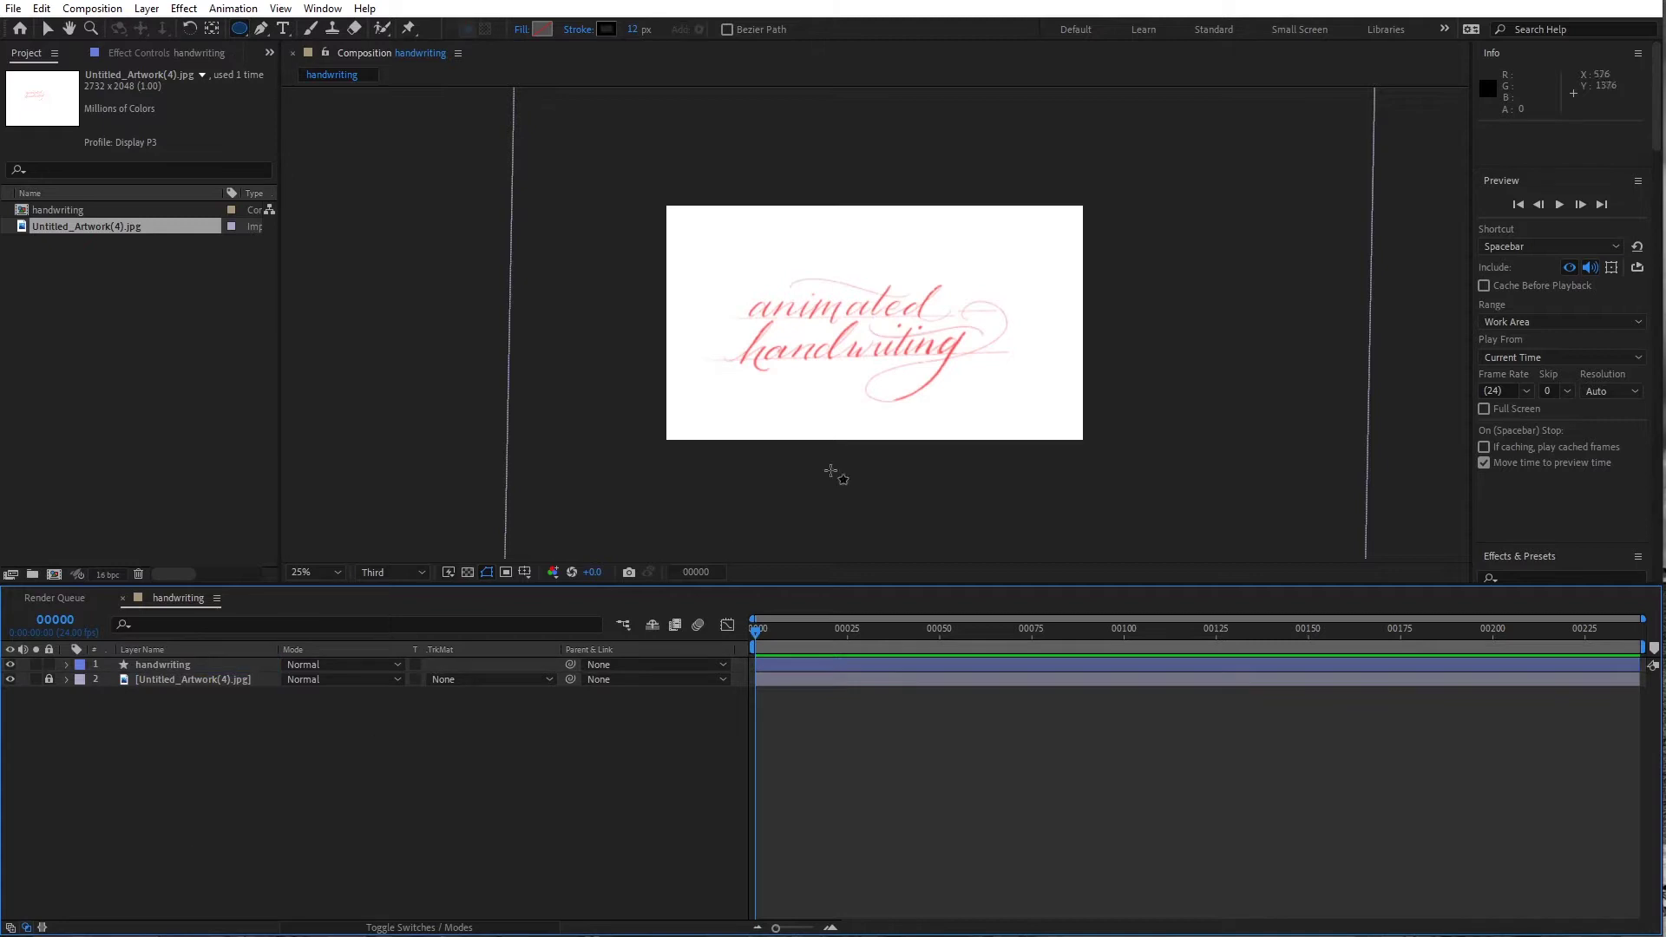
Select the Pen tool and zoom the viewer to 100%
click(262, 31)
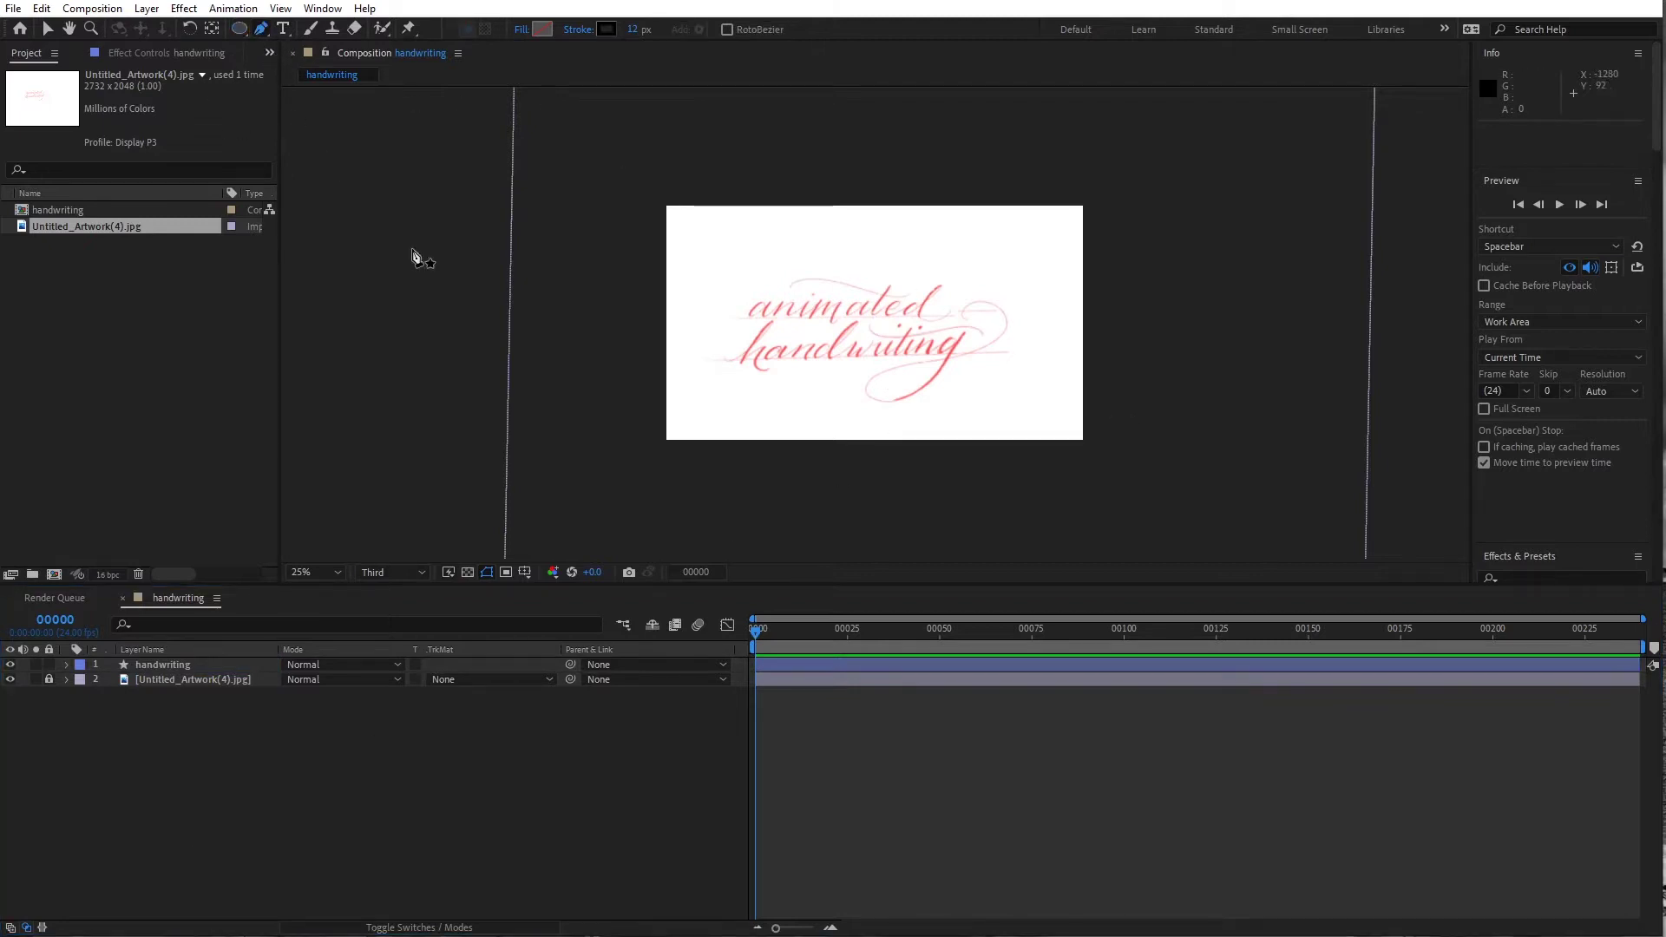
key(period)
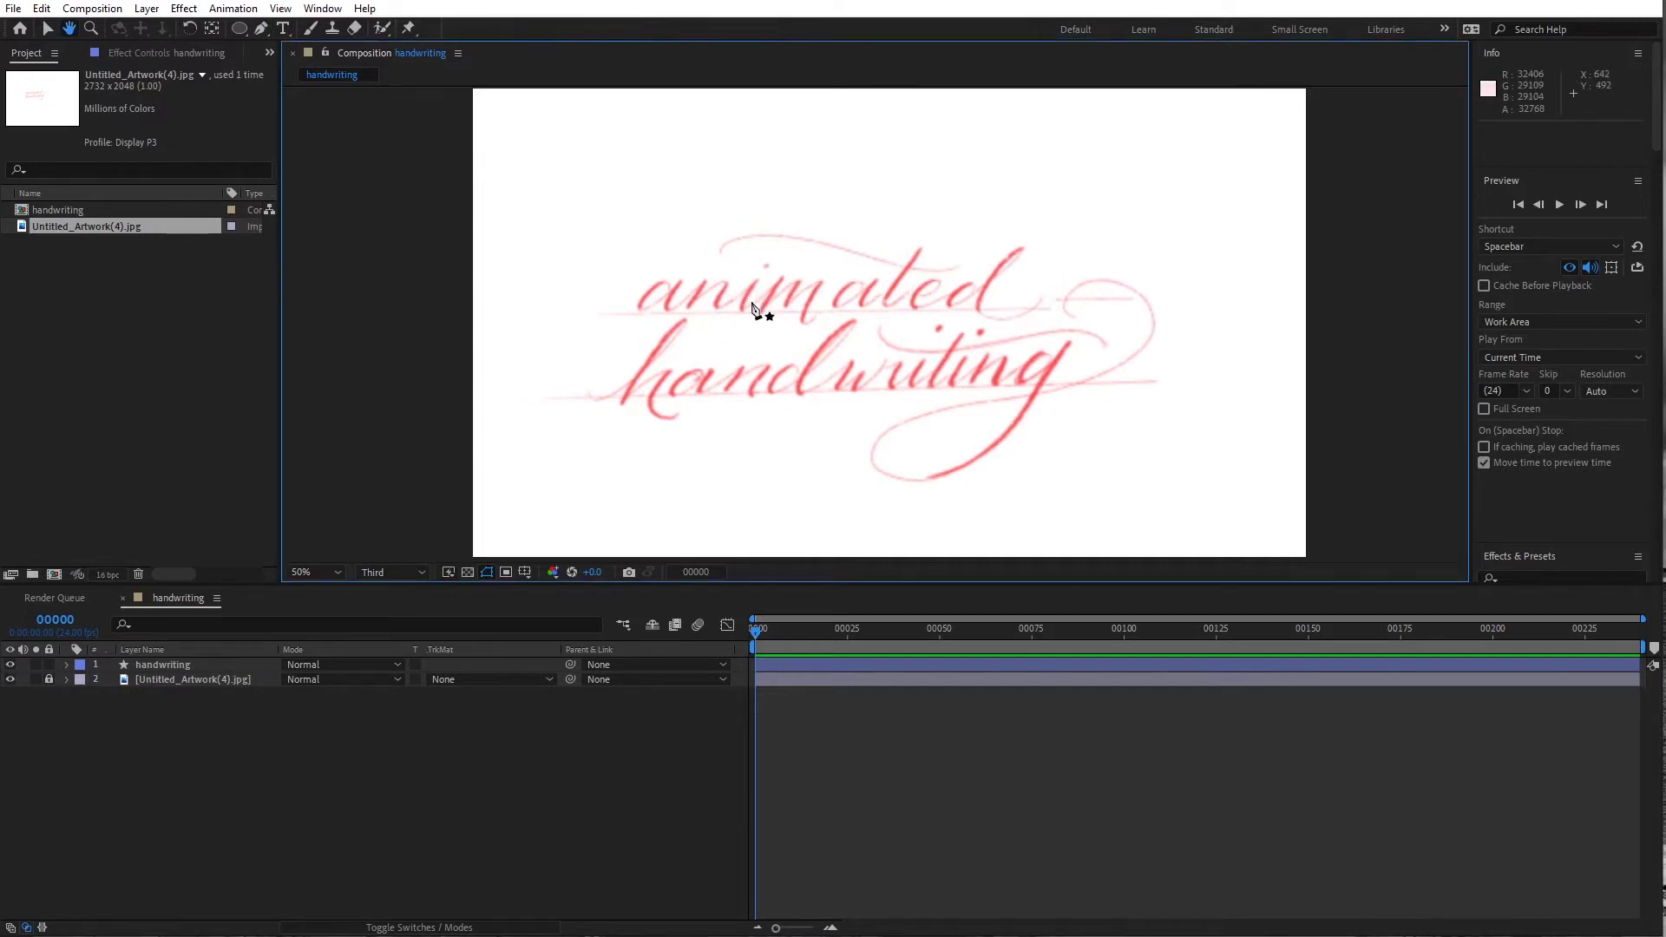
key(period)
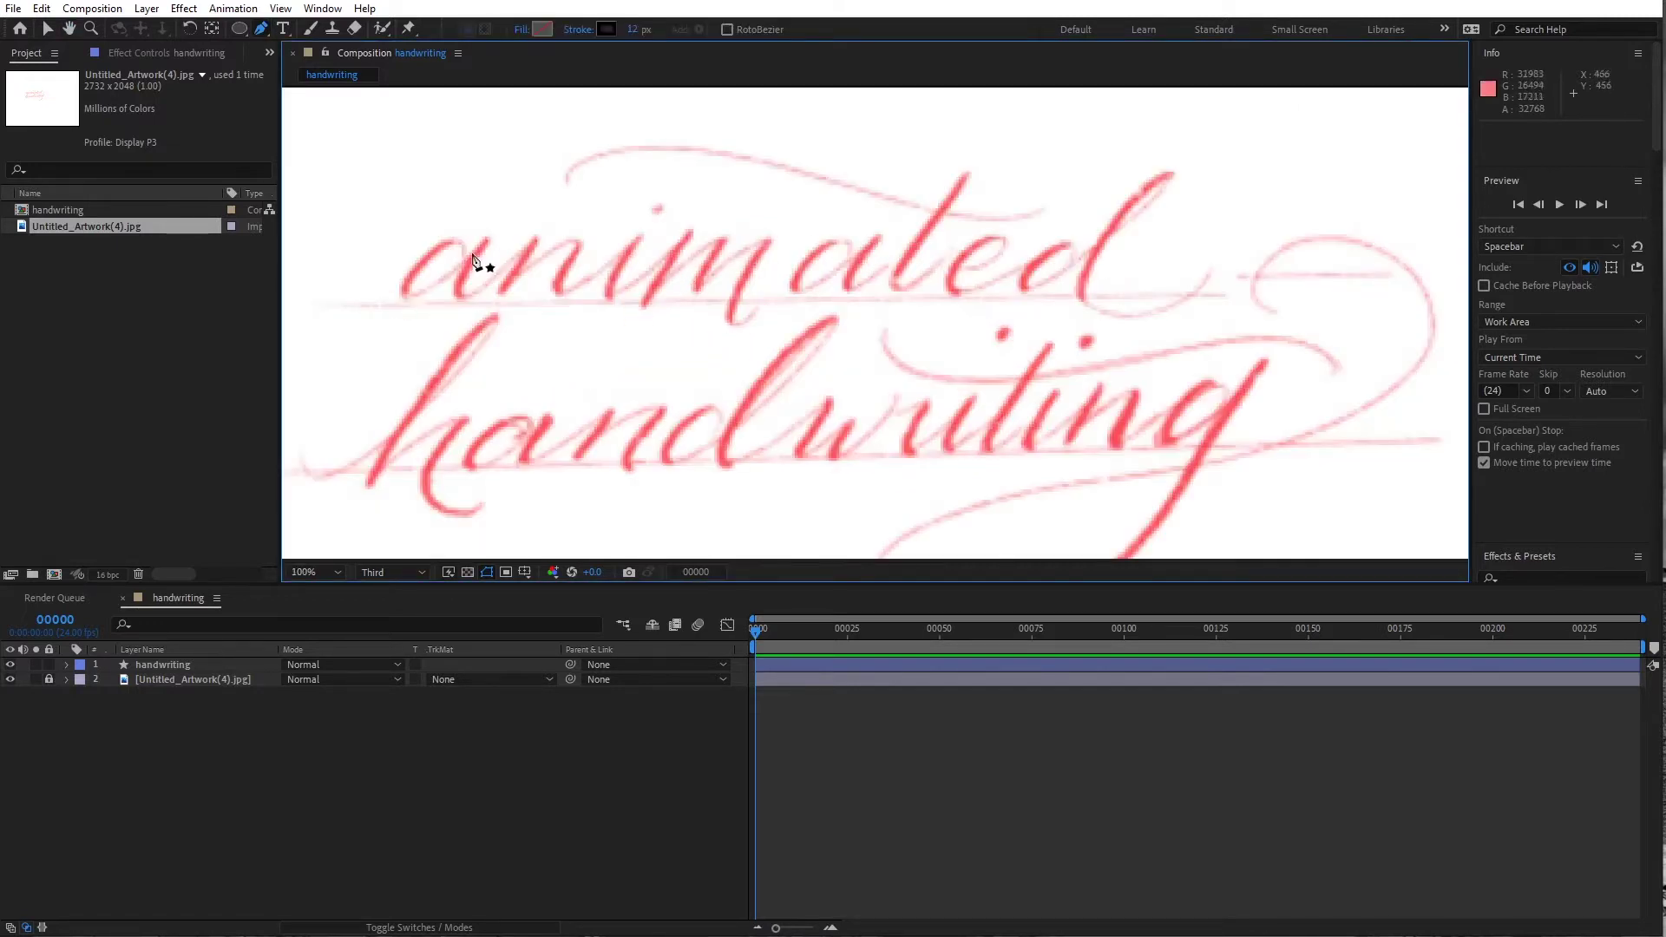
Begin the pen path on the letter a and set the stroke width to 11 px
mouse_move(463, 255)
mouse_down()
mouse_move(468, 231)
mouse_move(422, 269)
mouse_move(420, 308)
mouse_up()
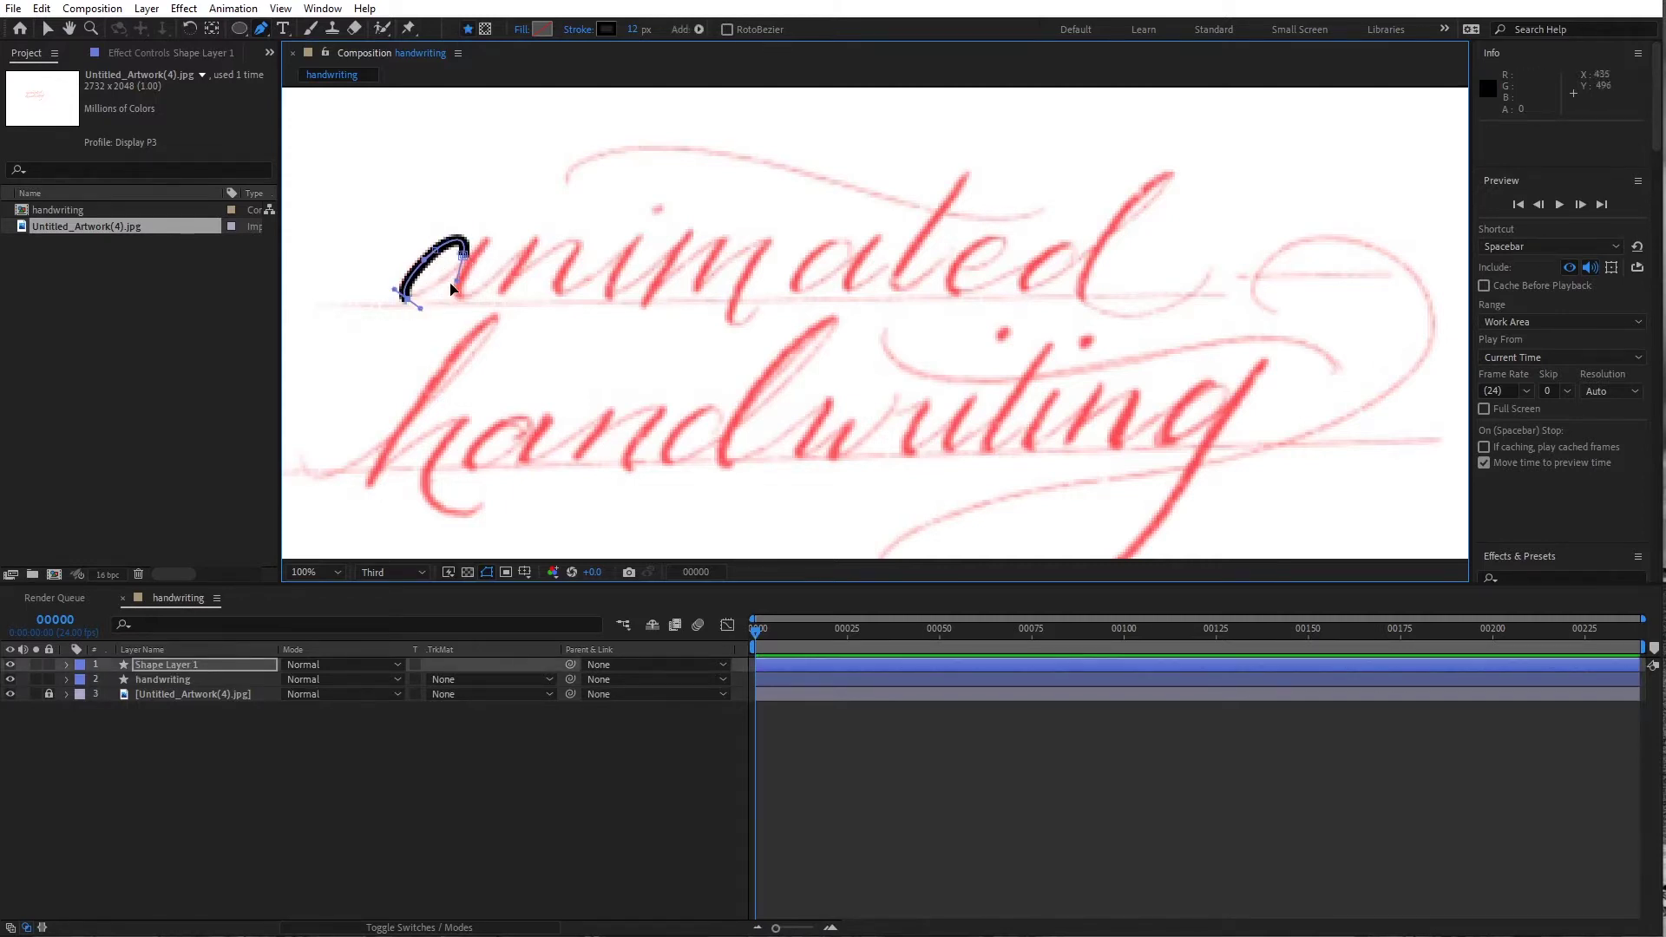
drag(491, 239, 496, 233)
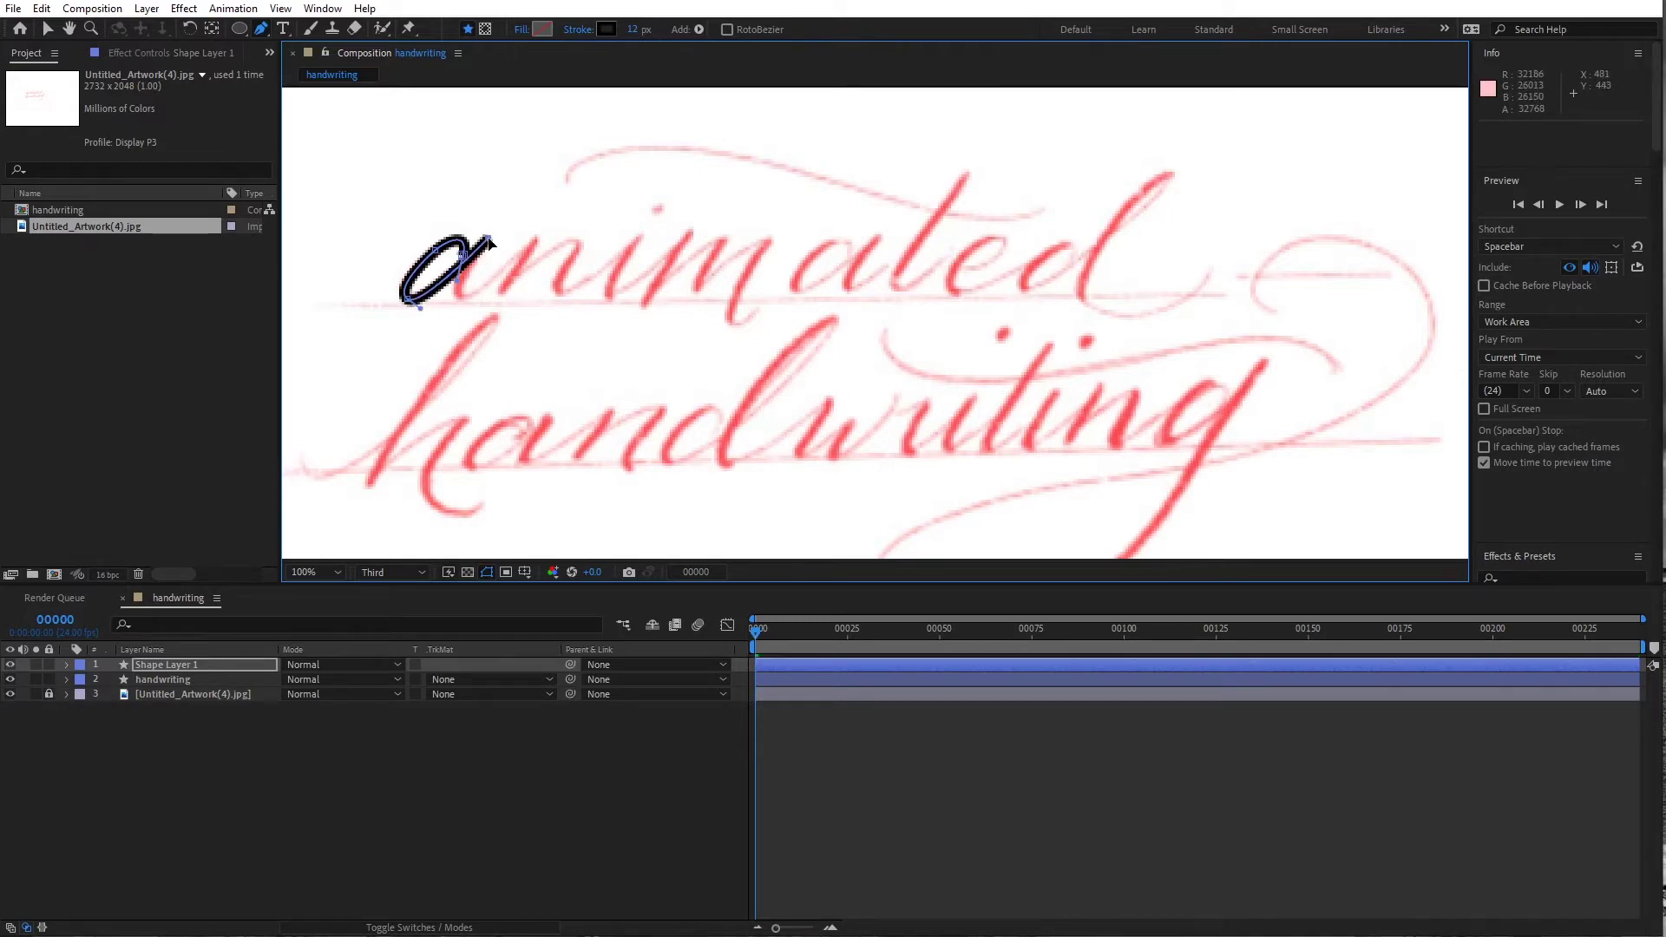
drag(636, 31, 634, 29)
click(460, 301)
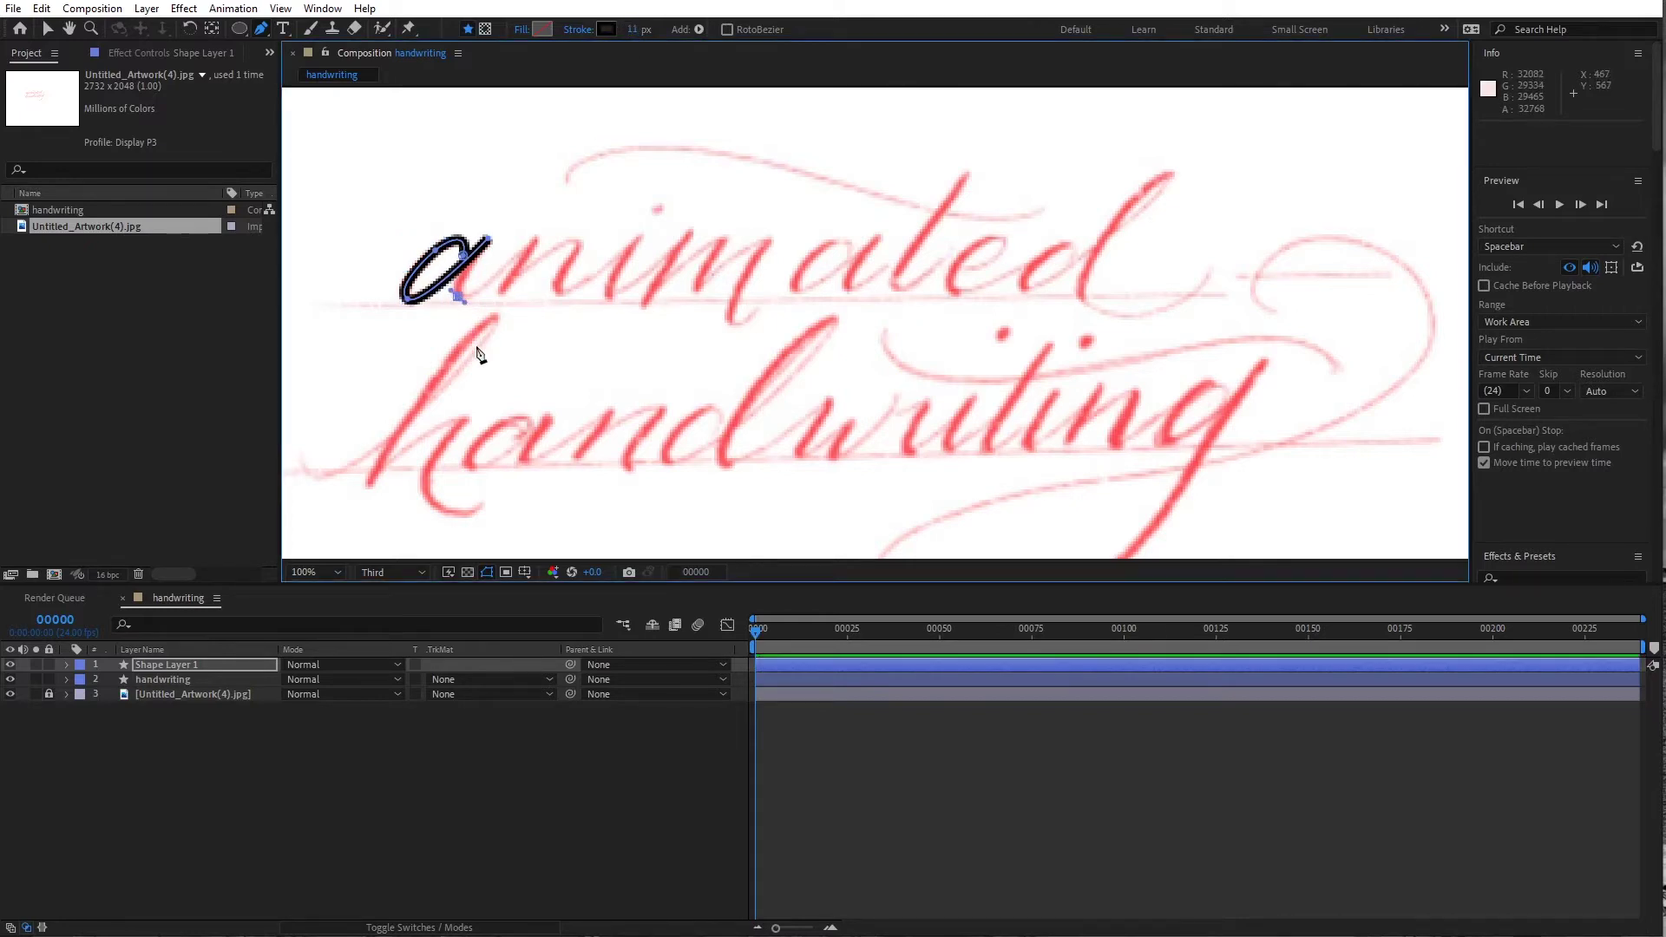
click(488, 238)
drag(460, 299, 481, 304)
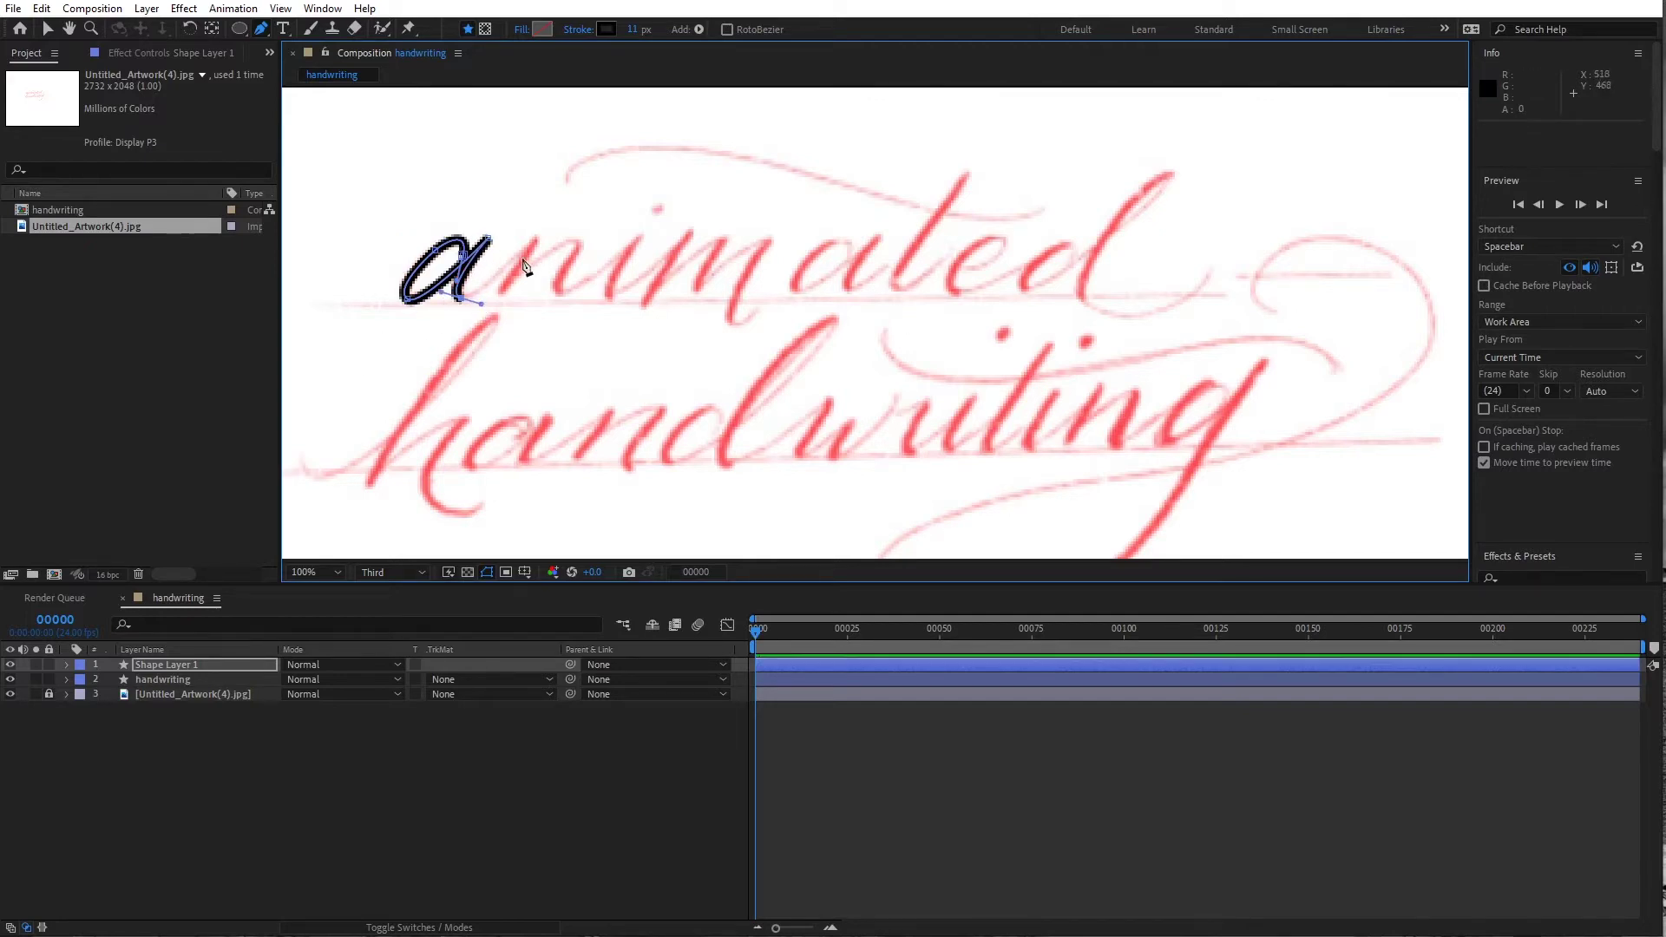
Trace the remaining letters of 'animated' with path points
click(512, 247)
click(573, 295)
click(642, 304)
click(763, 321)
click(659, 209)
click(811, 261)
click(881, 239)
click(969, 174)
click(951, 250)
click(1024, 282)
click(1075, 257)
Finish 'animated' and start tracing the word 'handwriting'
click(1176, 173)
click(1210, 276)
click(566, 180)
click(1046, 209)
click(303, 457)
click(496, 319)
click(429, 490)
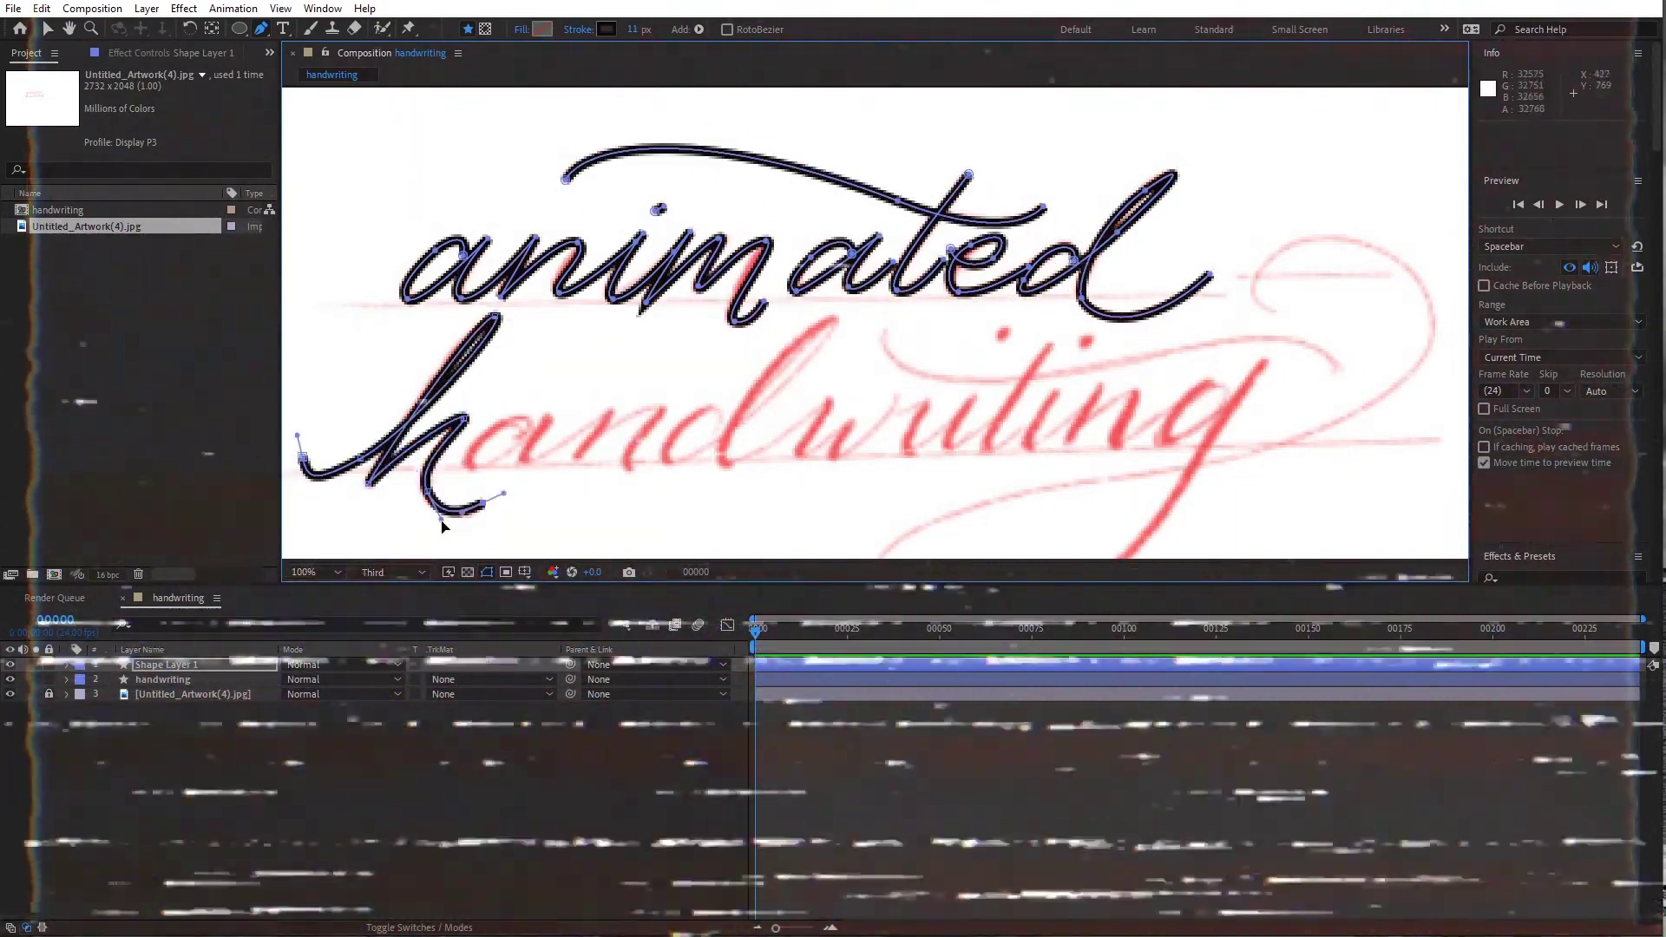
click(531, 428)
Trace the n, d, w, r and i of 'handwriting'
click(577, 453)
click(630, 466)
click(713, 430)
click(841, 320)
click(868, 408)
click(907, 456)
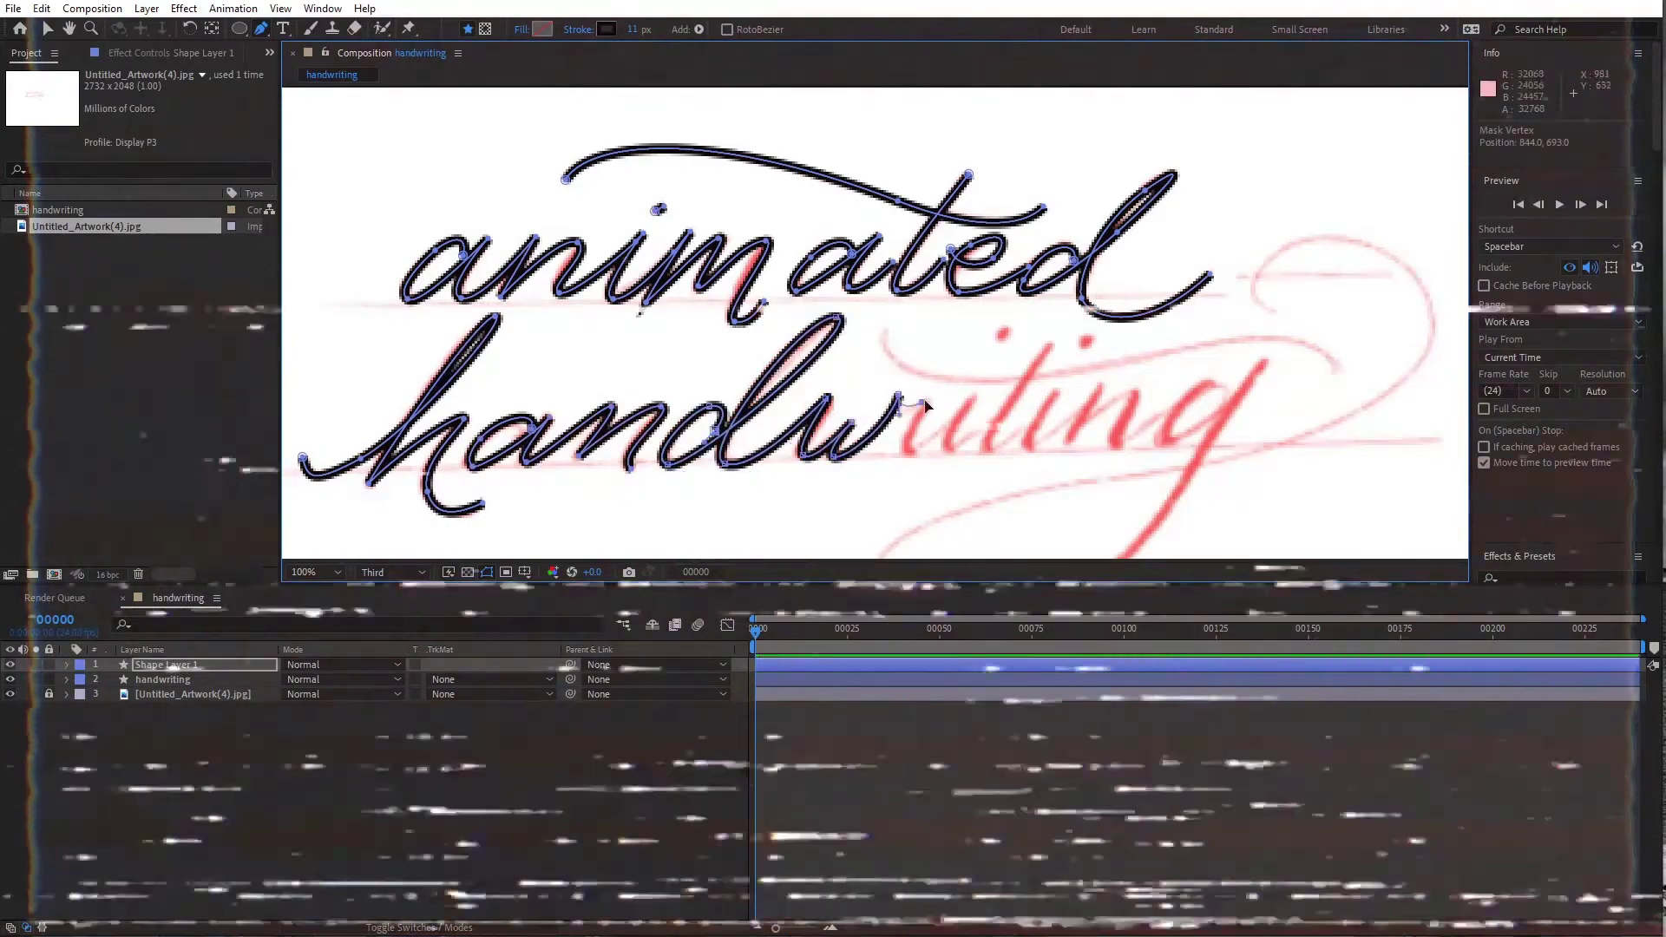
click(972, 399)
click(1006, 347)
Trace the t, n and the crossbar swash
click(1004, 334)
click(1055, 393)
click(1076, 442)
click(1128, 443)
click(1163, 417)
click(886, 327)
click(1050, 342)
click(1343, 367)
Trace the final g and its looping tail to finish the path
scroll(1091, 340, down, 3)
click(1273, 270)
click(1169, 423)
click(937, 545)
click(1056, 400)
click(1436, 221)
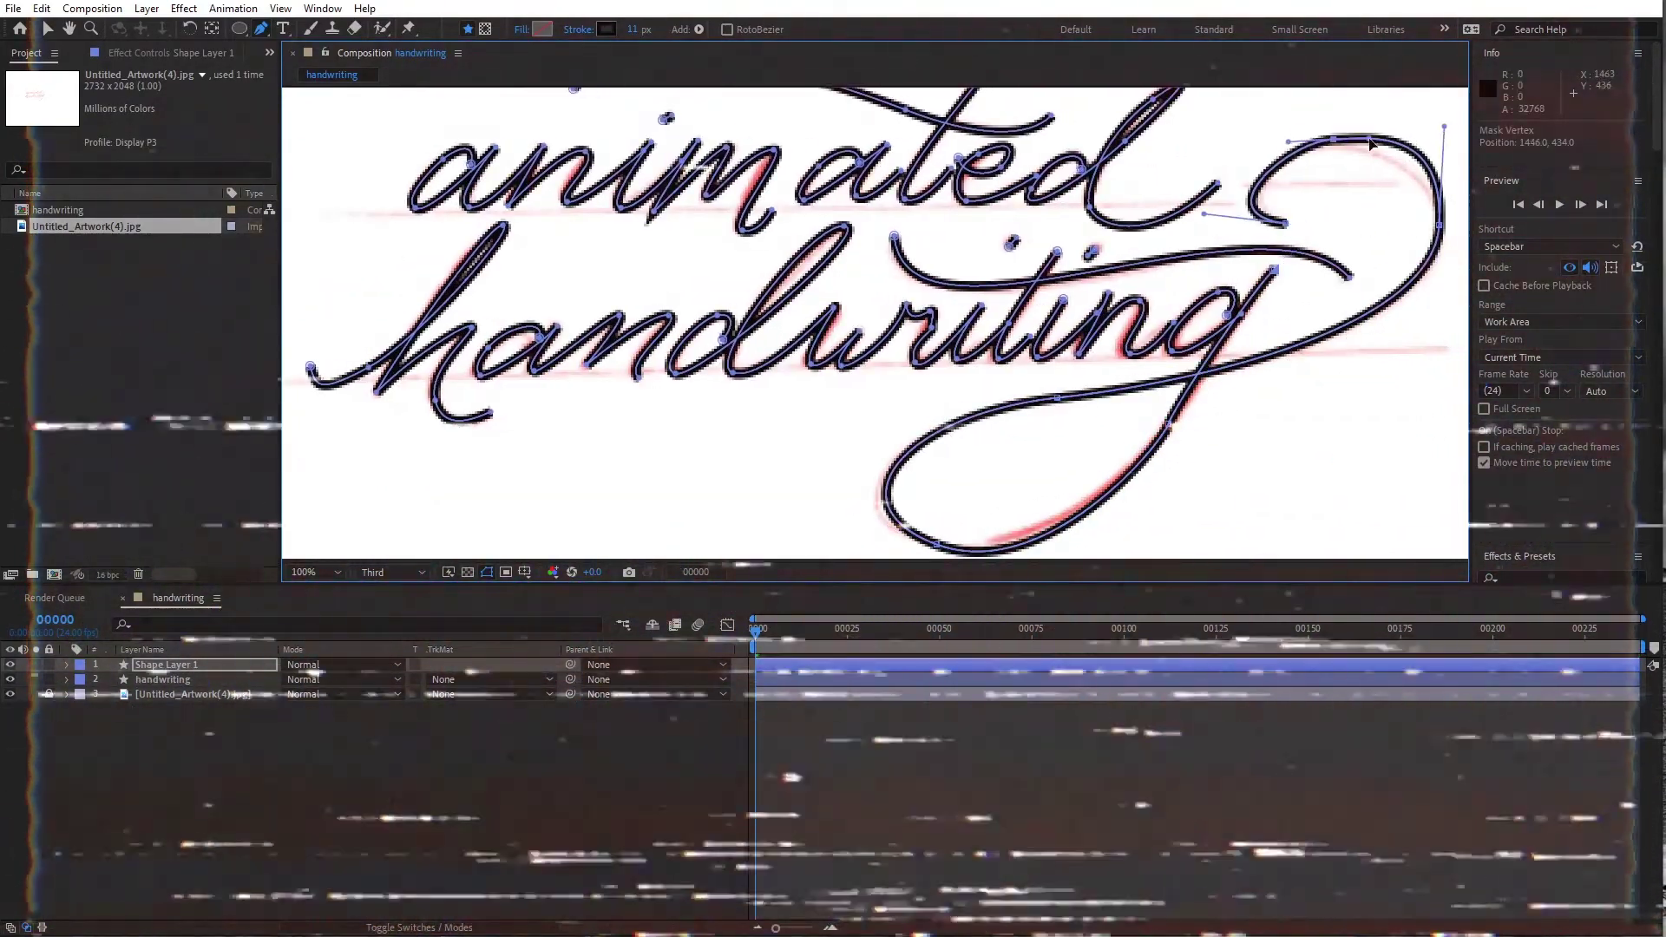
click(1336, 143)
click(1284, 224)
click(49, 28)
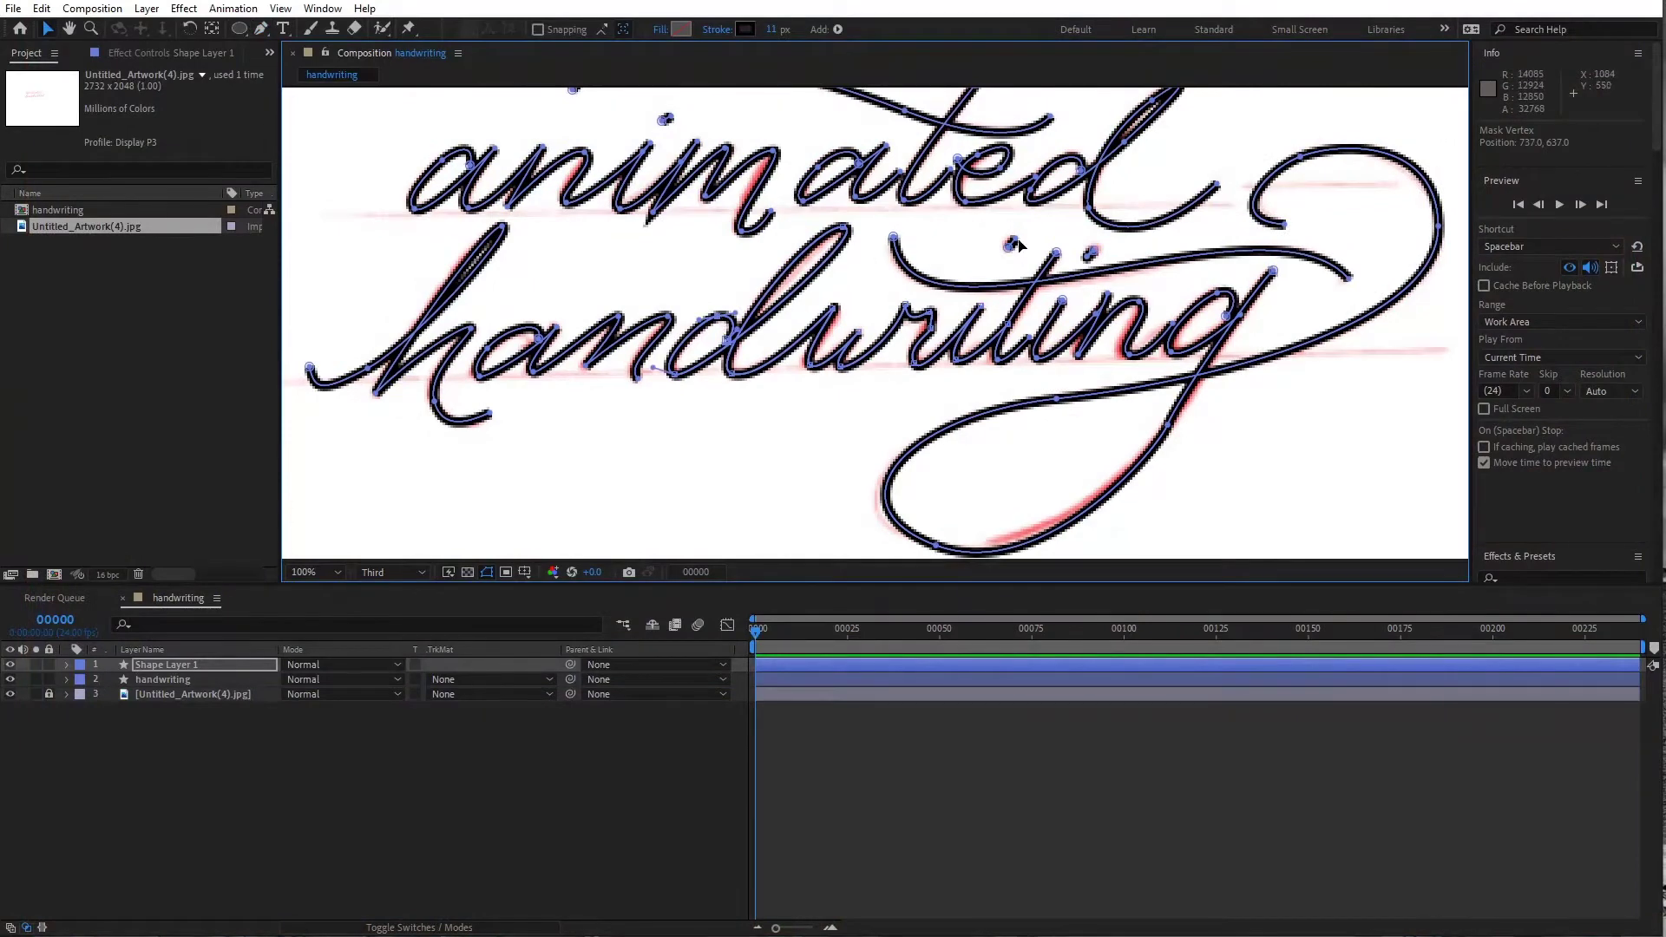
Pan to the lower swash and drag the loop vertex's bezier handle to reshape its curve
scroll(633, 245, down, 1)
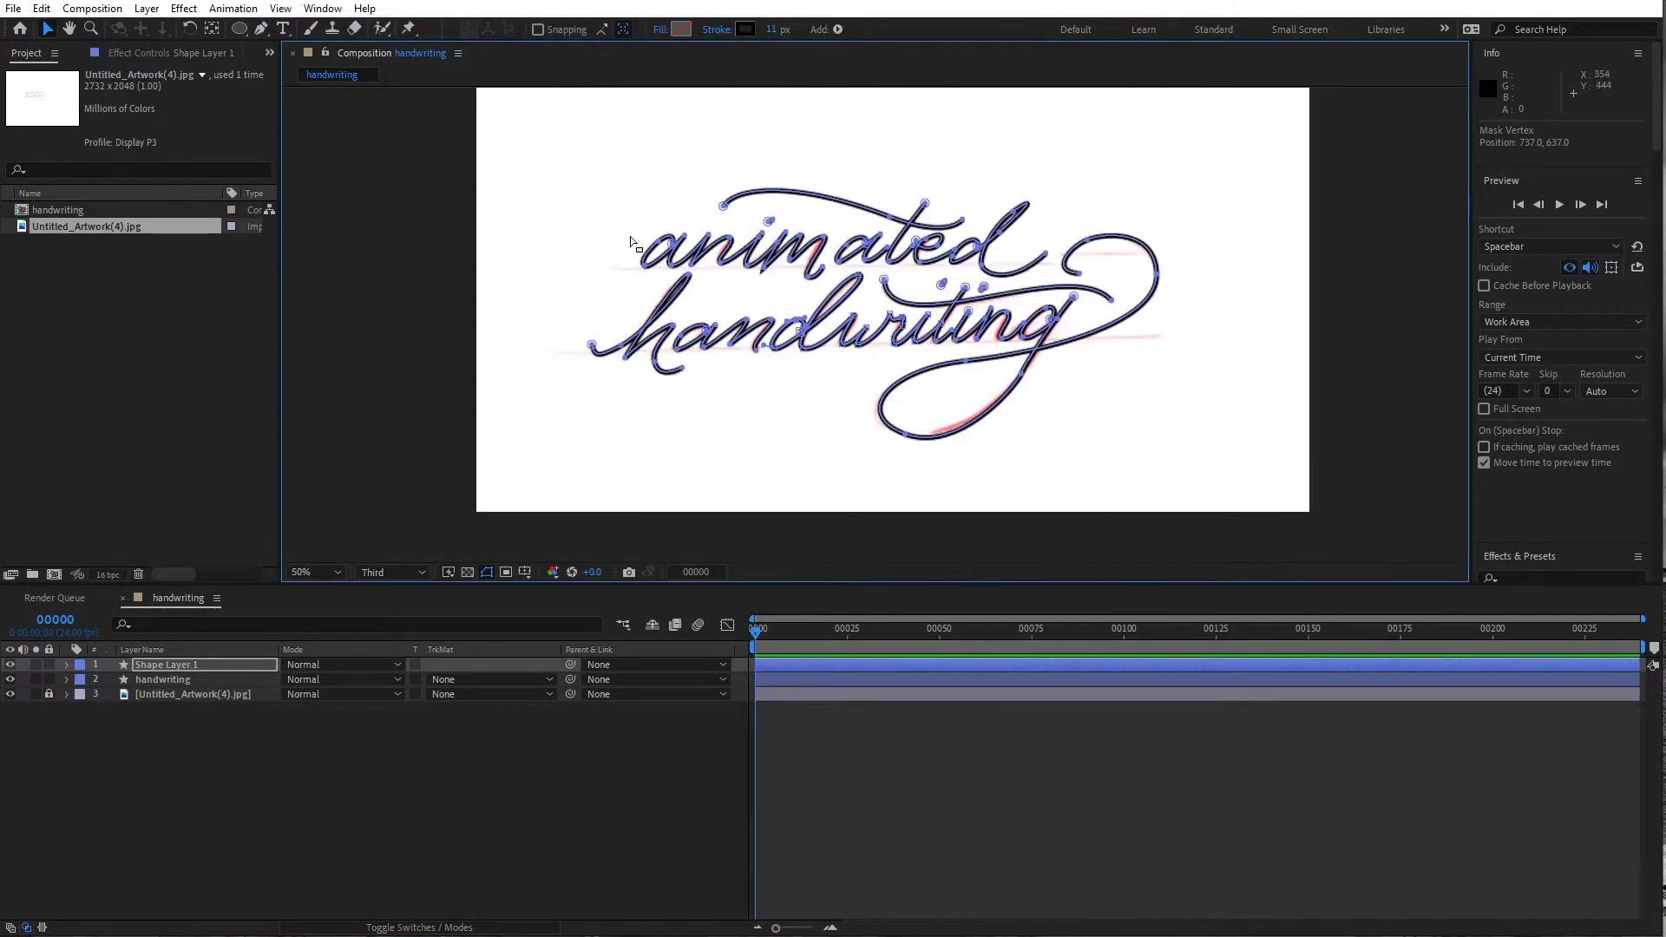
scroll(1110, 244, up, 1)
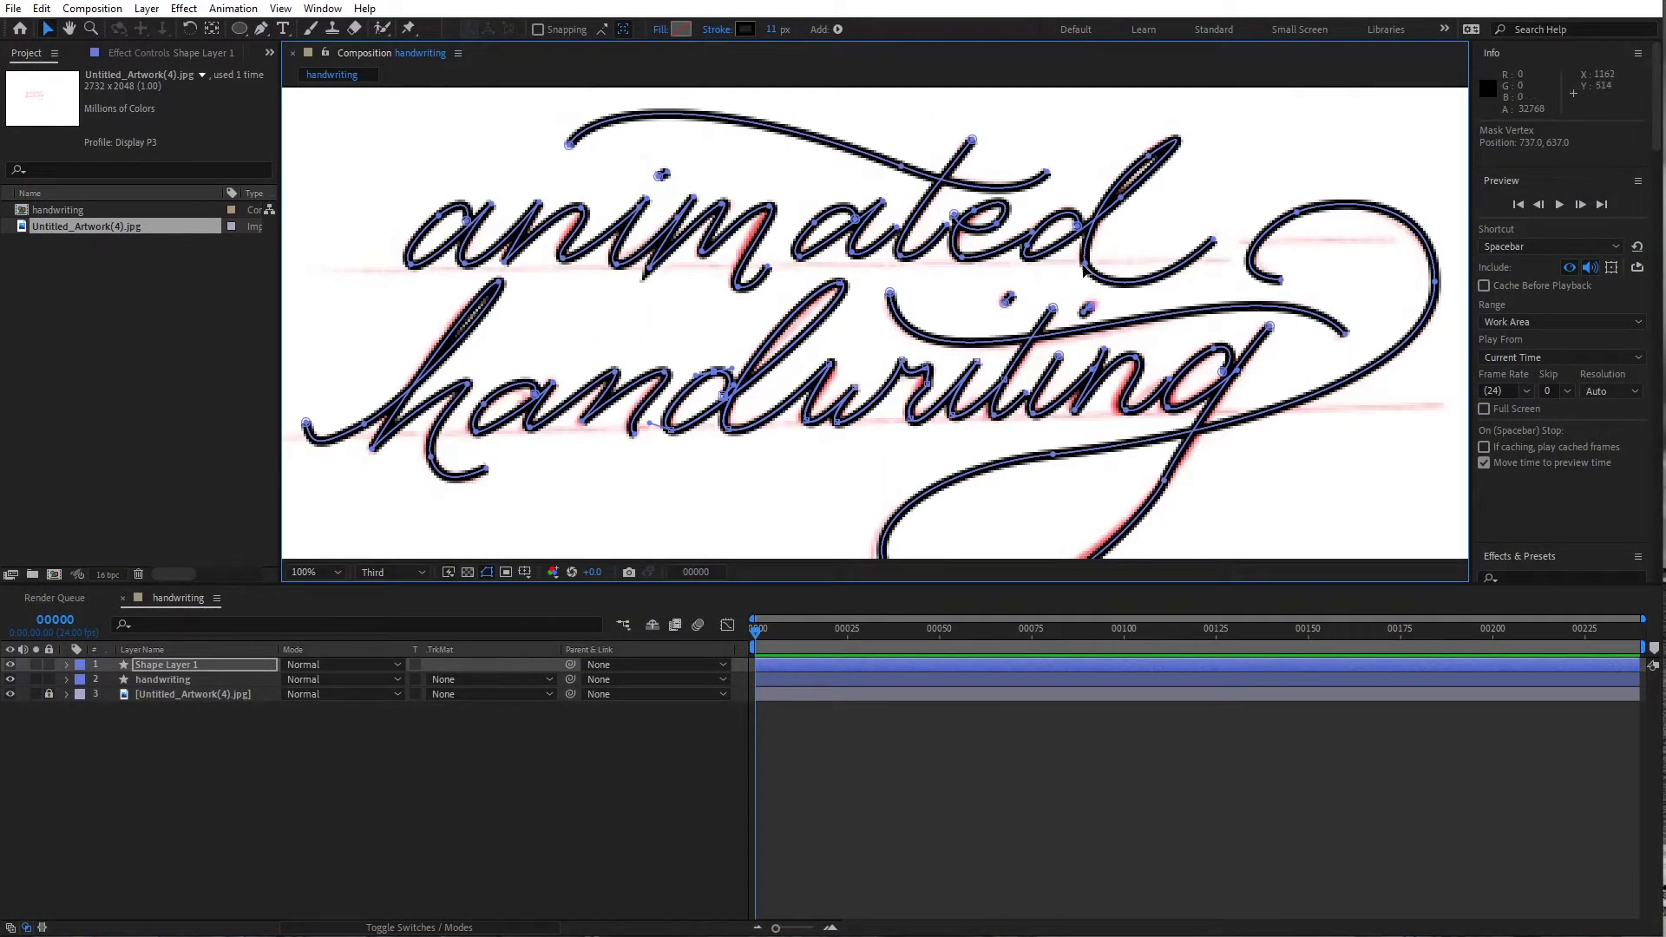
click(1085, 269)
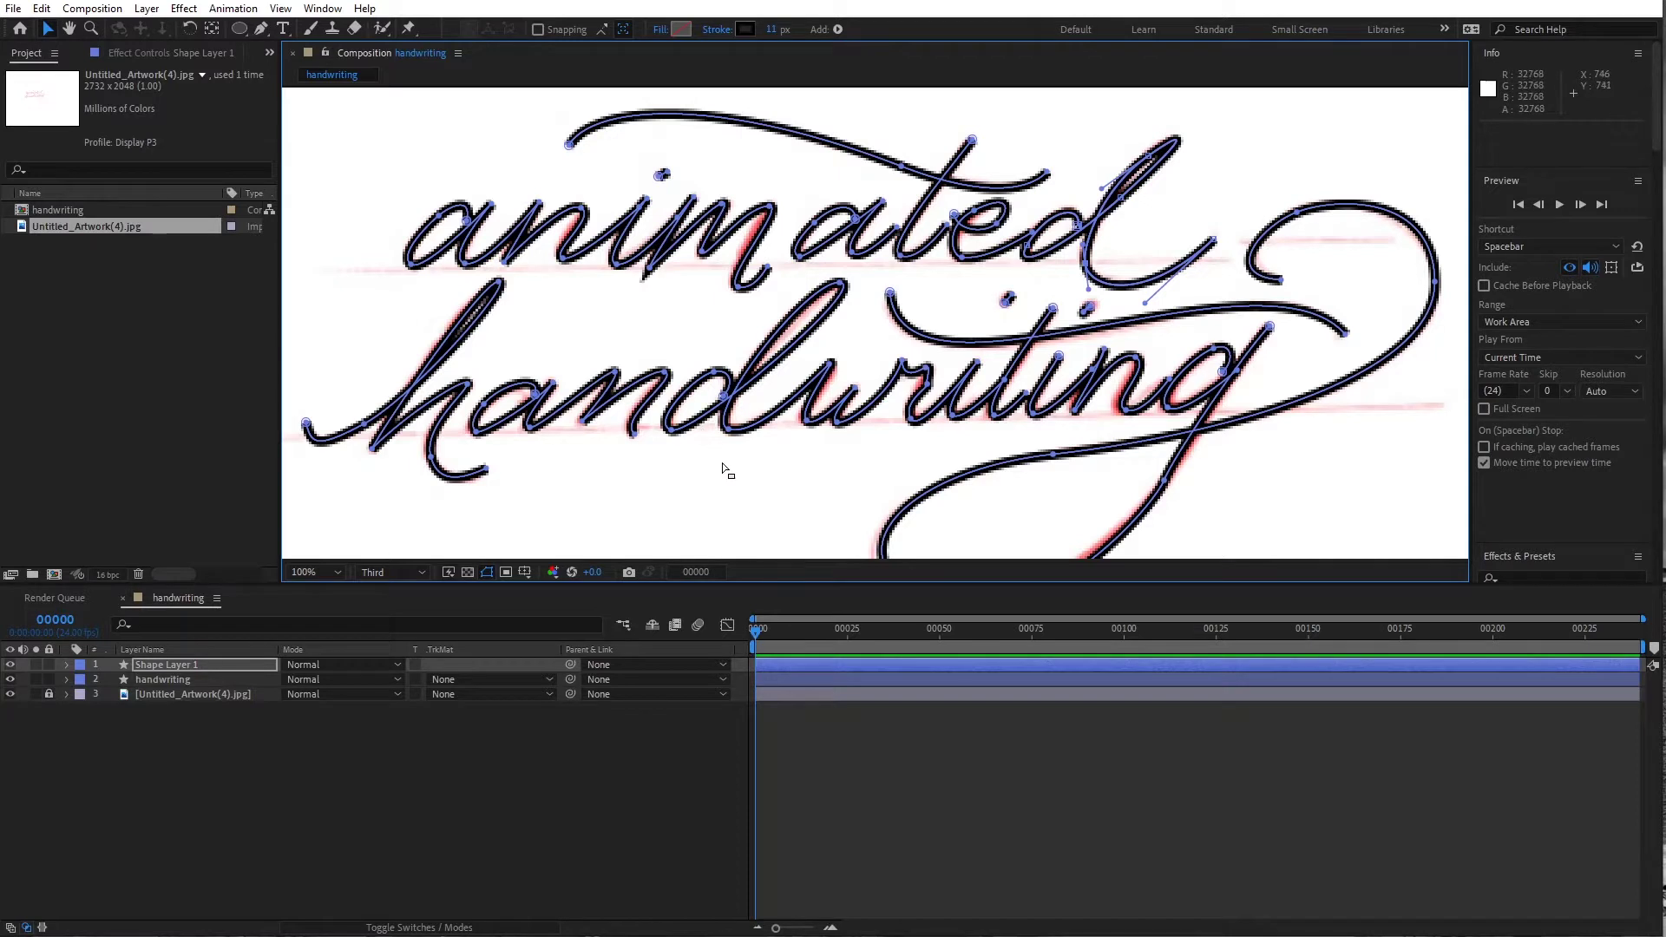
key(h)
drag(726, 465, 694, 386)
key(v)
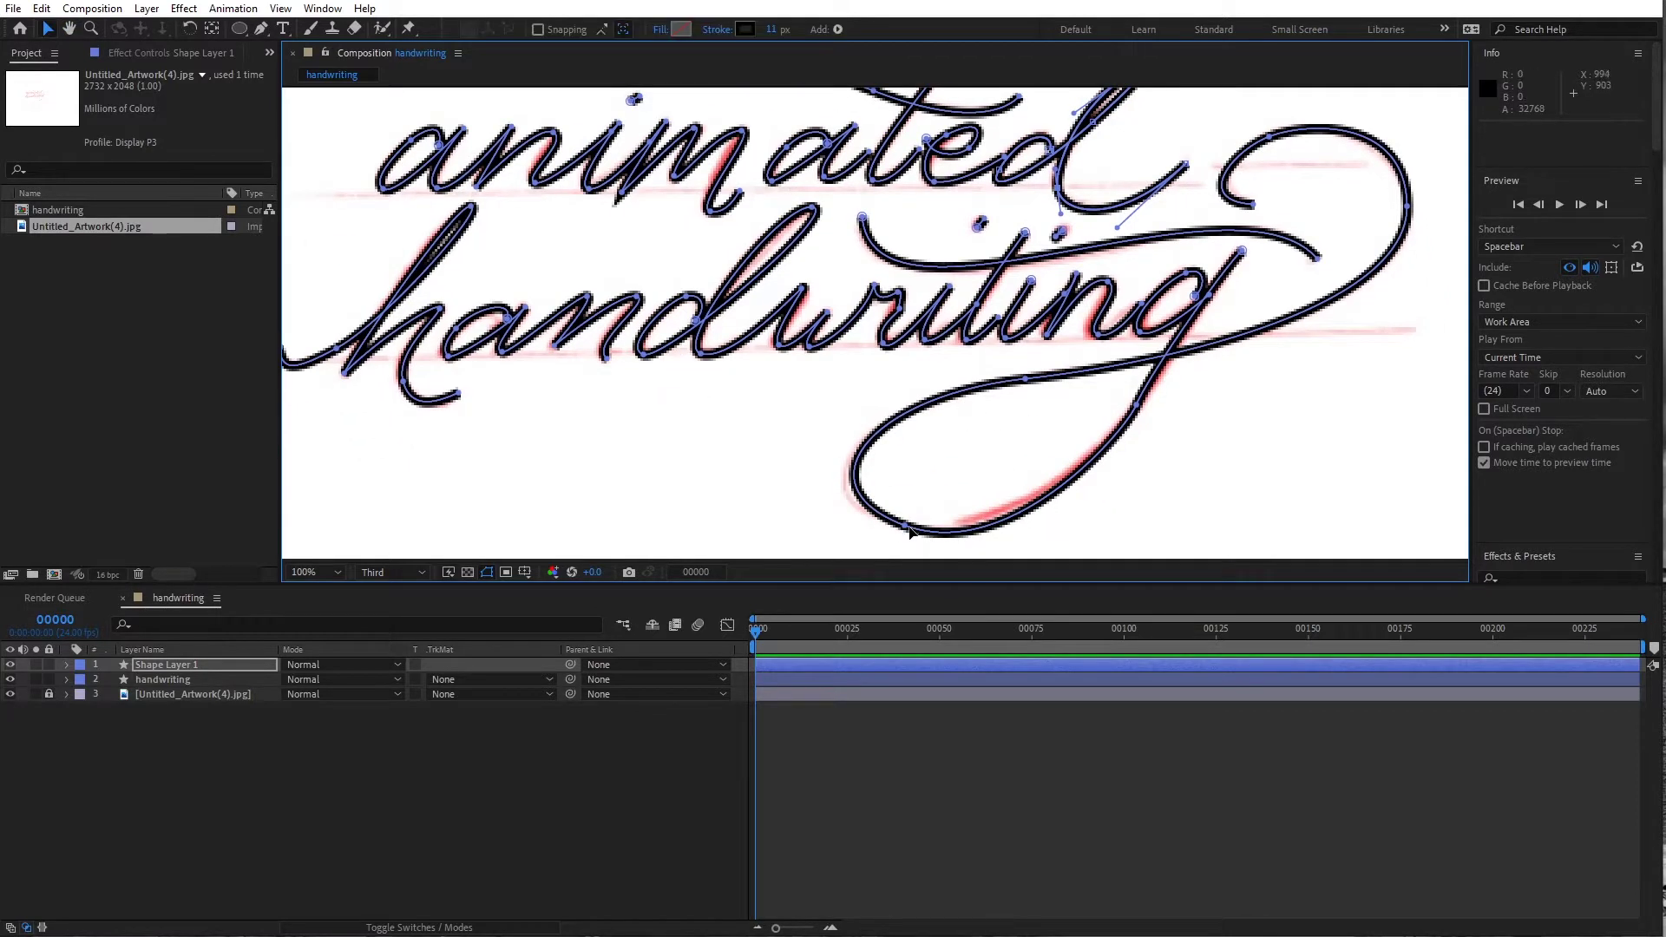
click(907, 526)
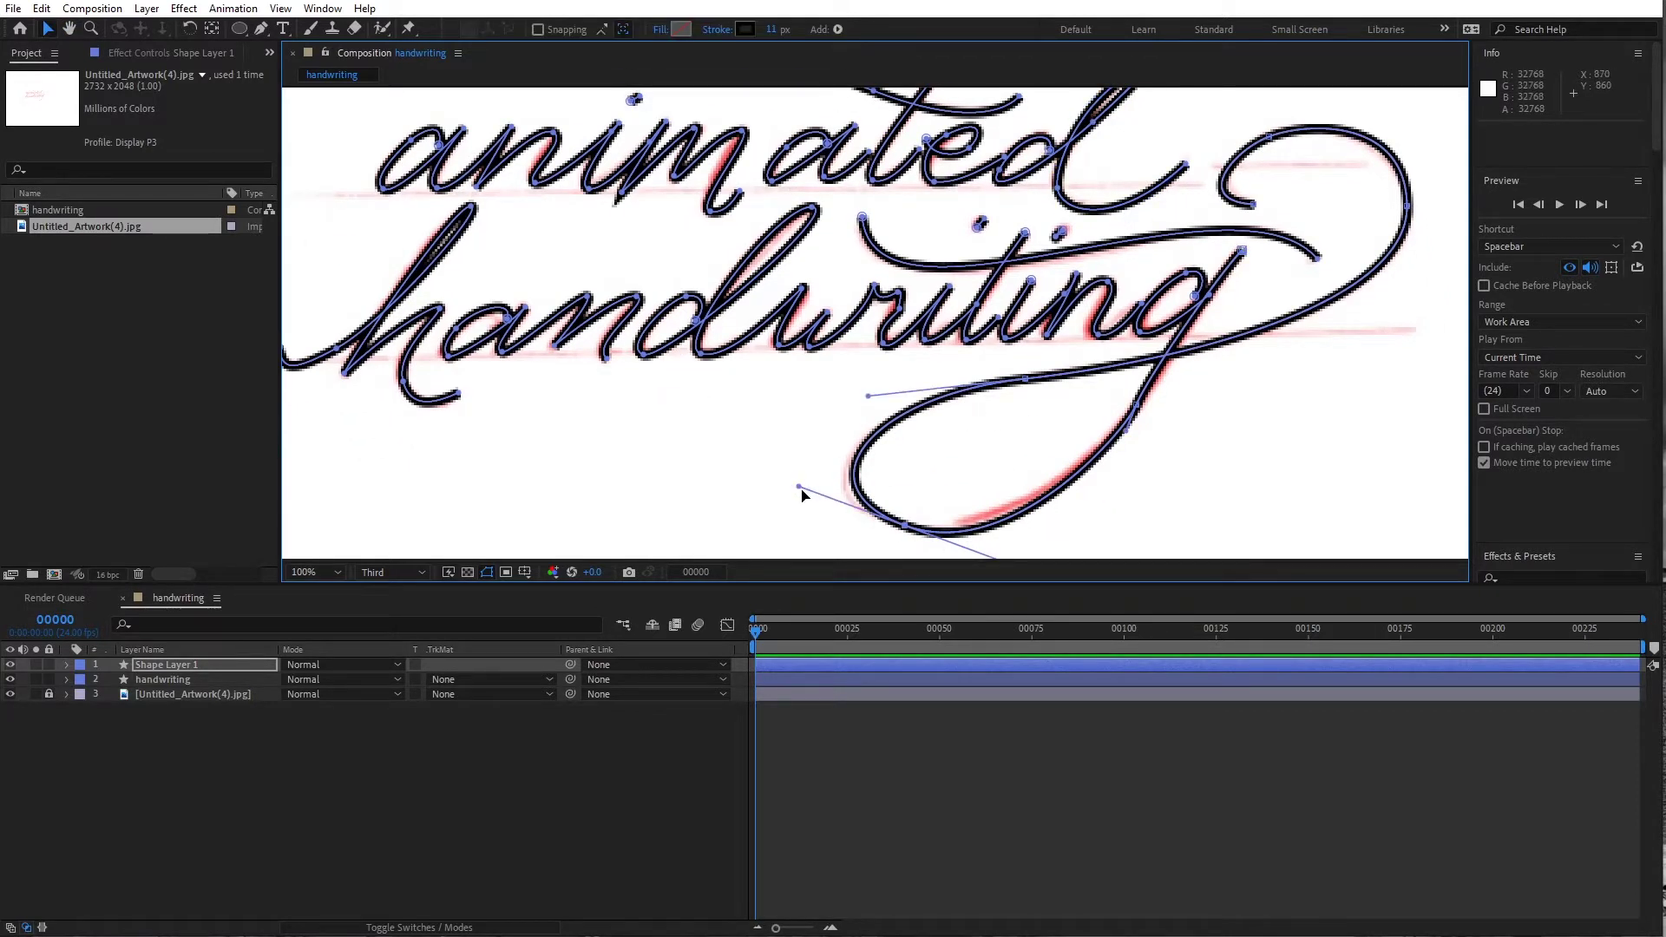
drag(798, 487, 797, 510)
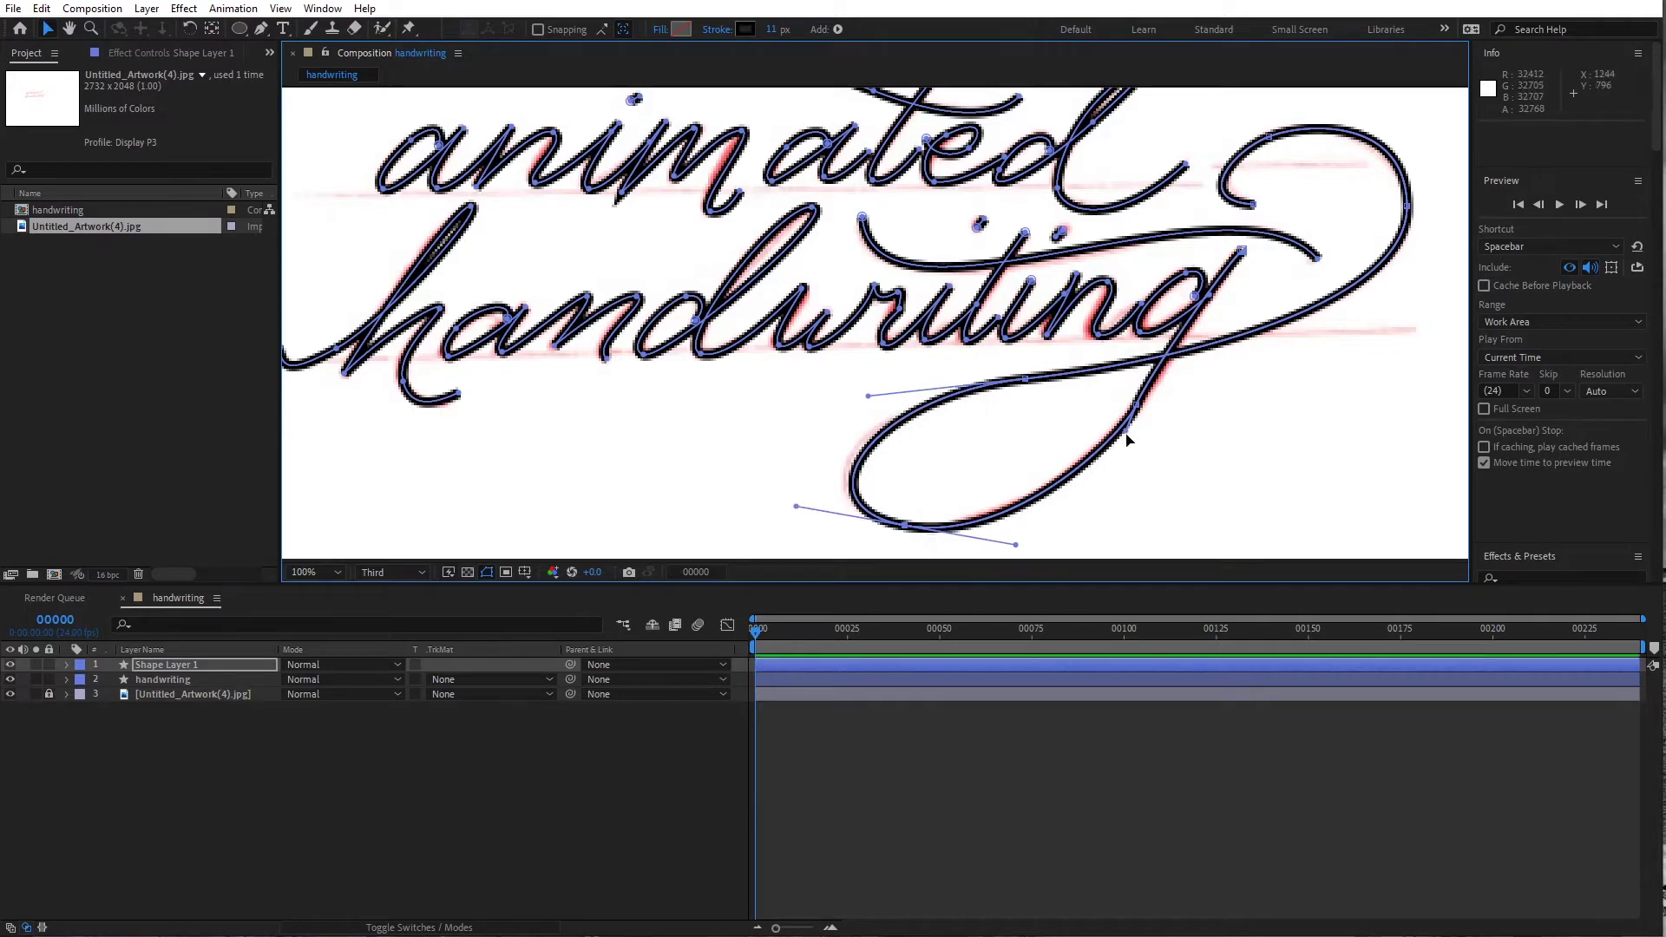
drag(1124, 439, 1116, 446)
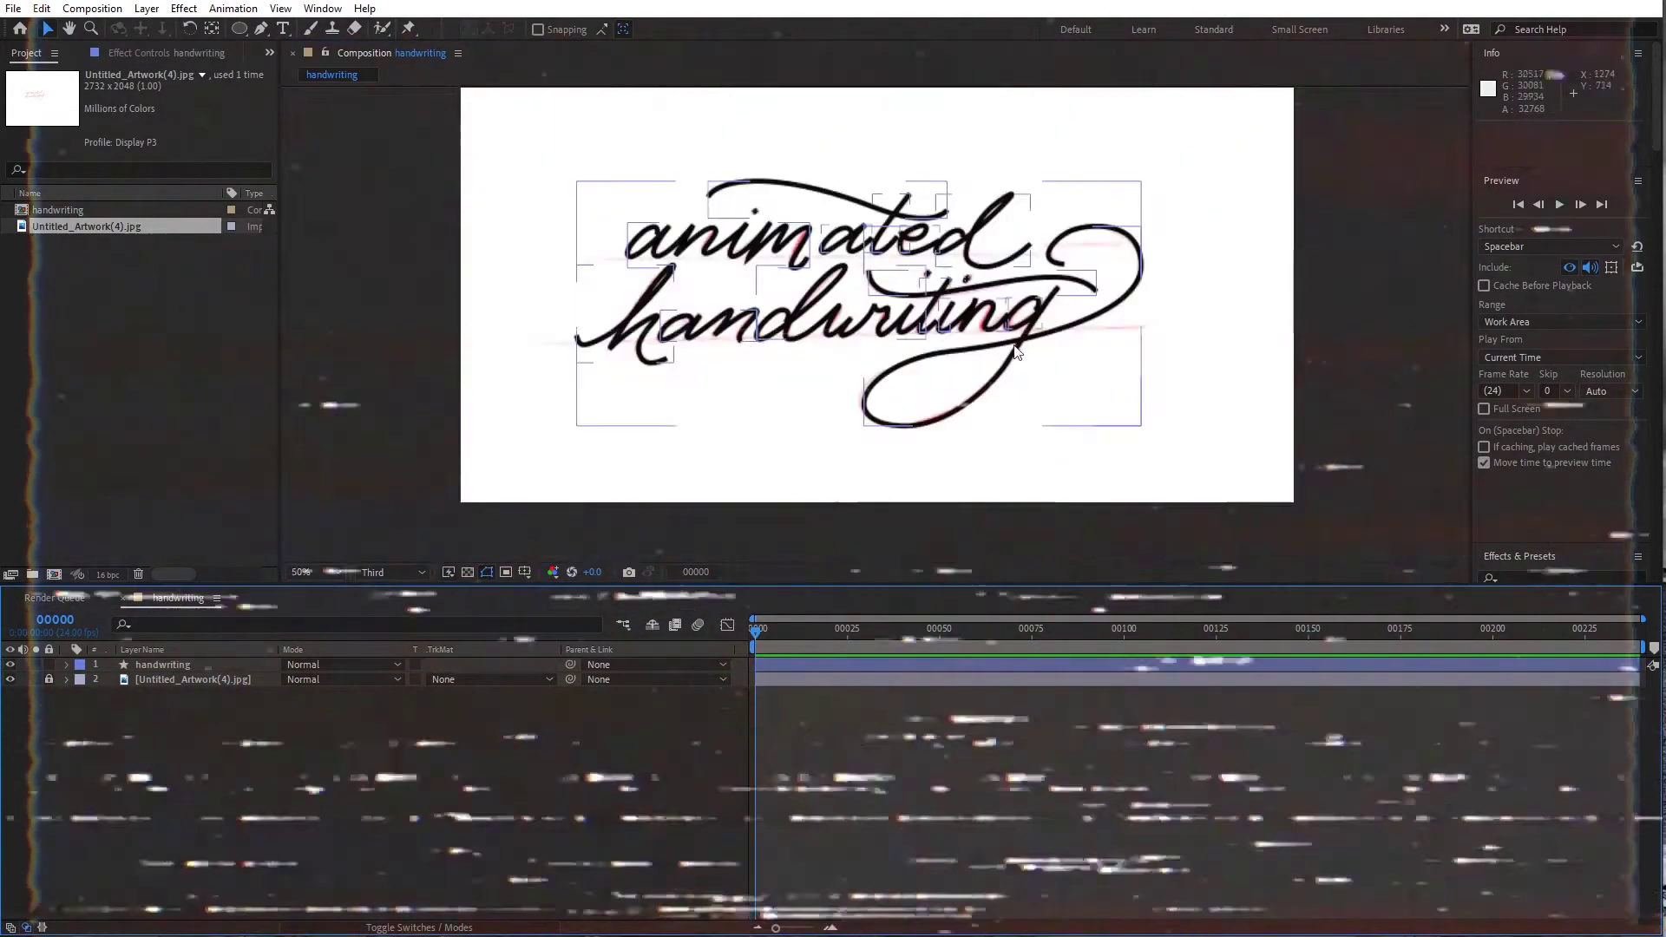
Reveal the handwriting layer's shape groups and select Shape 17 through Shape 1 for renaming
click(66, 664)
click(130, 682)
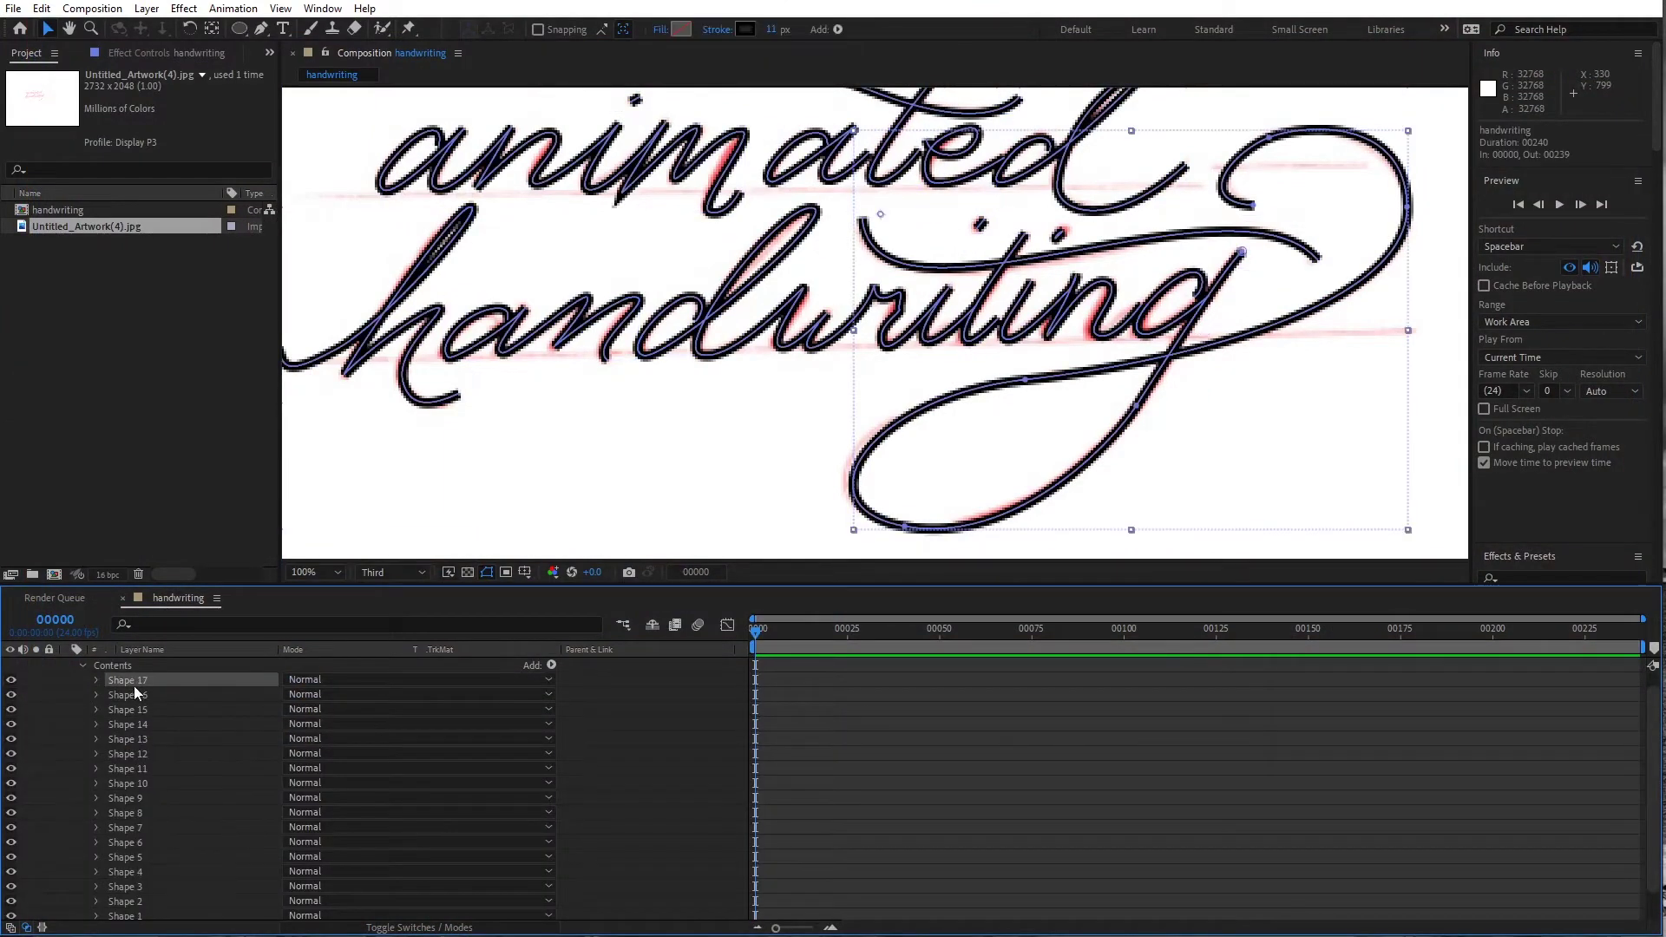
scroll(156, 716, down, 1)
click(134, 884)
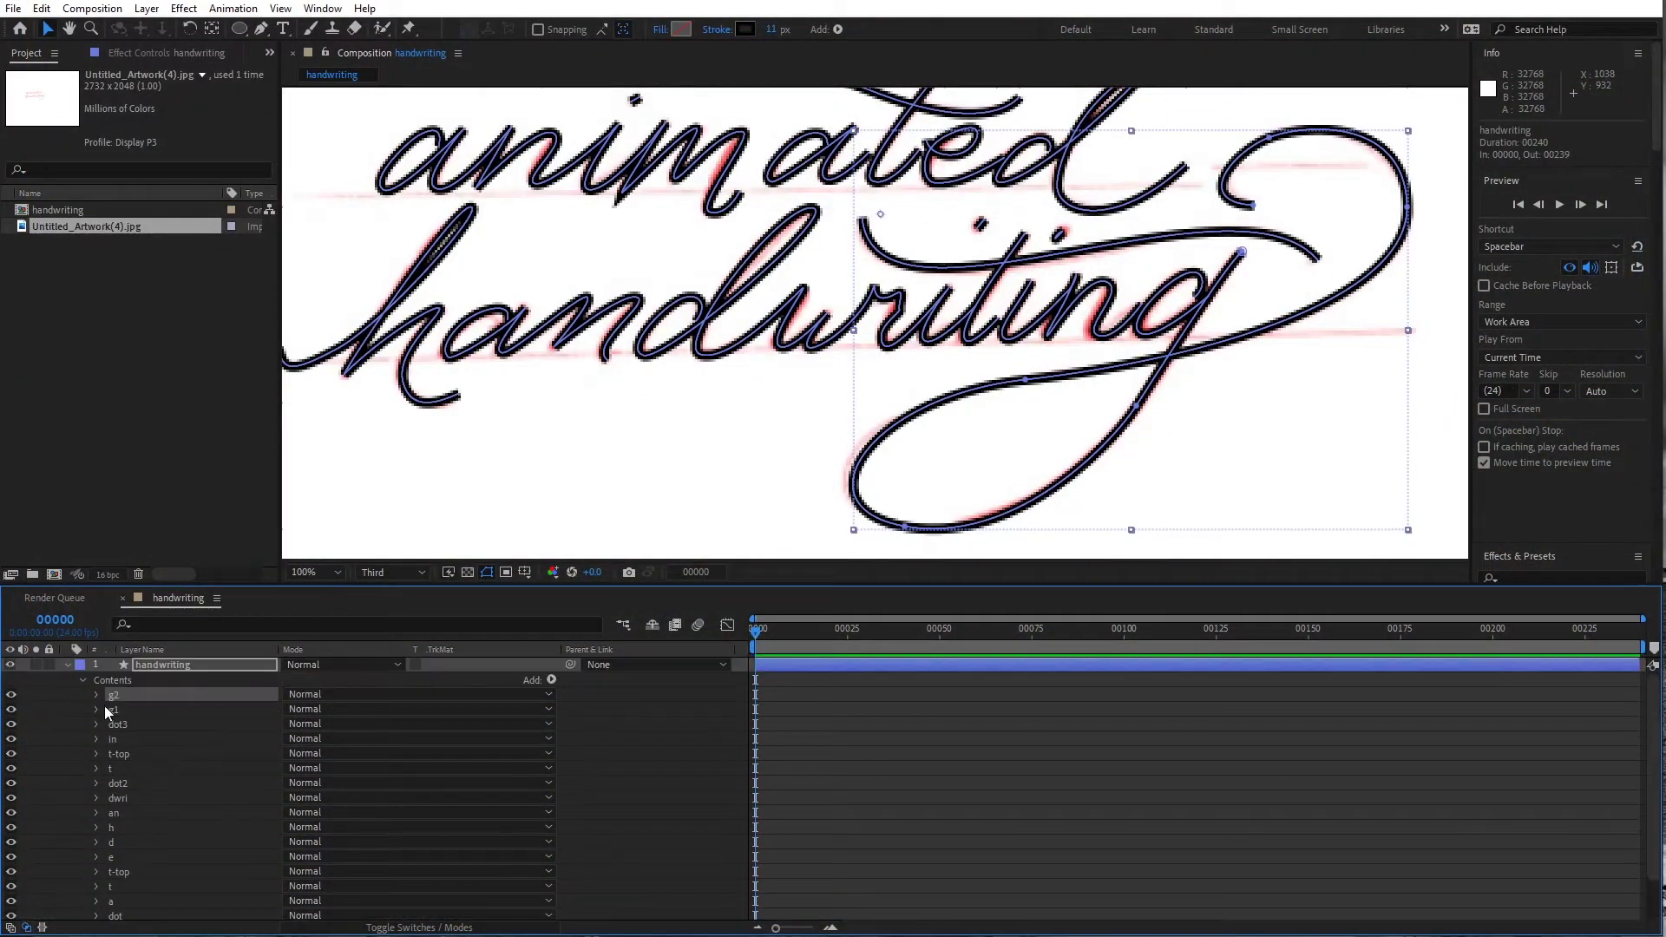
Show g2's Stroke 1 properties and set the viewer resolution to Full
click(97, 695)
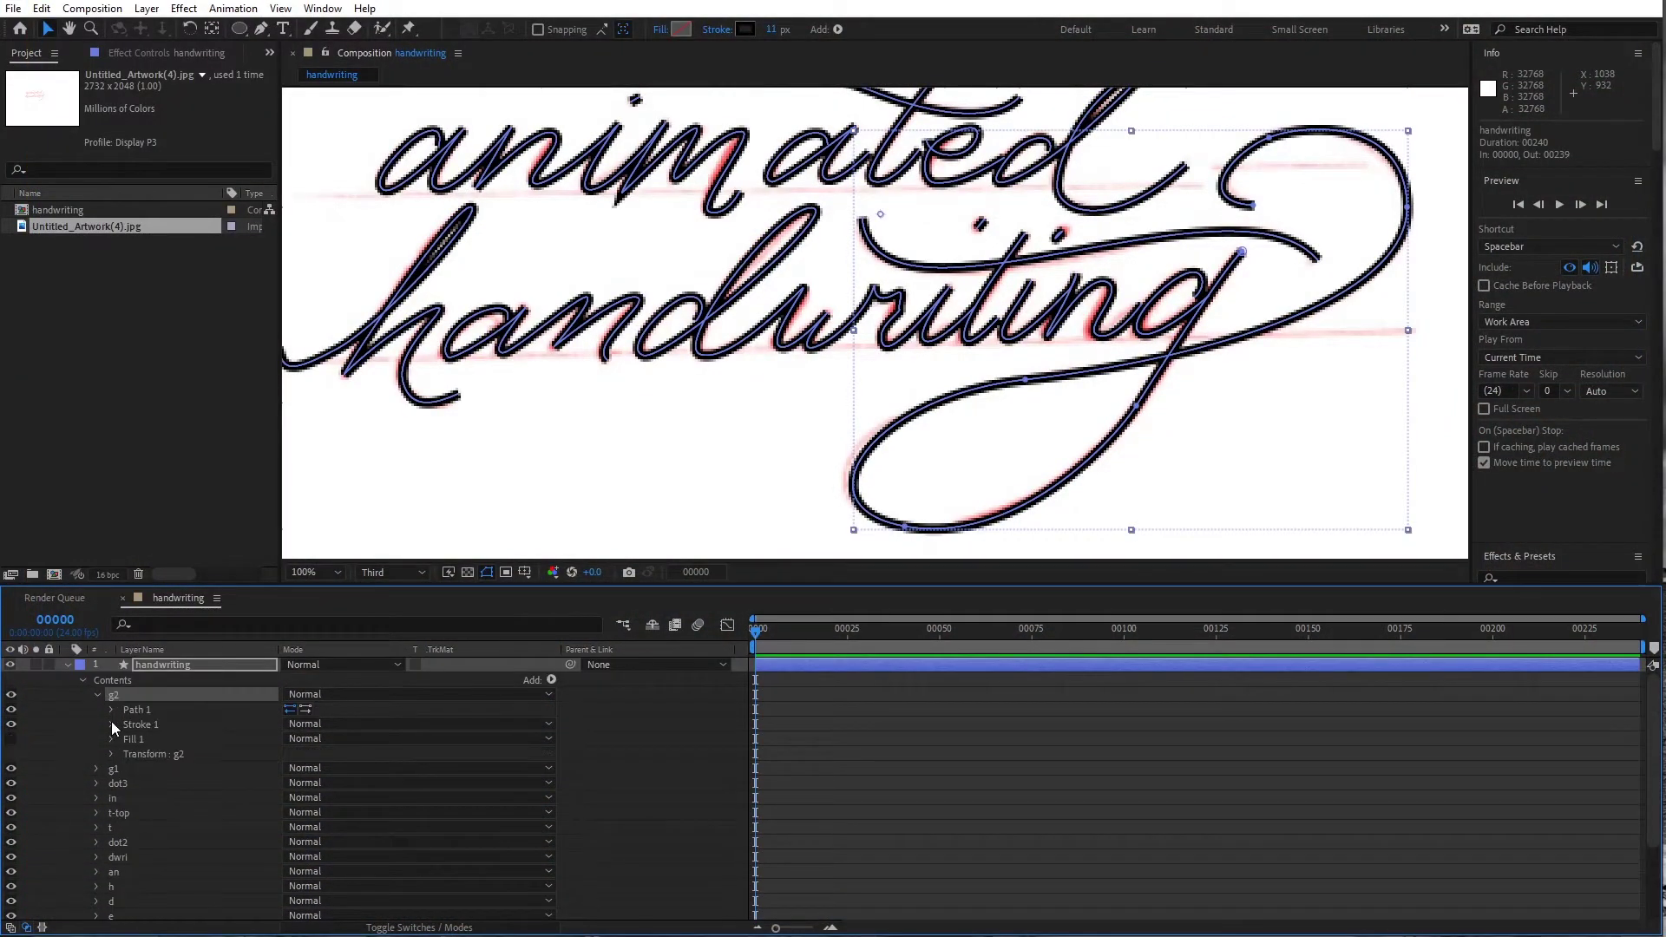
click(112, 724)
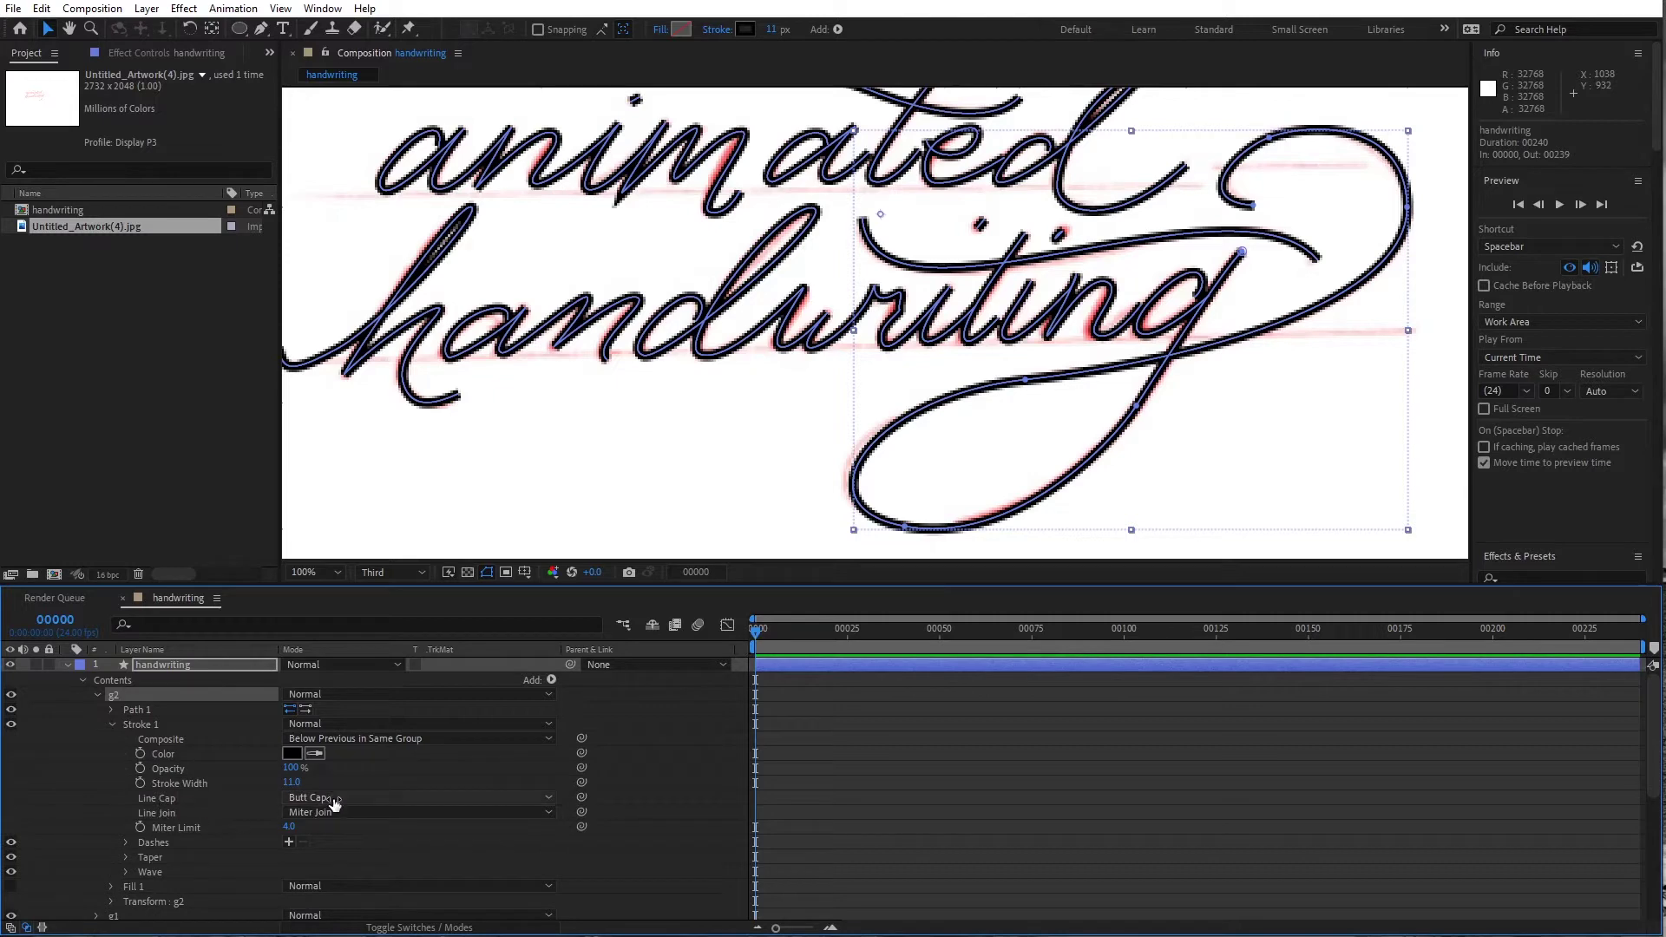
click(392, 572)
click(391, 611)
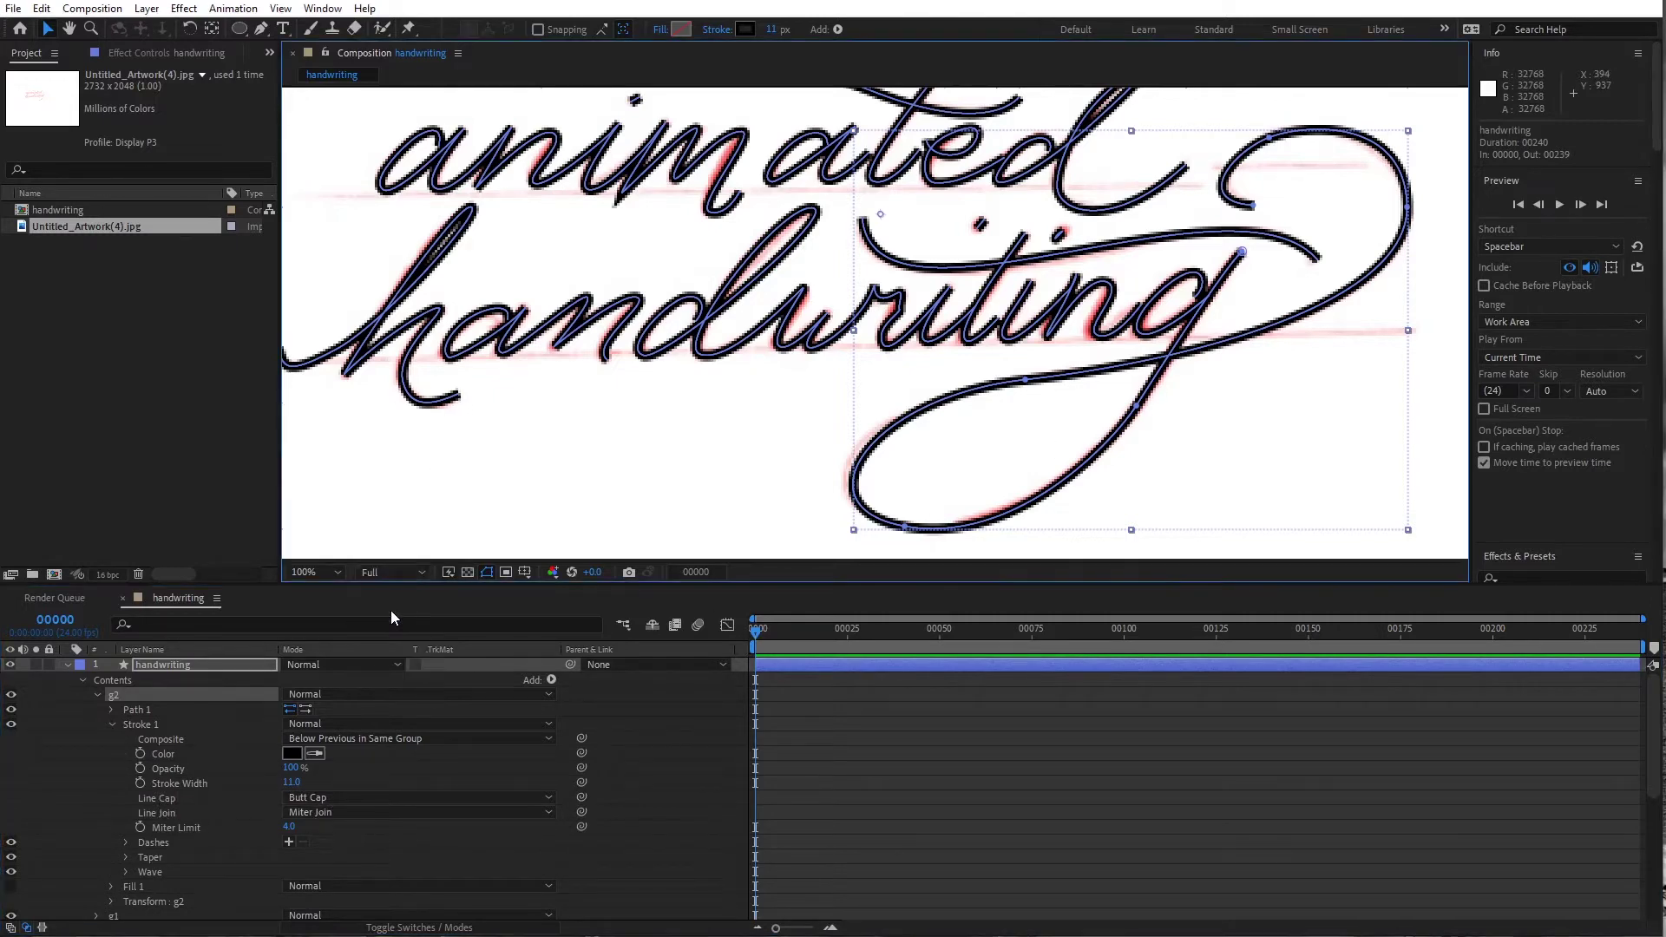
Set g2's stroke Line Cap to Round Cap and Line Join to Round Join
click(319, 800)
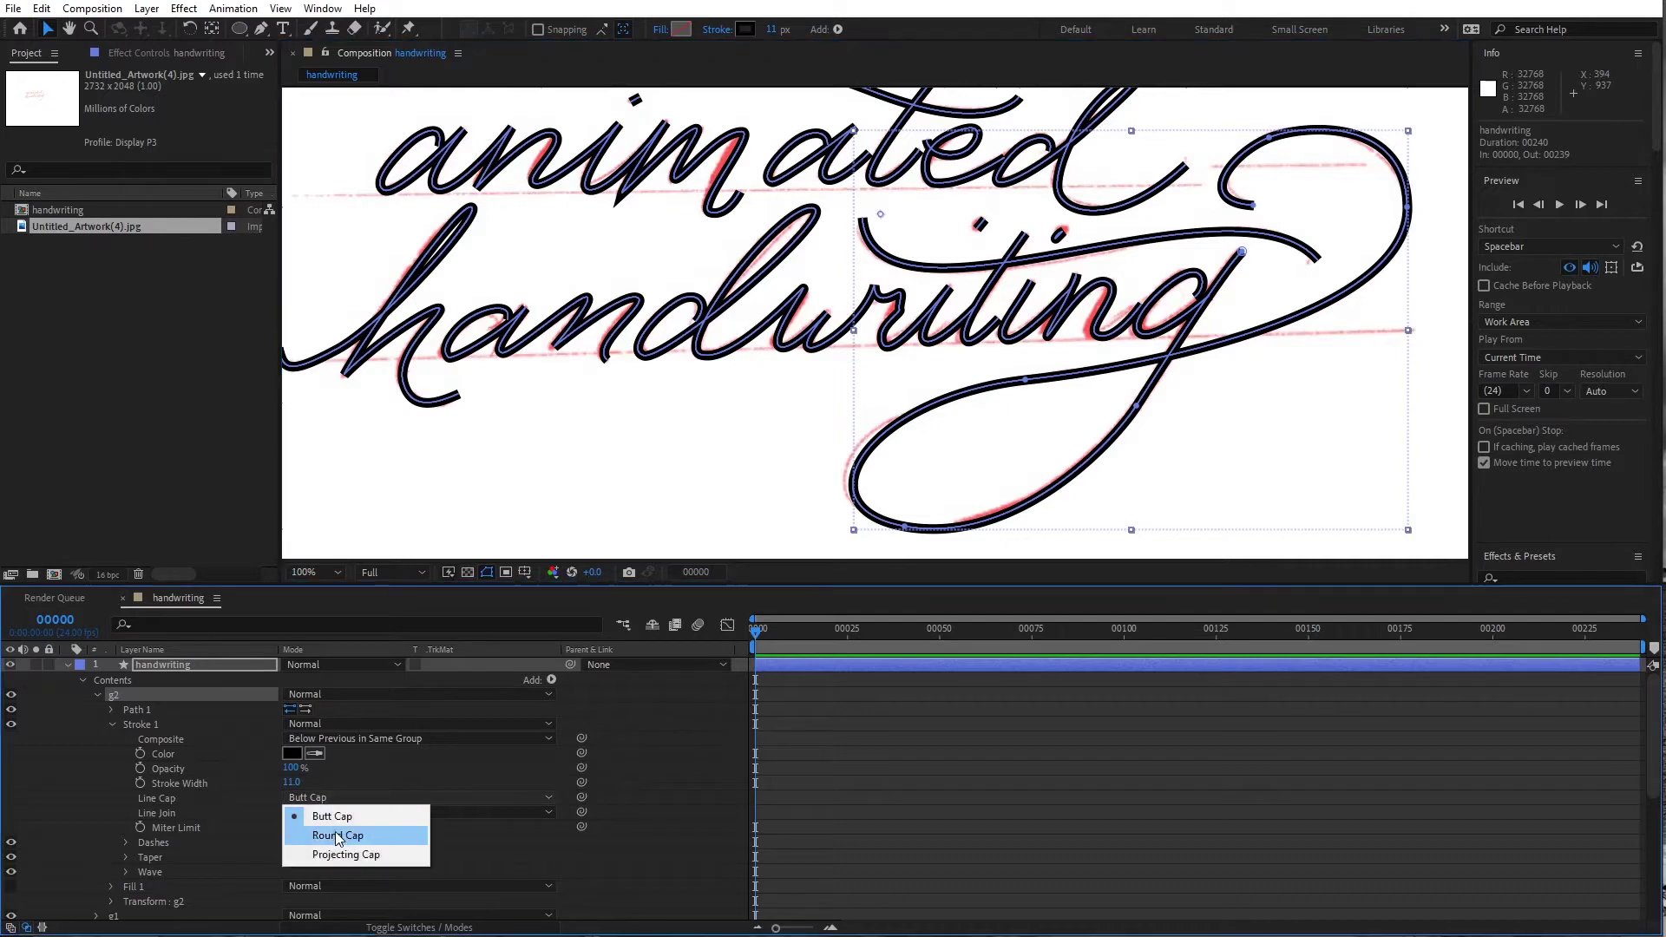
click(334, 833)
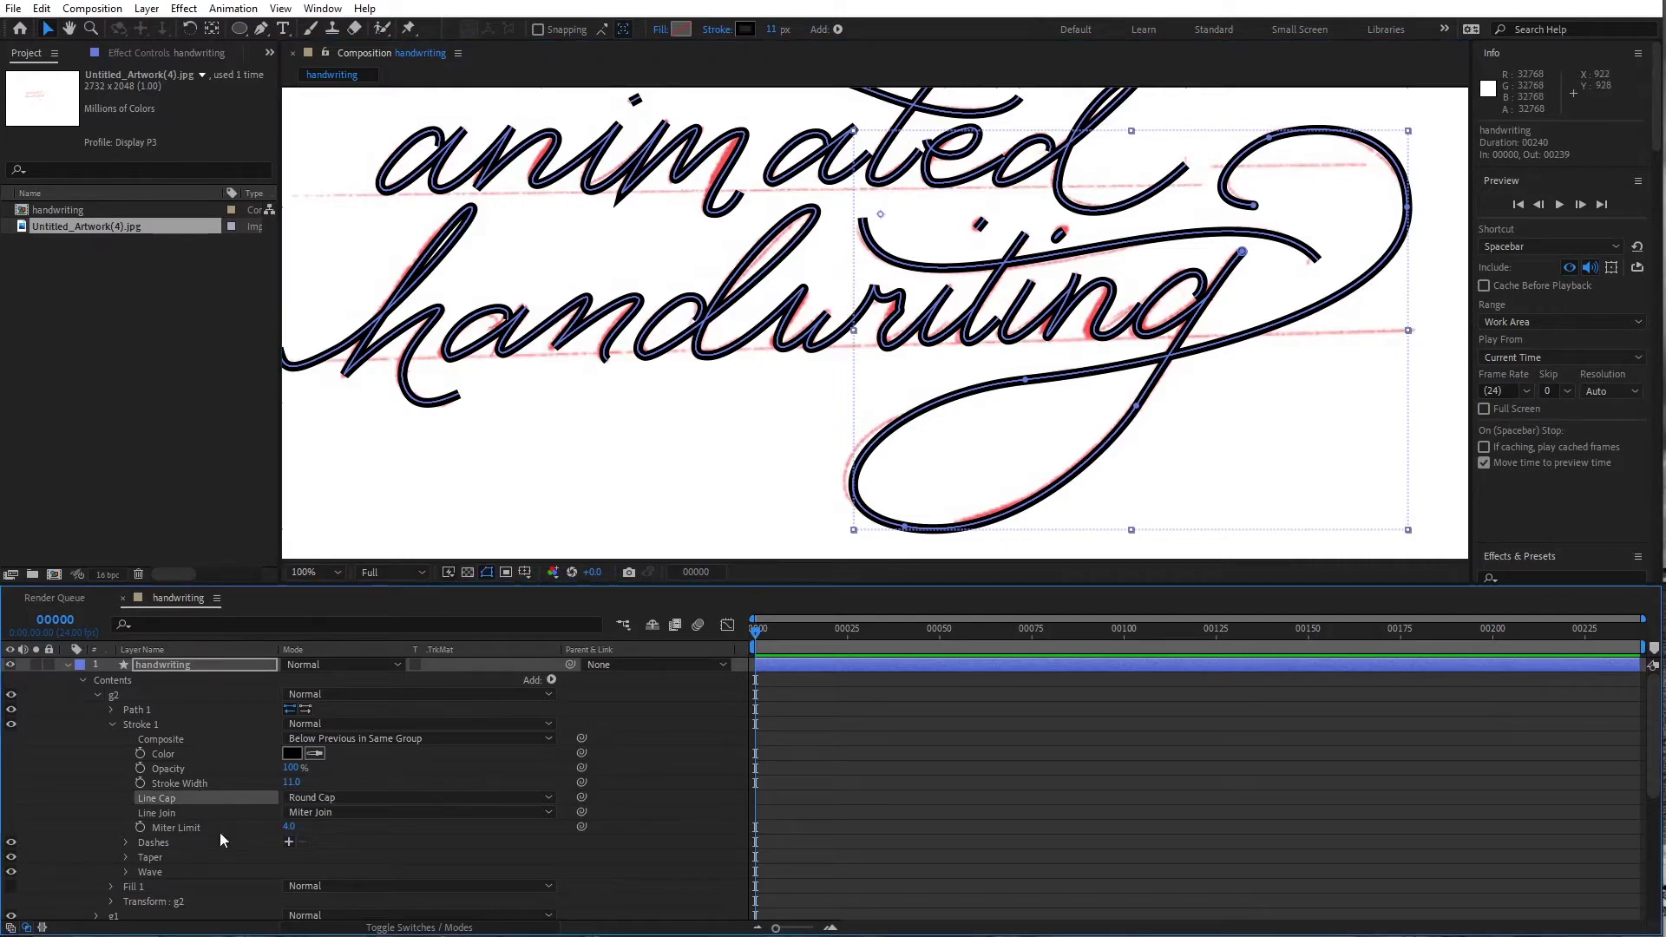
click(312, 797)
click(316, 818)
click(333, 802)
click(334, 836)
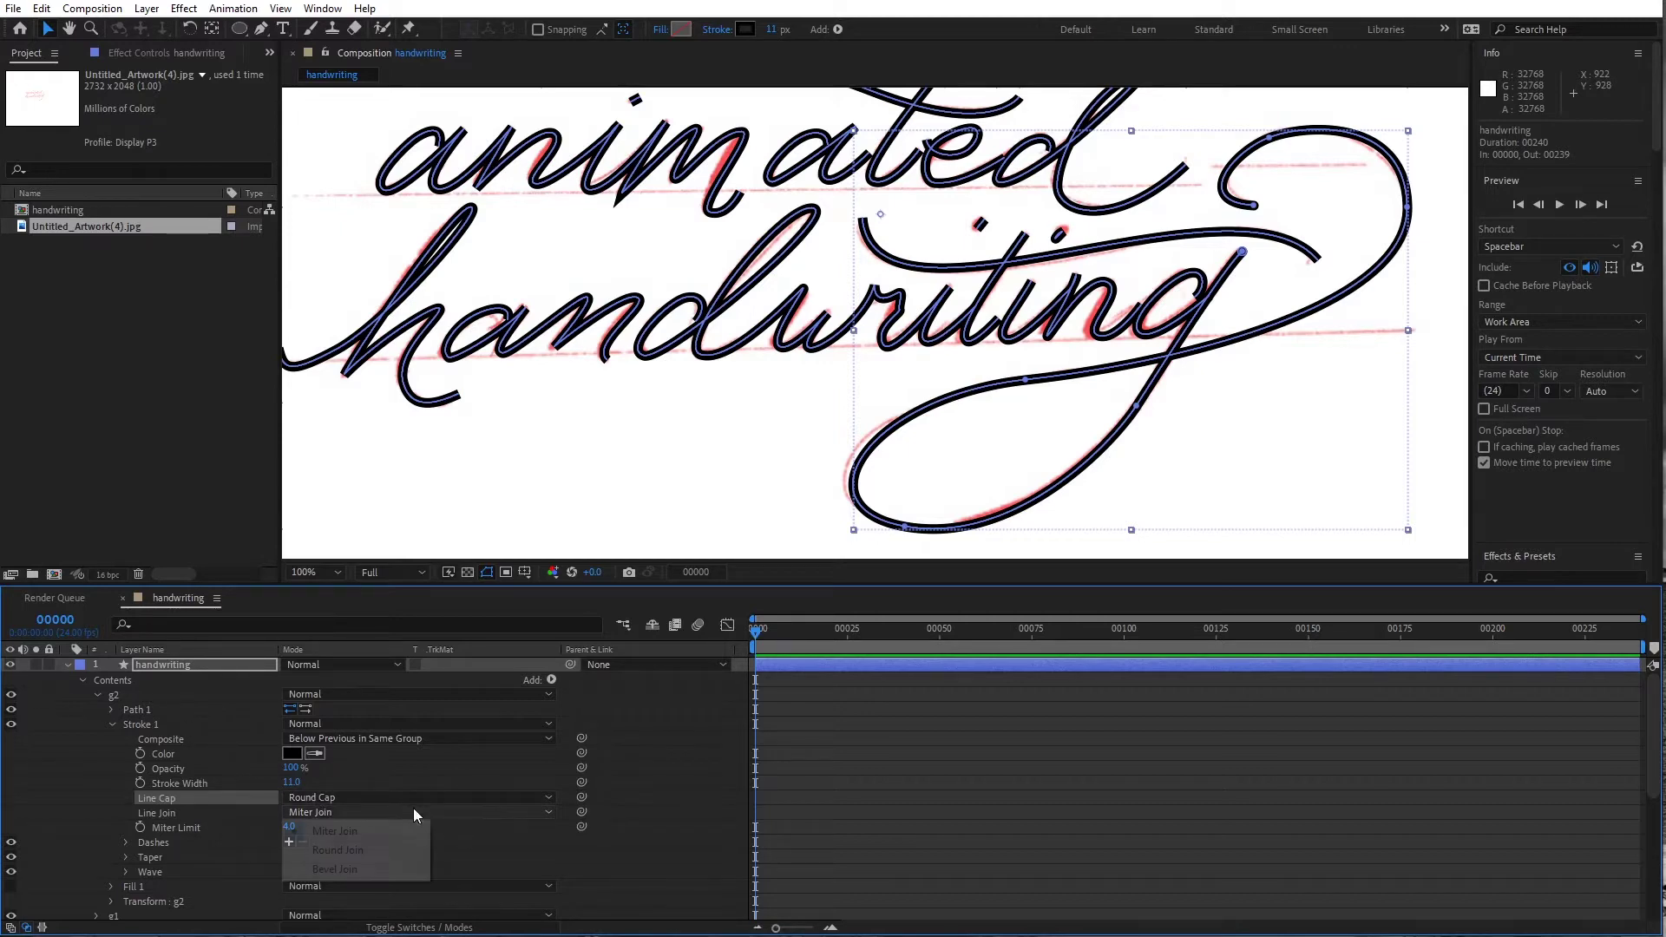
click(408, 852)
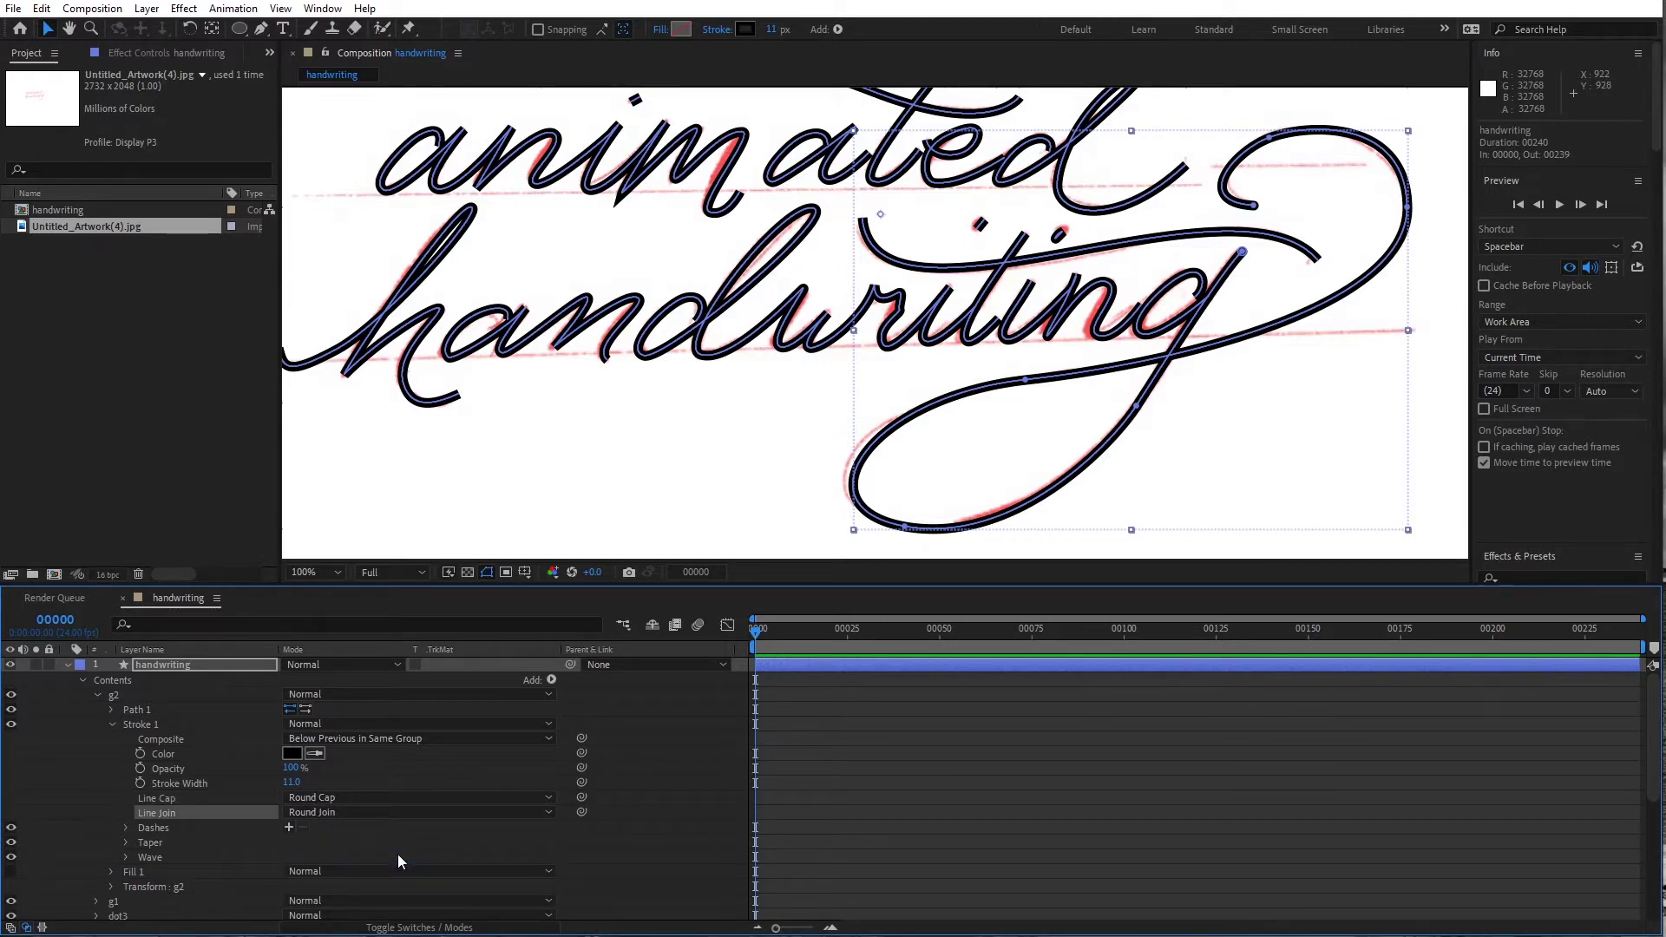
click(67, 665)
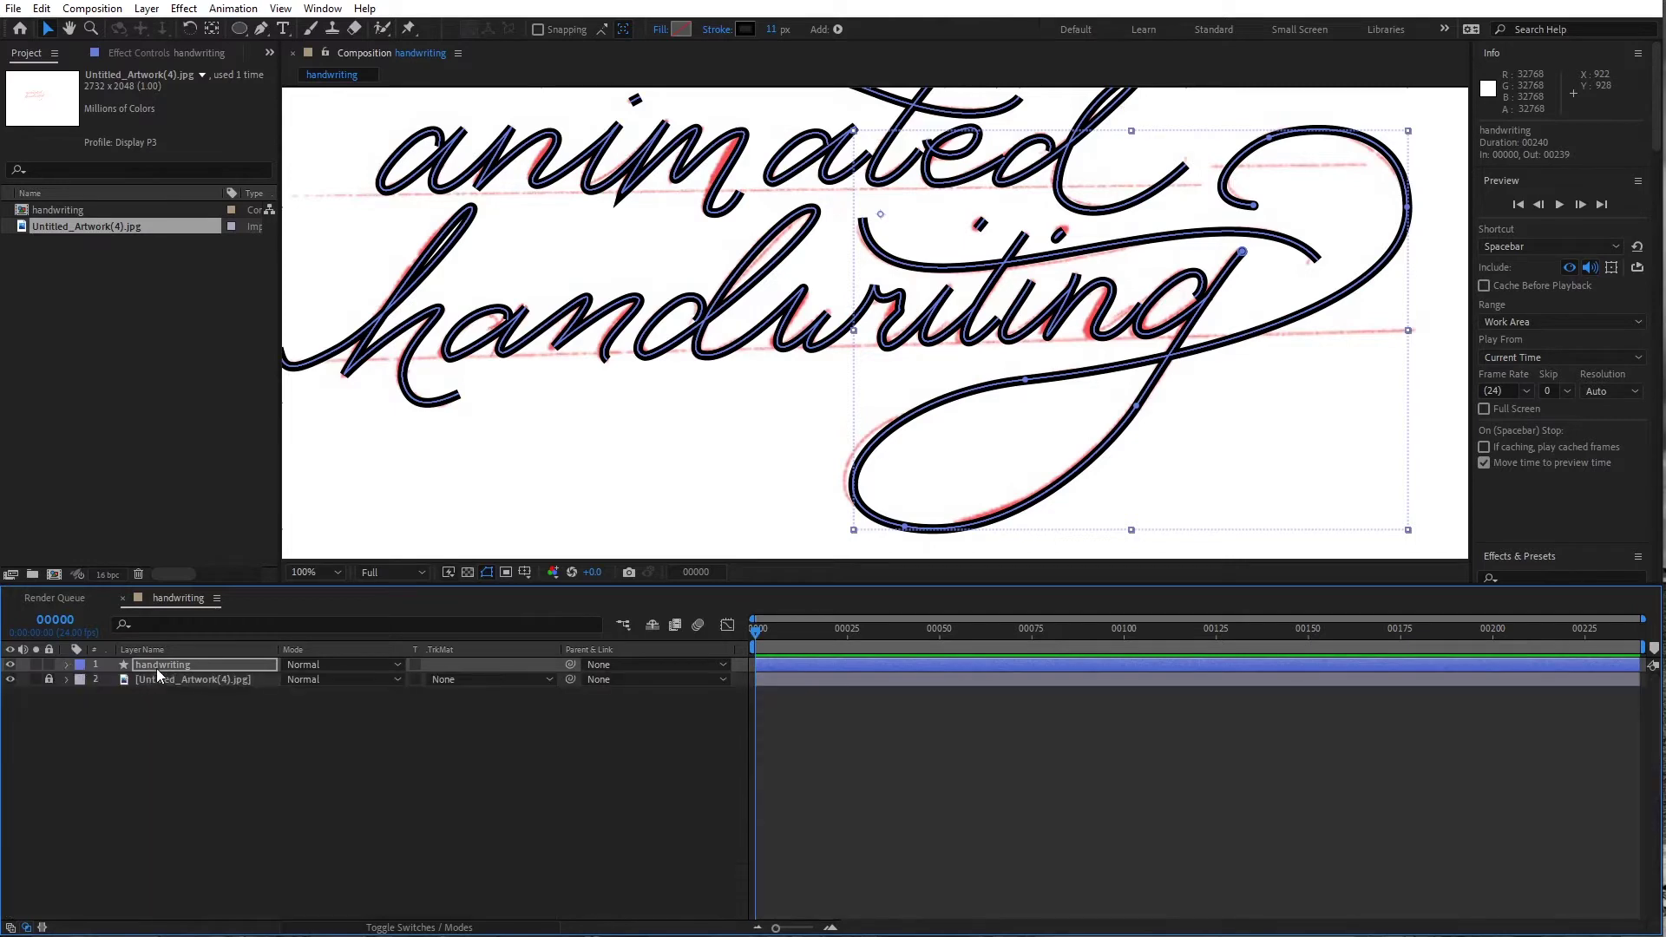
click(68, 665)
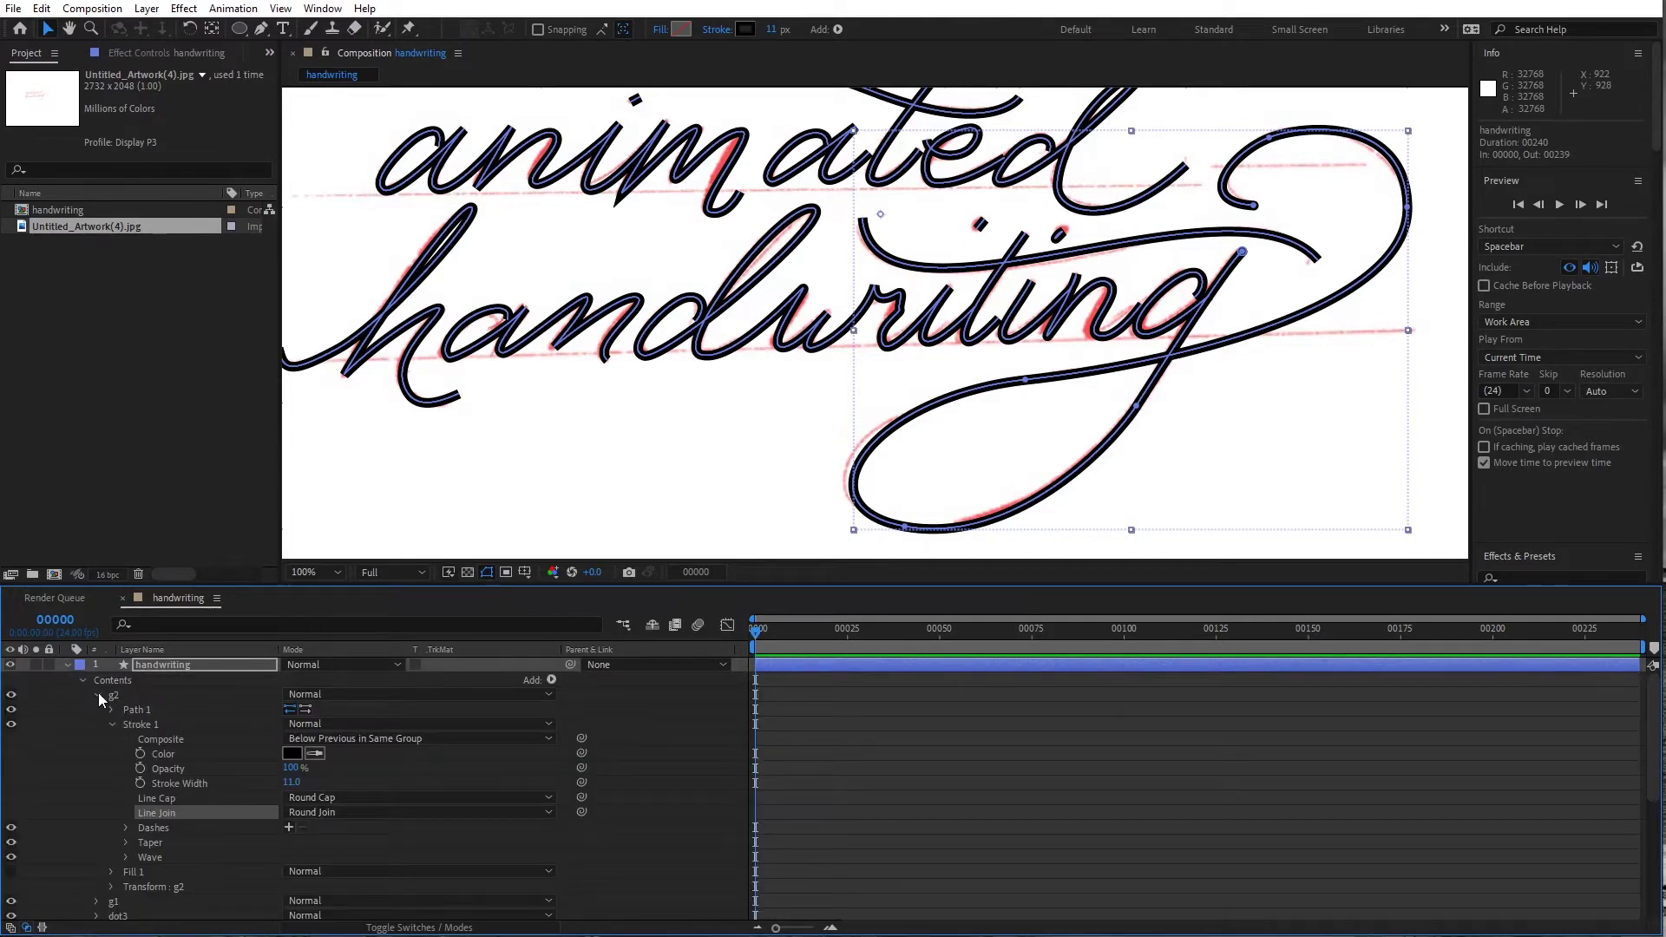
Select all the letter shape groups in the handwriting layer
click(96, 695)
click(113, 696)
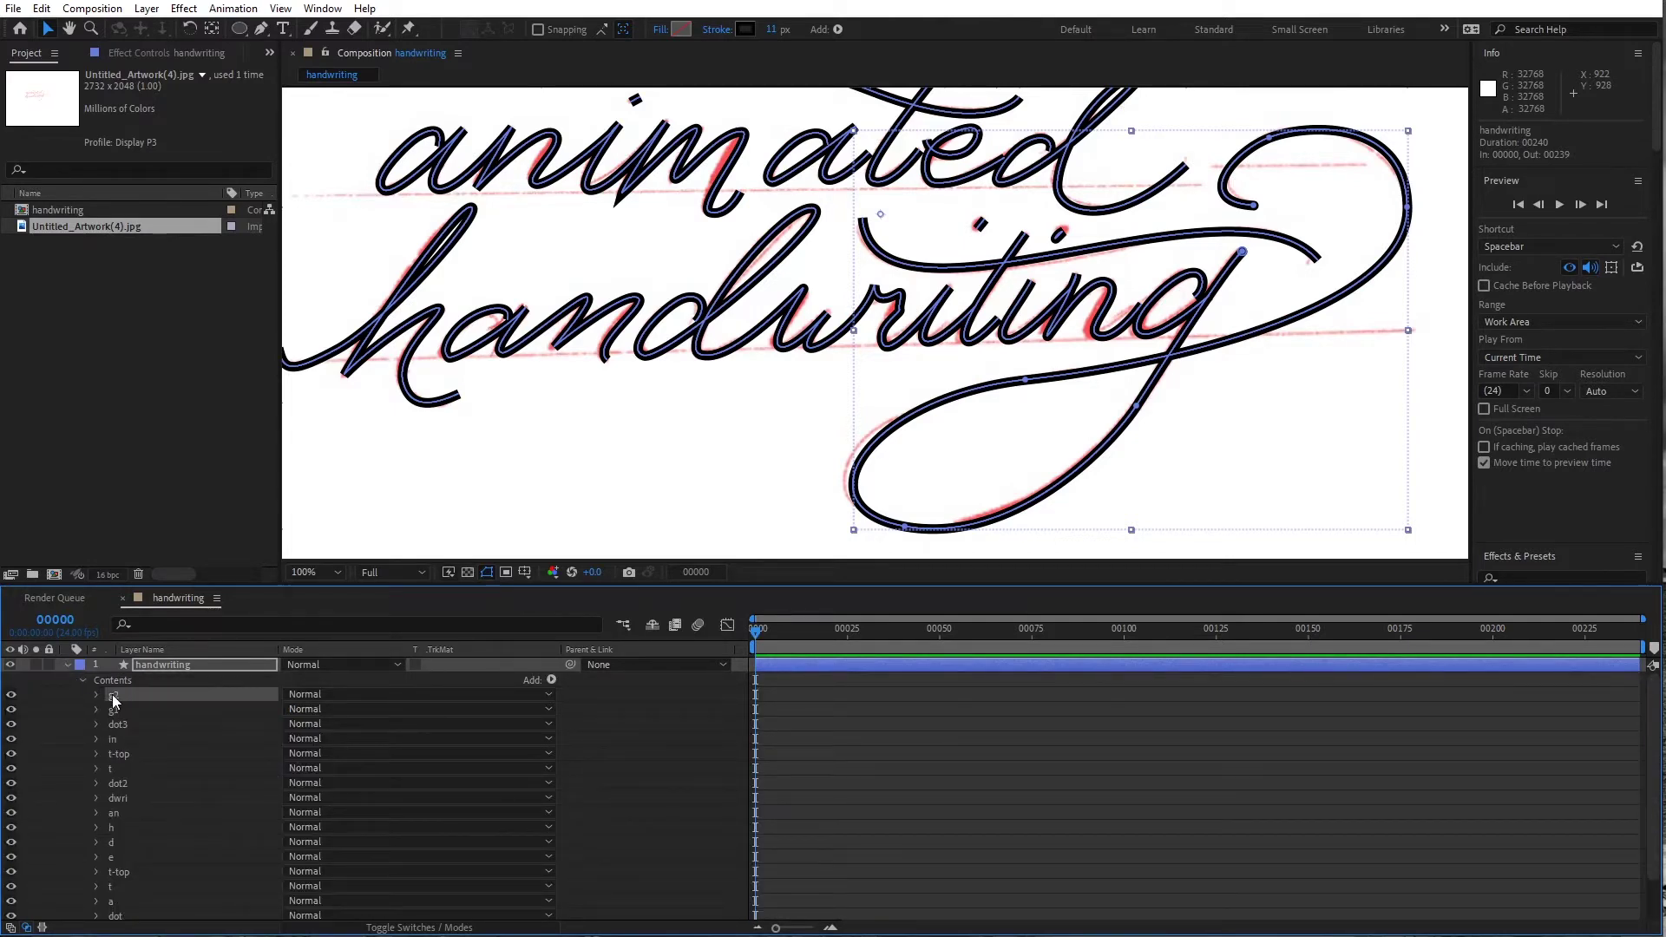
scroll(118, 717, down, 3)
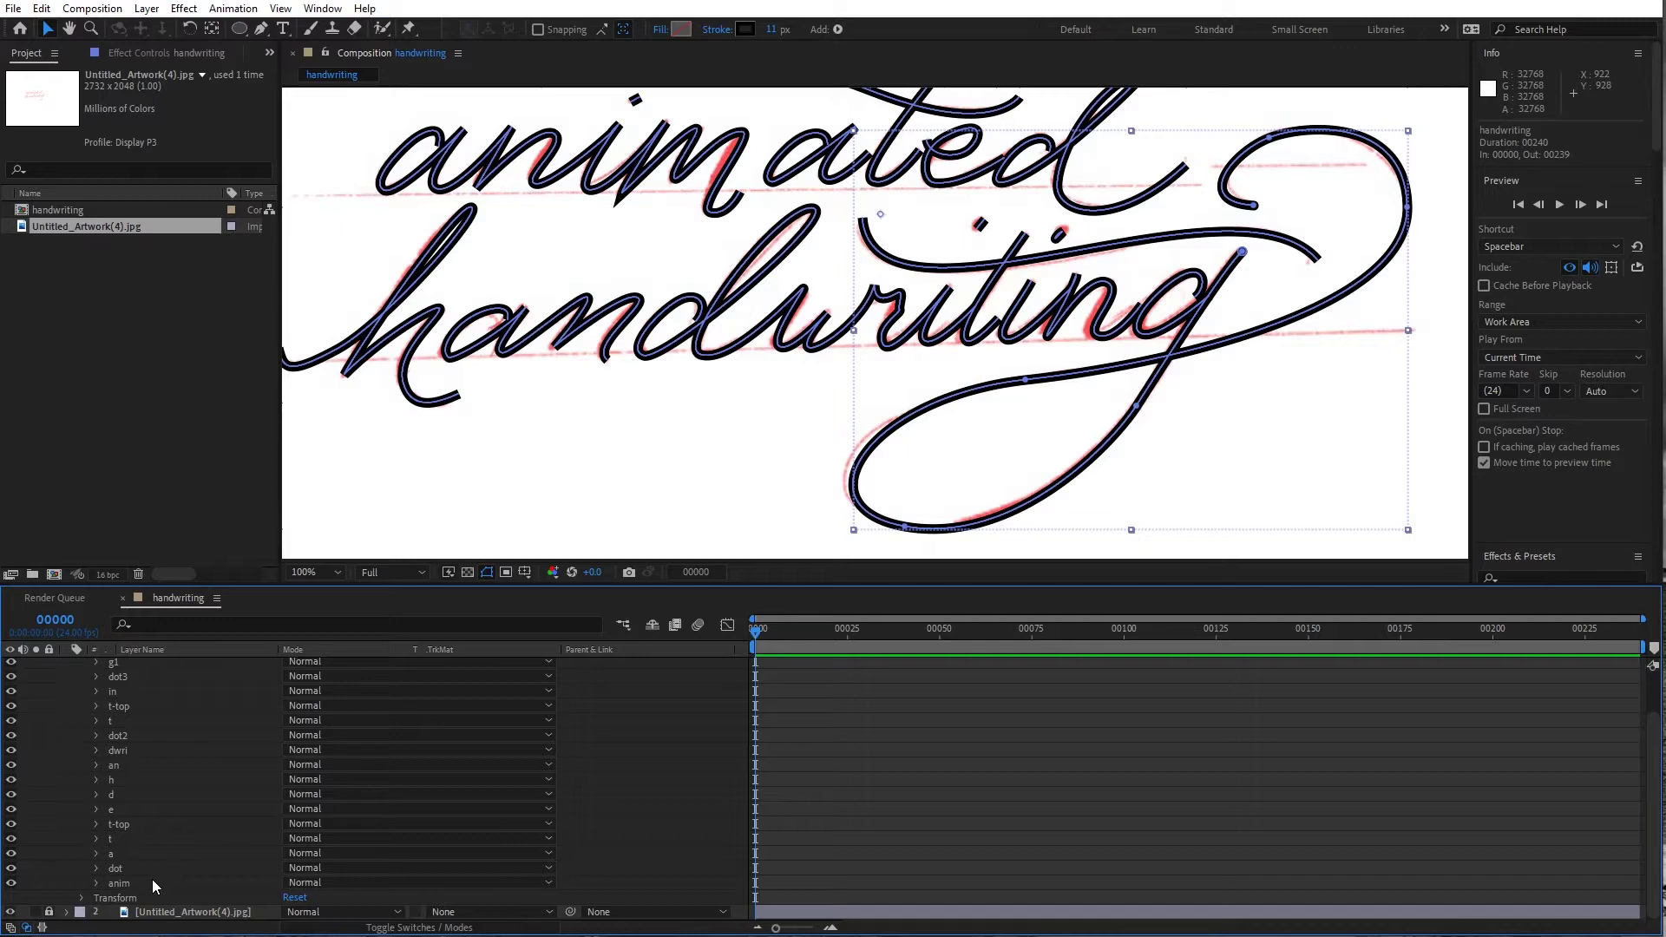
key(ctrl+a)
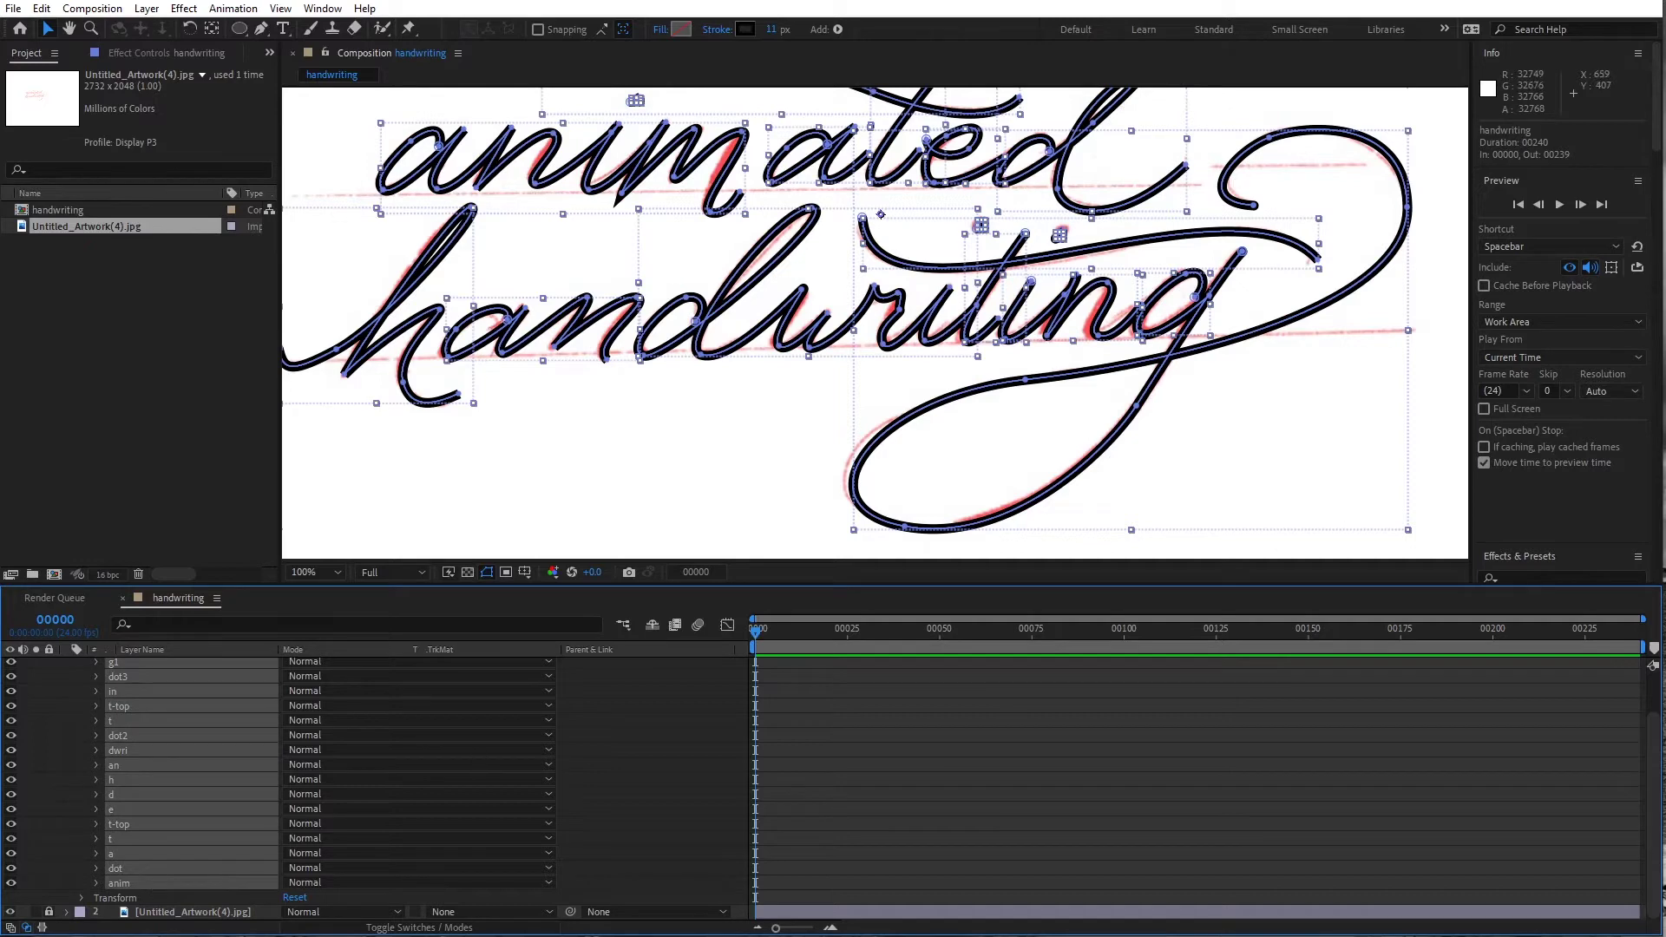
Apply round caps to all selected groups with the ButtCapper panel, then close it
click(327, 9)
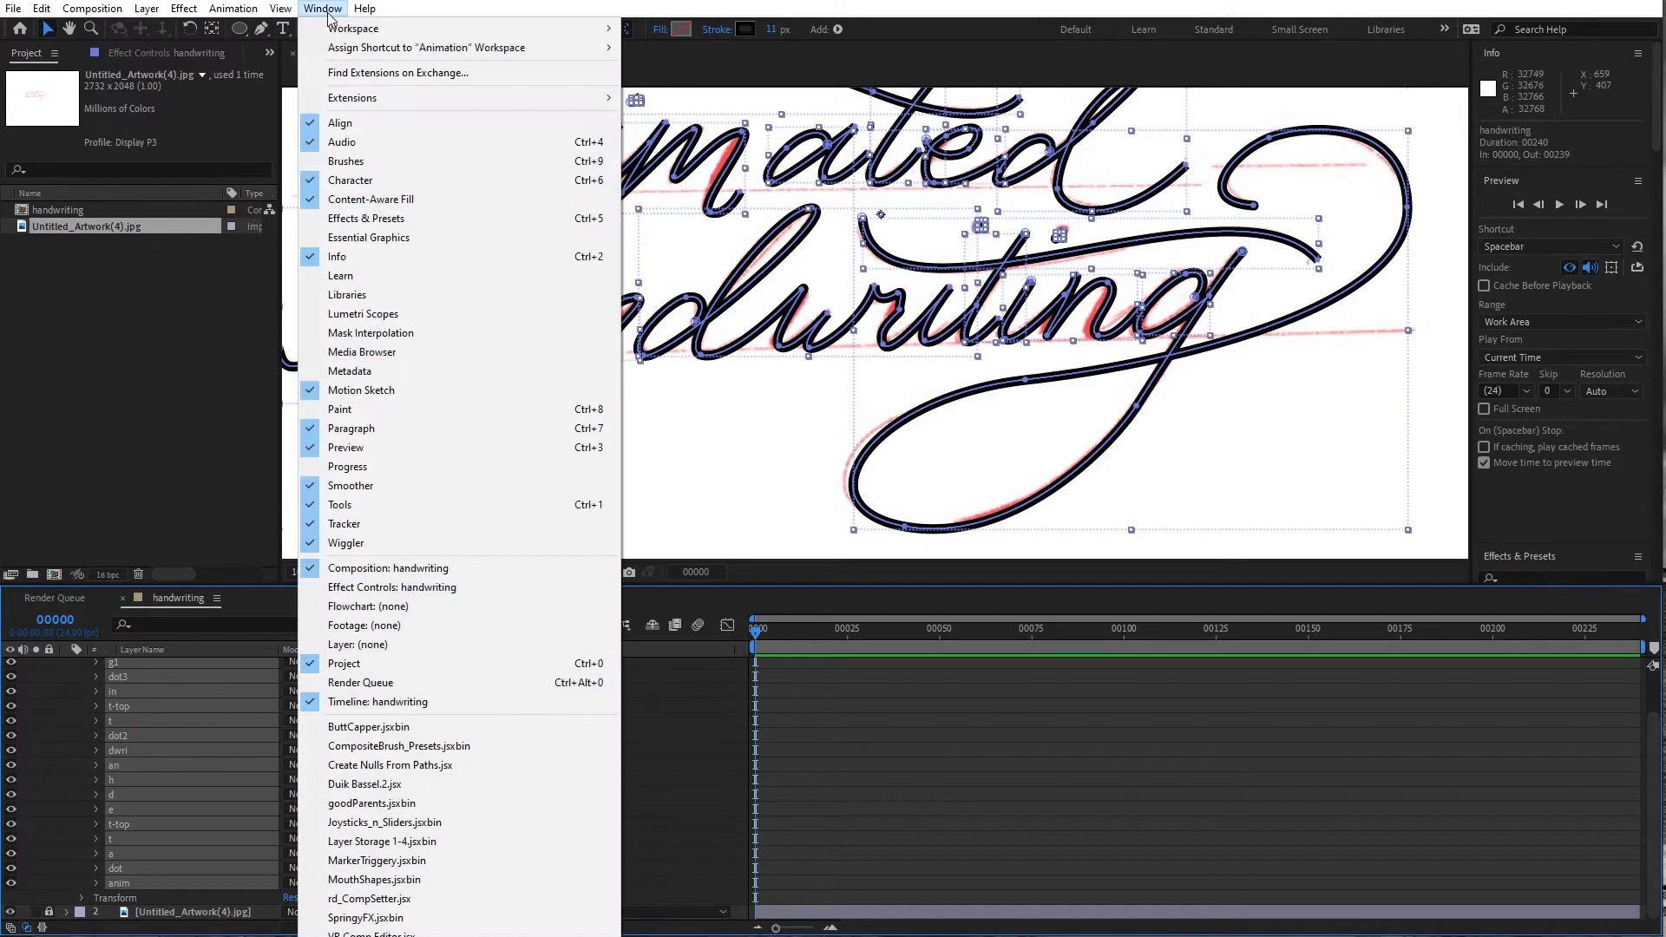
click(382, 735)
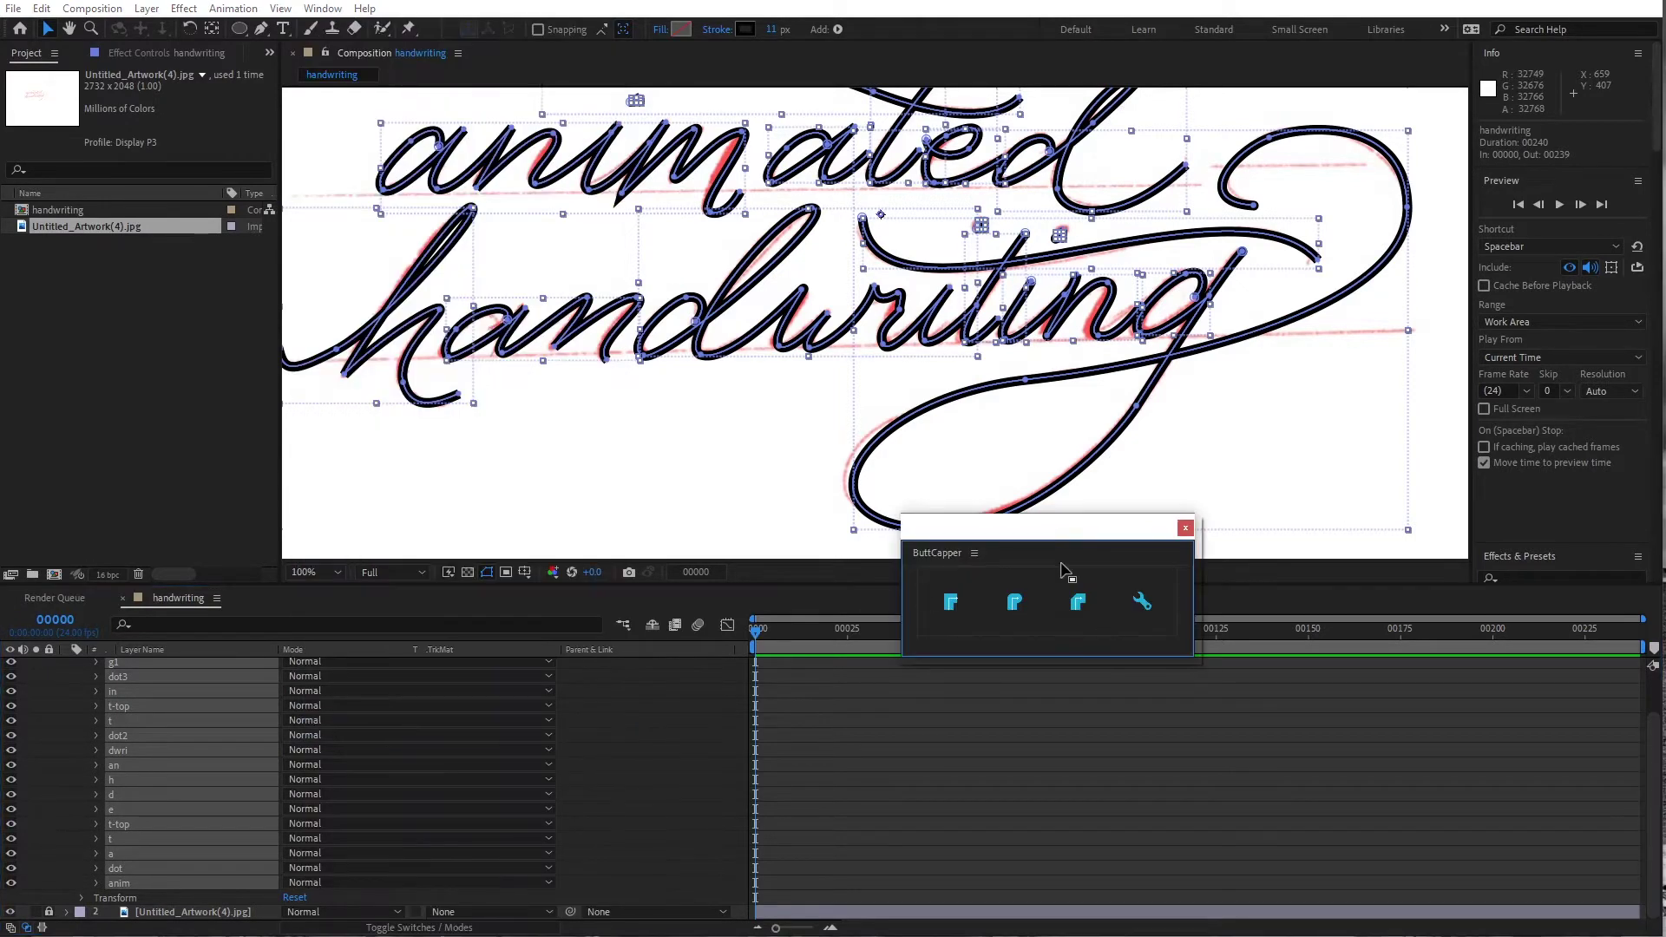
mouse_move(1041, 533)
mouse_down()
mouse_move(966, 530)
mouse_move(1018, 533)
mouse_up()
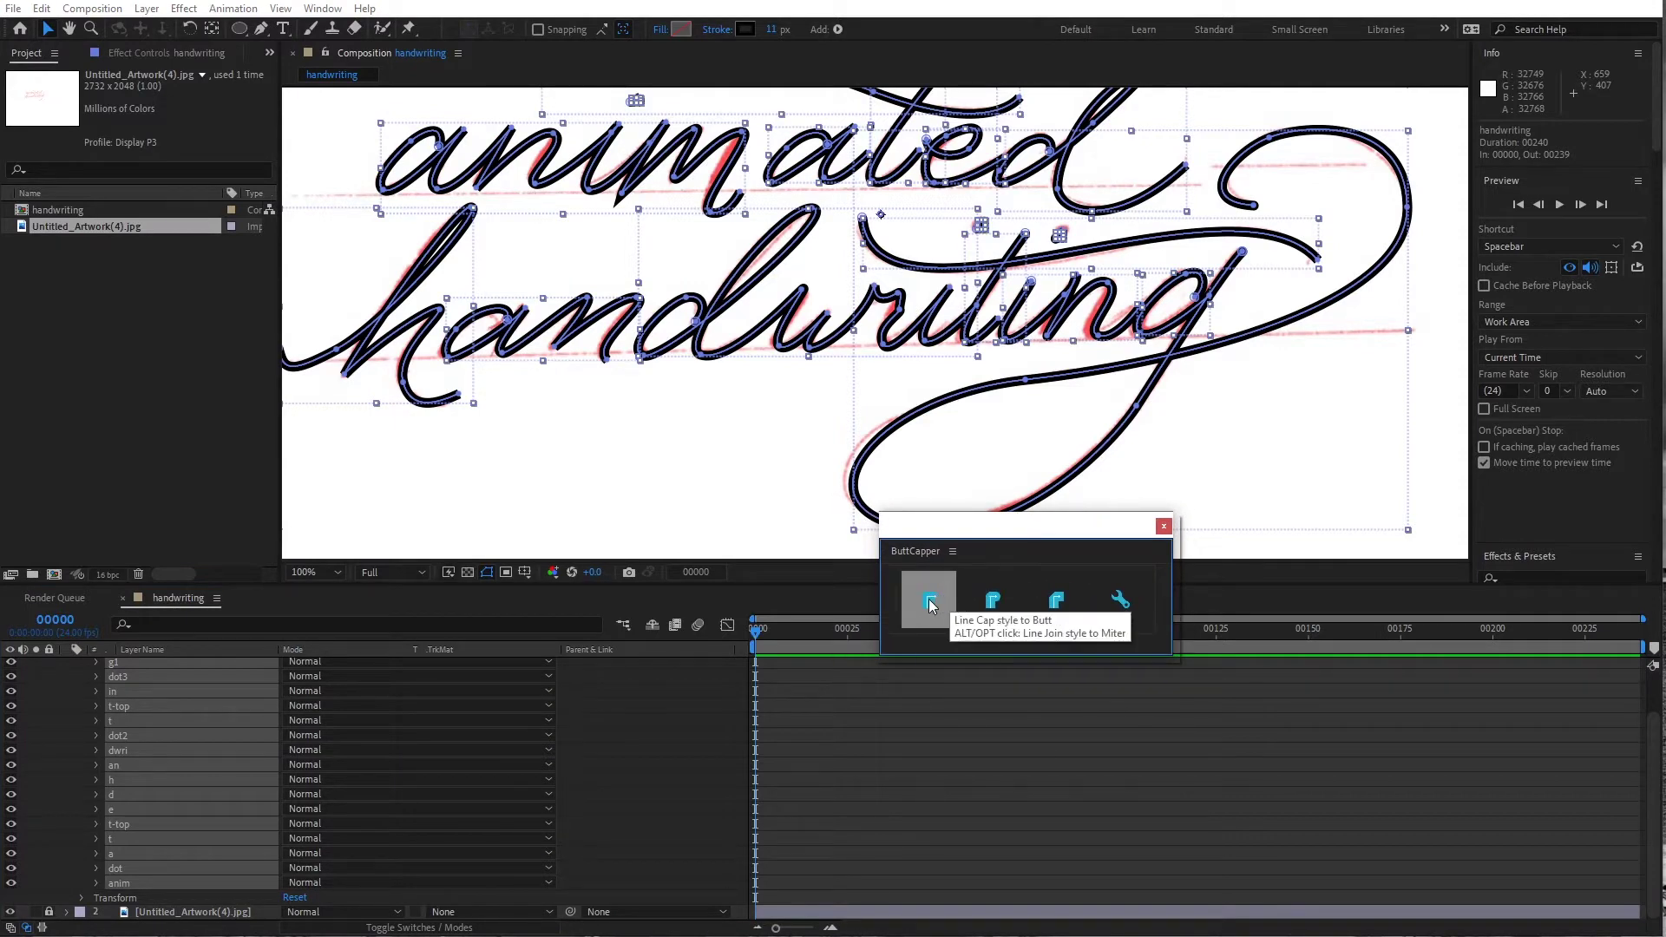
click(999, 605)
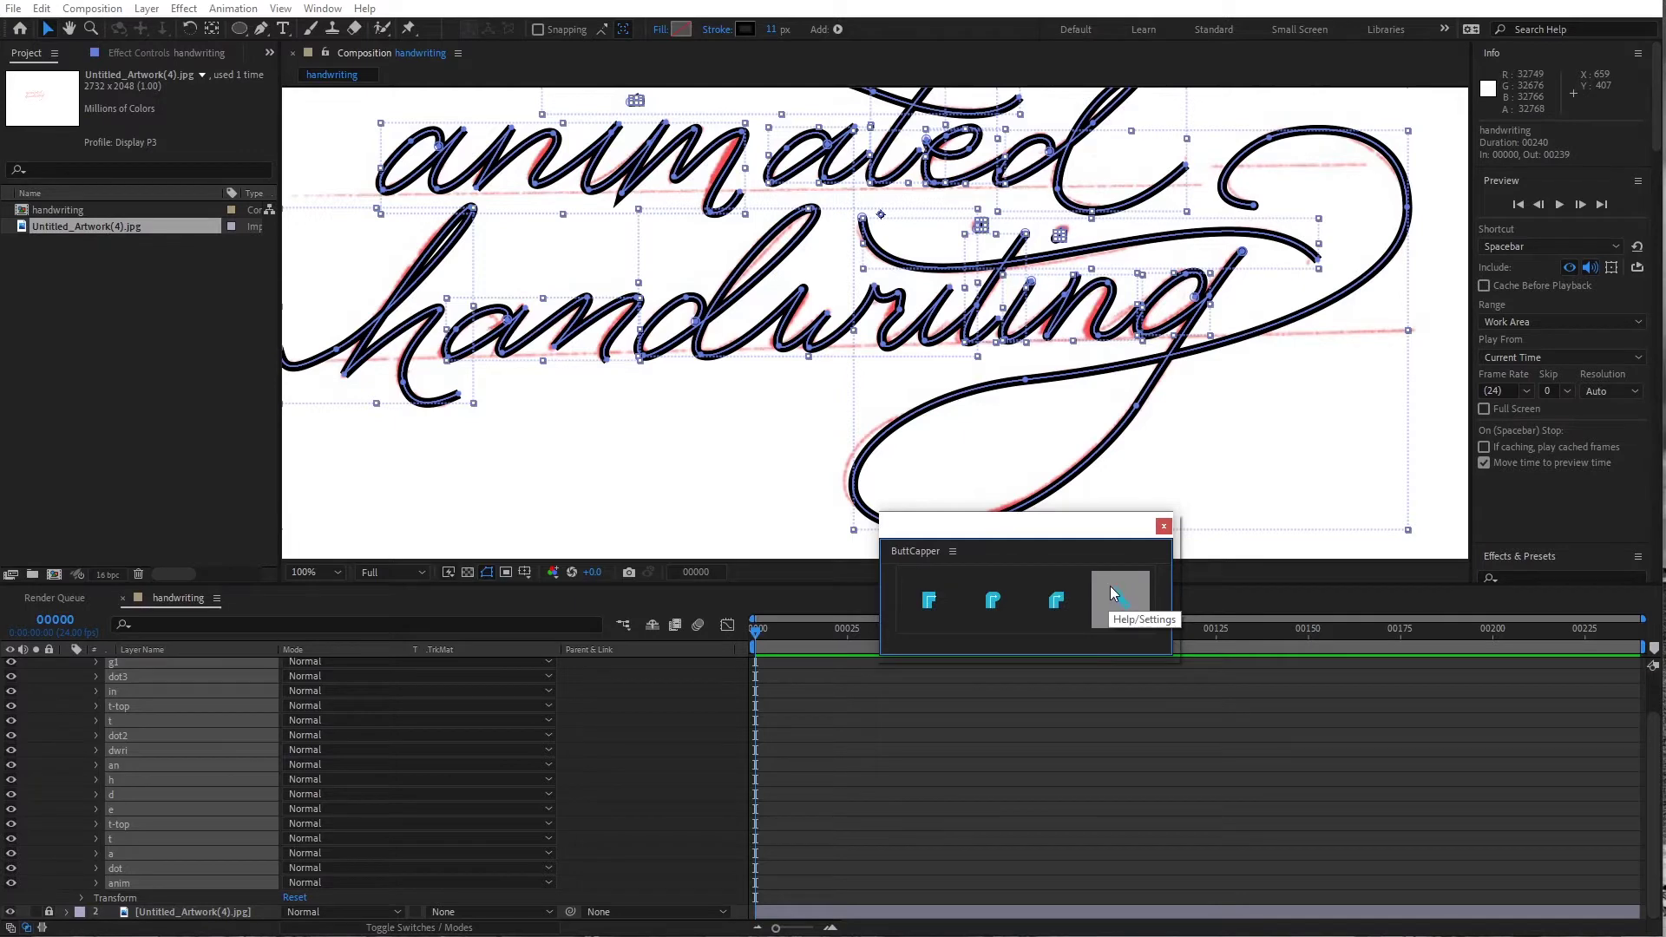
click(994, 605)
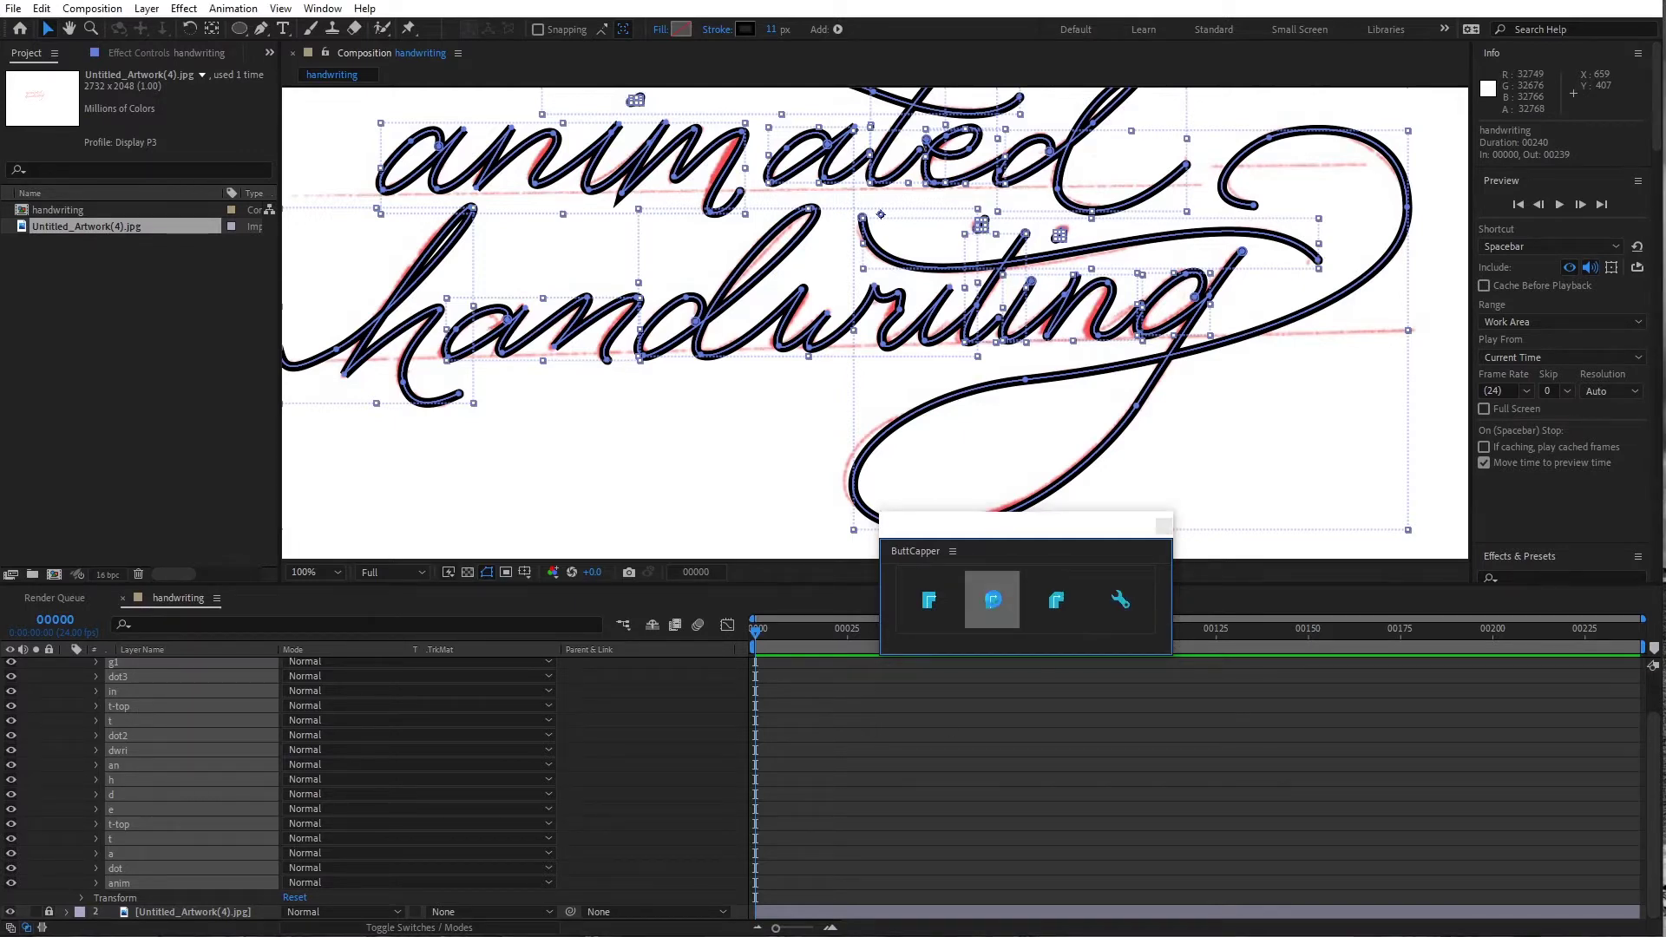
click(996, 609)
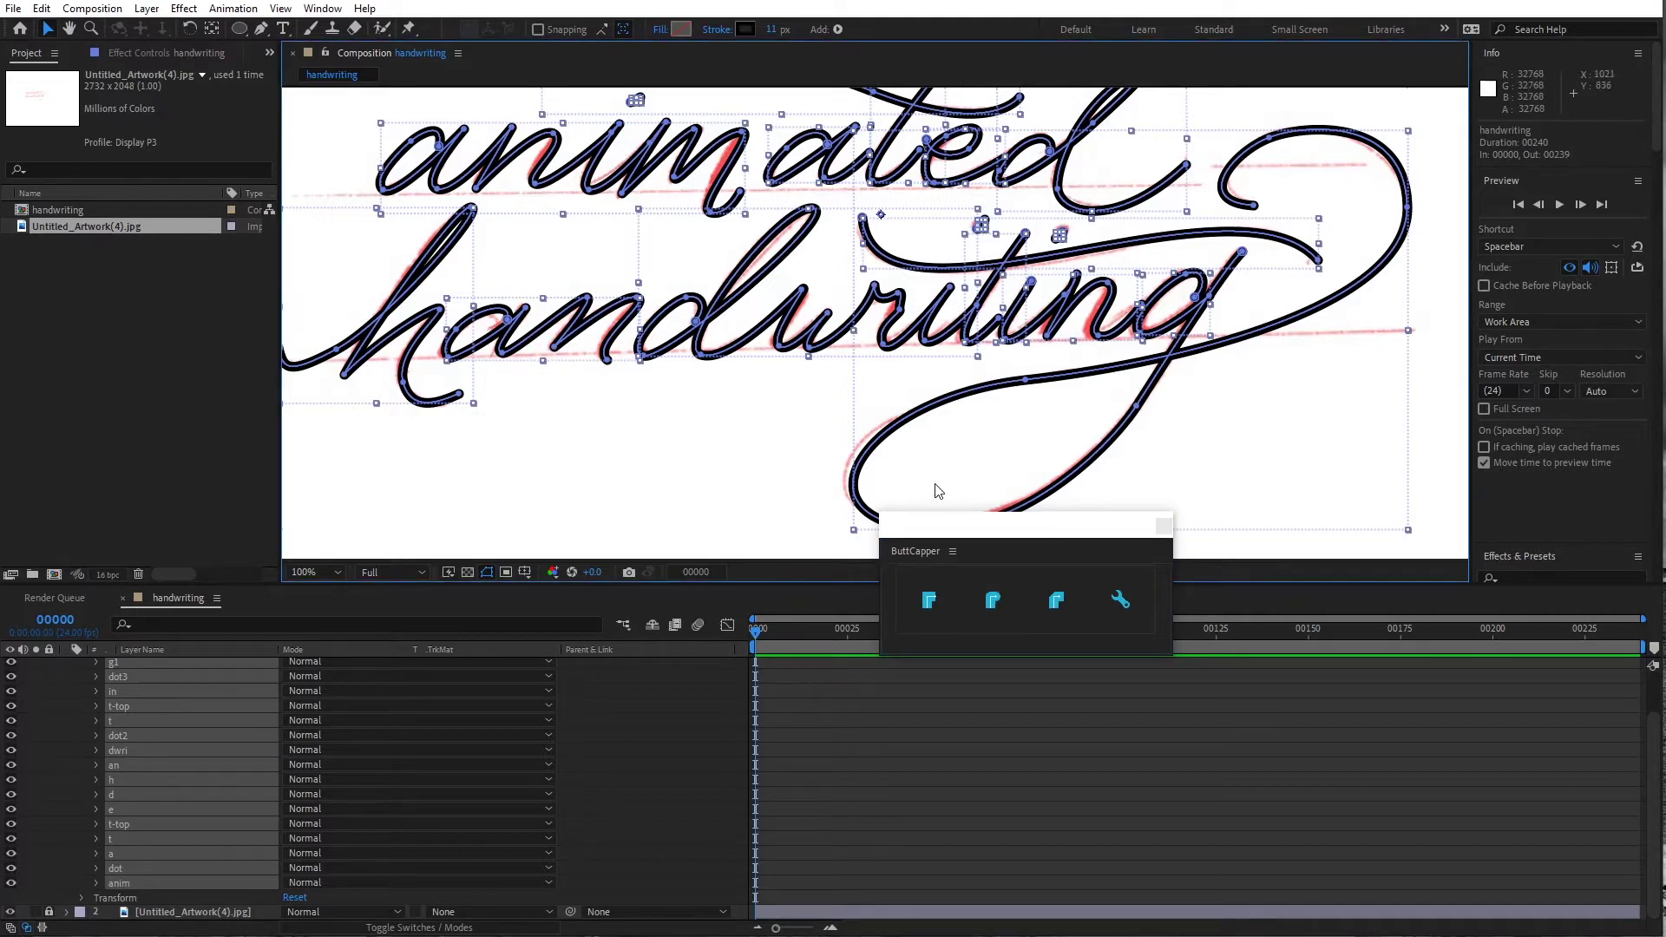
click(1167, 528)
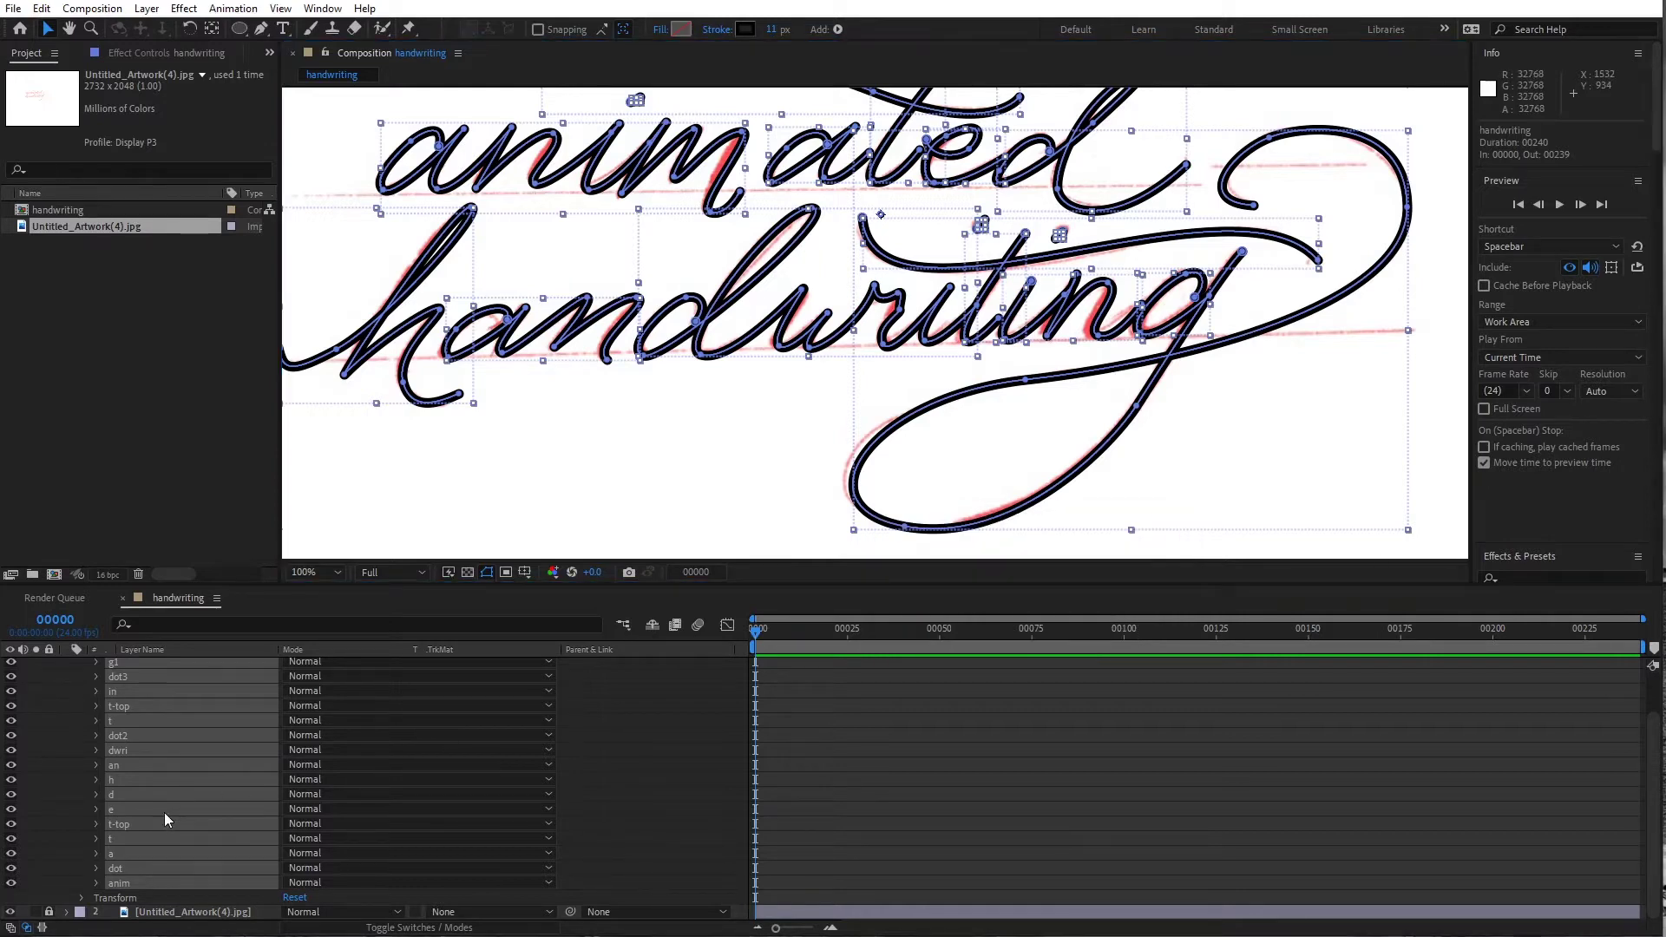
Select the handwriting layer and add a Trim Paths operator
click(586, 736)
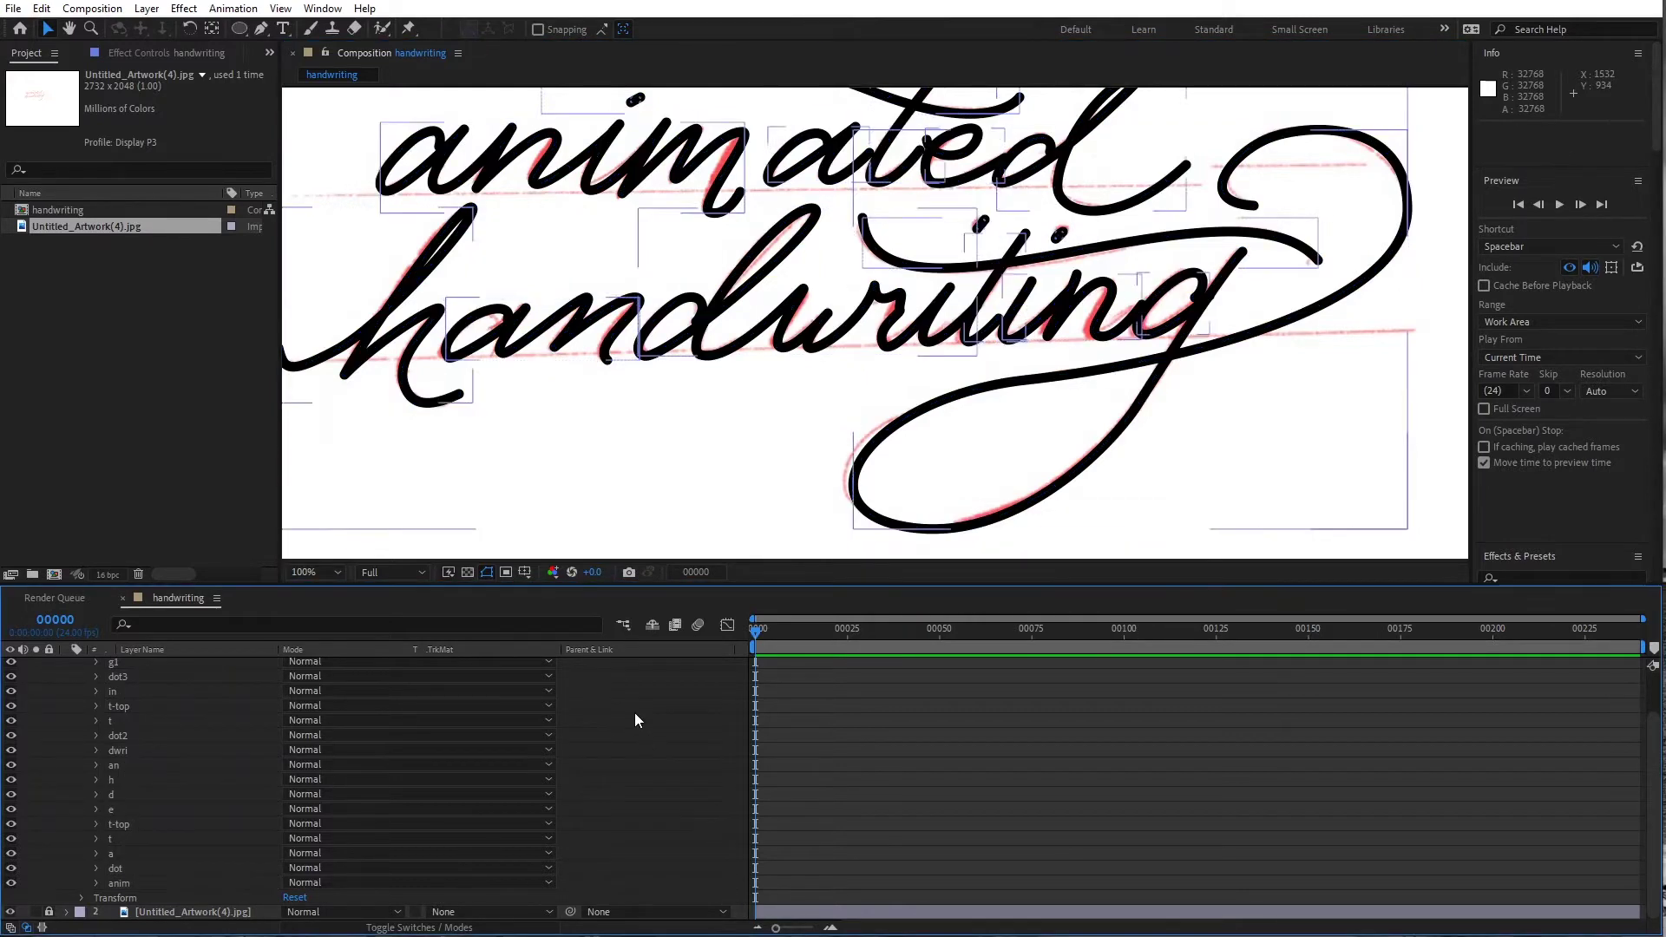
scroll(635, 721, up, 2)
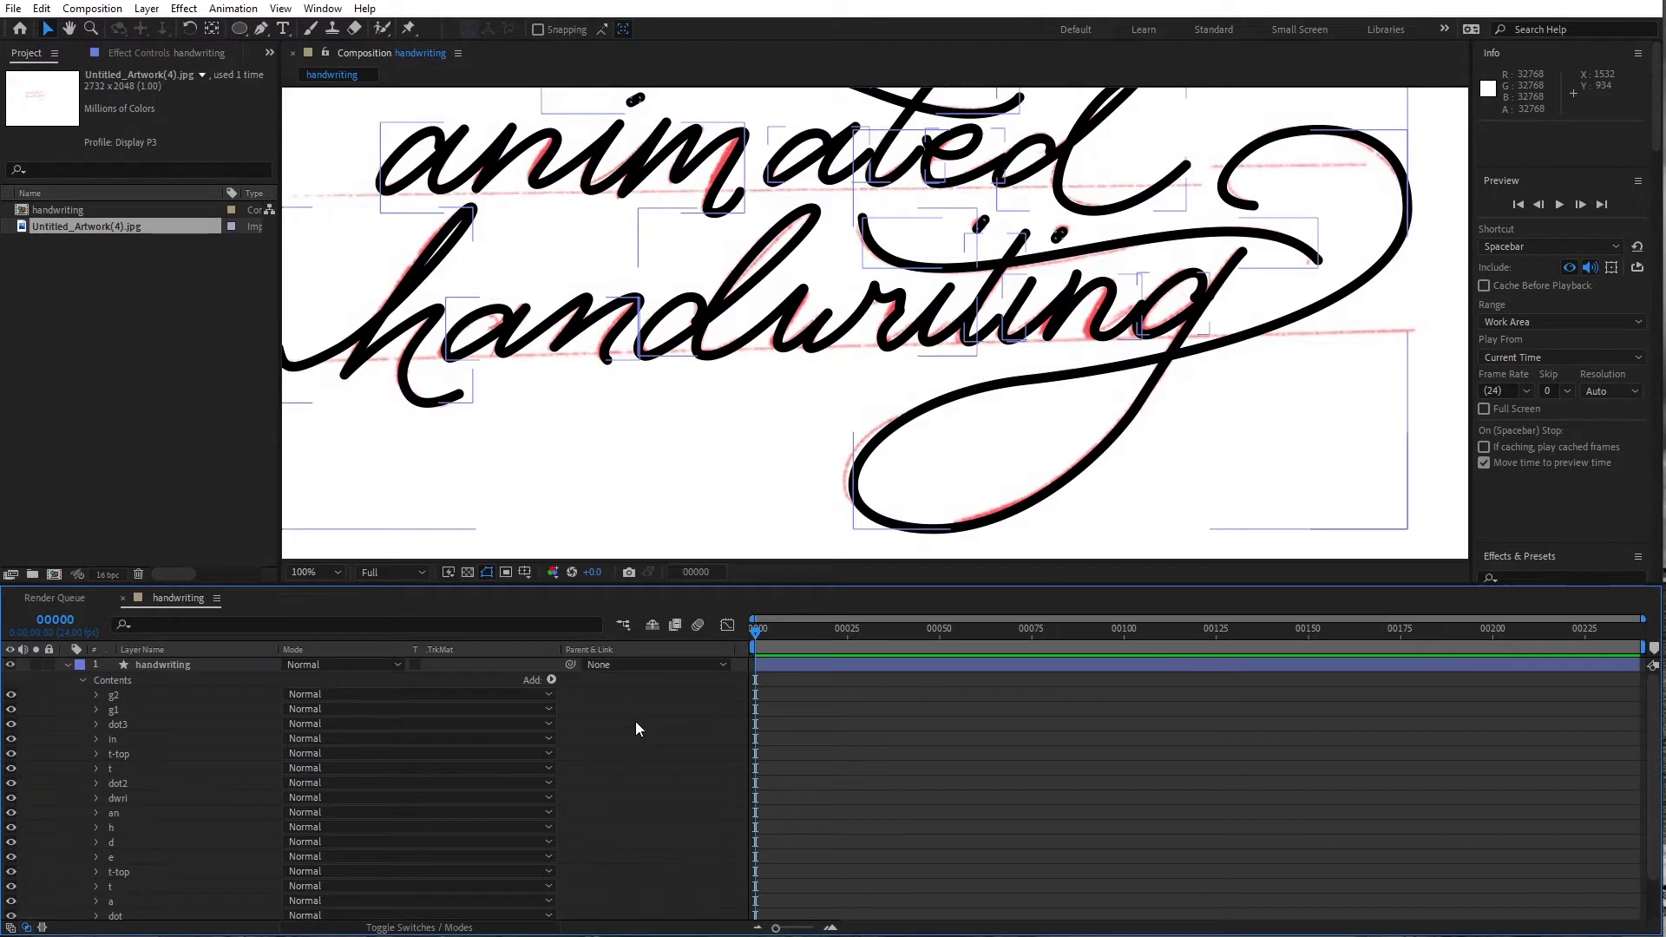
click(211, 667)
click(551, 680)
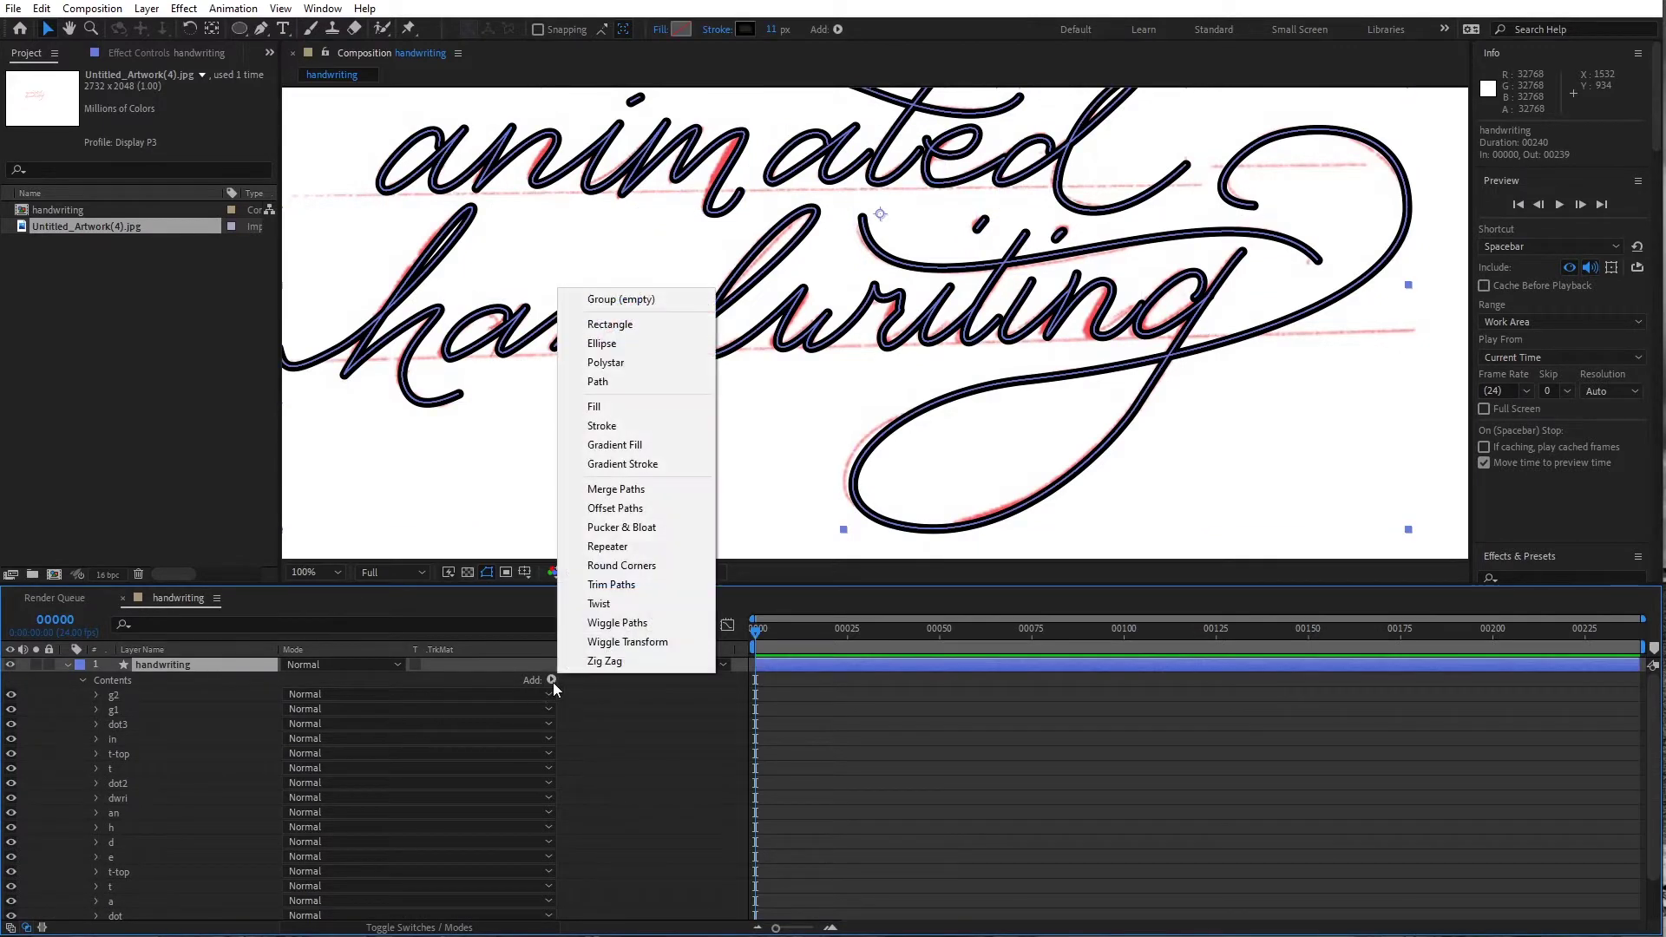
click(626, 587)
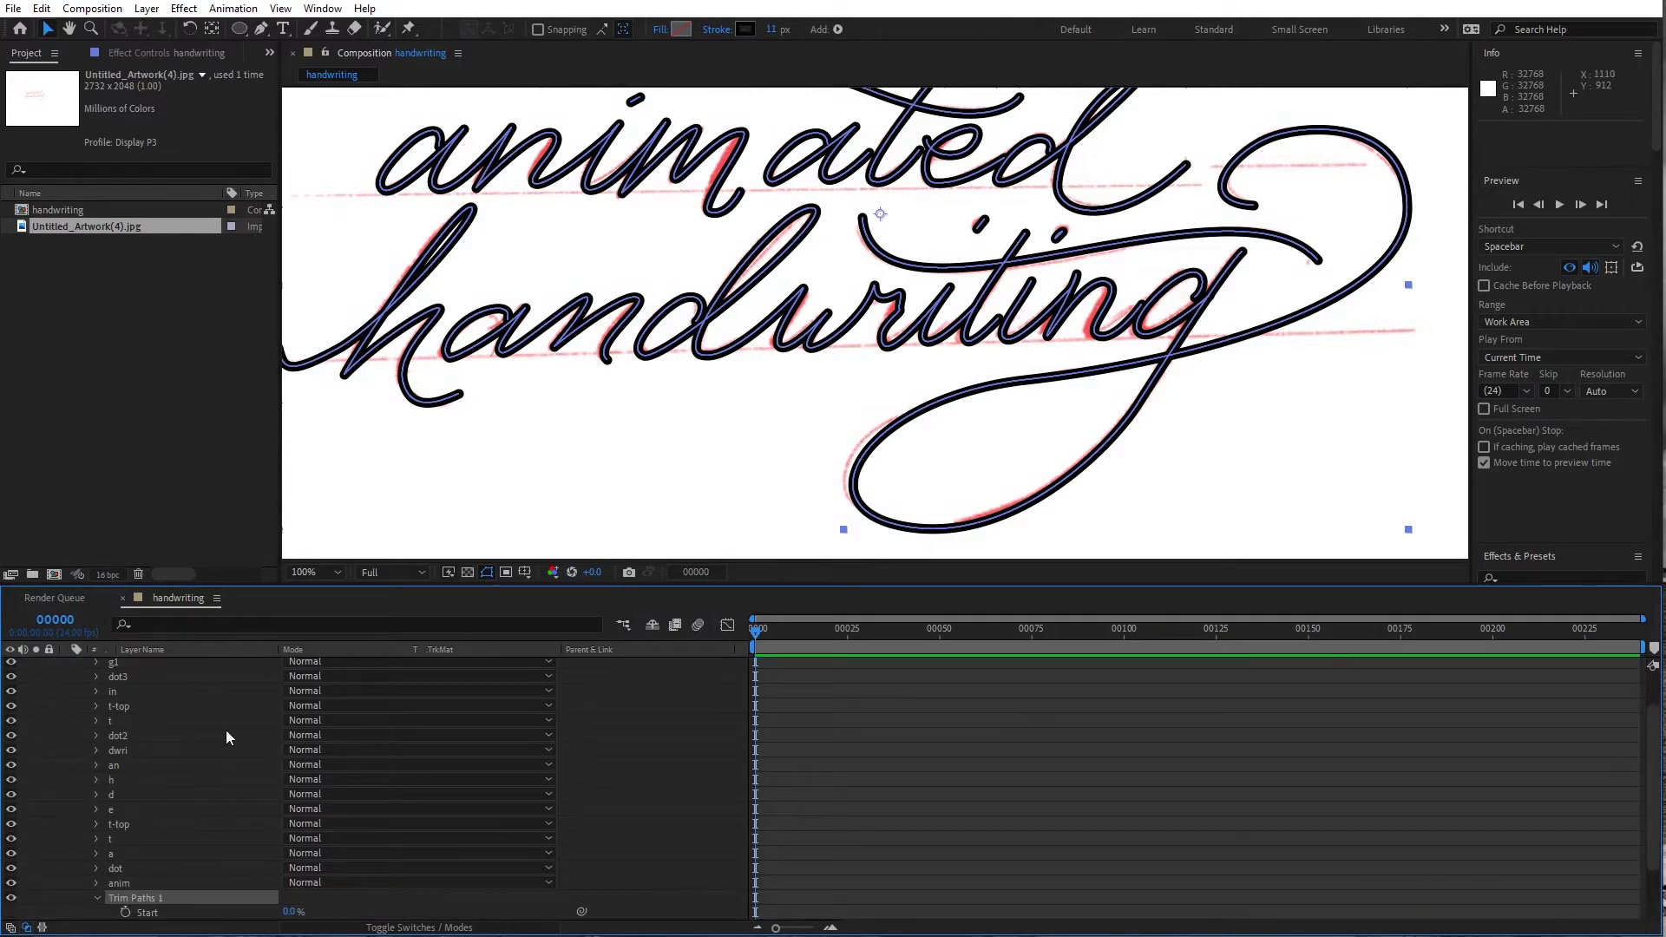
Check the letter groups and scroll down to reveal Trim Paths 1 below them
scroll(183, 760, up, 2)
click(165, 691)
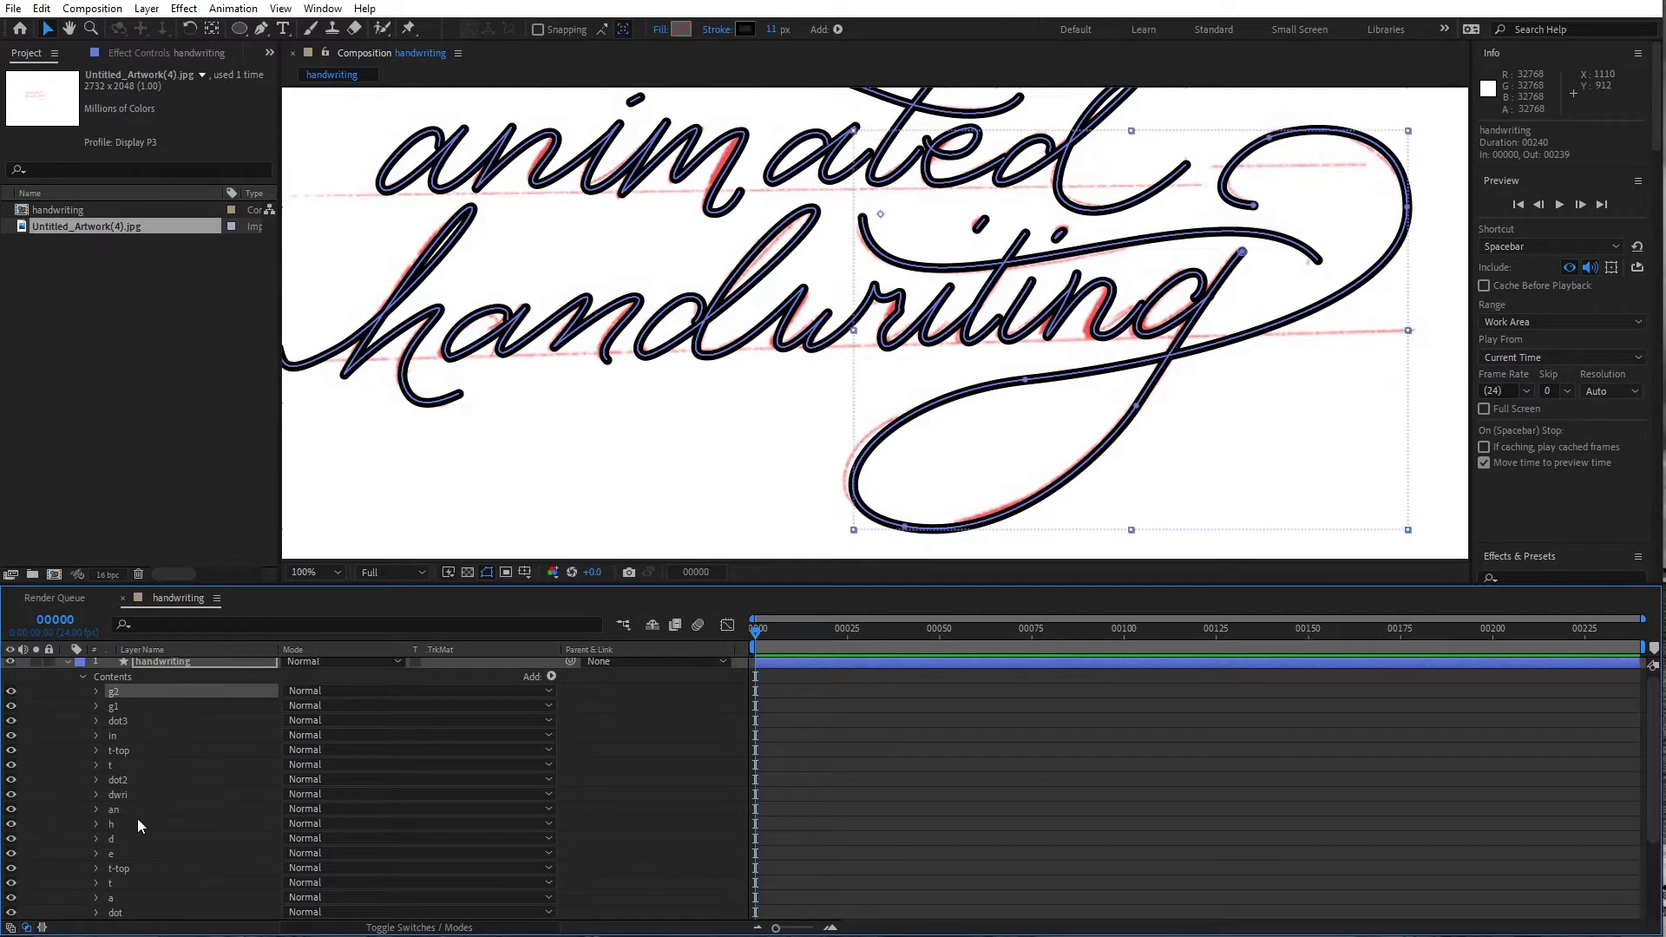
scroll(126, 833, down, 2)
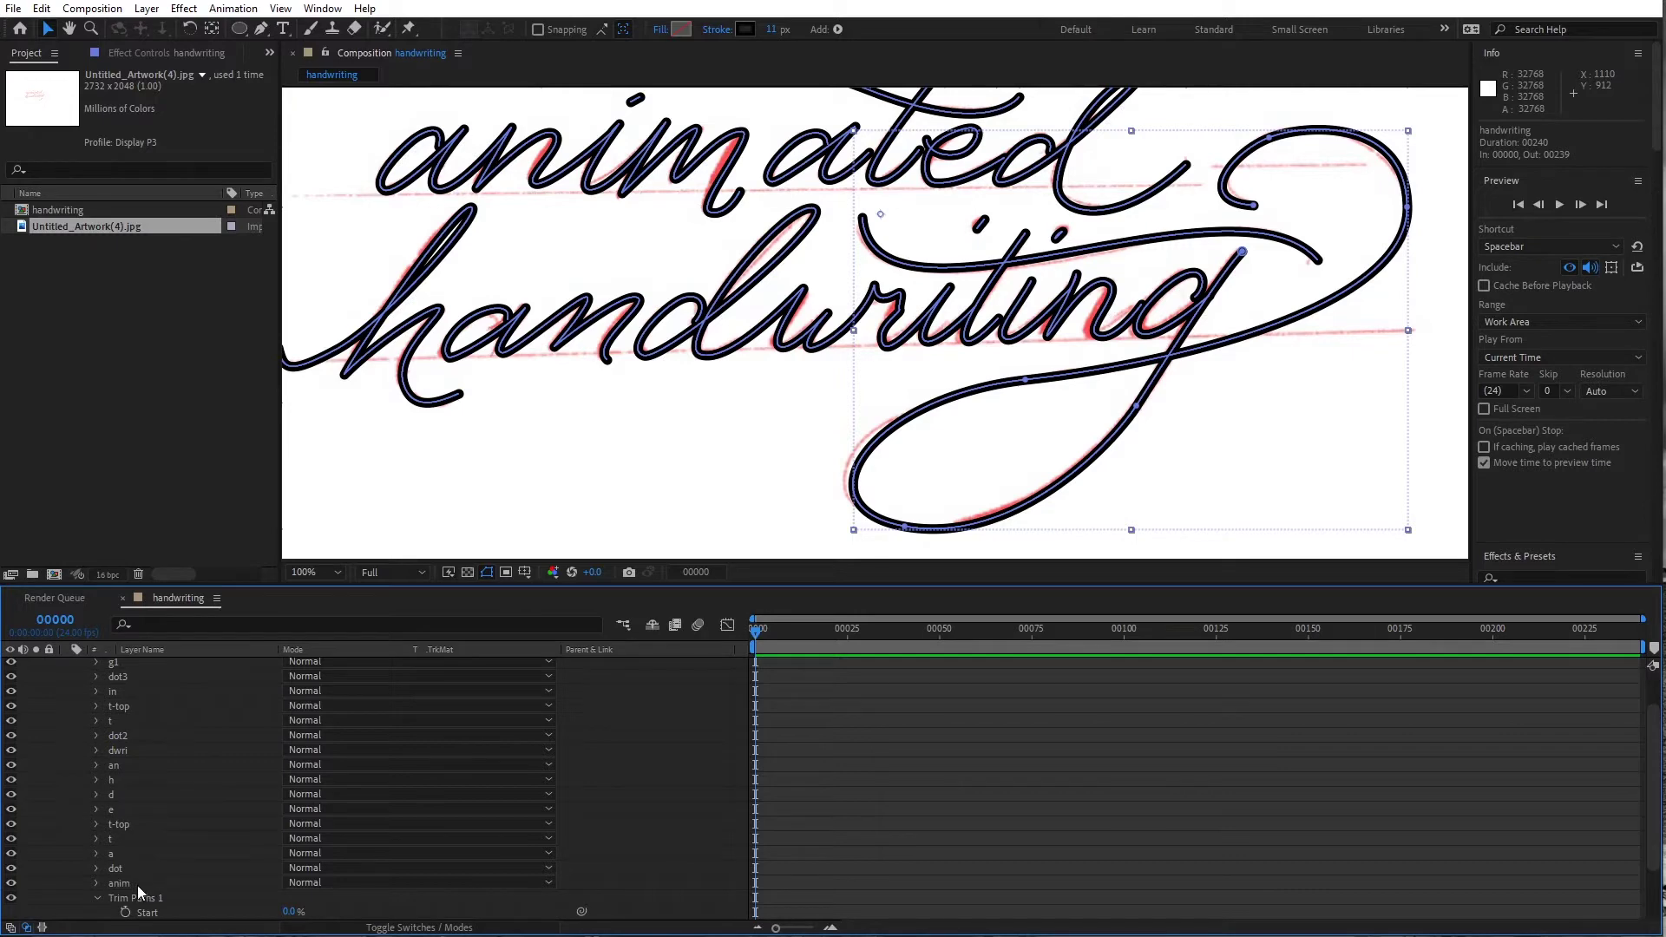
shift+click(138, 883)
click(96, 883)
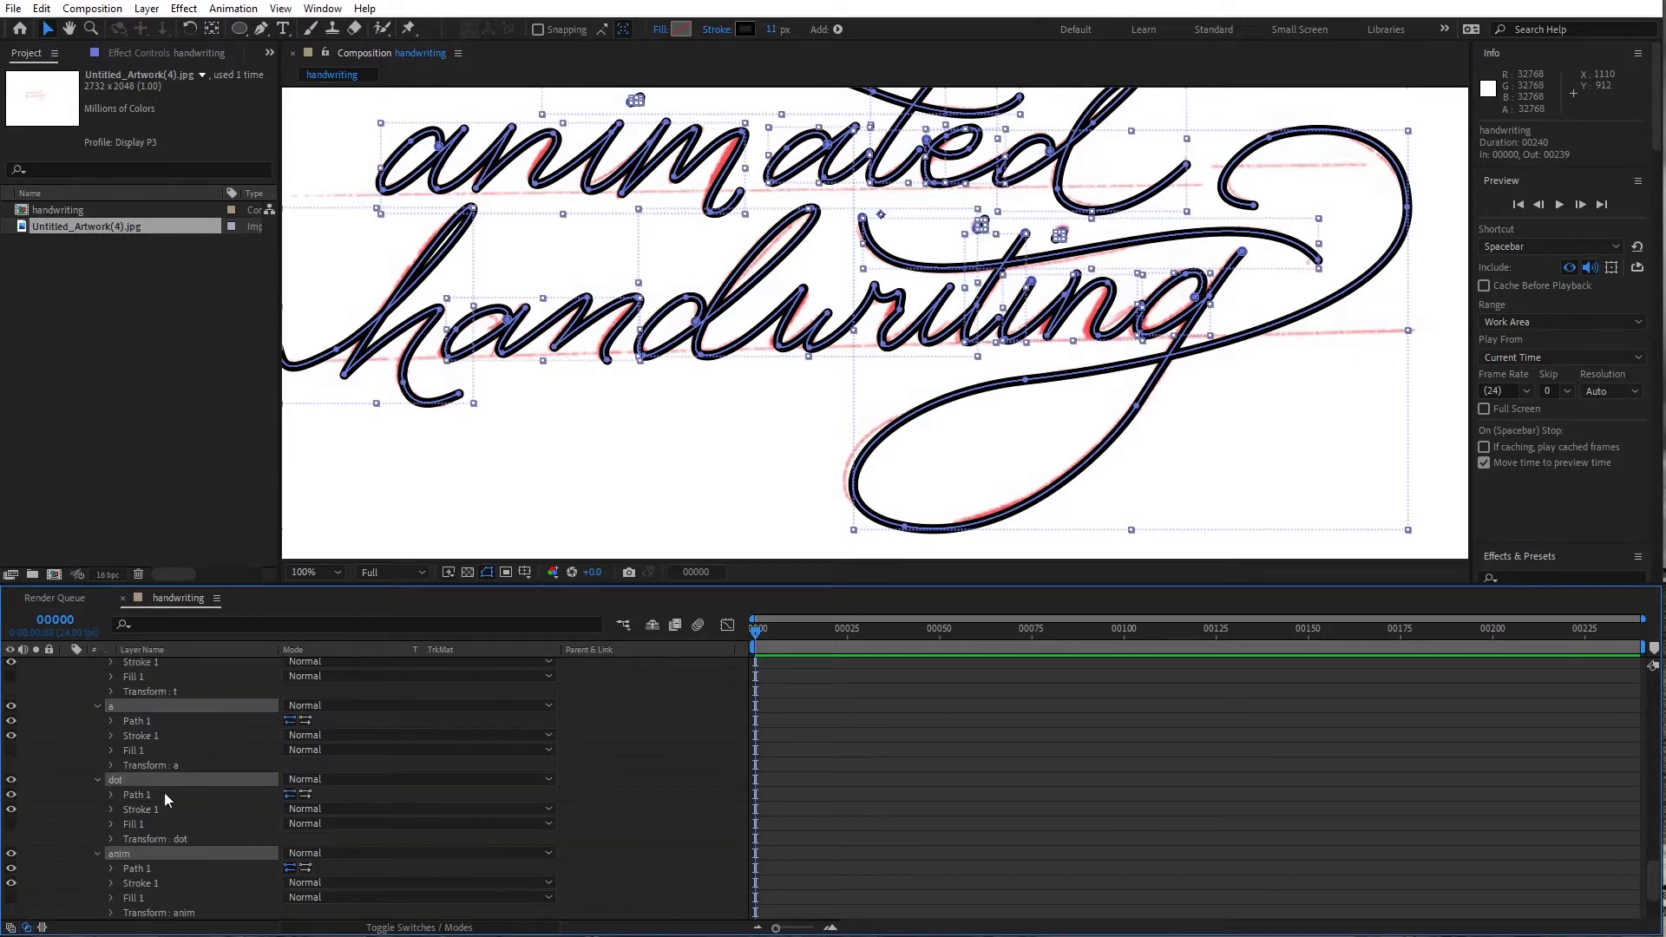
scroll(184, 772, up, 10)
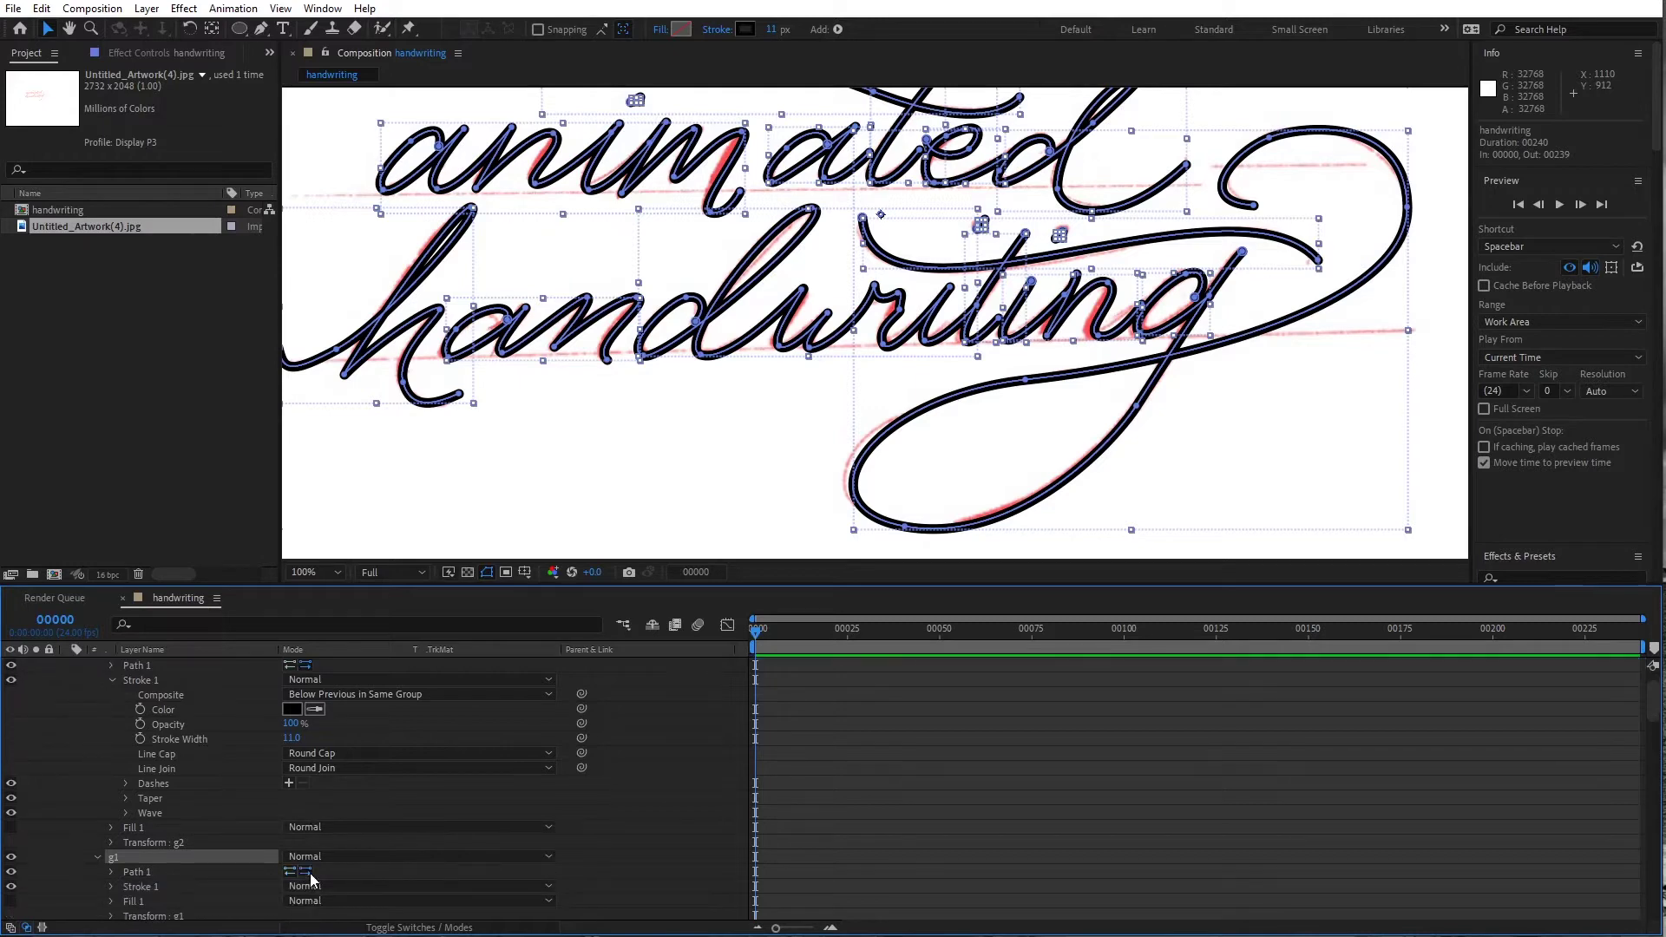
scroll(309, 860, down, 4)
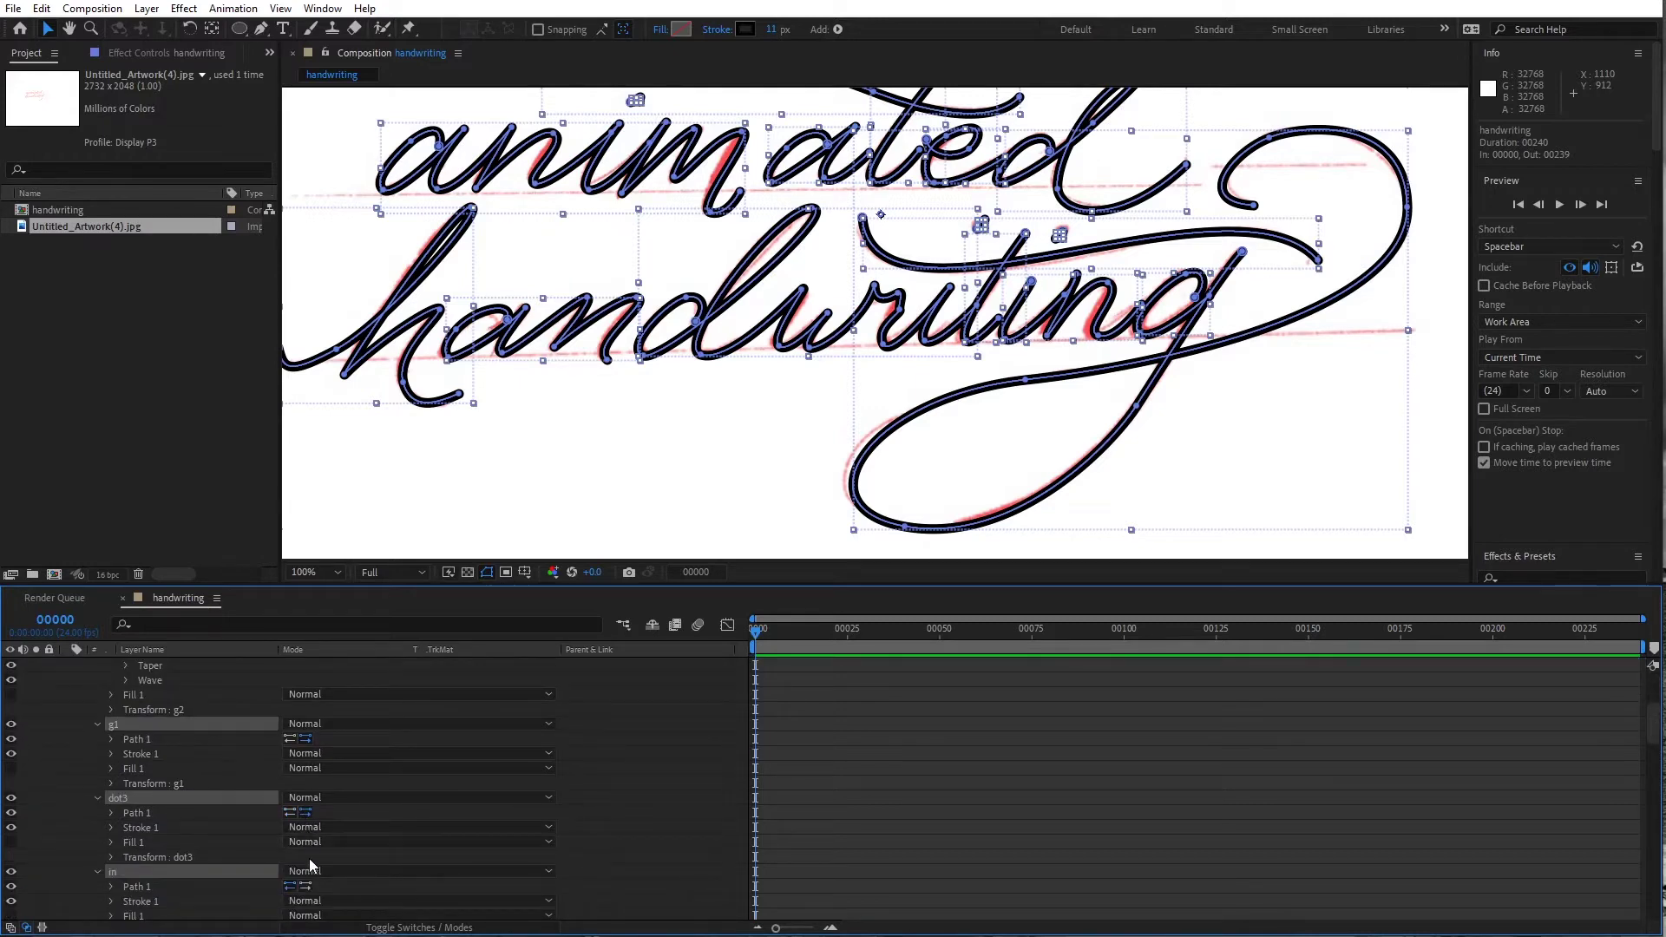
scroll(318, 875, down, 3)
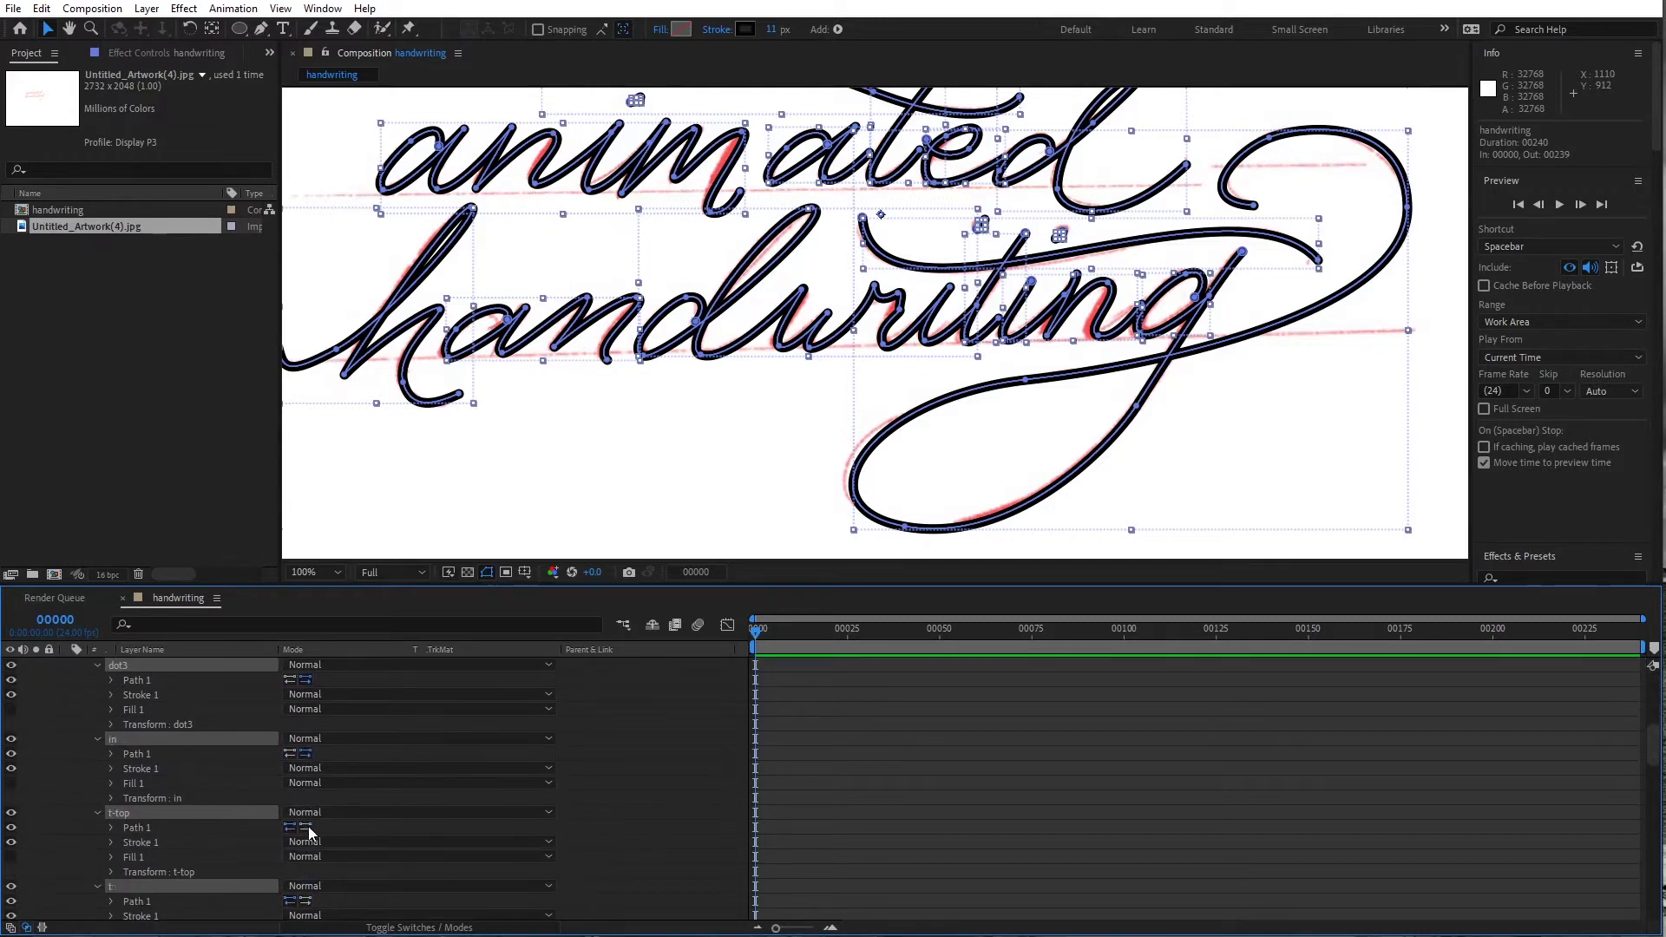
scroll(310, 859, down, 2)
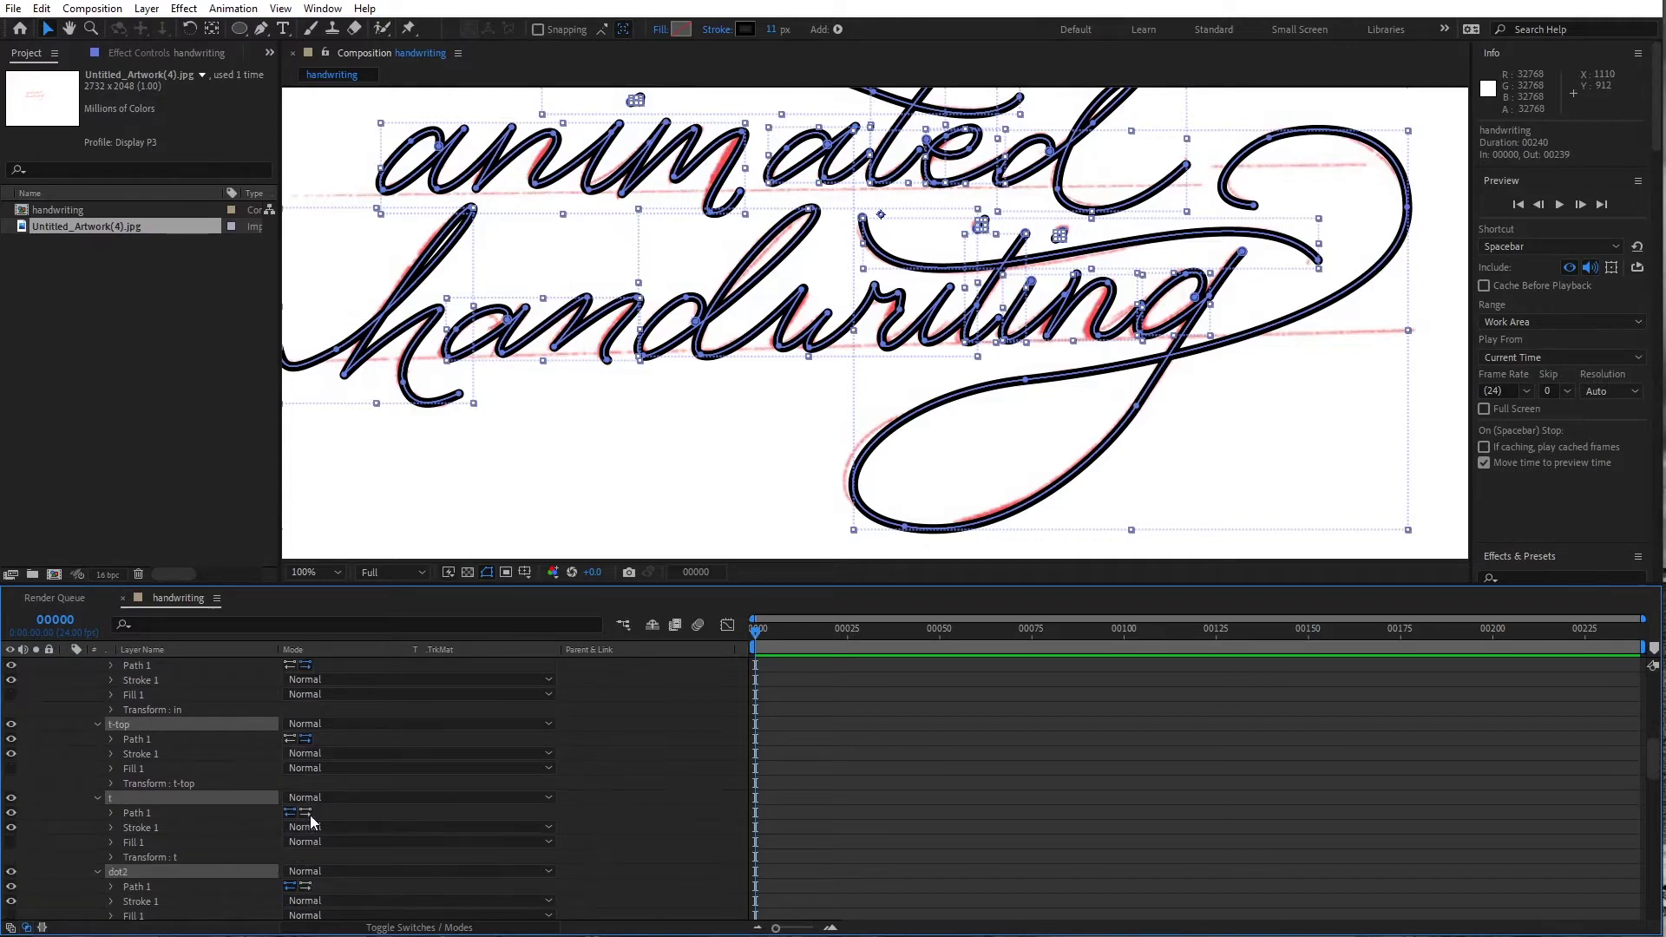
scroll(308, 890, down, 5)
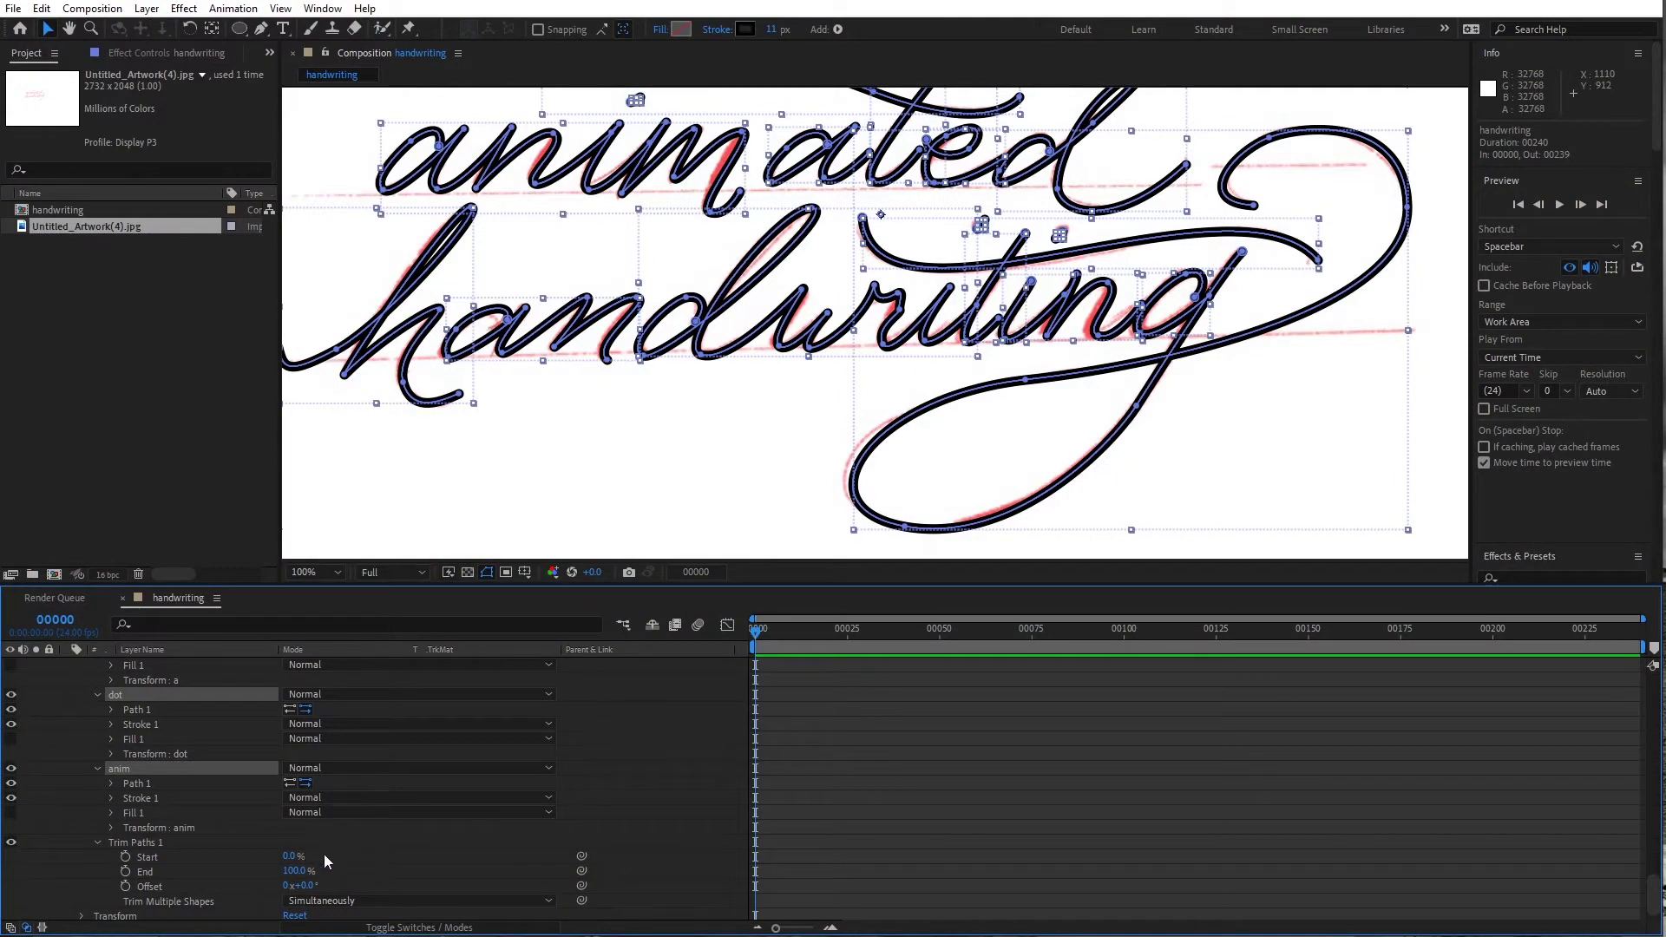
Set Trim Paths 1 to trim multiple shapes individually, test-scrubbing the Start value
key(F2)
click(153, 845)
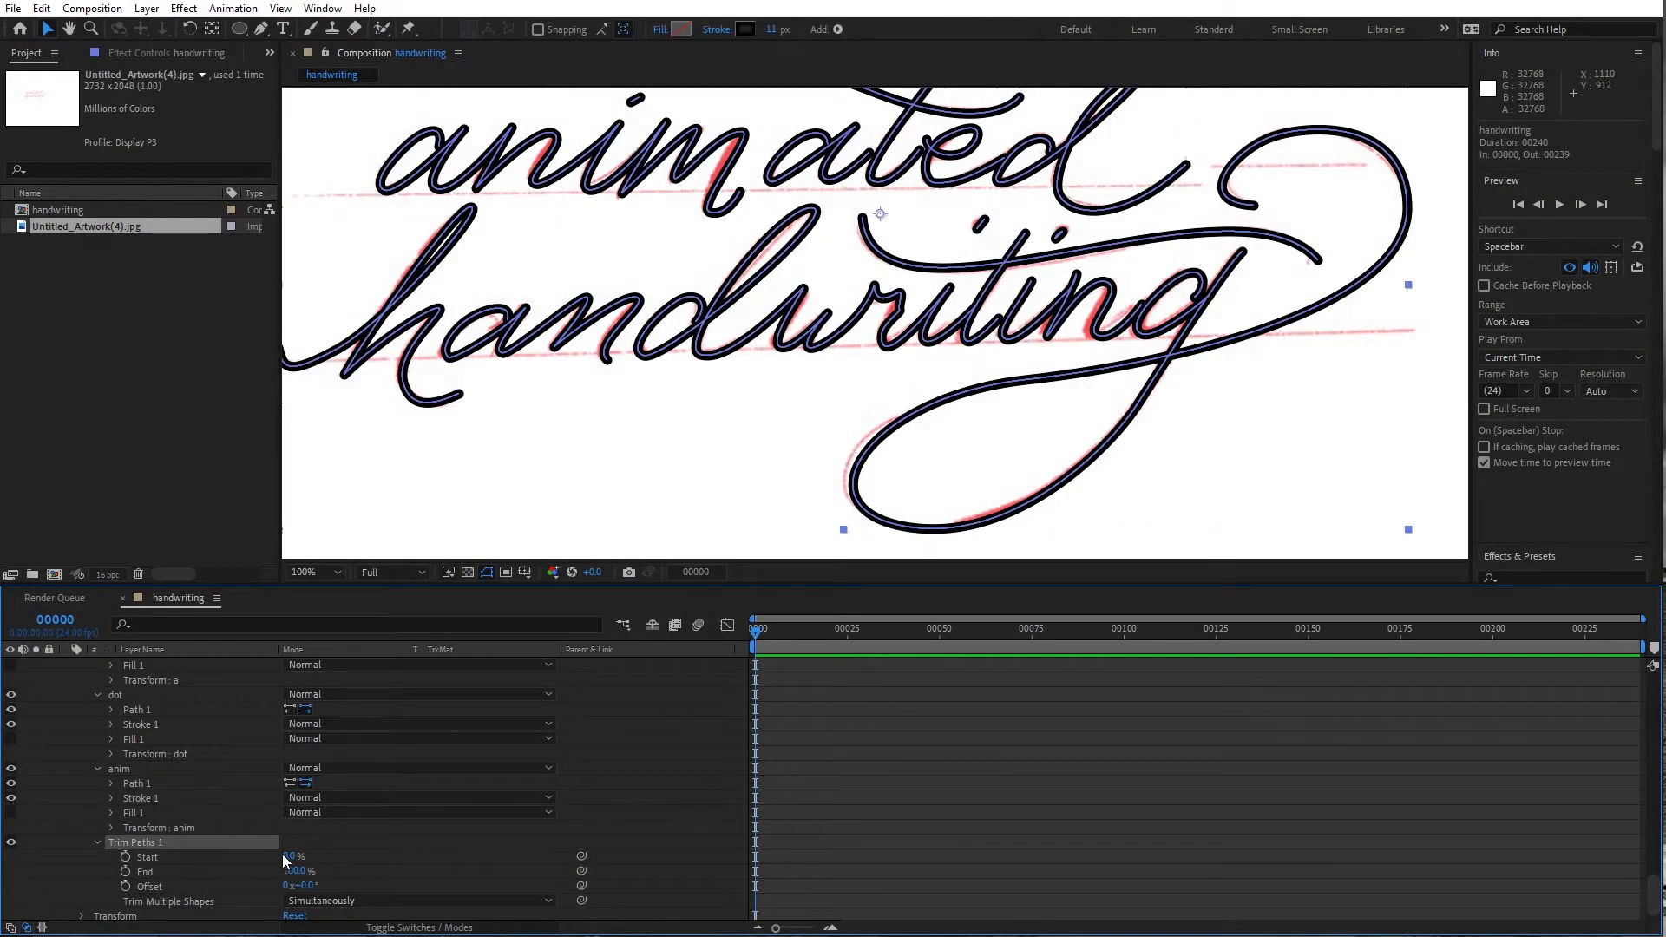
drag(288, 855, 434, 854)
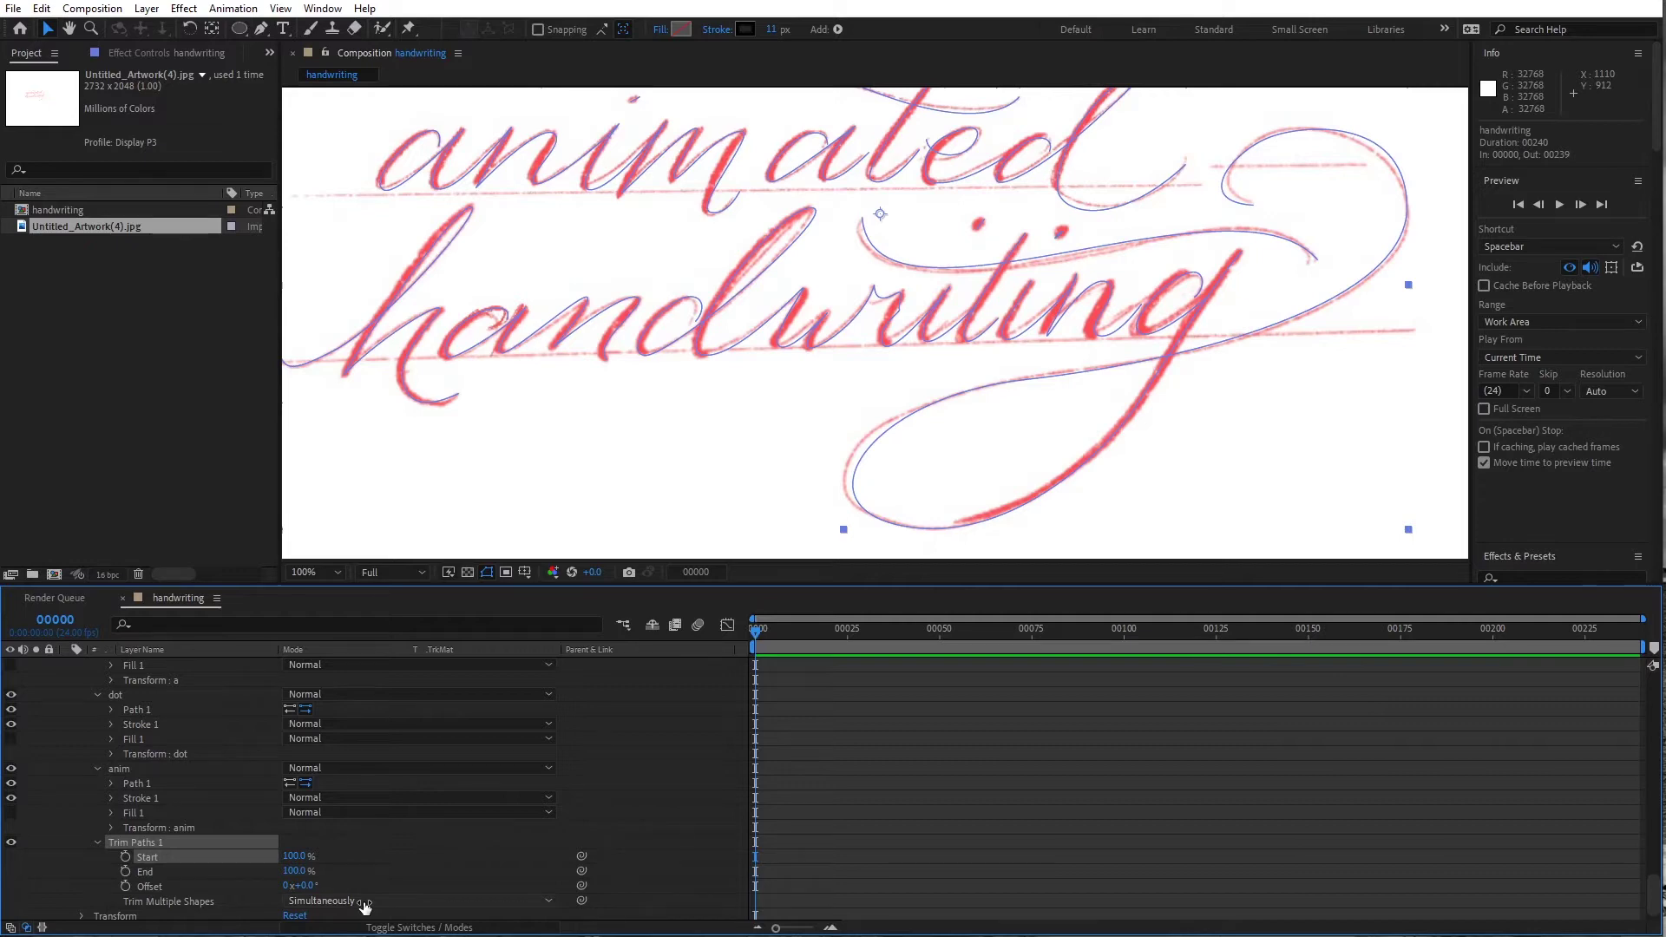
click(365, 904)
click(364, 881)
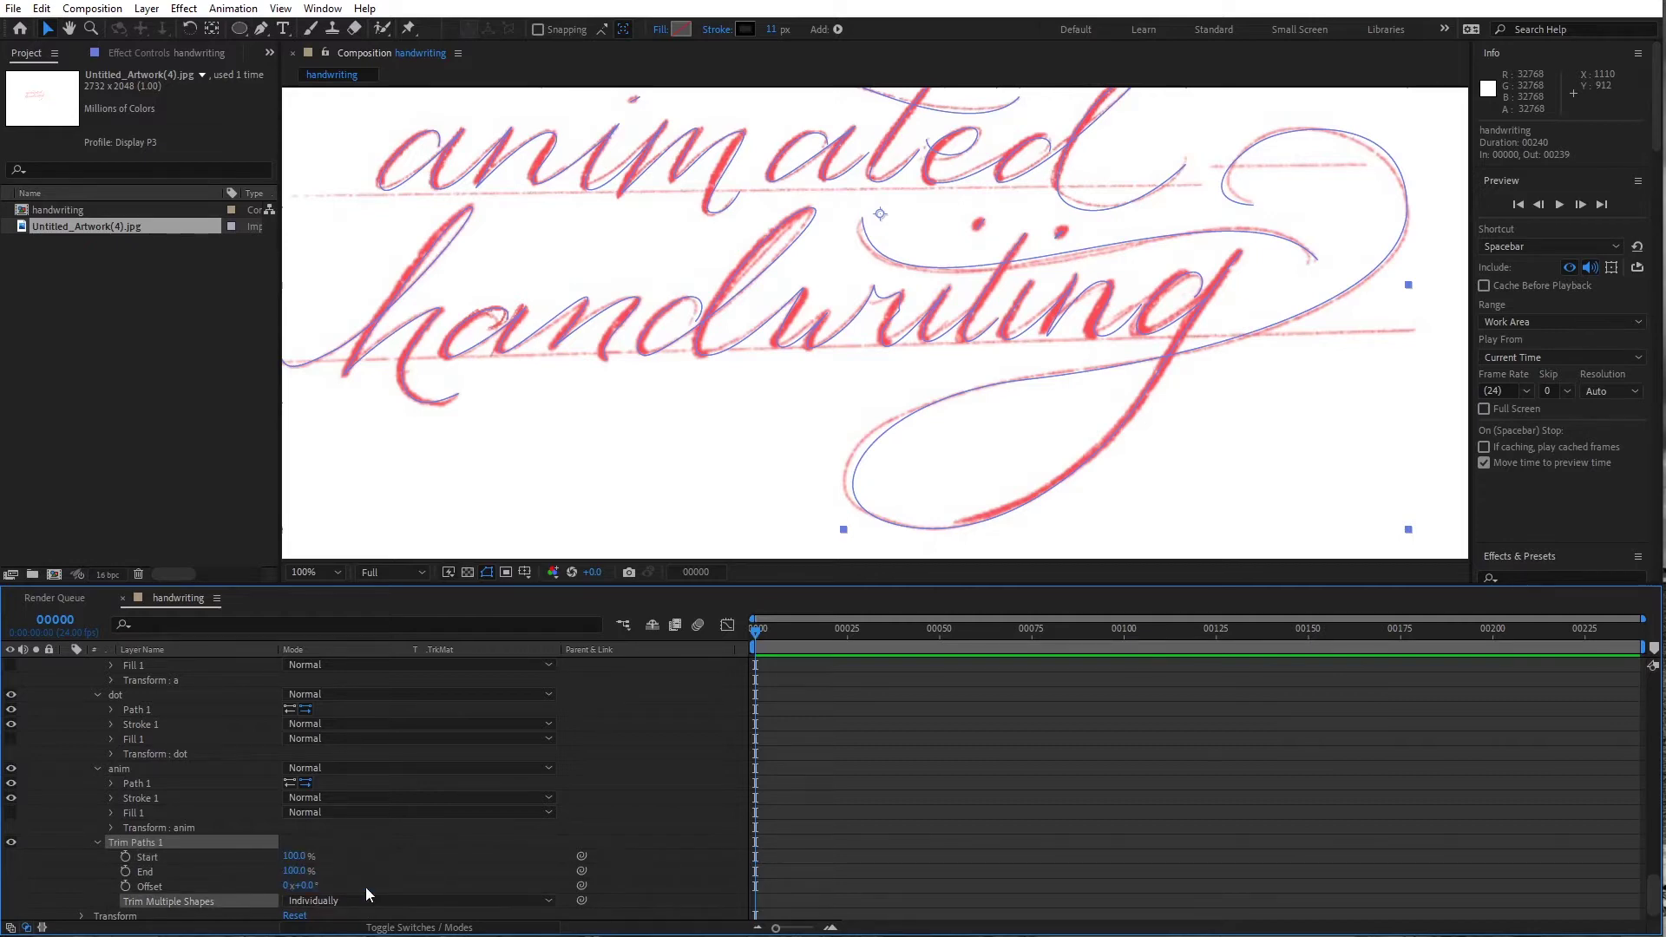
click(386, 872)
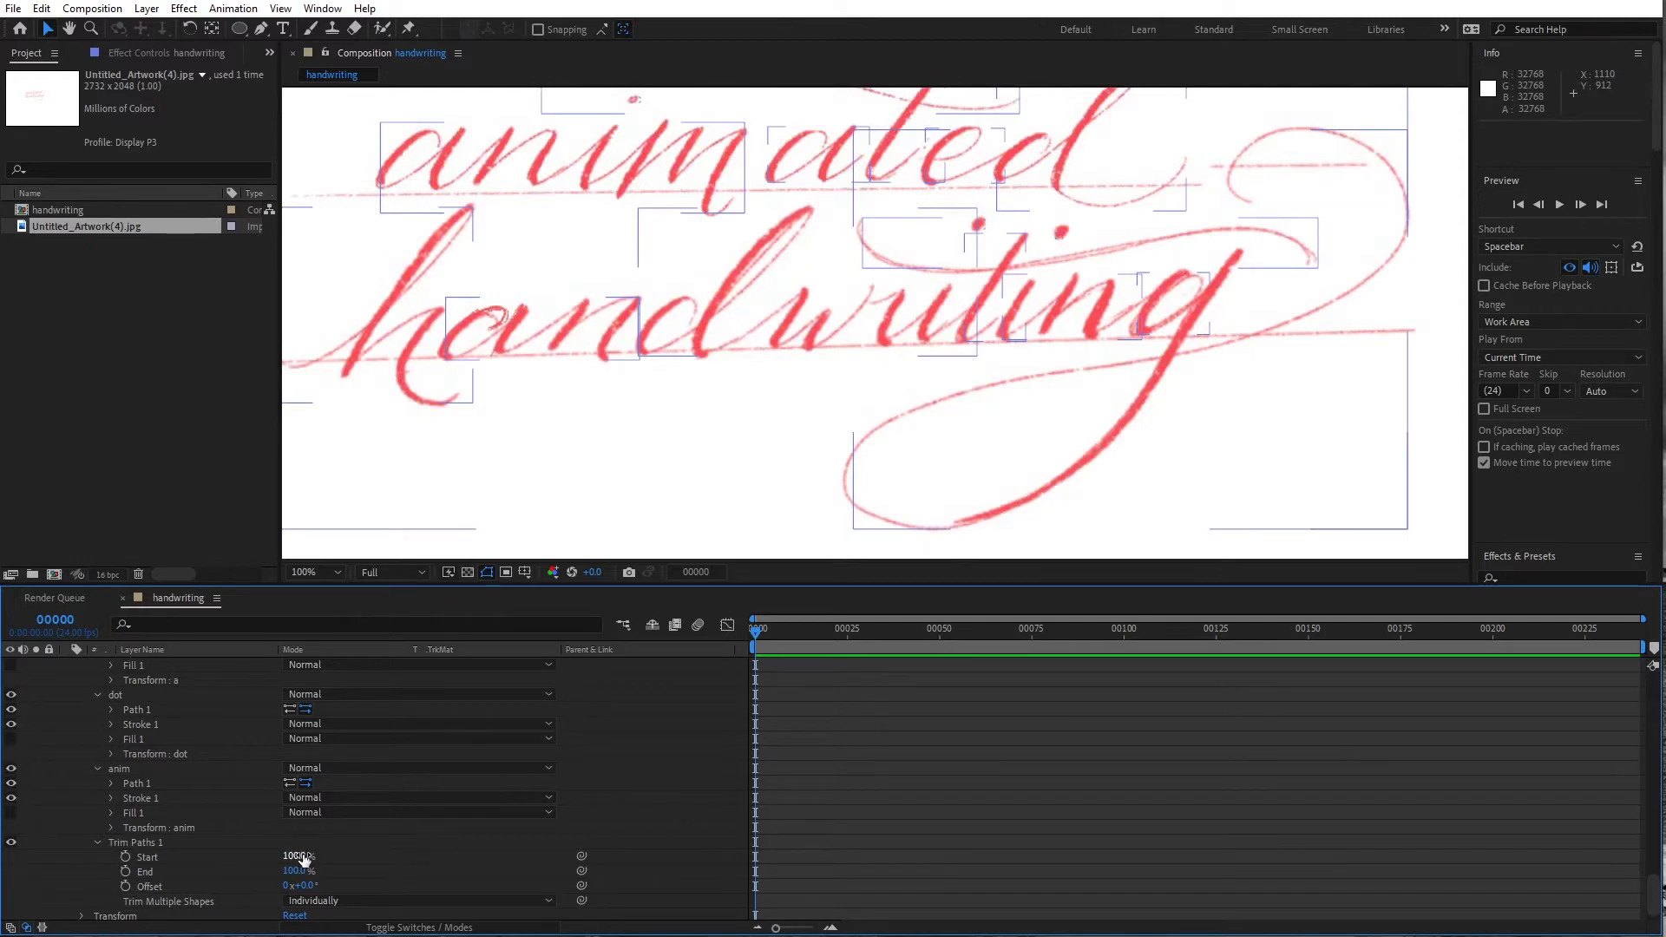
drag(301, 859, 203, 860)
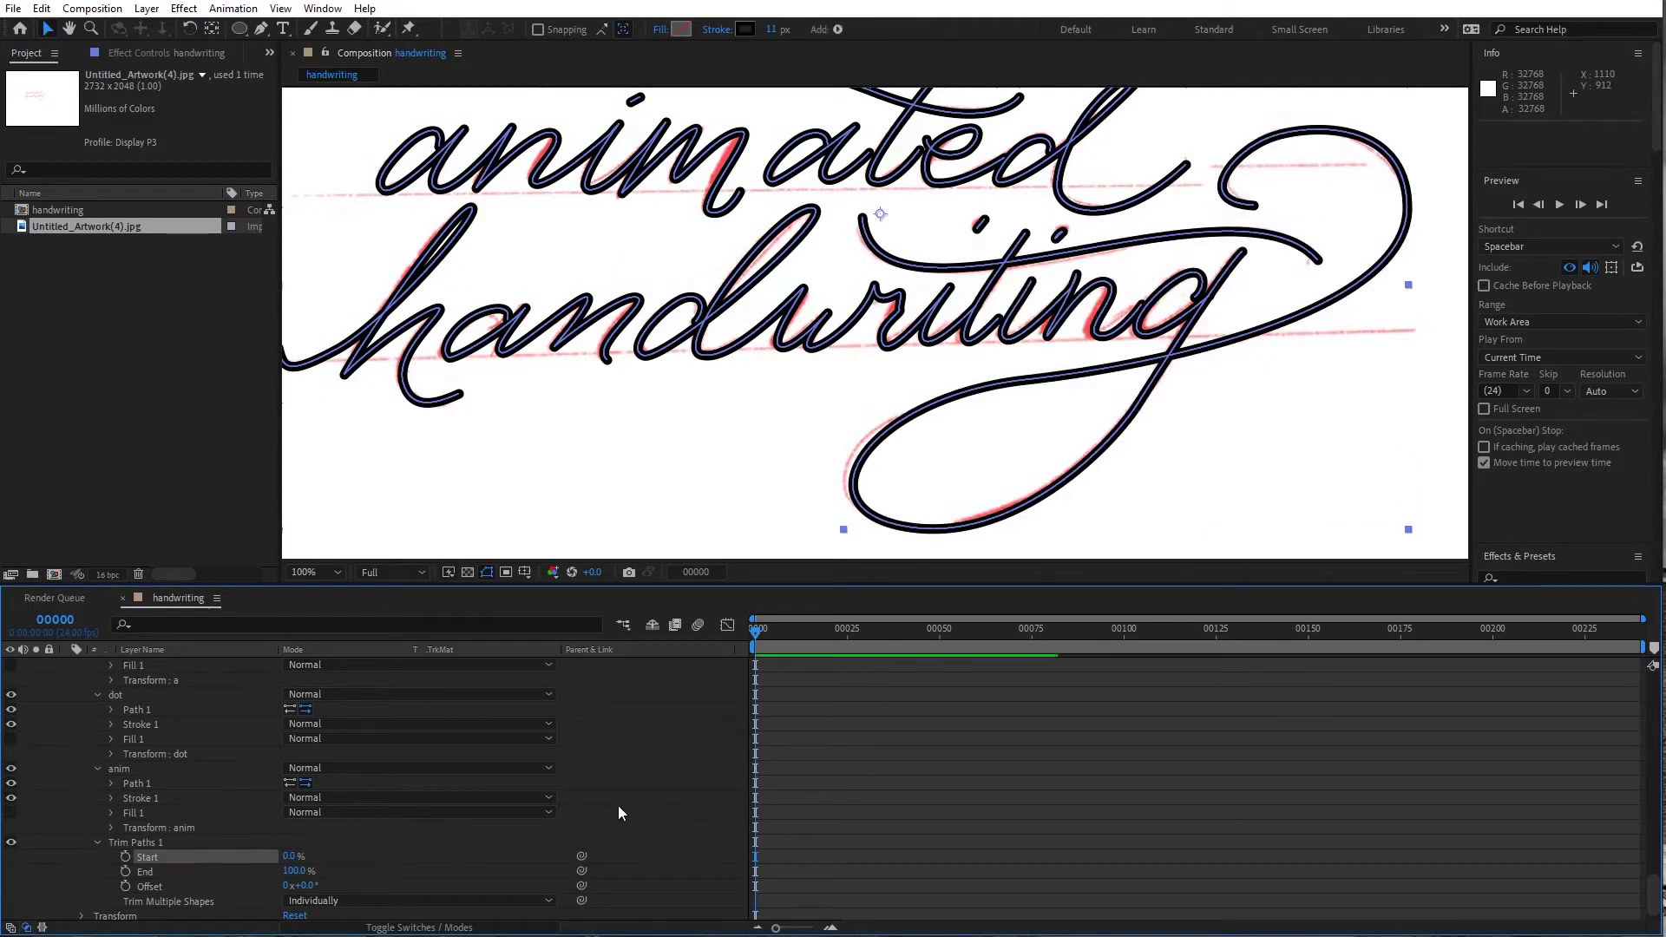
Keyframe Trim Paths Start at 100% on frame 0 and 0% on frame 100, then scrub to review
click(295, 857)
text(1)
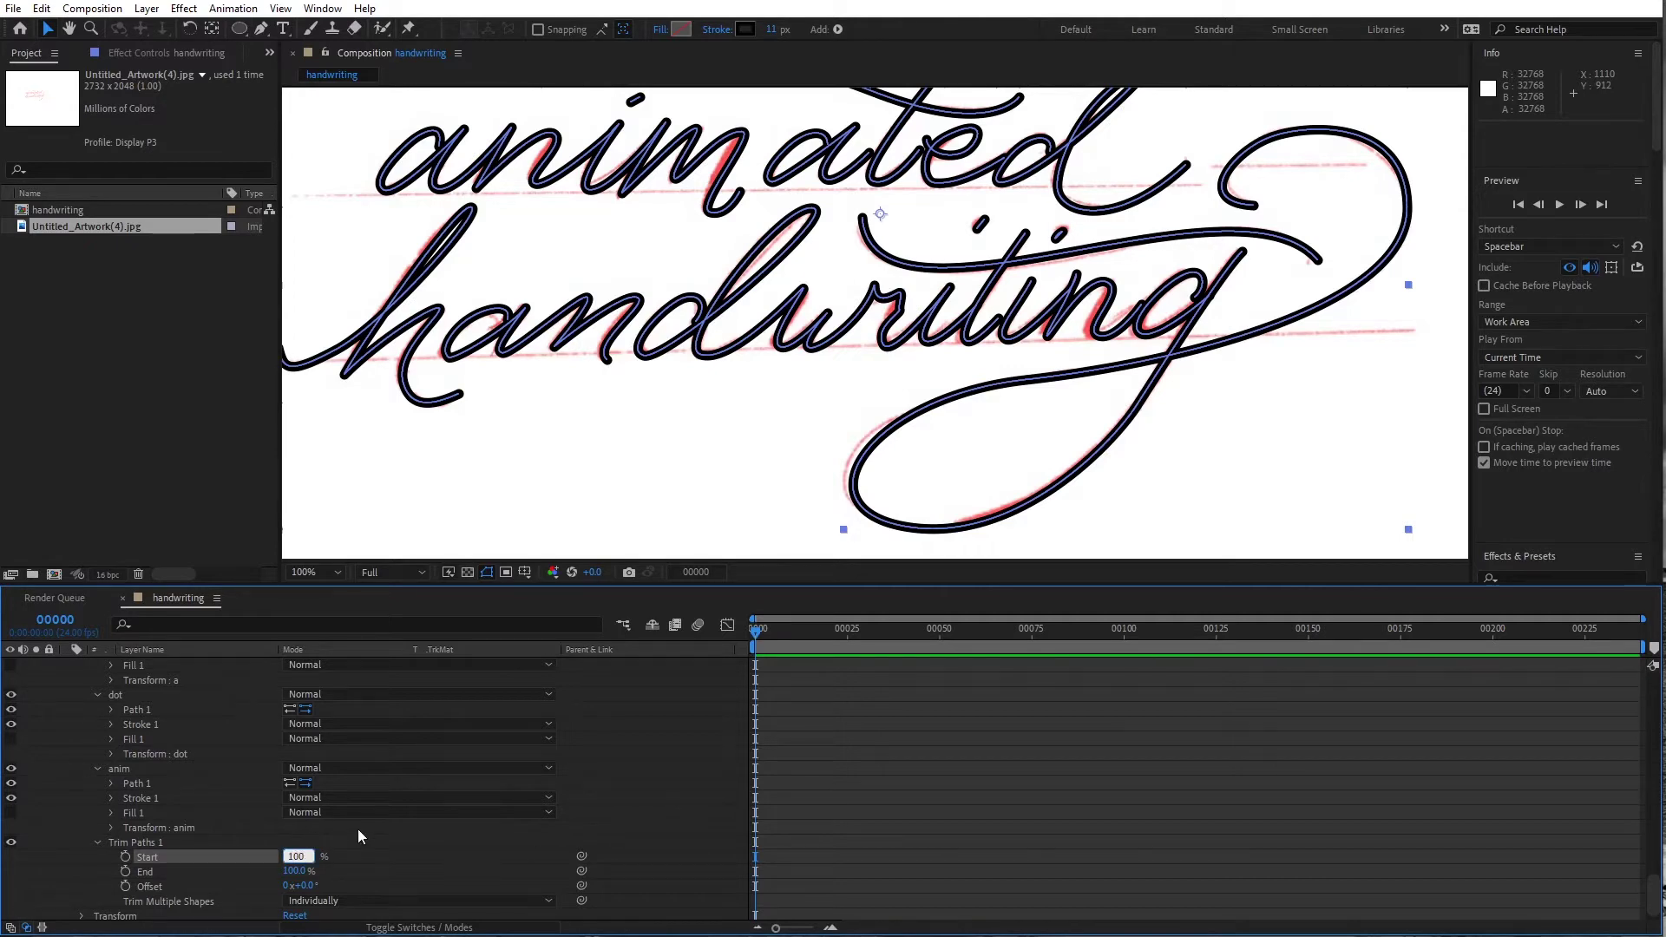
text(00)
key(Return)
click(125, 856)
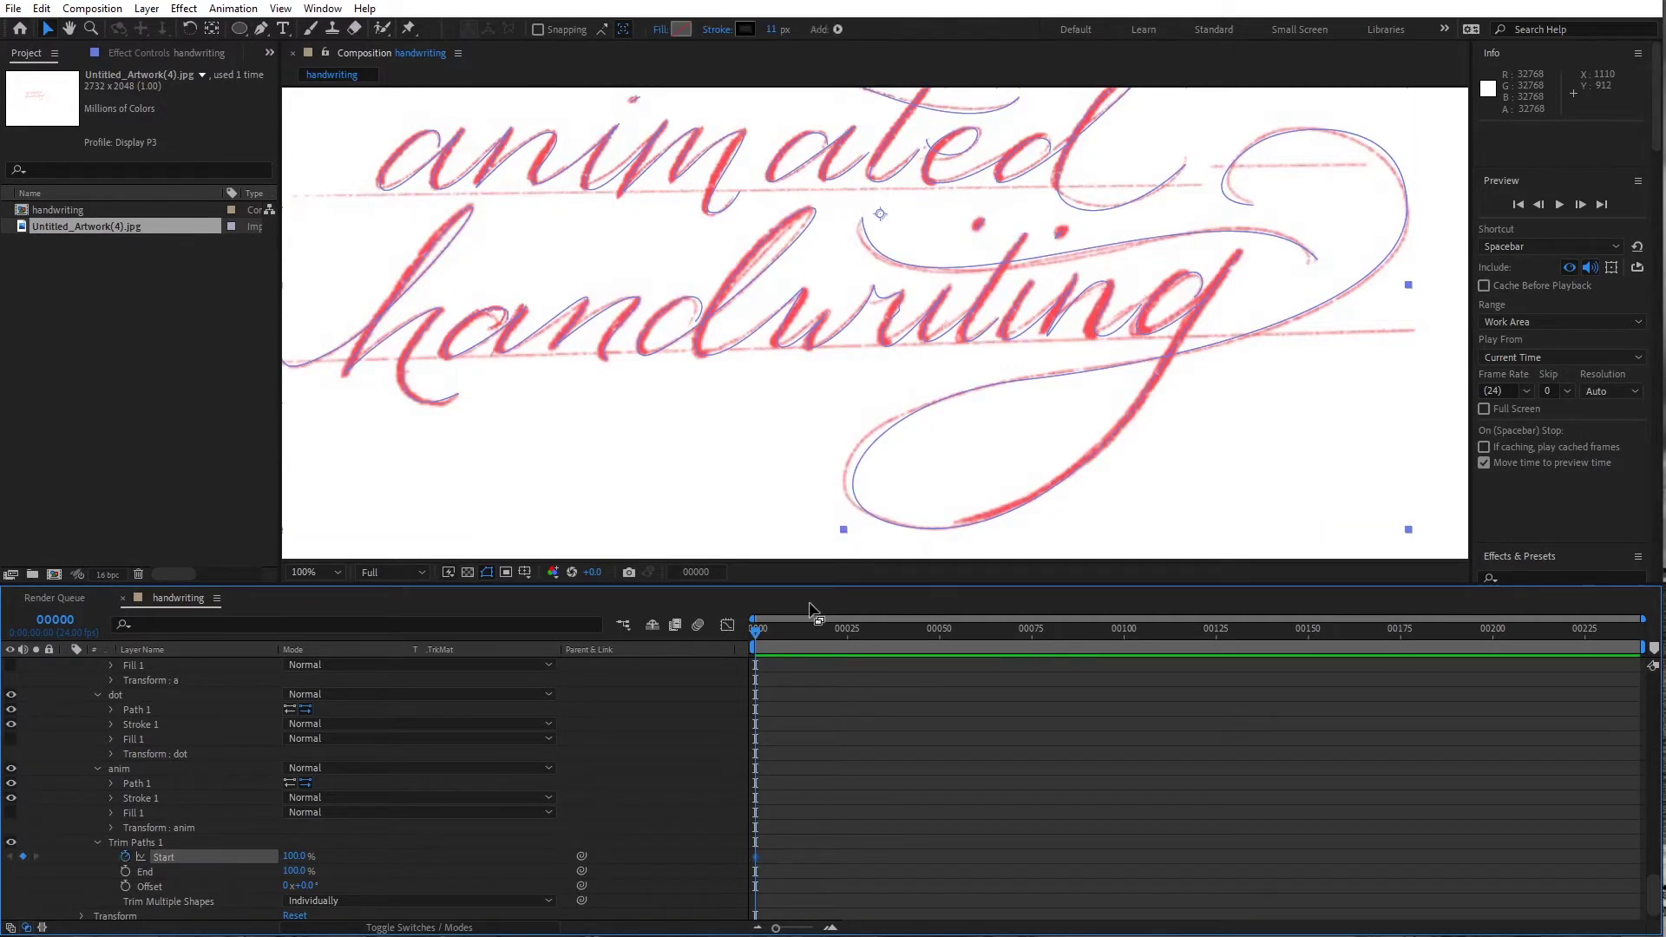
click(1123, 641)
click(299, 856)
text(0)
key(Return)
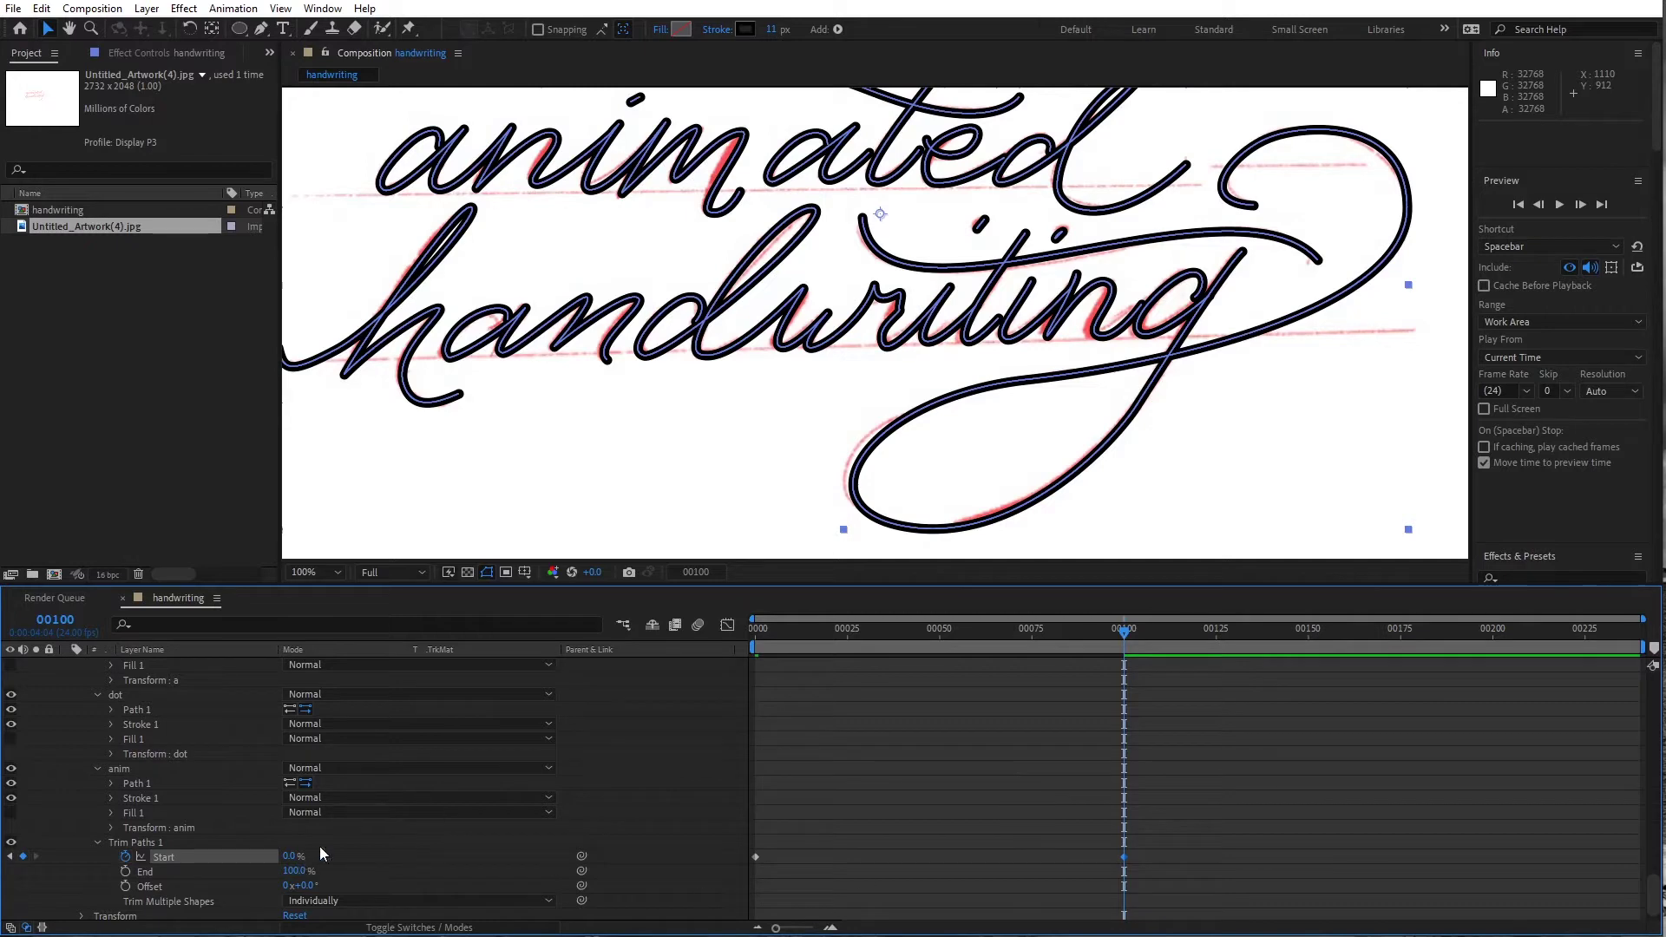
mouse_move(1124, 632)
mouse_down()
mouse_move(689, 642)
mouse_move(1127, 642)
mouse_up()
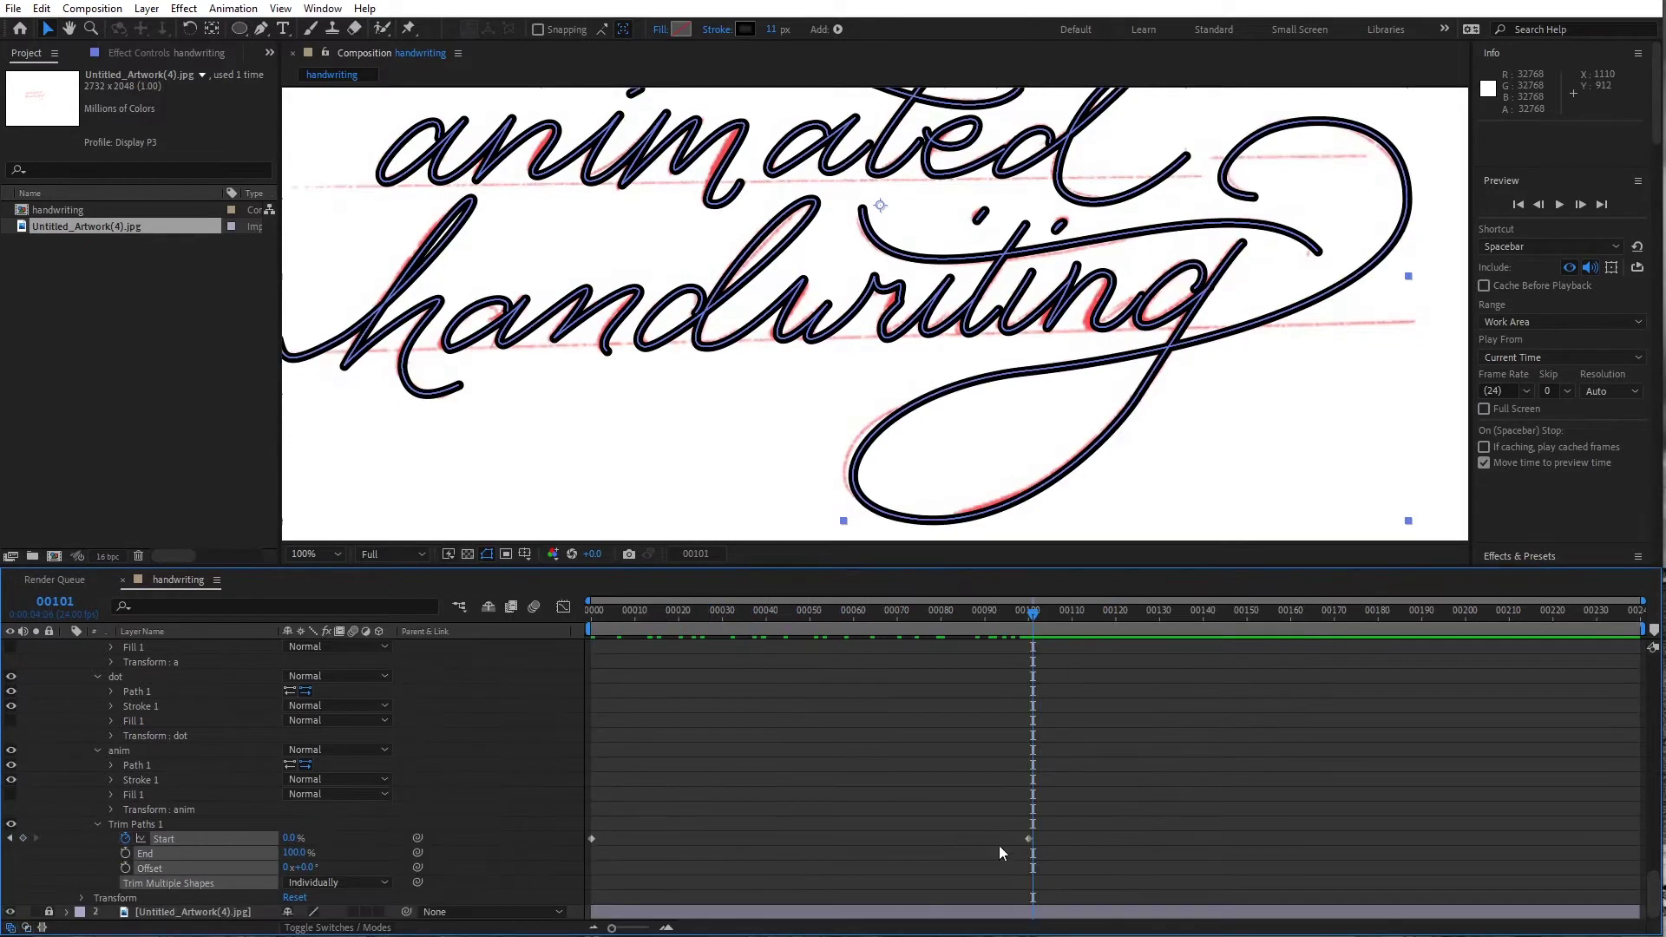
drag(1063, 822, 632, 864)
drag(1095, 825, 706, 865)
Apply Easy Ease In to the end Start keyframe and Easy Ease Out to the first
right_click(1029, 839)
mouse_move(1066, 835)
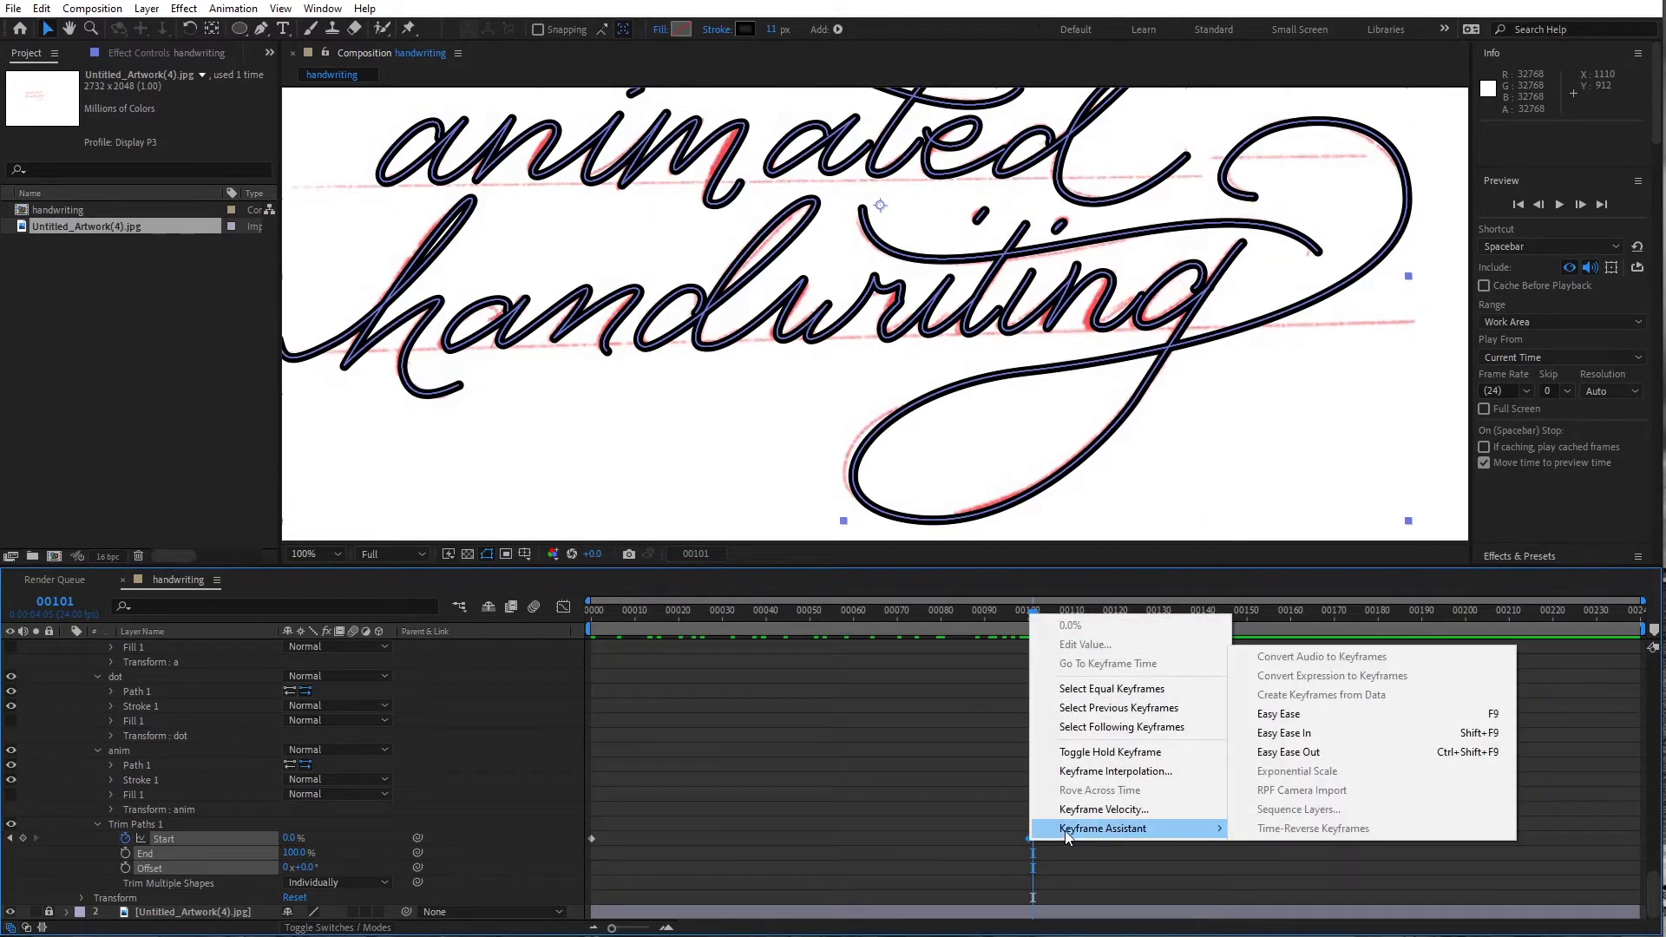
click(1267, 733)
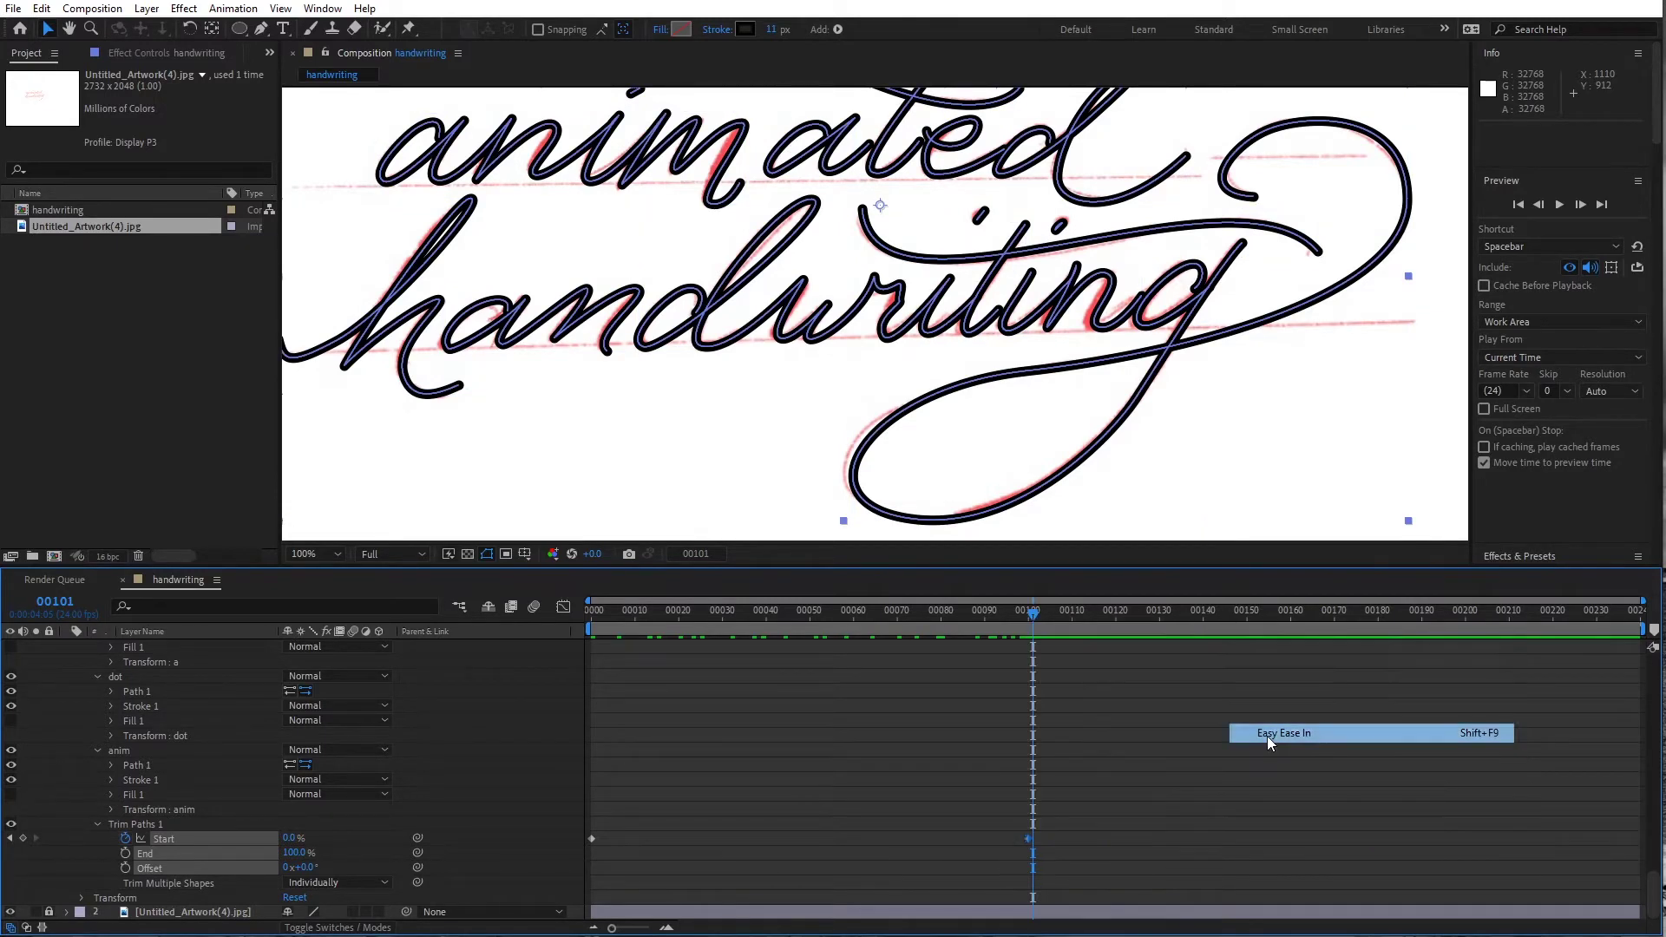
drag(605, 823, 585, 852)
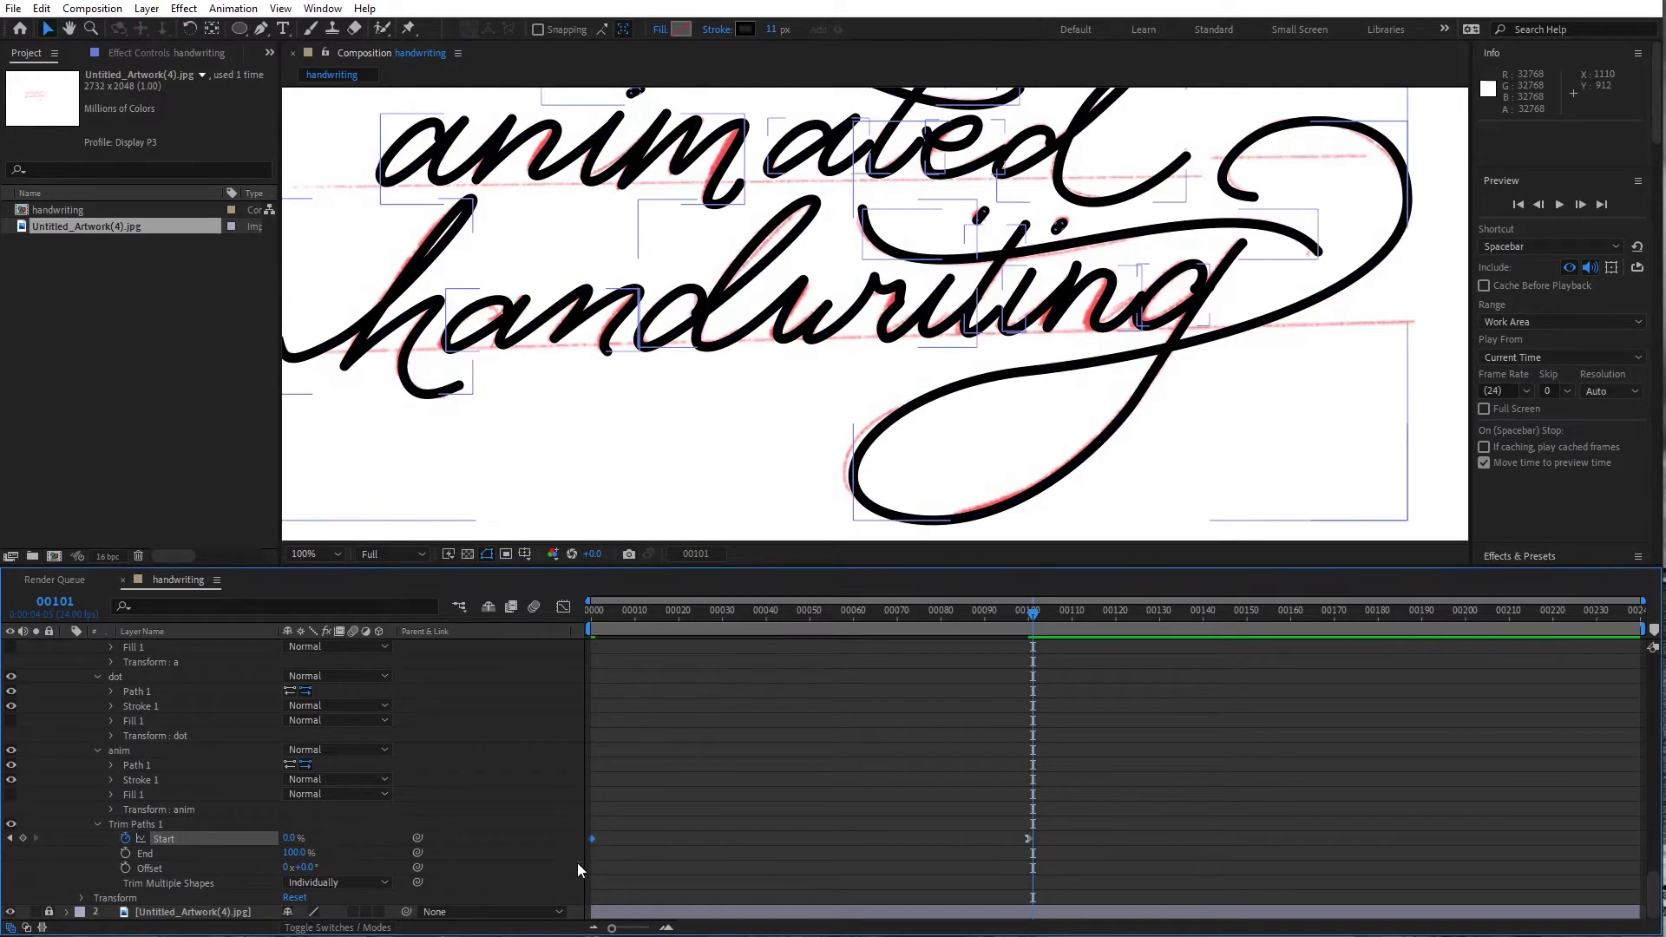
right_click(590, 840)
mouse_move(625, 830)
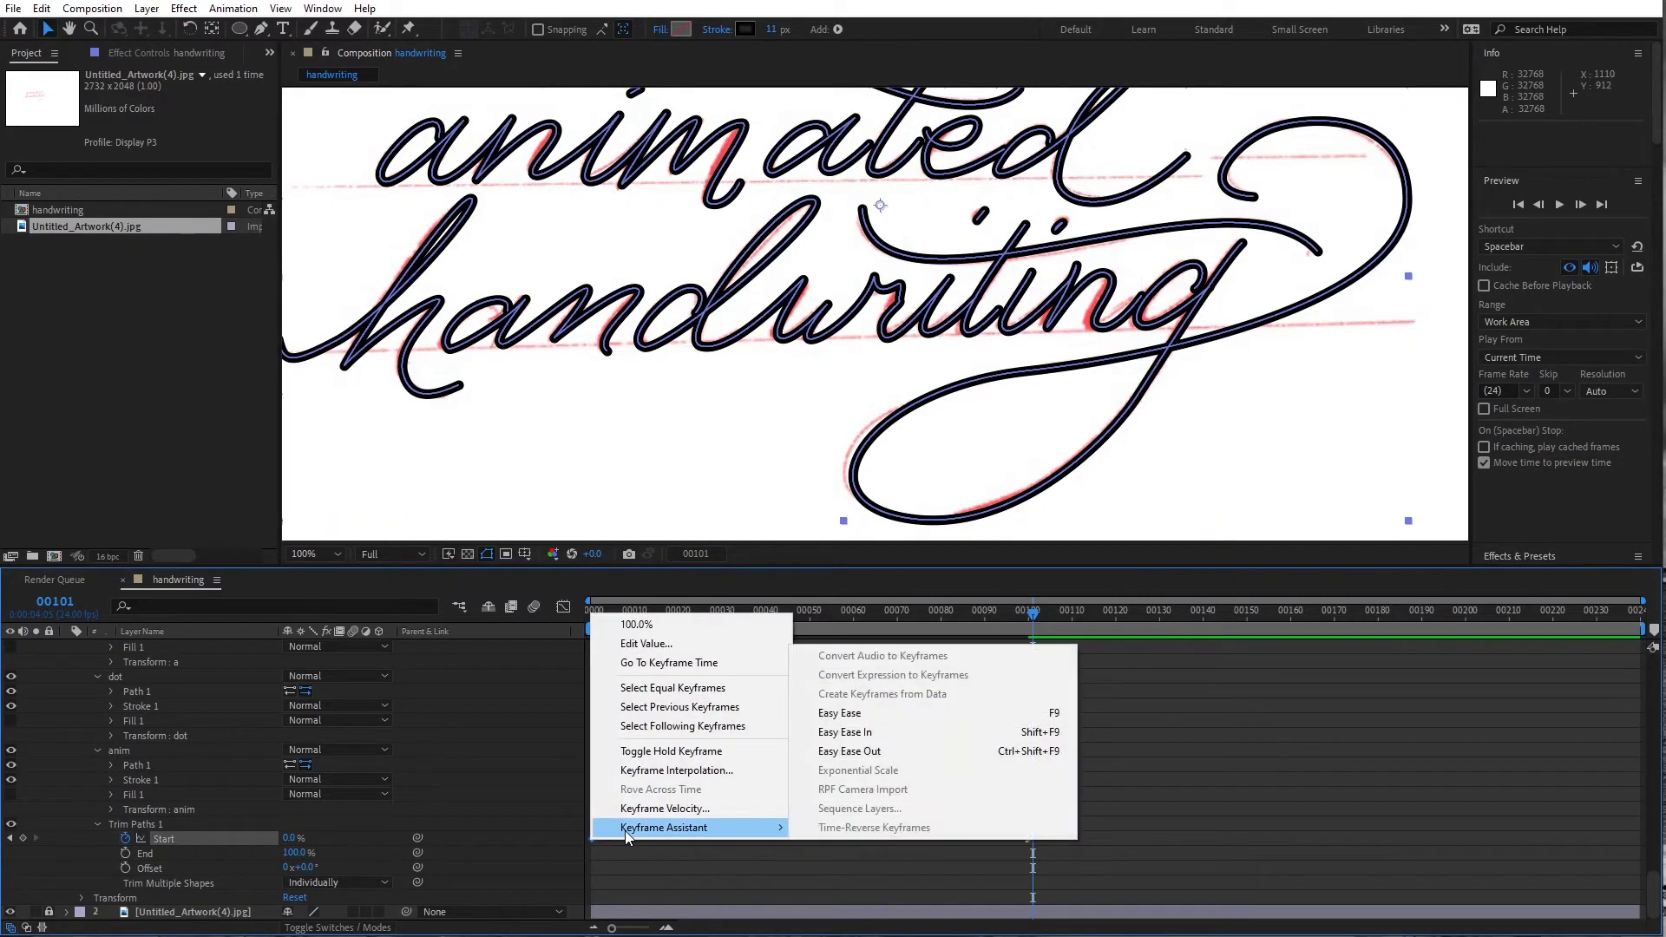
click(850, 751)
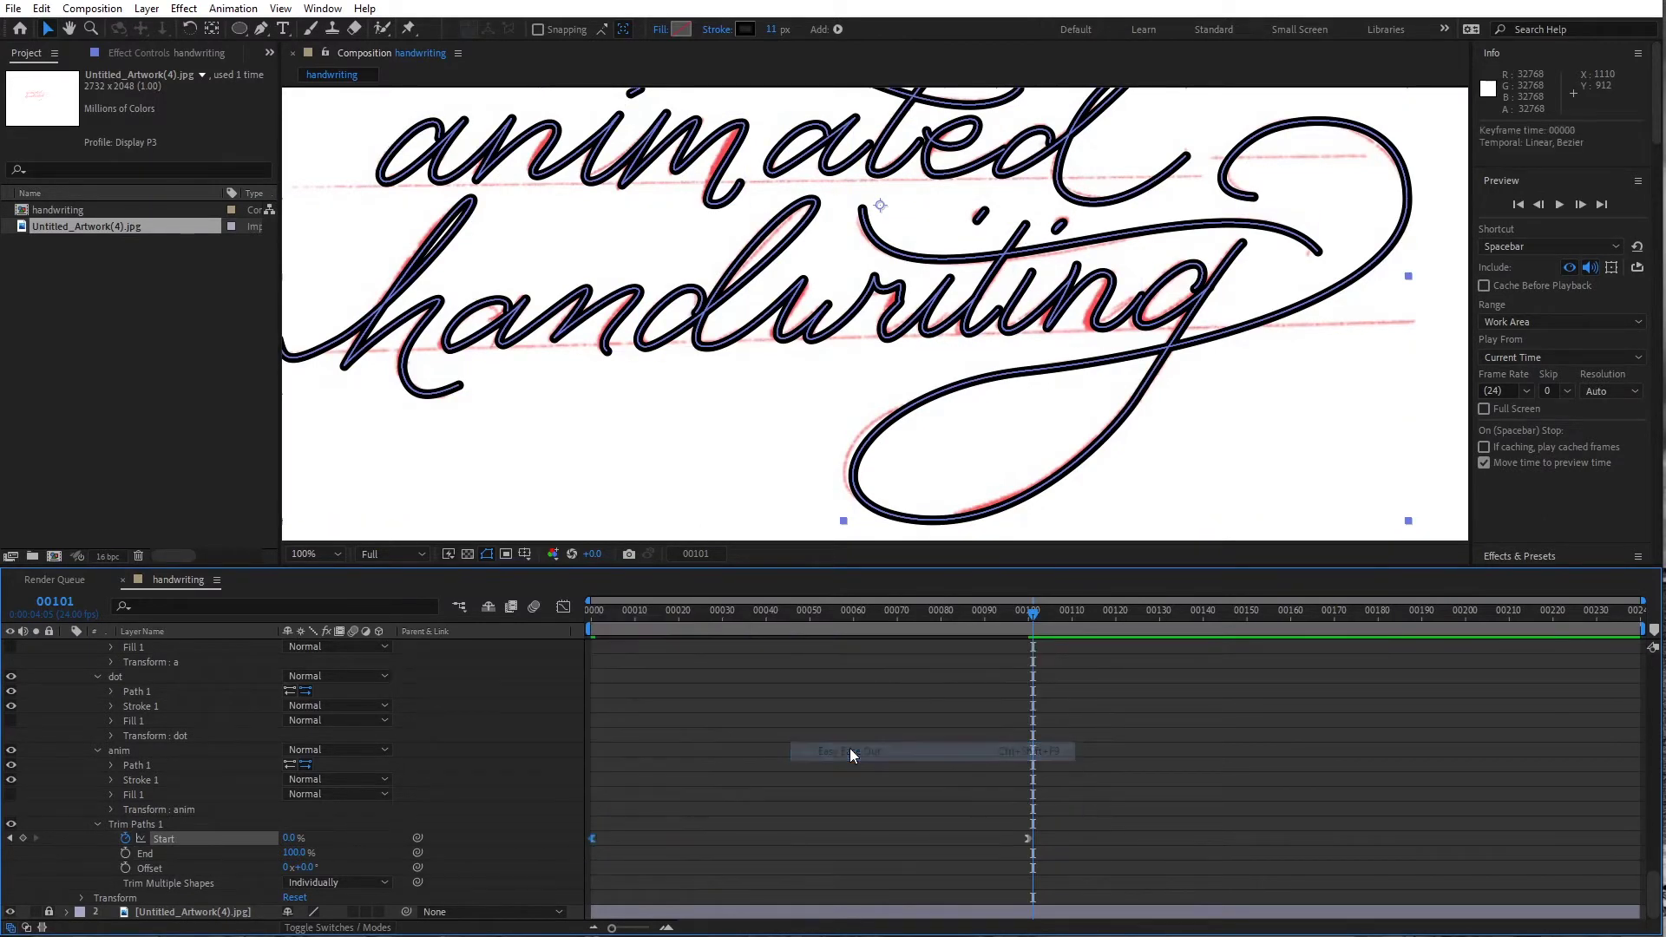
In the Graph Editor, lengthen the Bezier ease handles on both Start keyframes
drag(1060, 799, 535, 883)
click(563, 606)
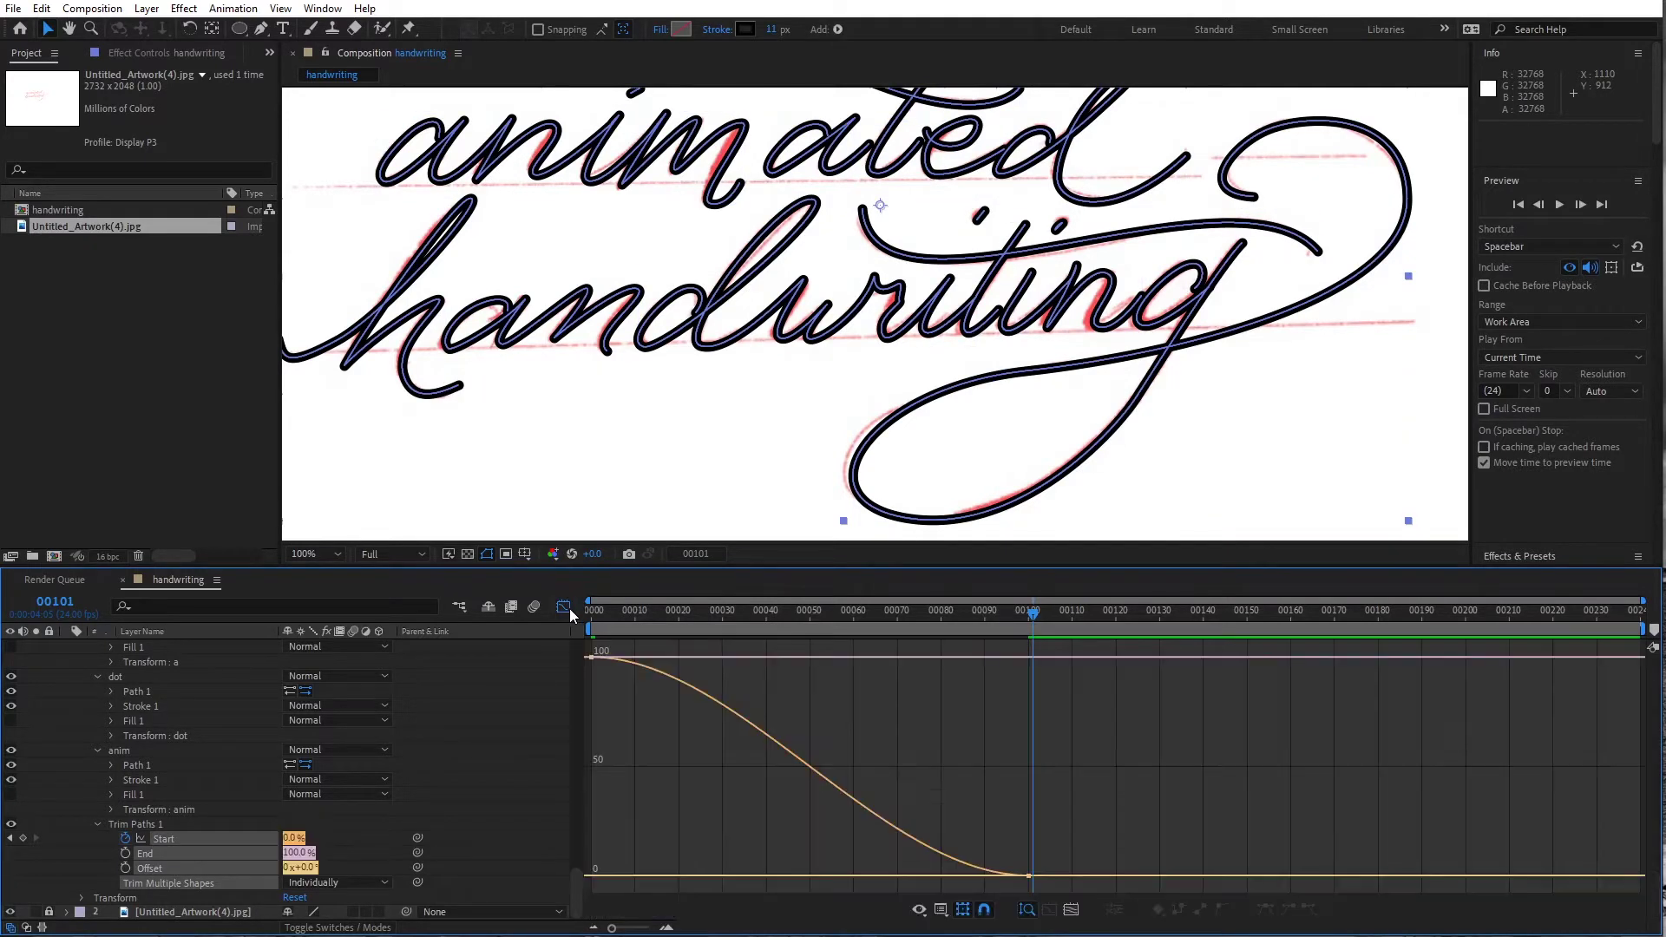
click(593, 661)
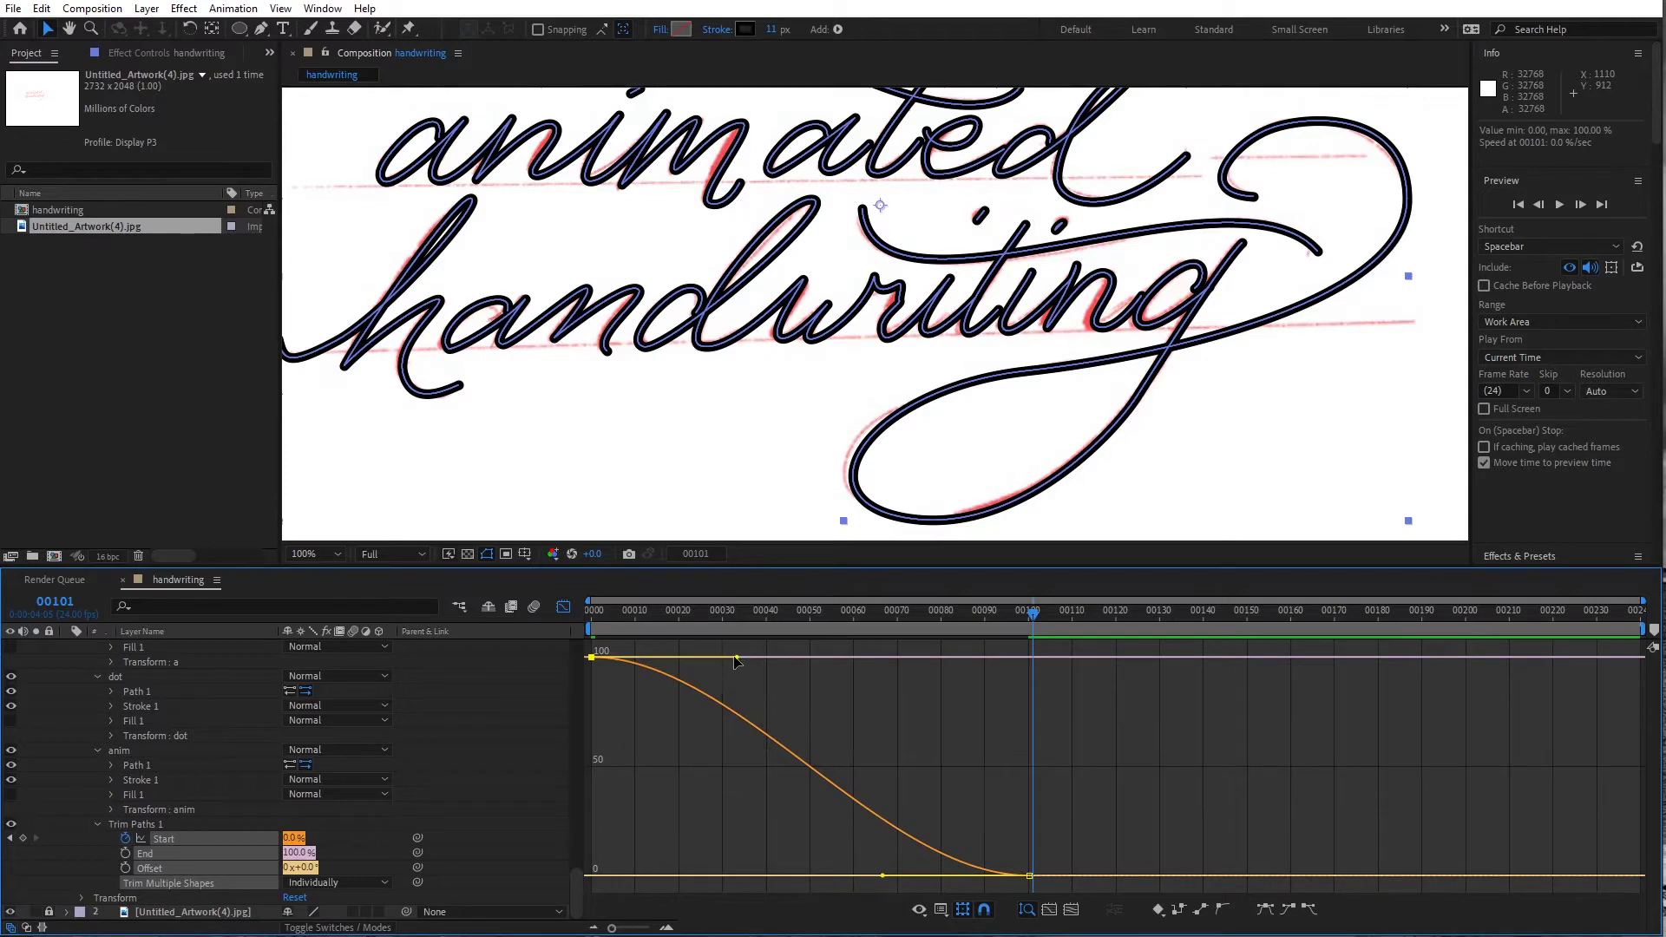
drag(741, 662, 856, 660)
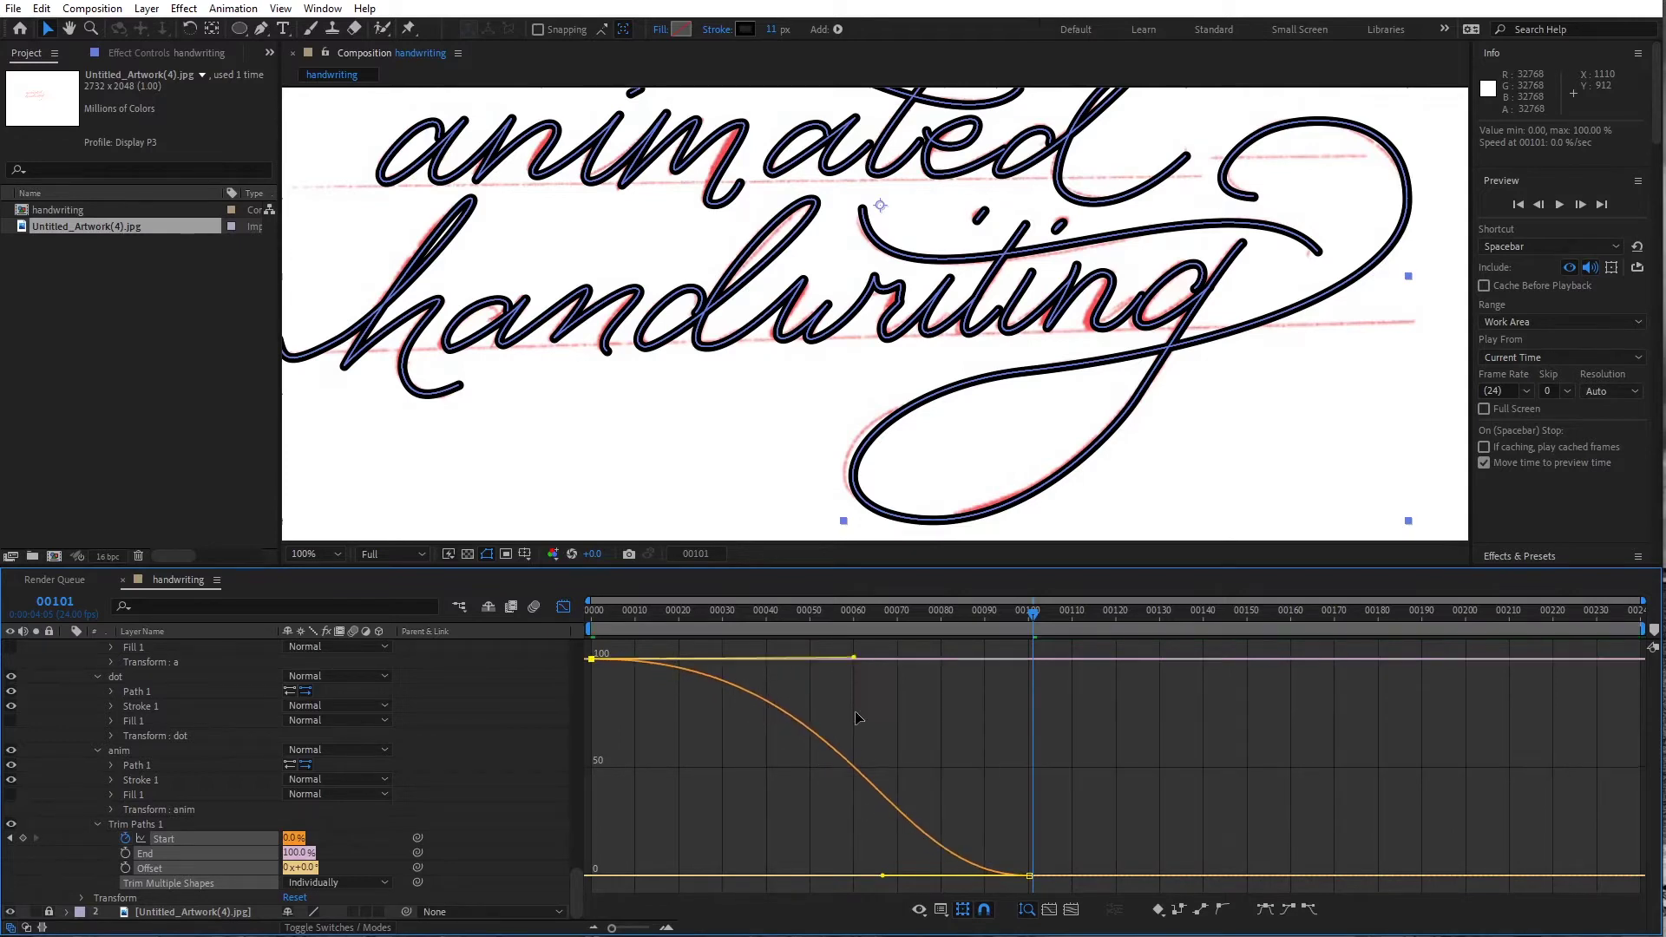
drag(860, 877, 825, 875)
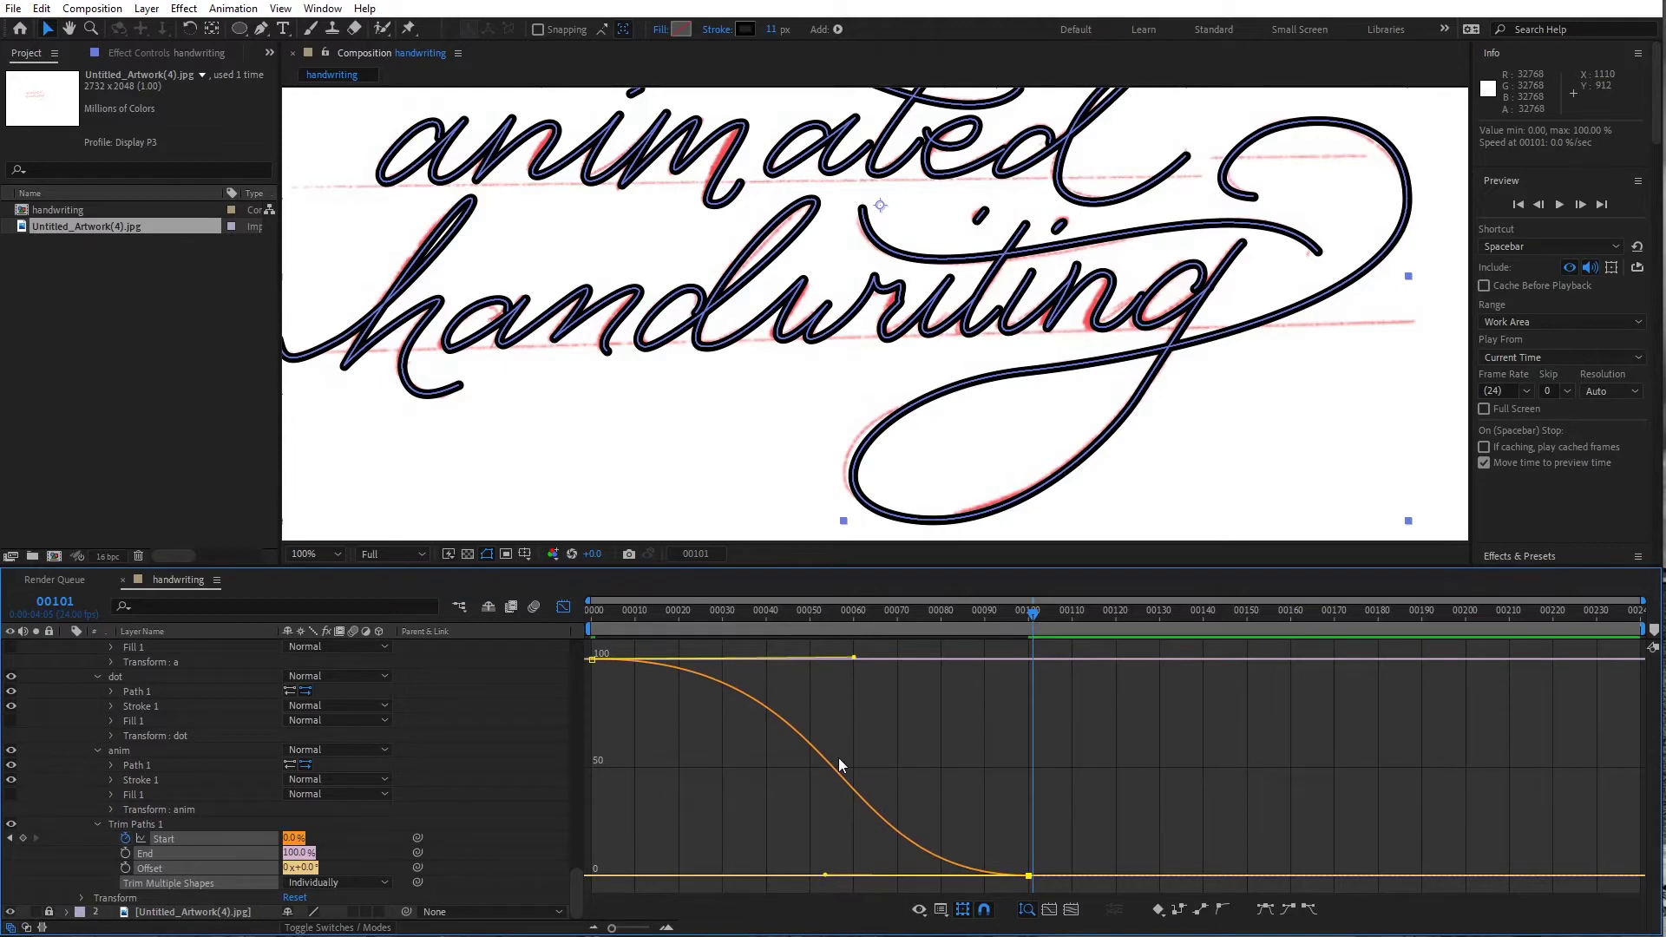
drag(854, 659, 844, 657)
scroll(757, 340, down, 2)
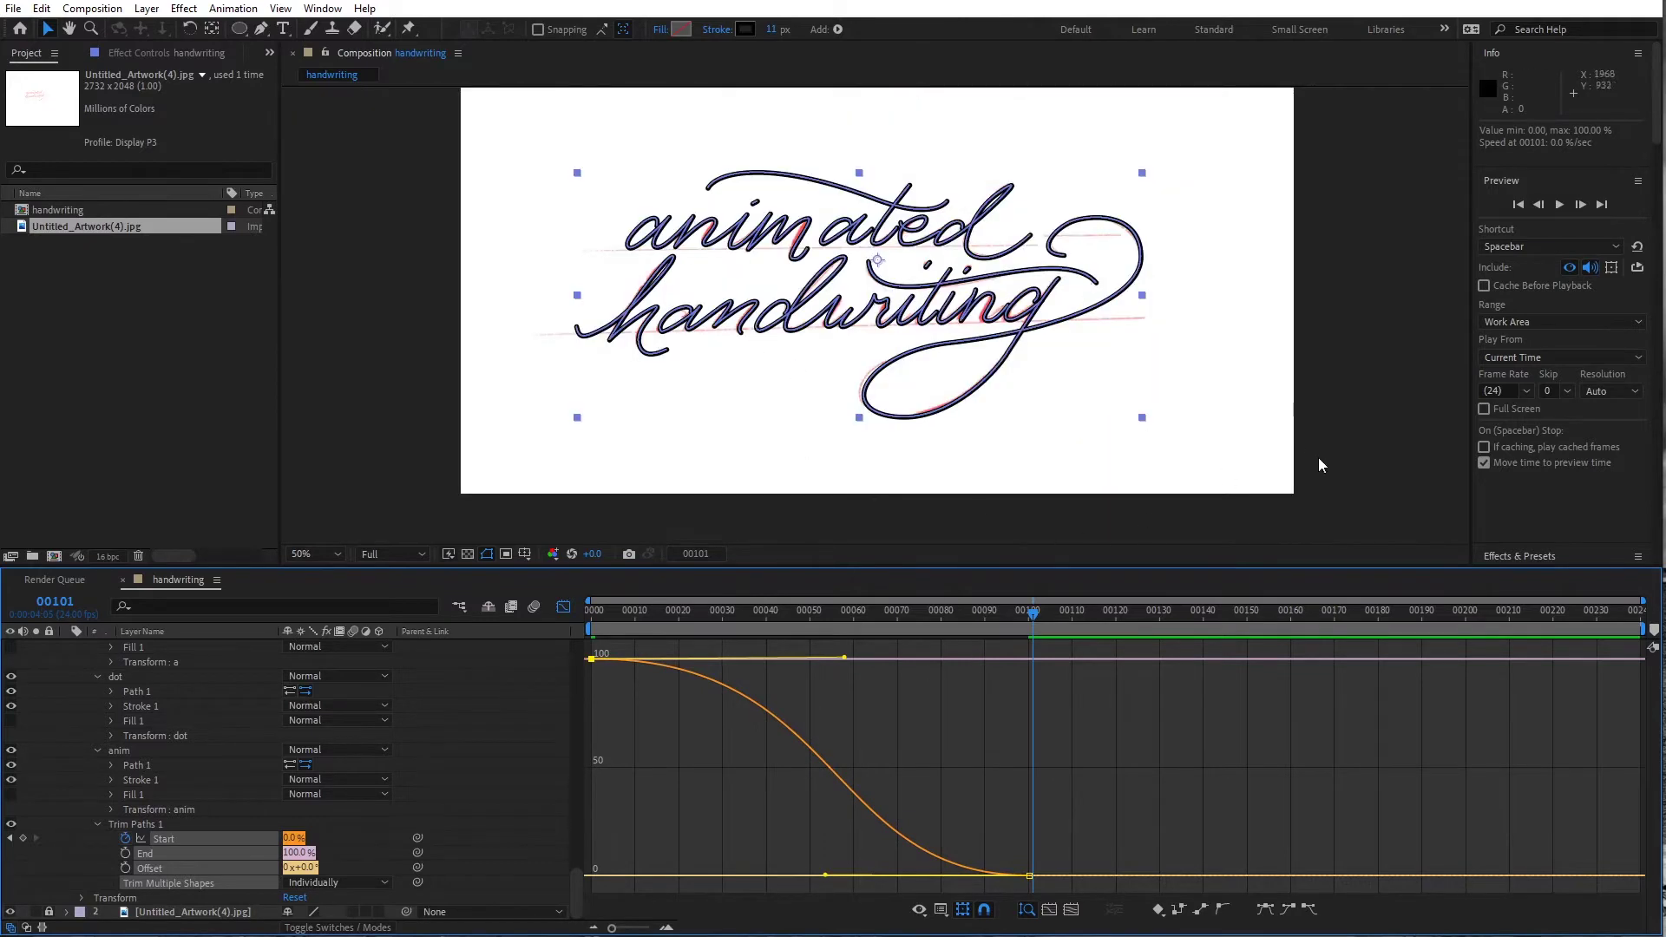
click(1559, 205)
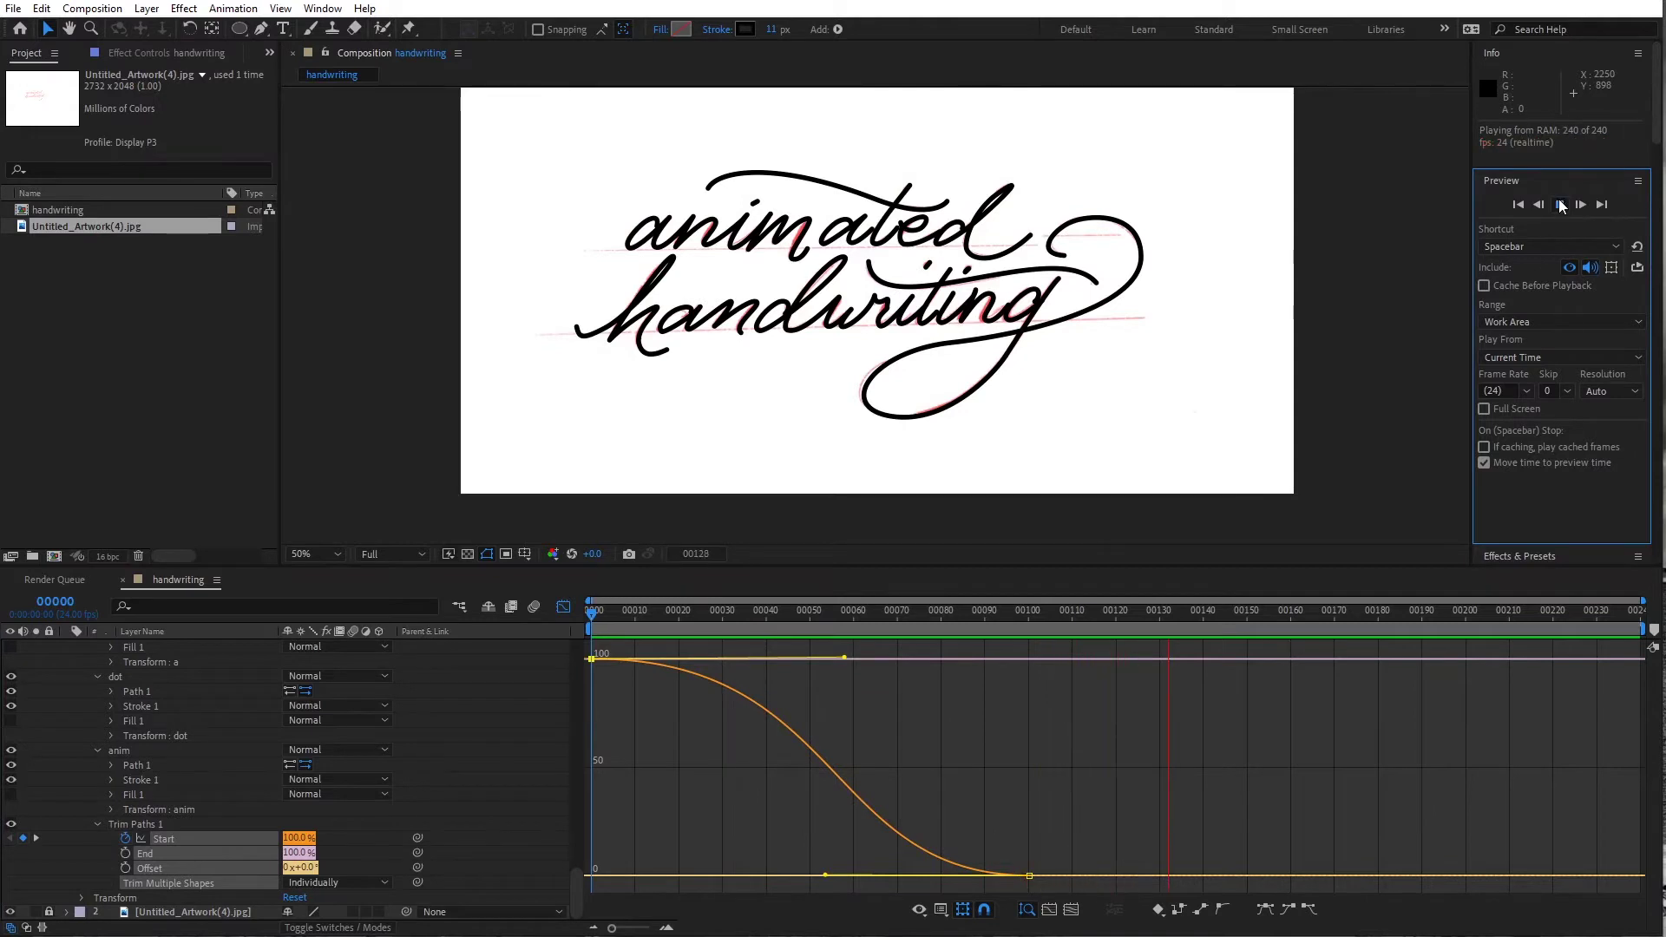
click(1560, 205)
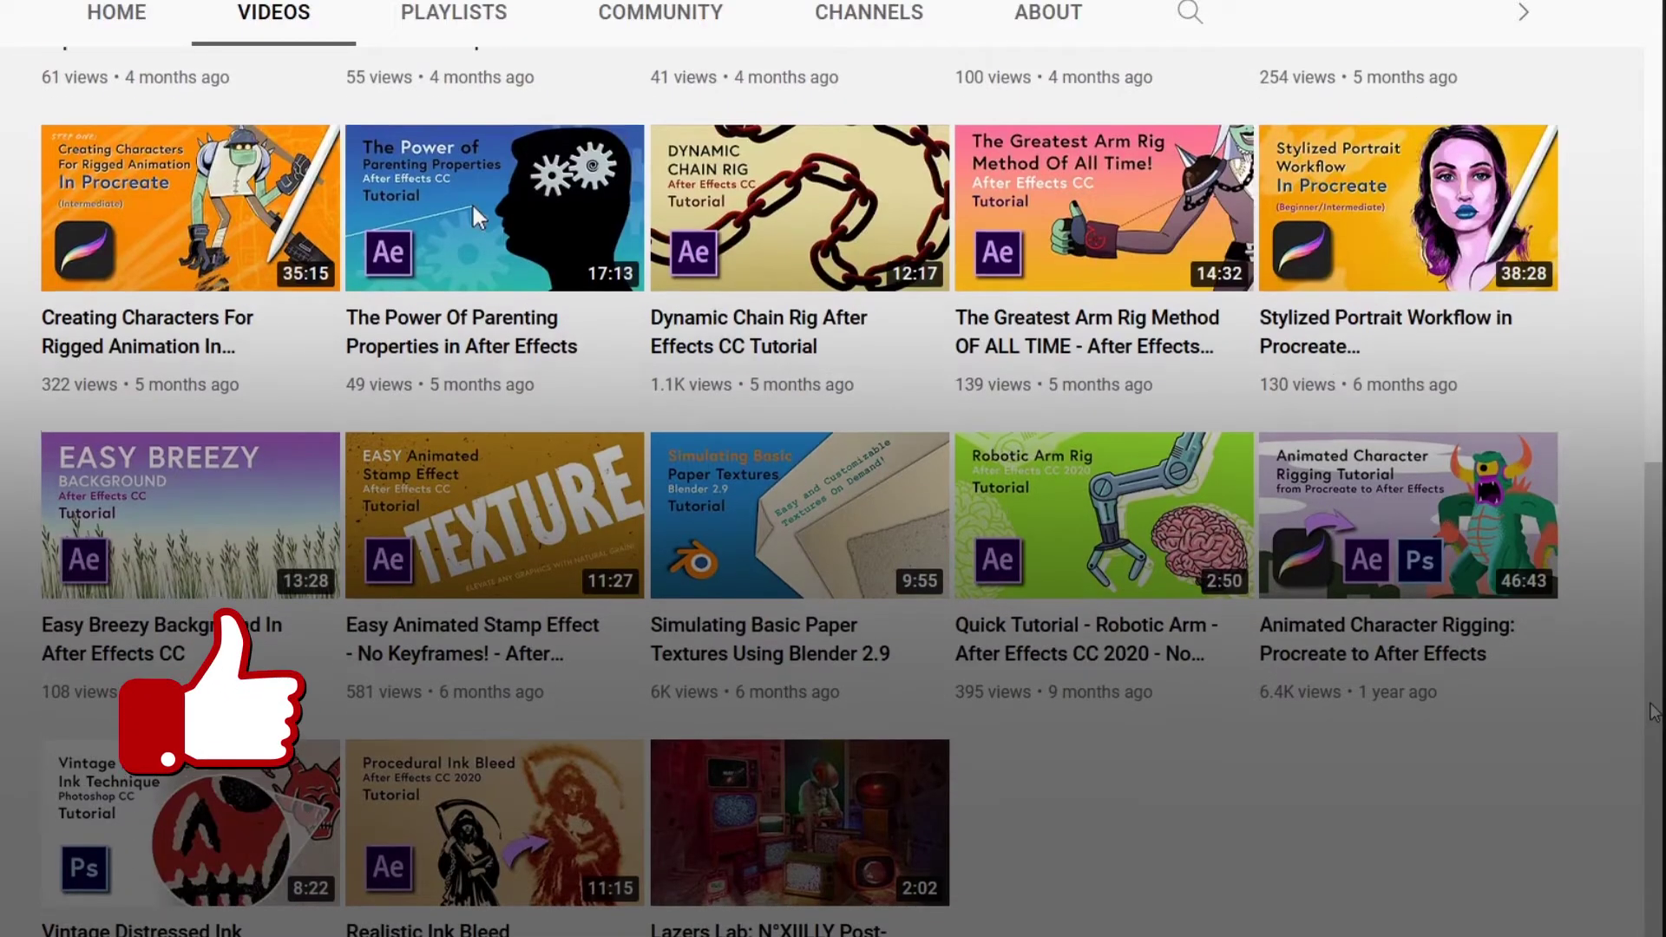
scroll(1653, 678, up, 2)
scroll(1653, 678, up, 10)
scroll(1538, 835, up, 2)
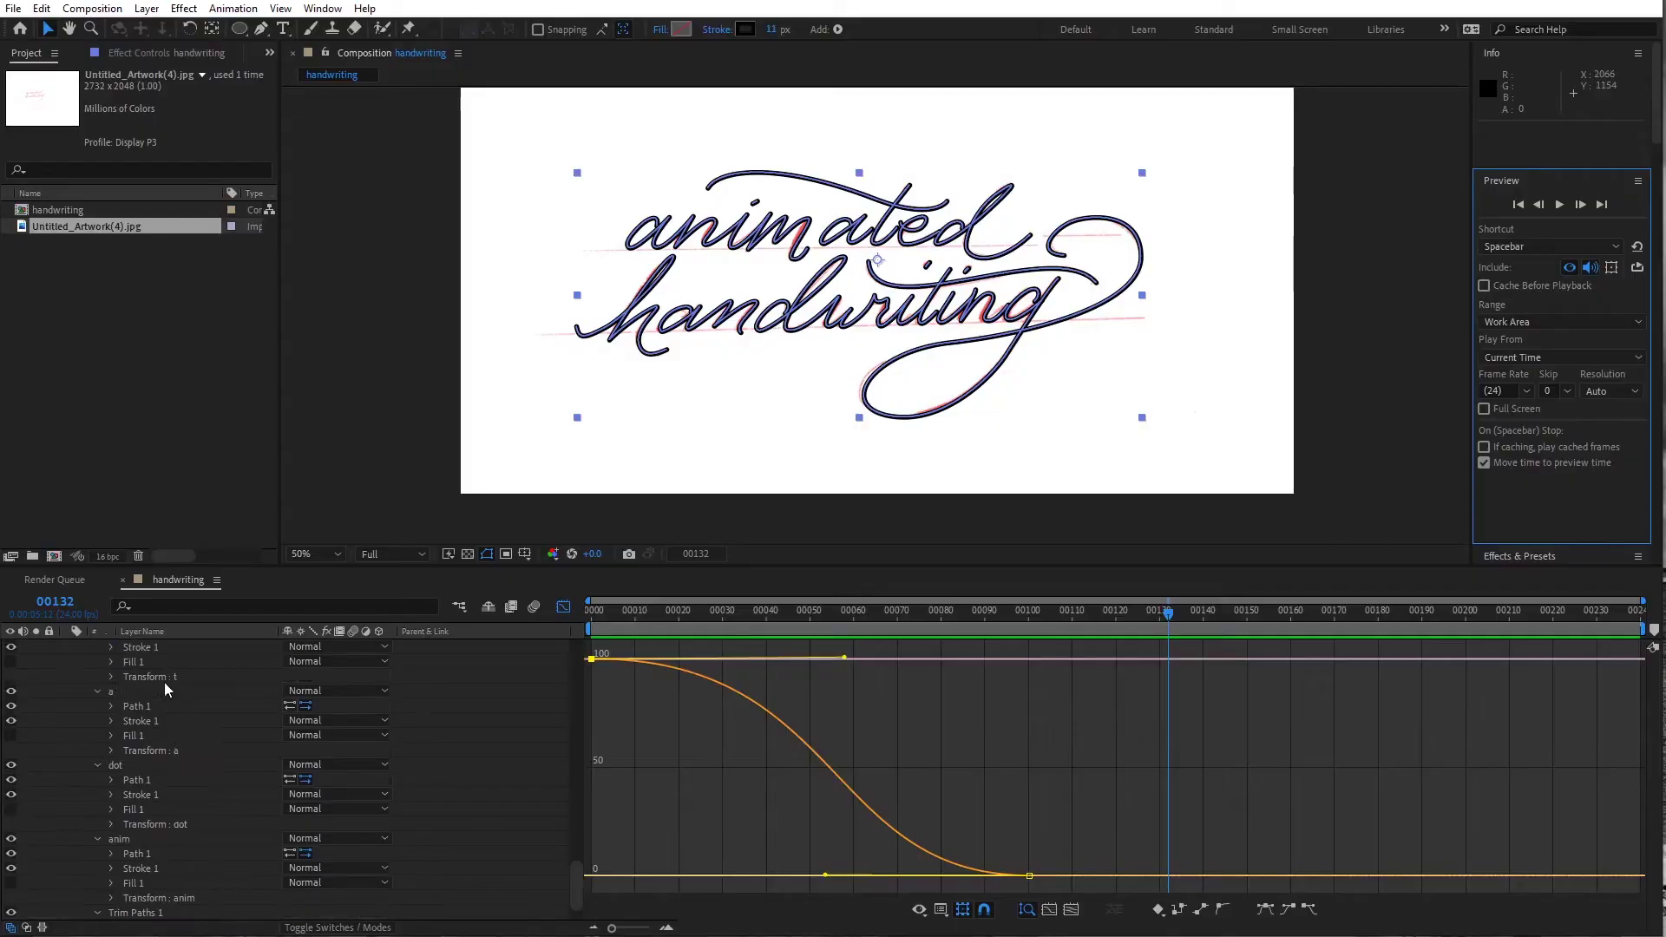
Duplicate the handwriting layer with Ctrl+D to create handwriting 2
scroll(169, 693, up, 5)
scroll(169, 693, up, 5)
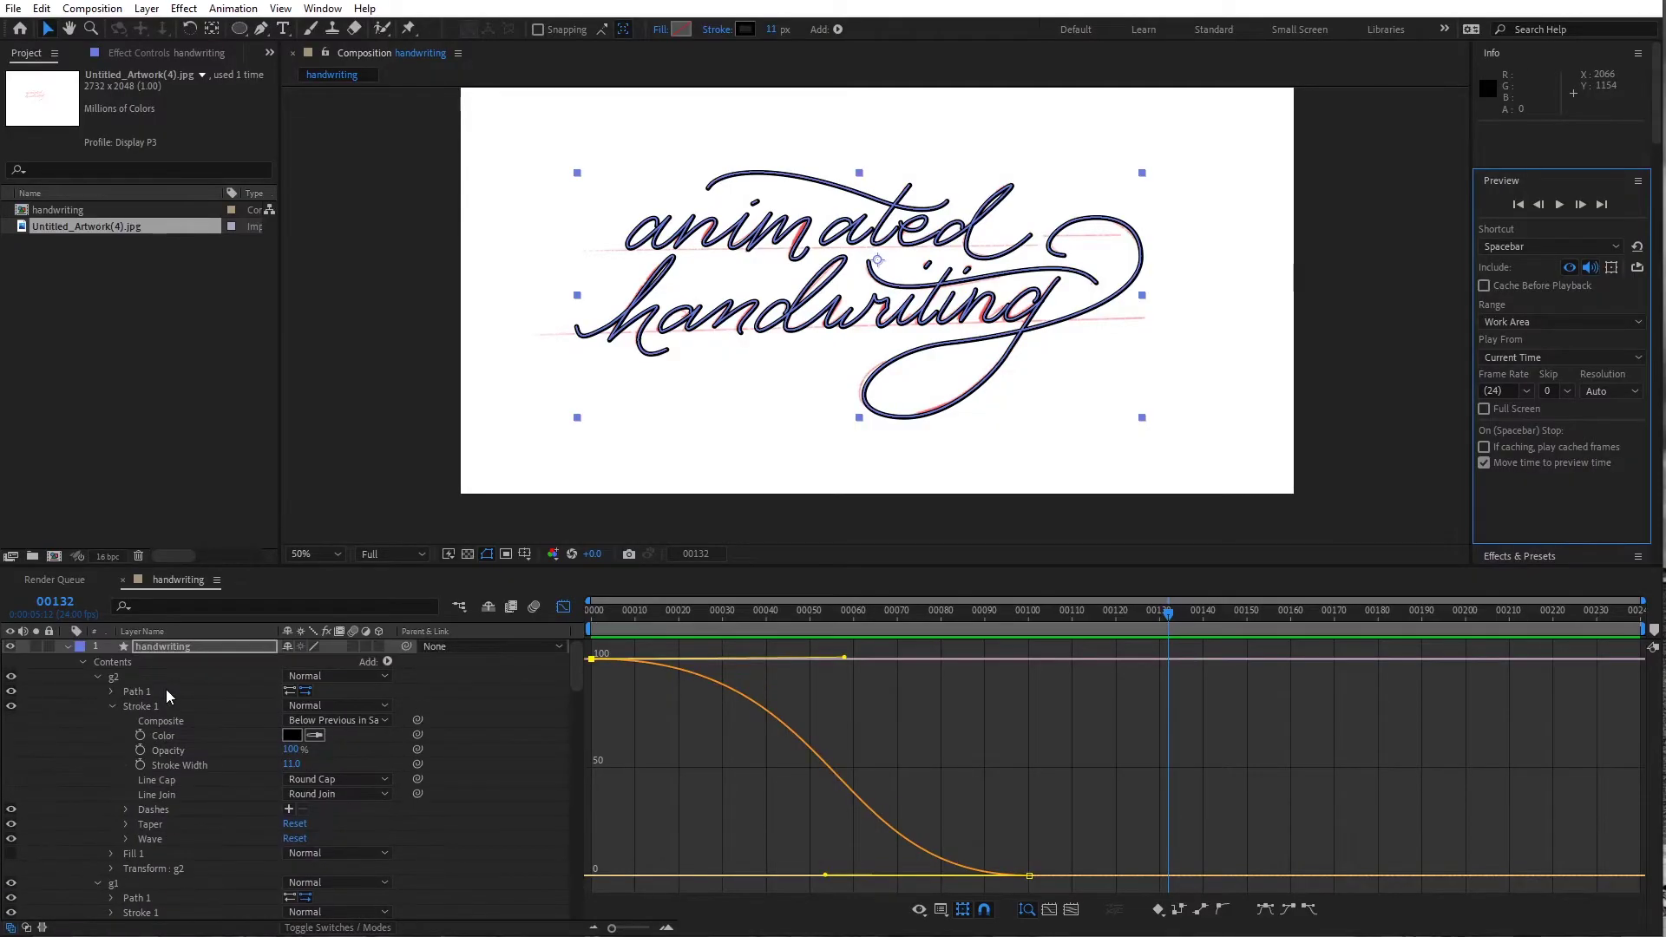
click(66, 655)
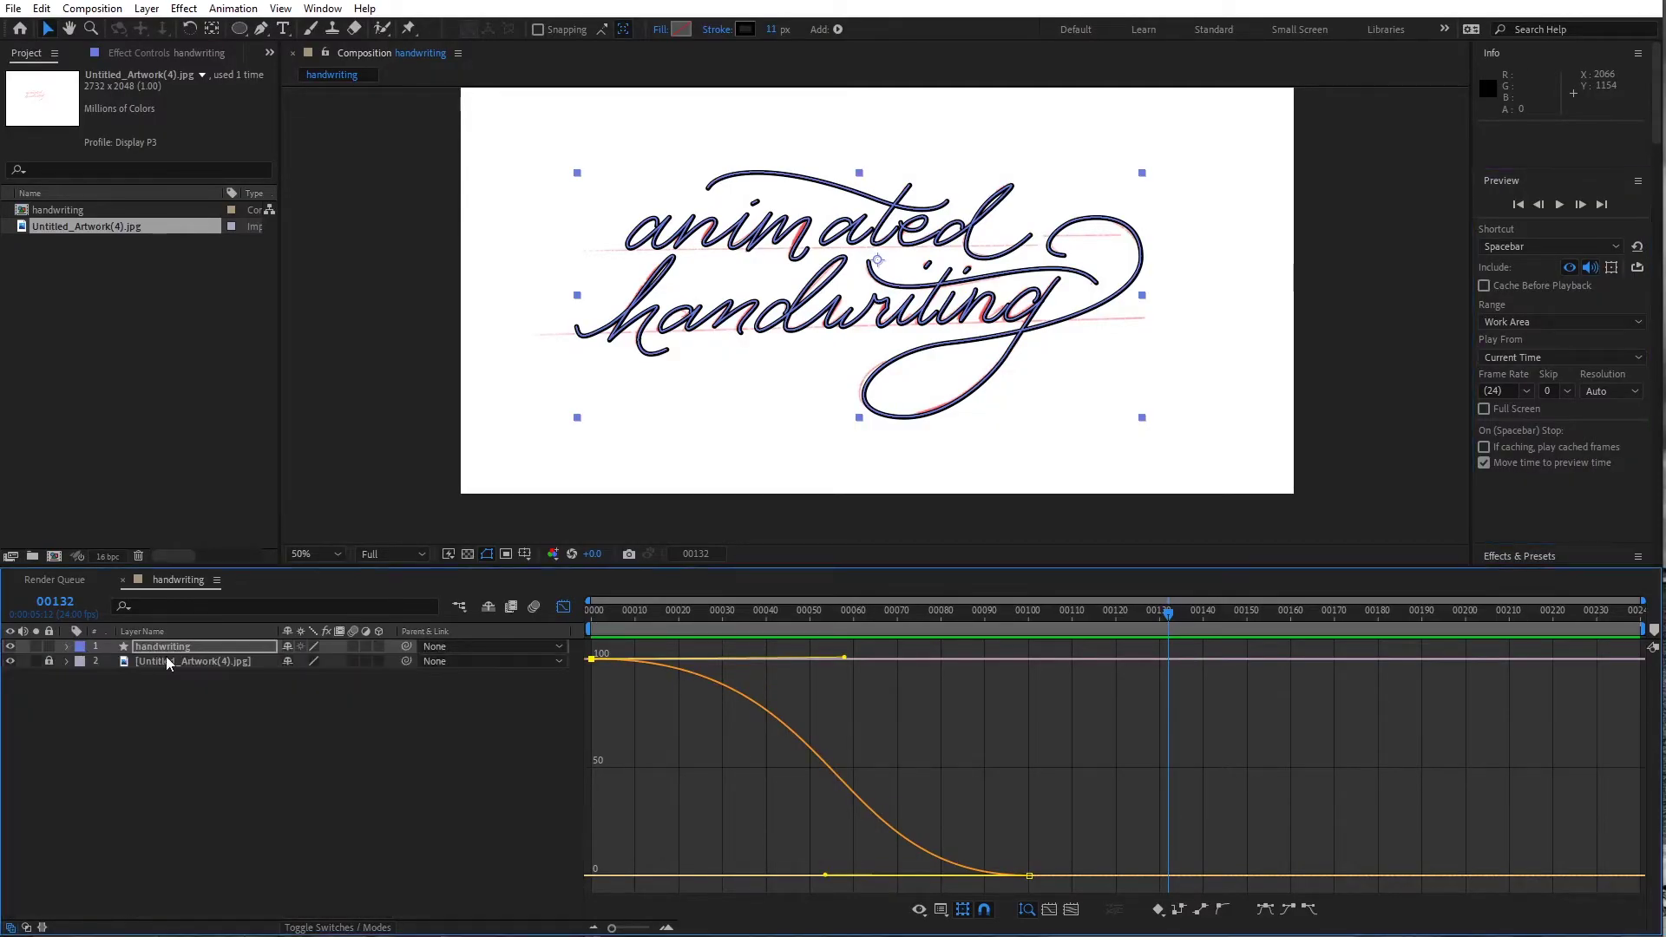
click(177, 647)
key(ctrl+d)
click(564, 609)
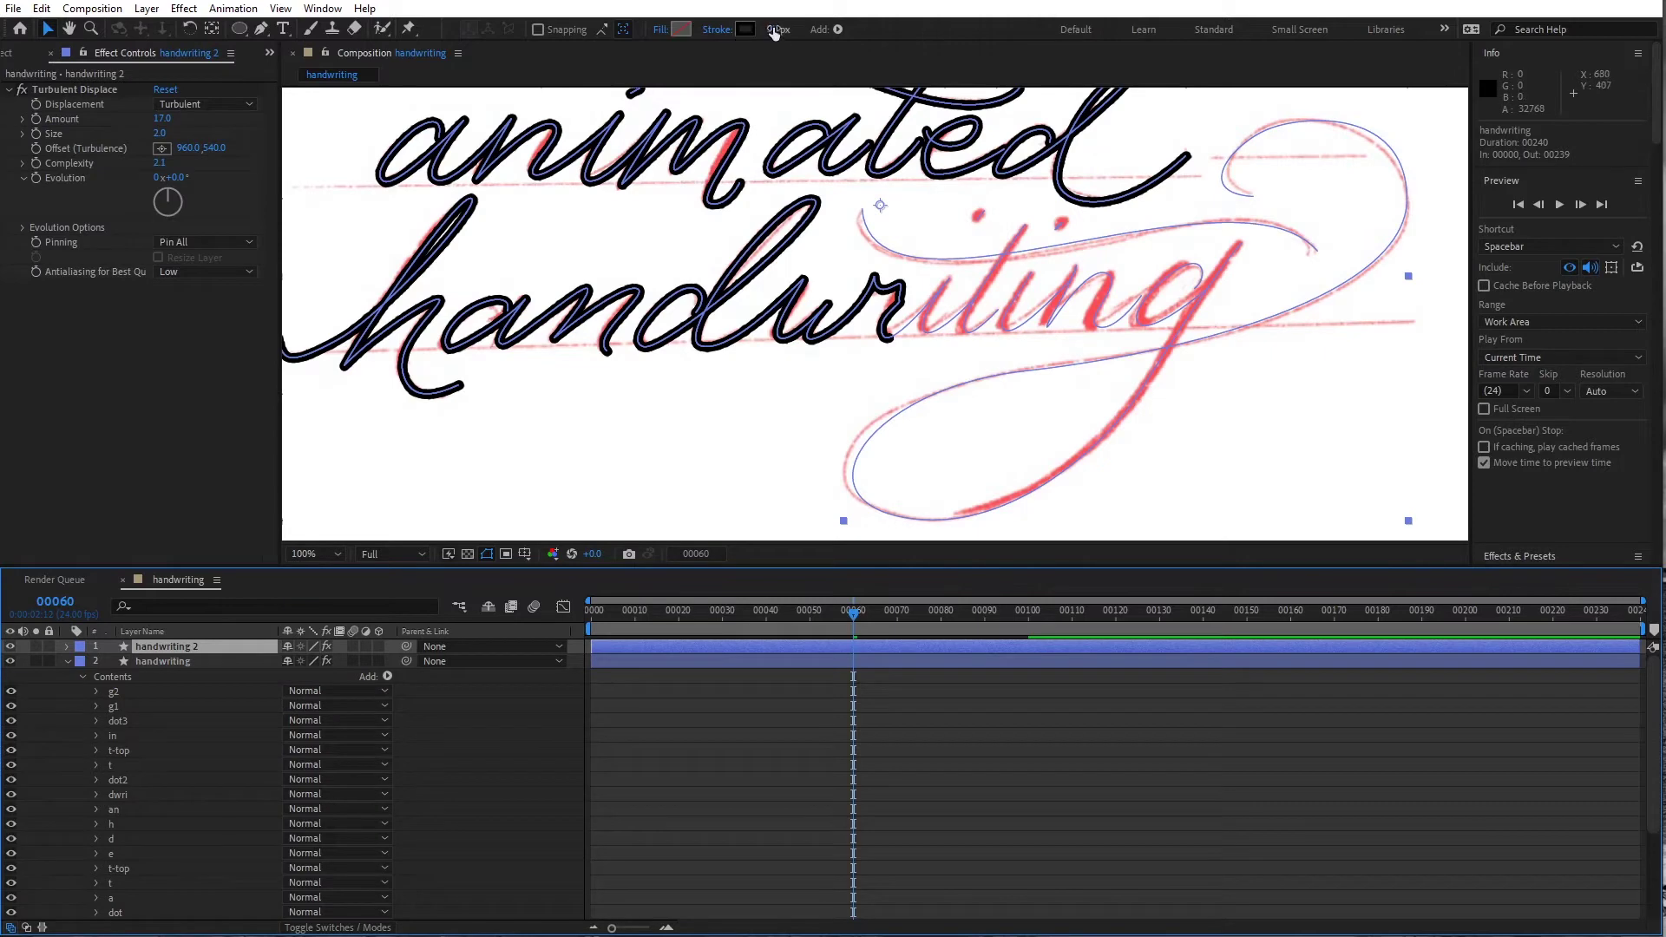
Give the handwriting 2 copy a 13 px stroke width and 52% opacity
drag(773, 30, 780, 29)
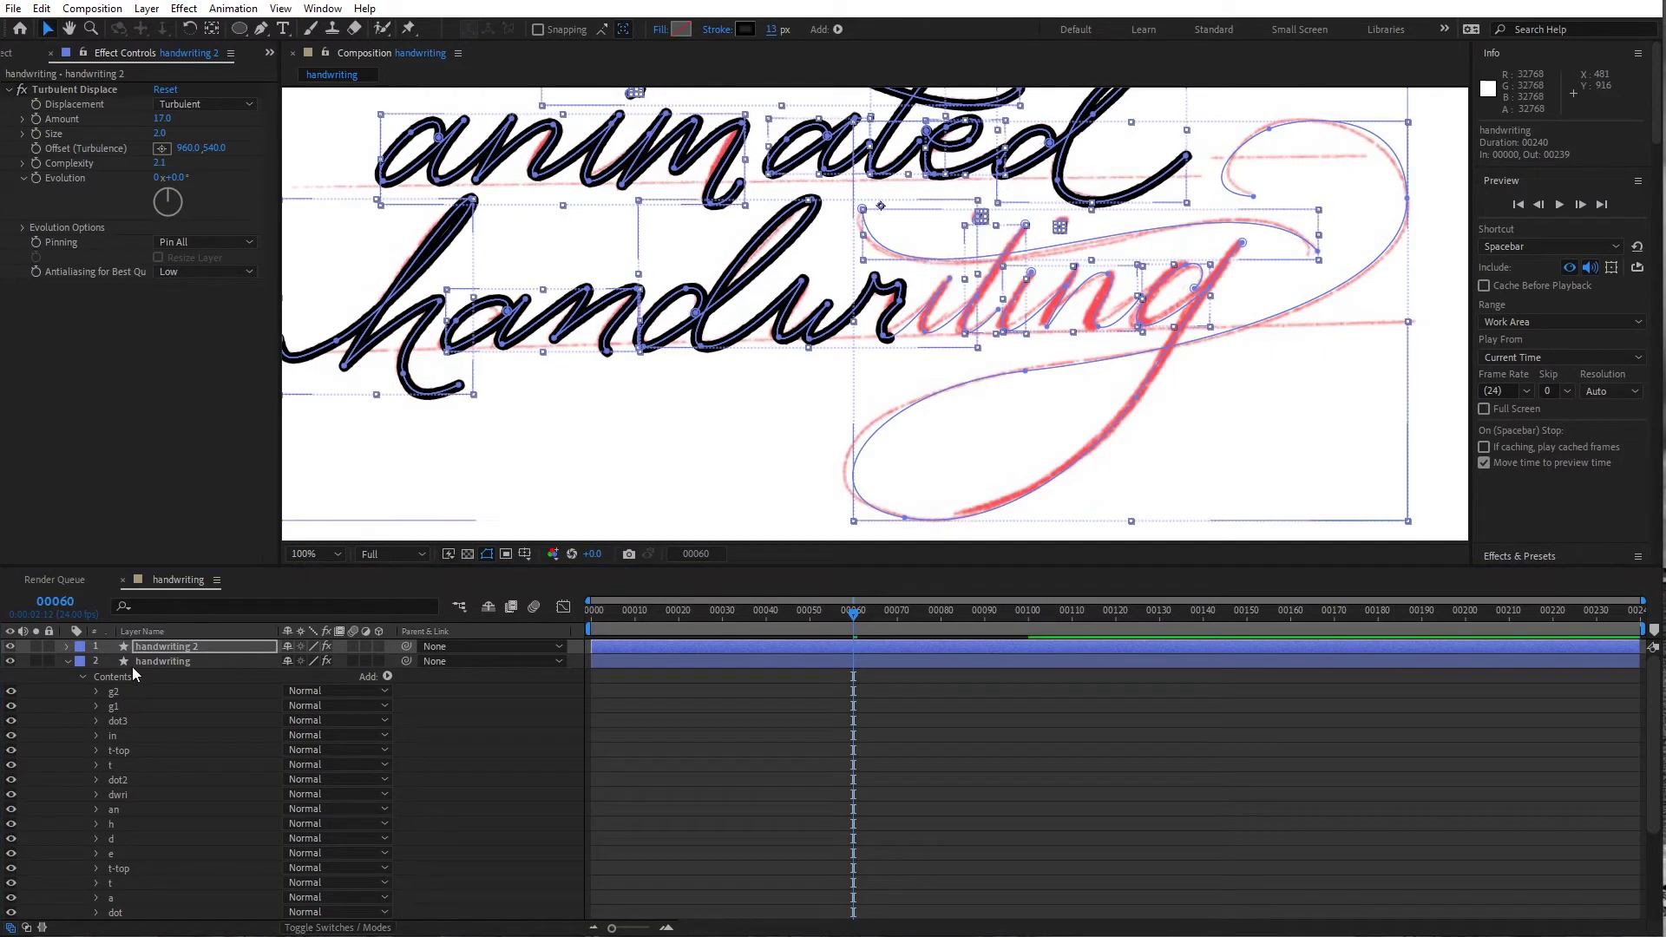
click(67, 646)
drag(280, 764, 276, 764)
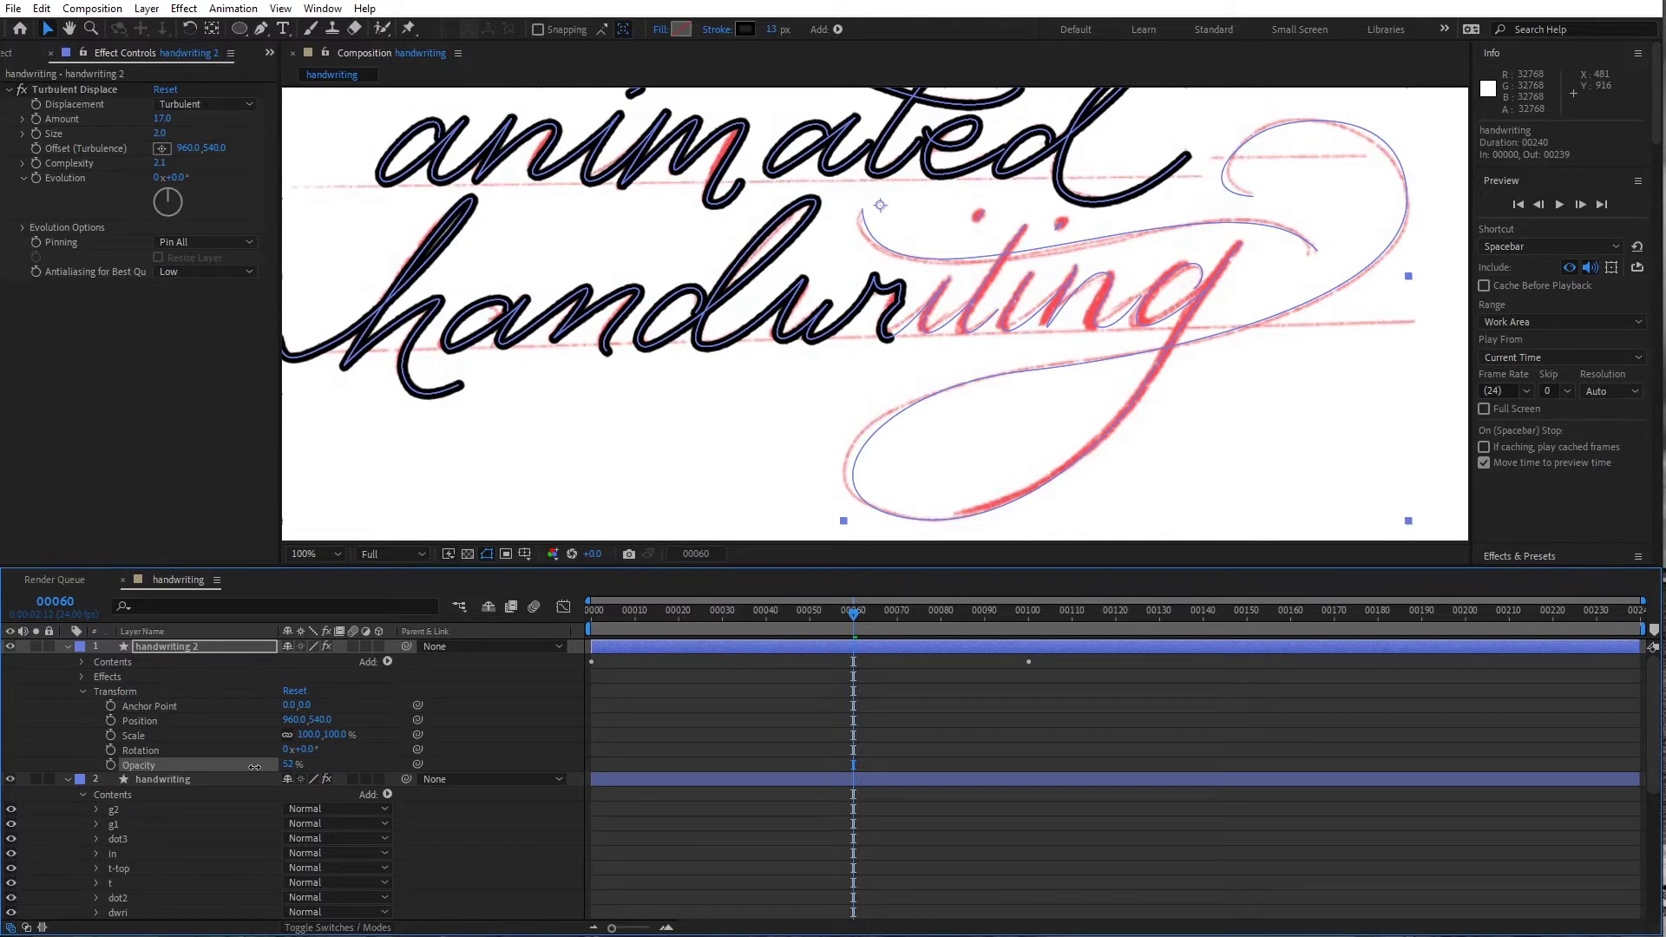
Remove handwriting 2's Start keyframes and pick-whip its Start to the original handwriting's Trim Paths Start
click(938, 118)
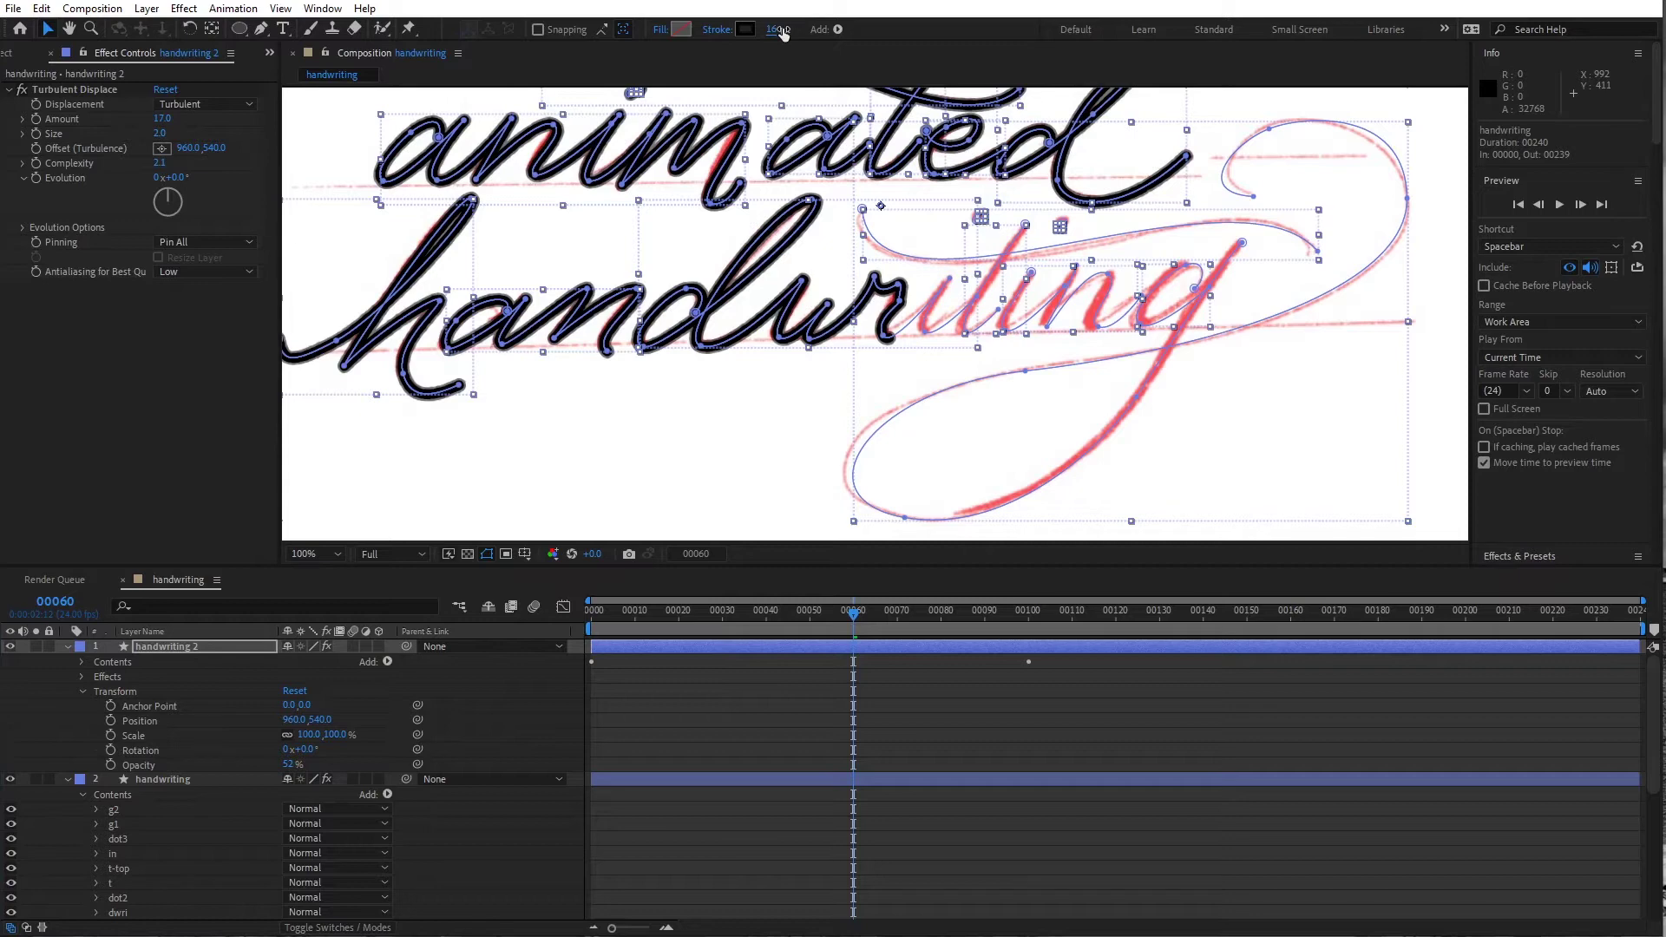
click(81, 662)
scroll(126, 821, down, 5)
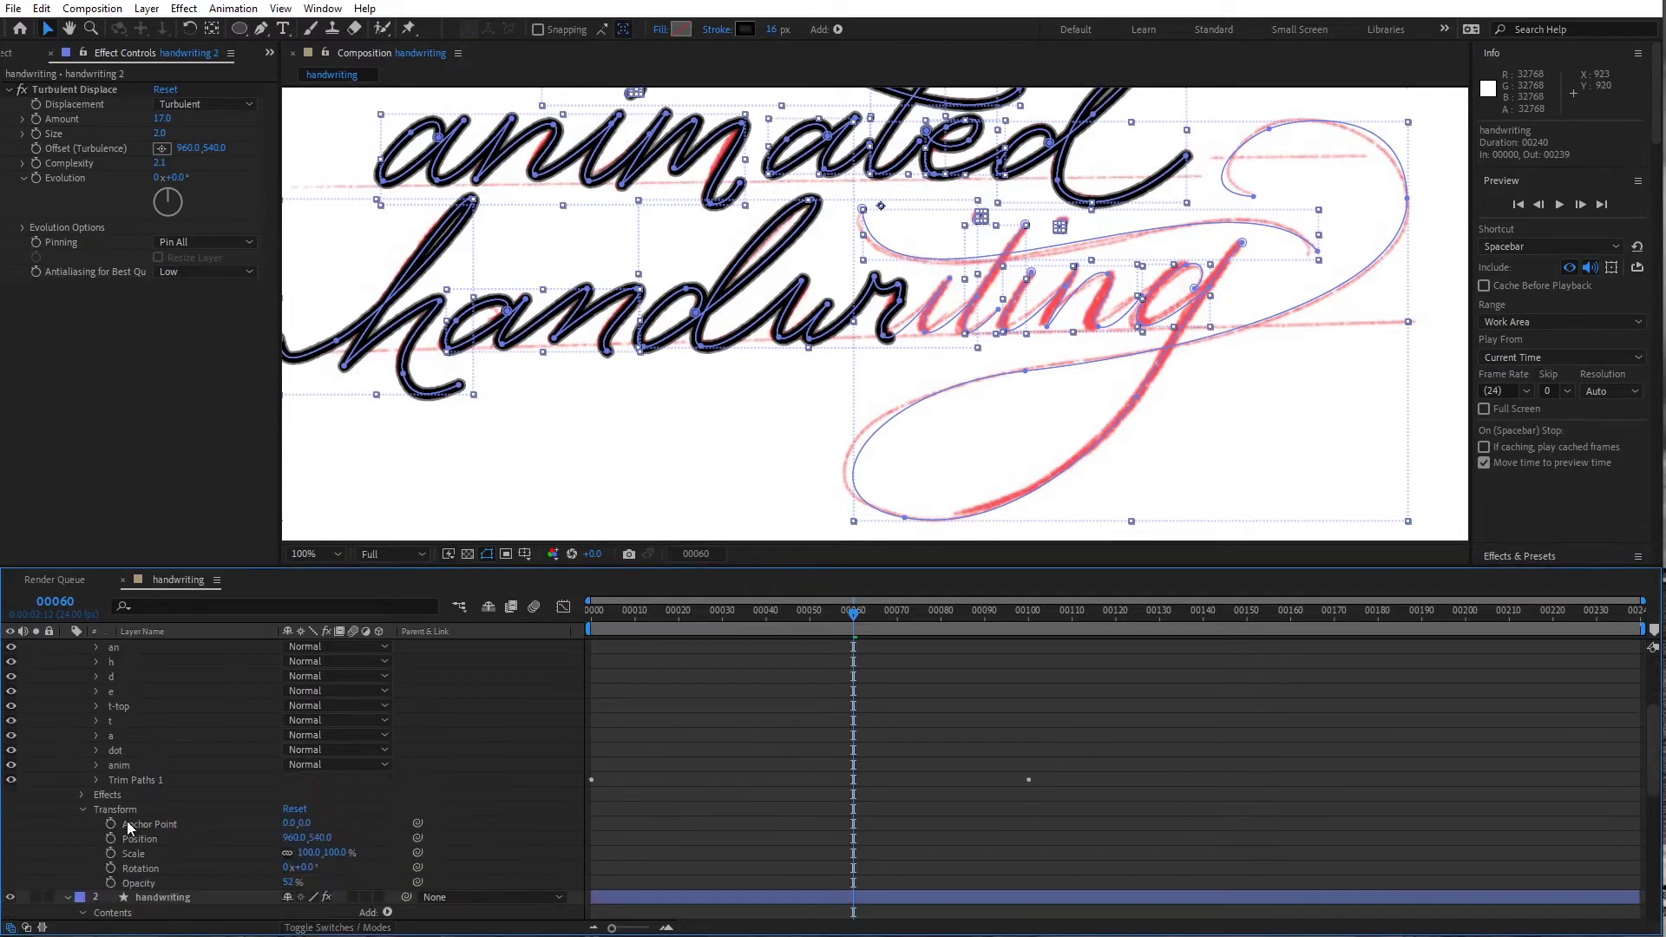
click(96, 780)
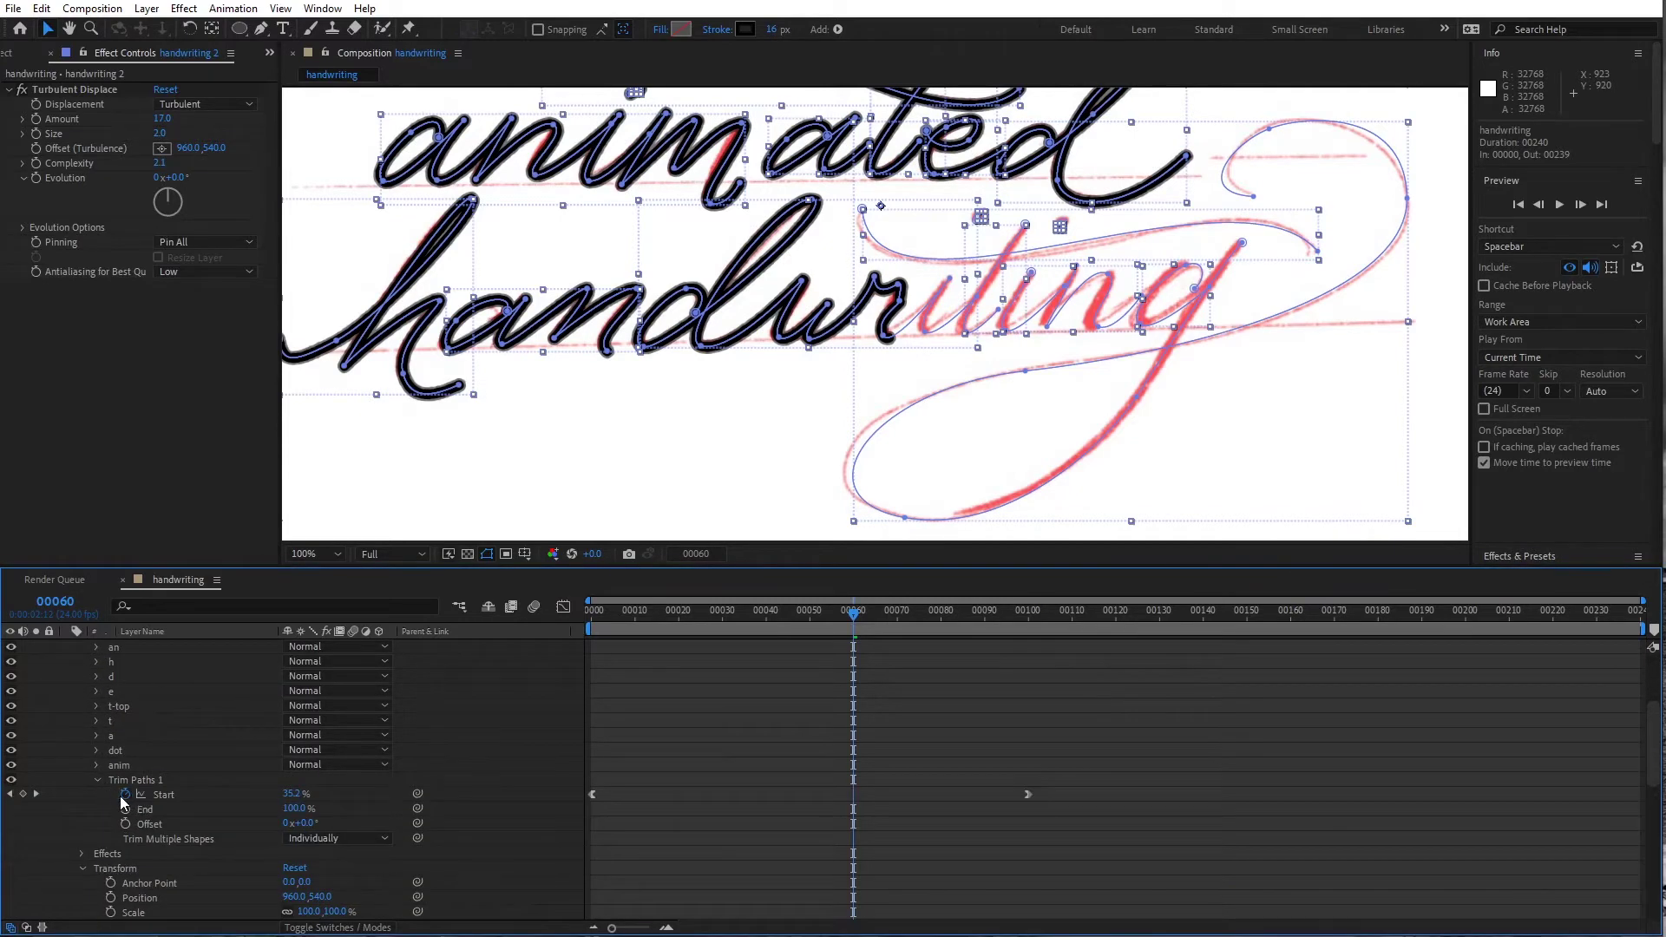
click(126, 795)
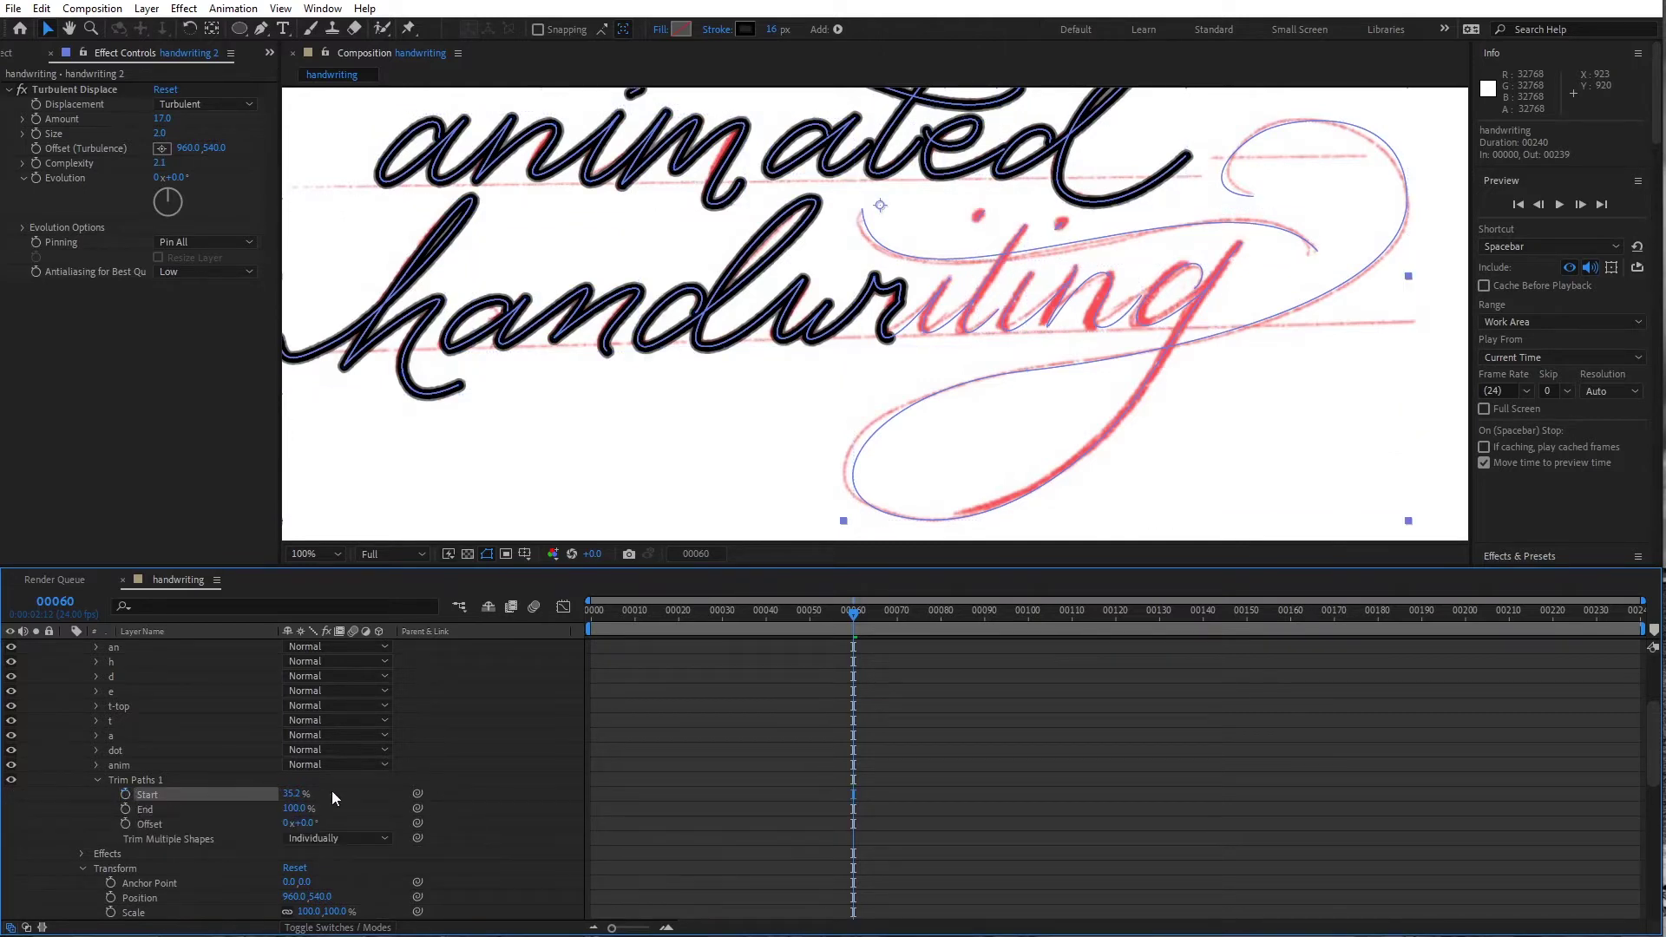
drag(417, 794, 190, 824)
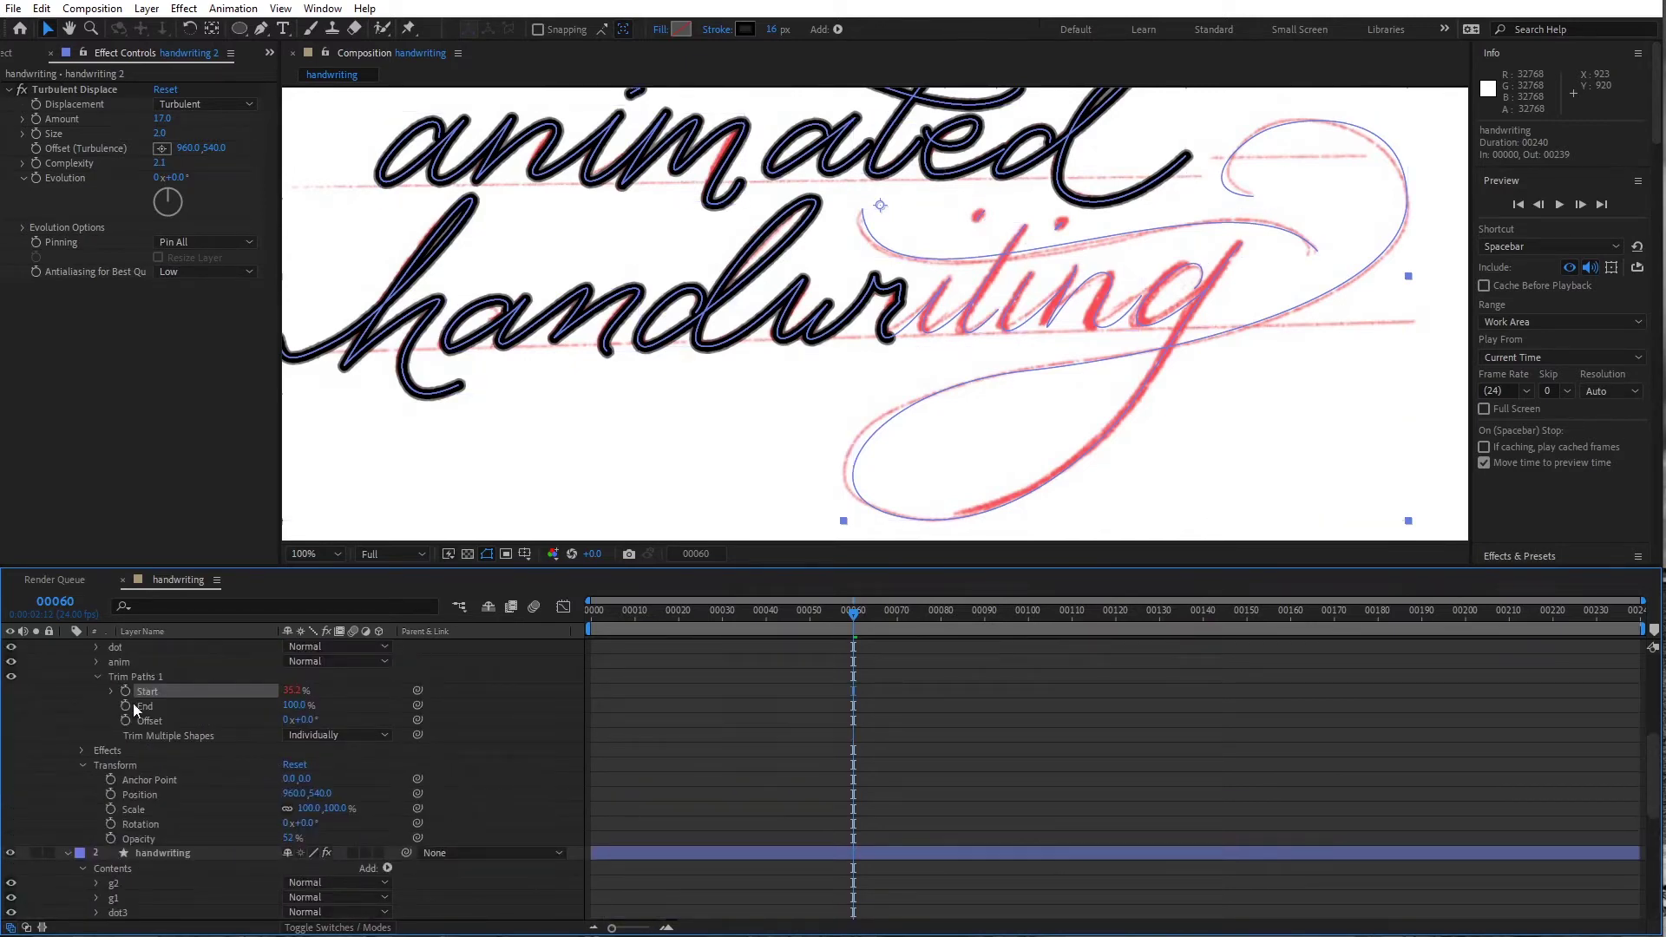
click(108, 690)
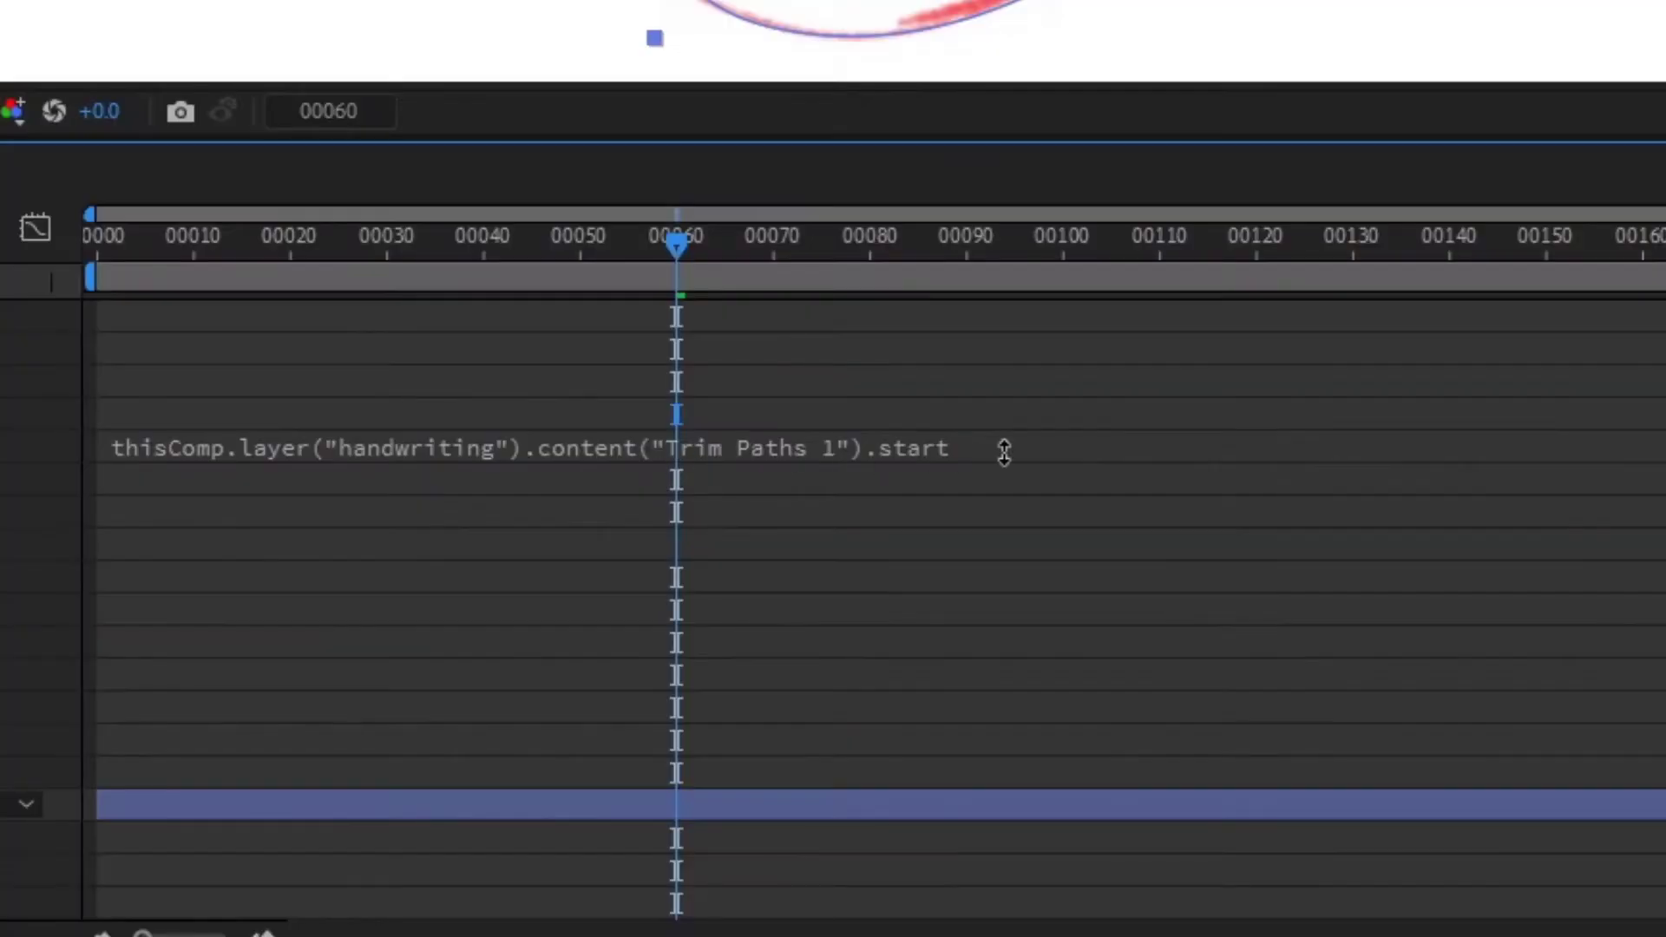
Append .valueAtTime(time-2/24) to the Start expression so it lags two frames
click(1037, 449)
click(1056, 447)
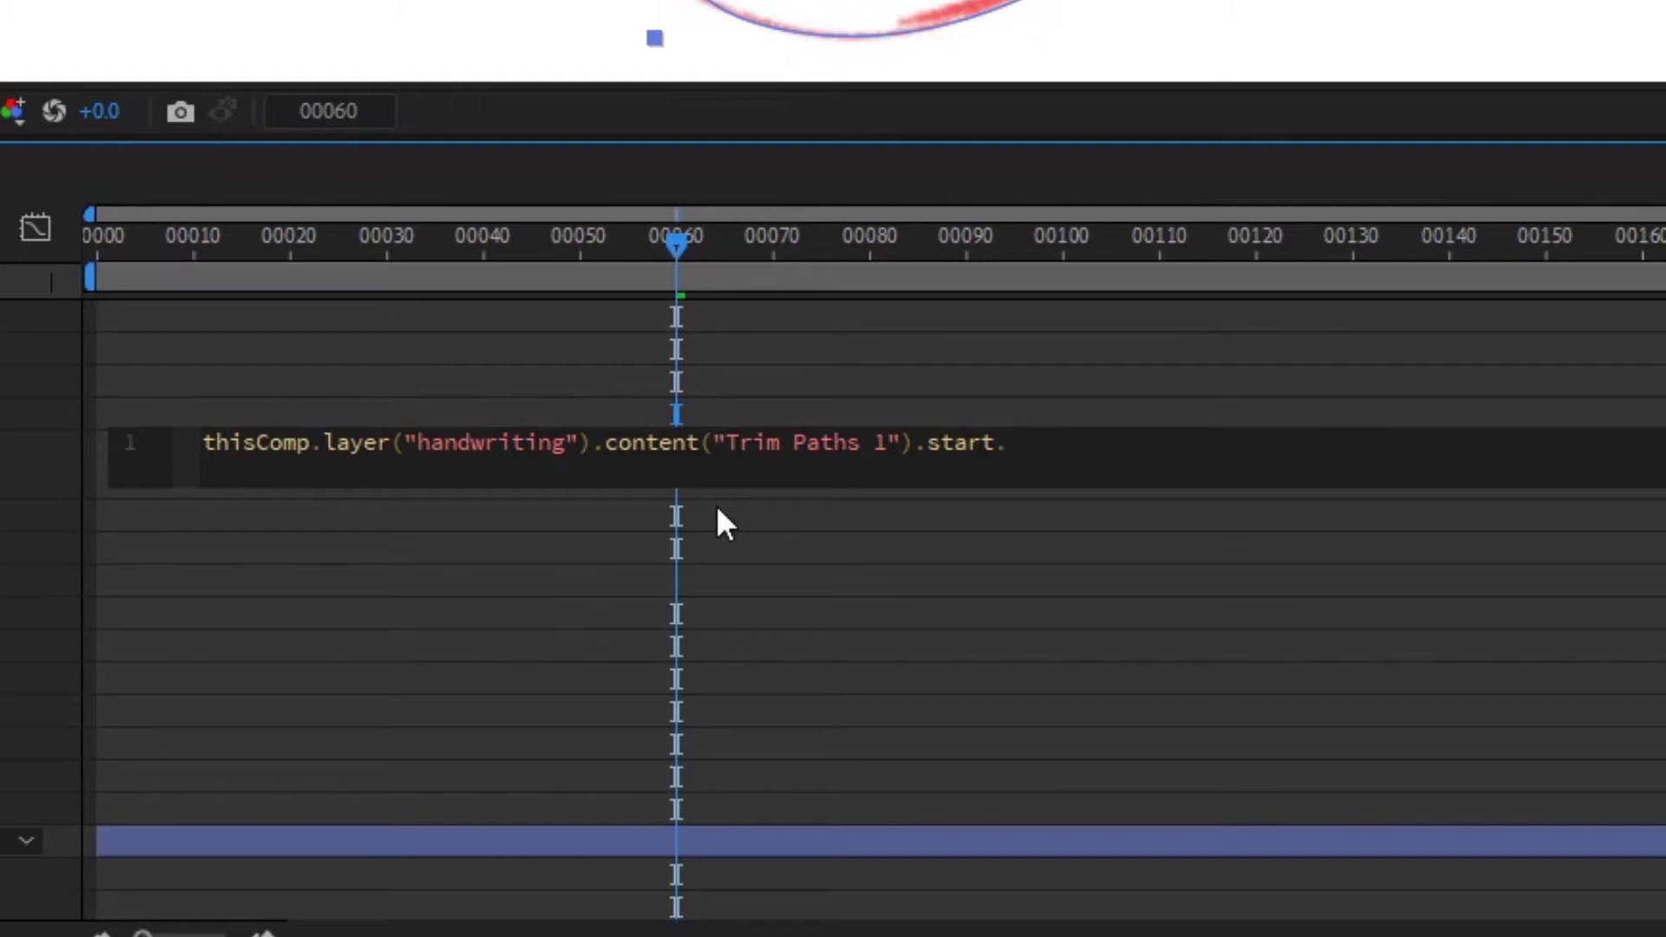
text(.val)
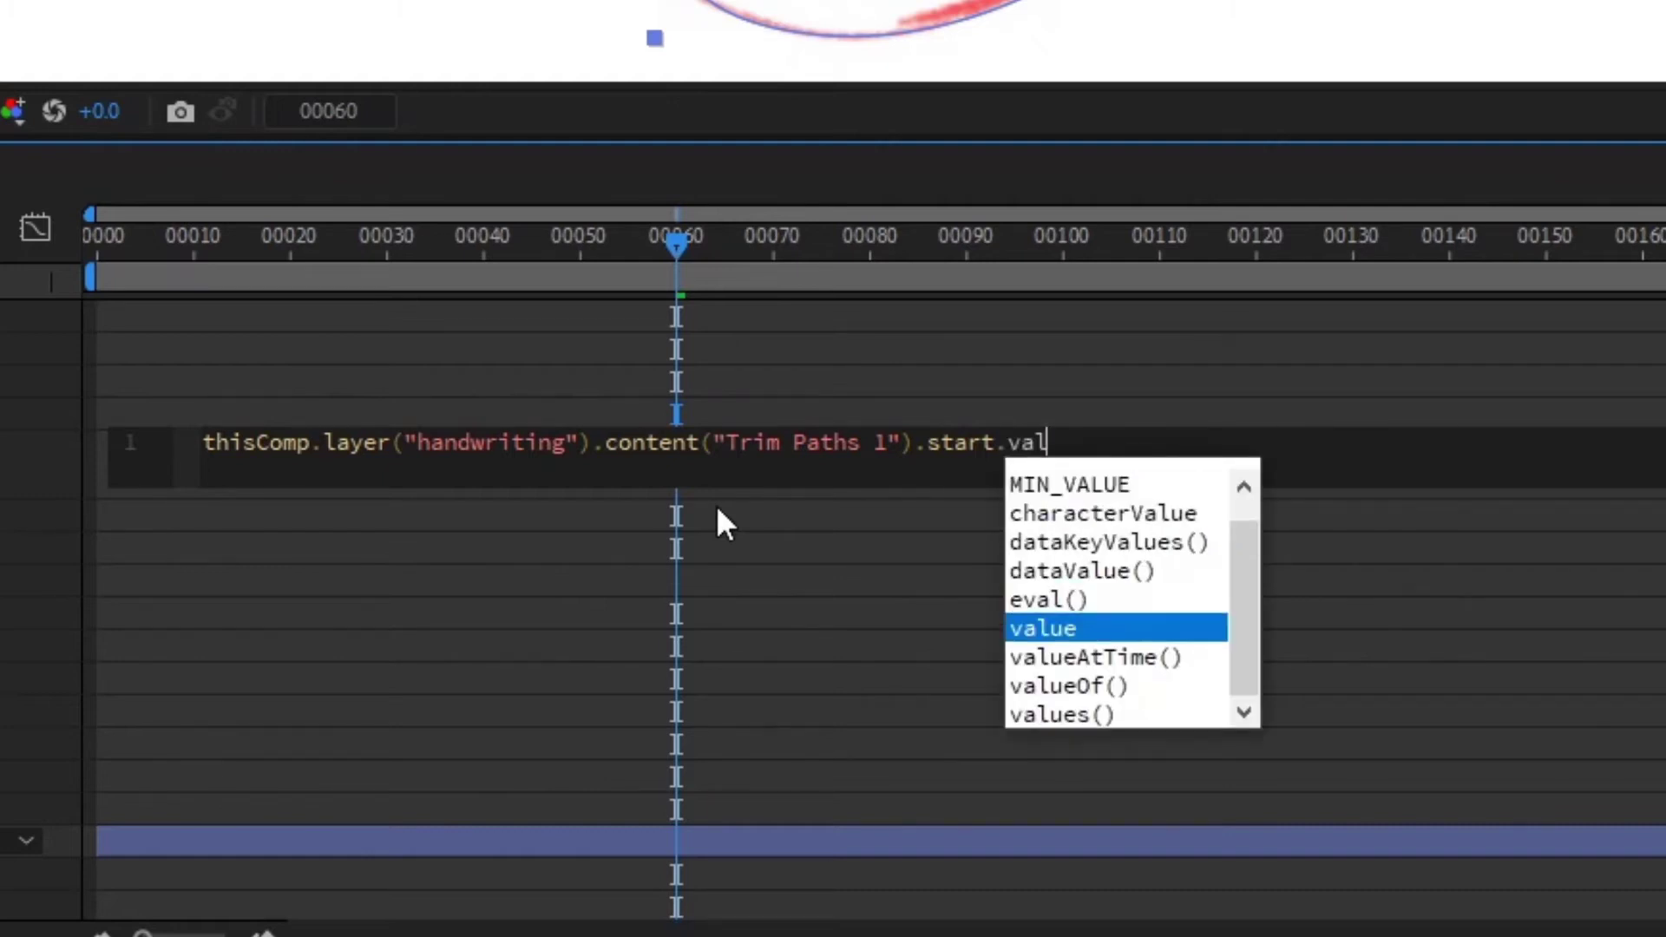
text(ueA)
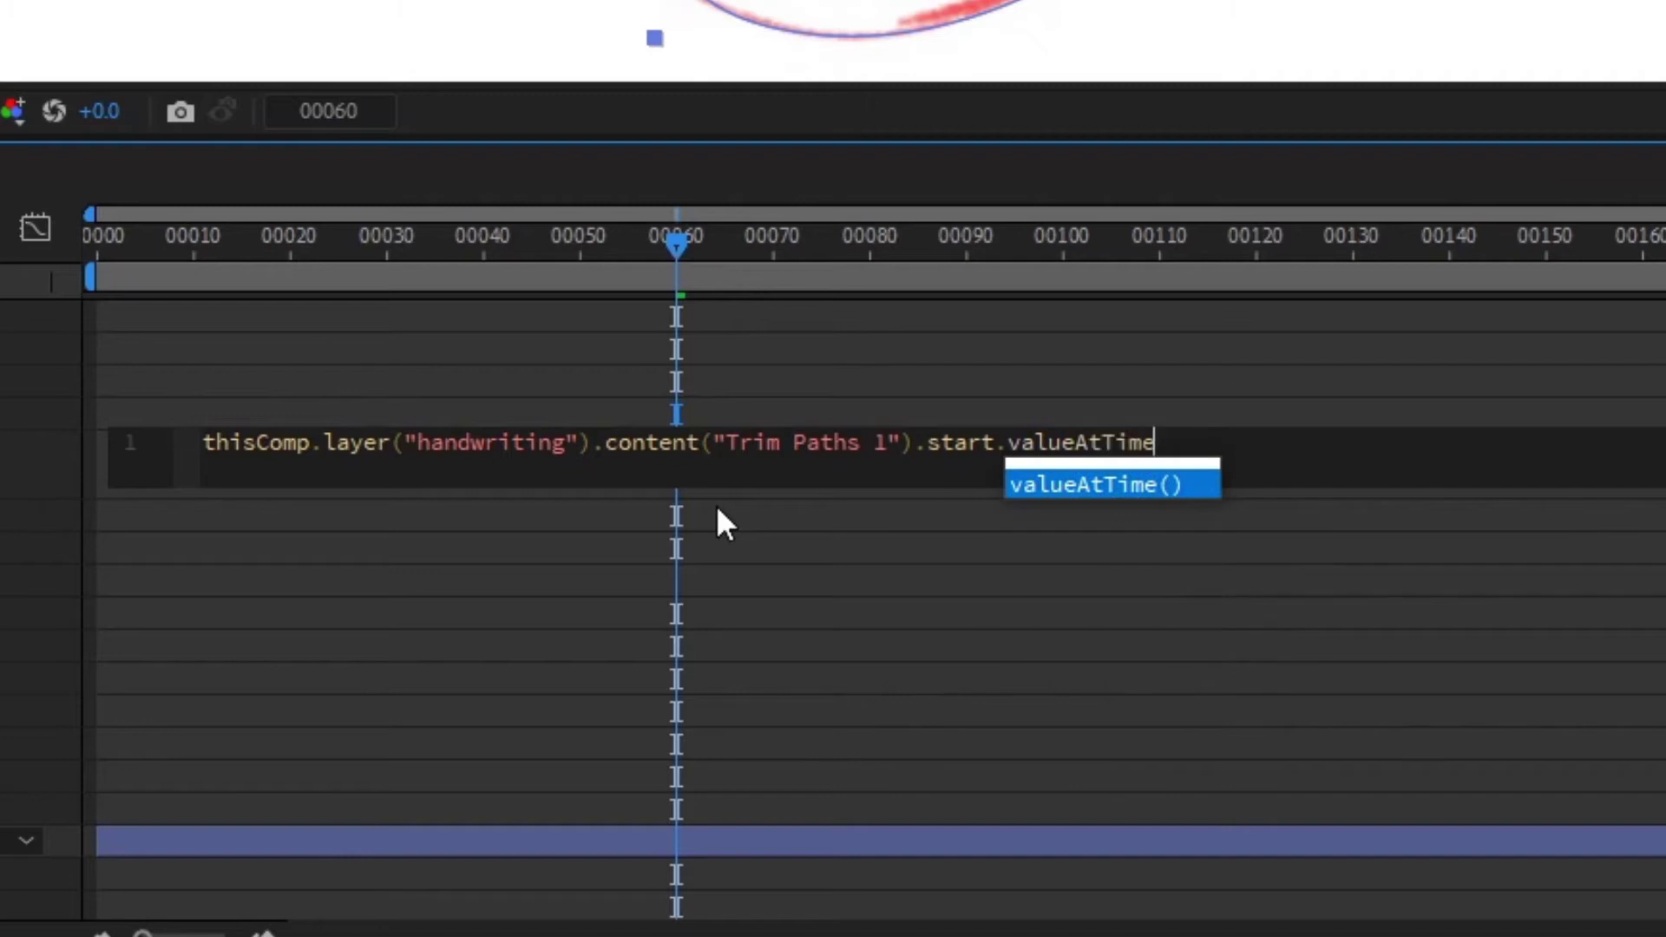
text(tTime)
key(Return)
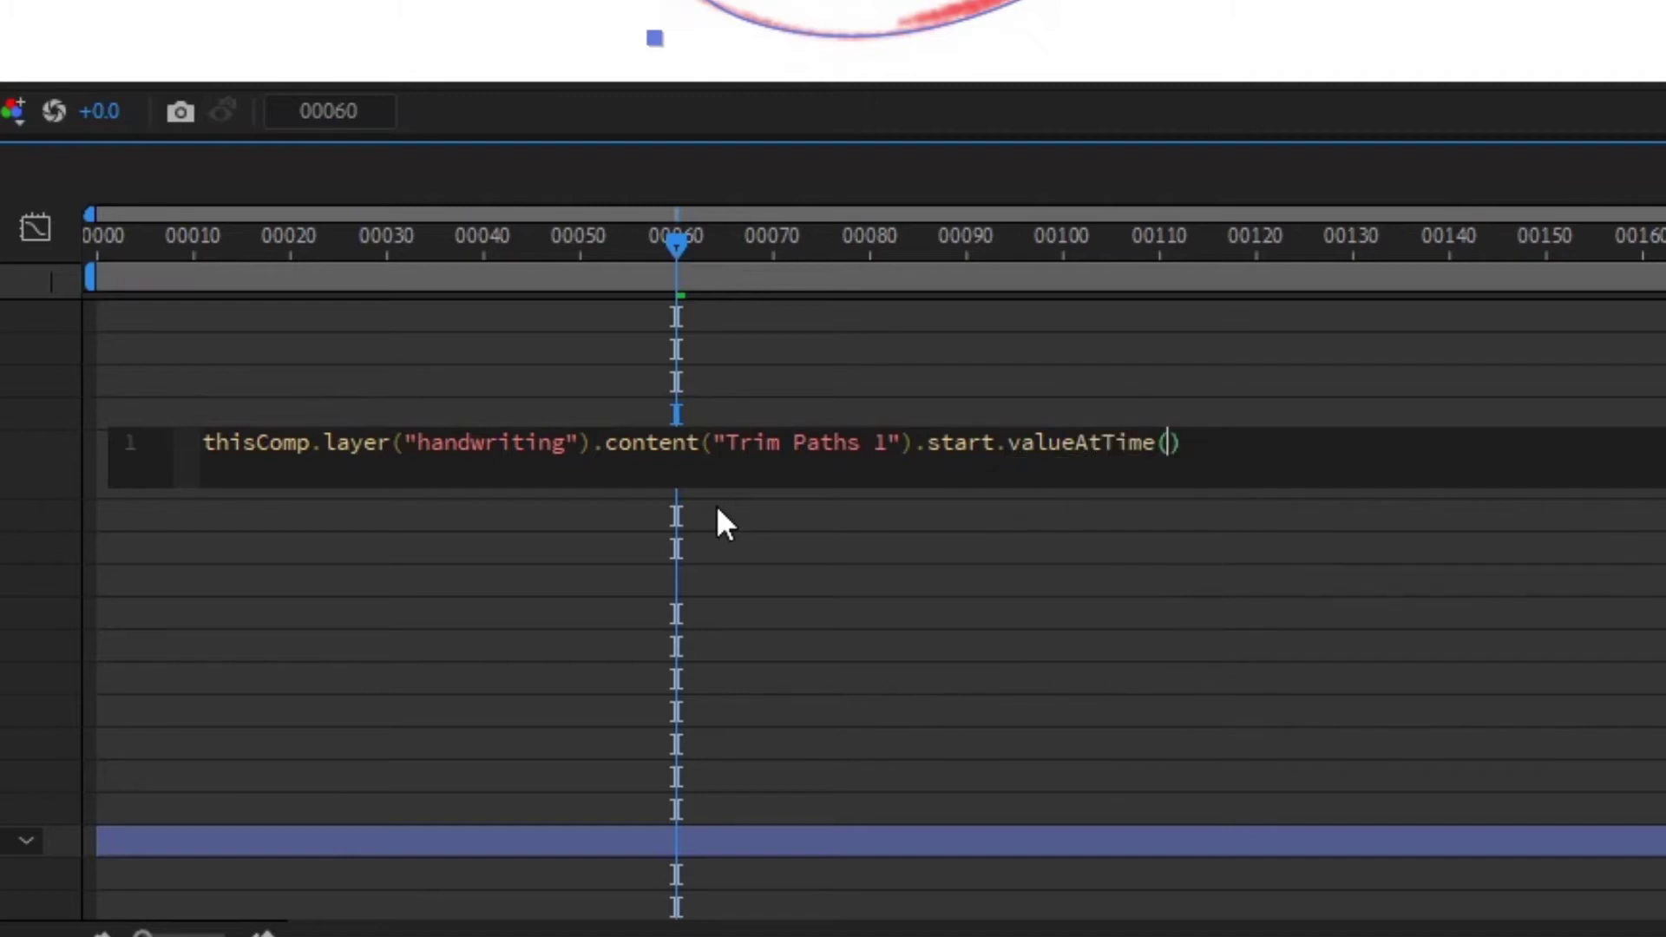
text(time-2/24)
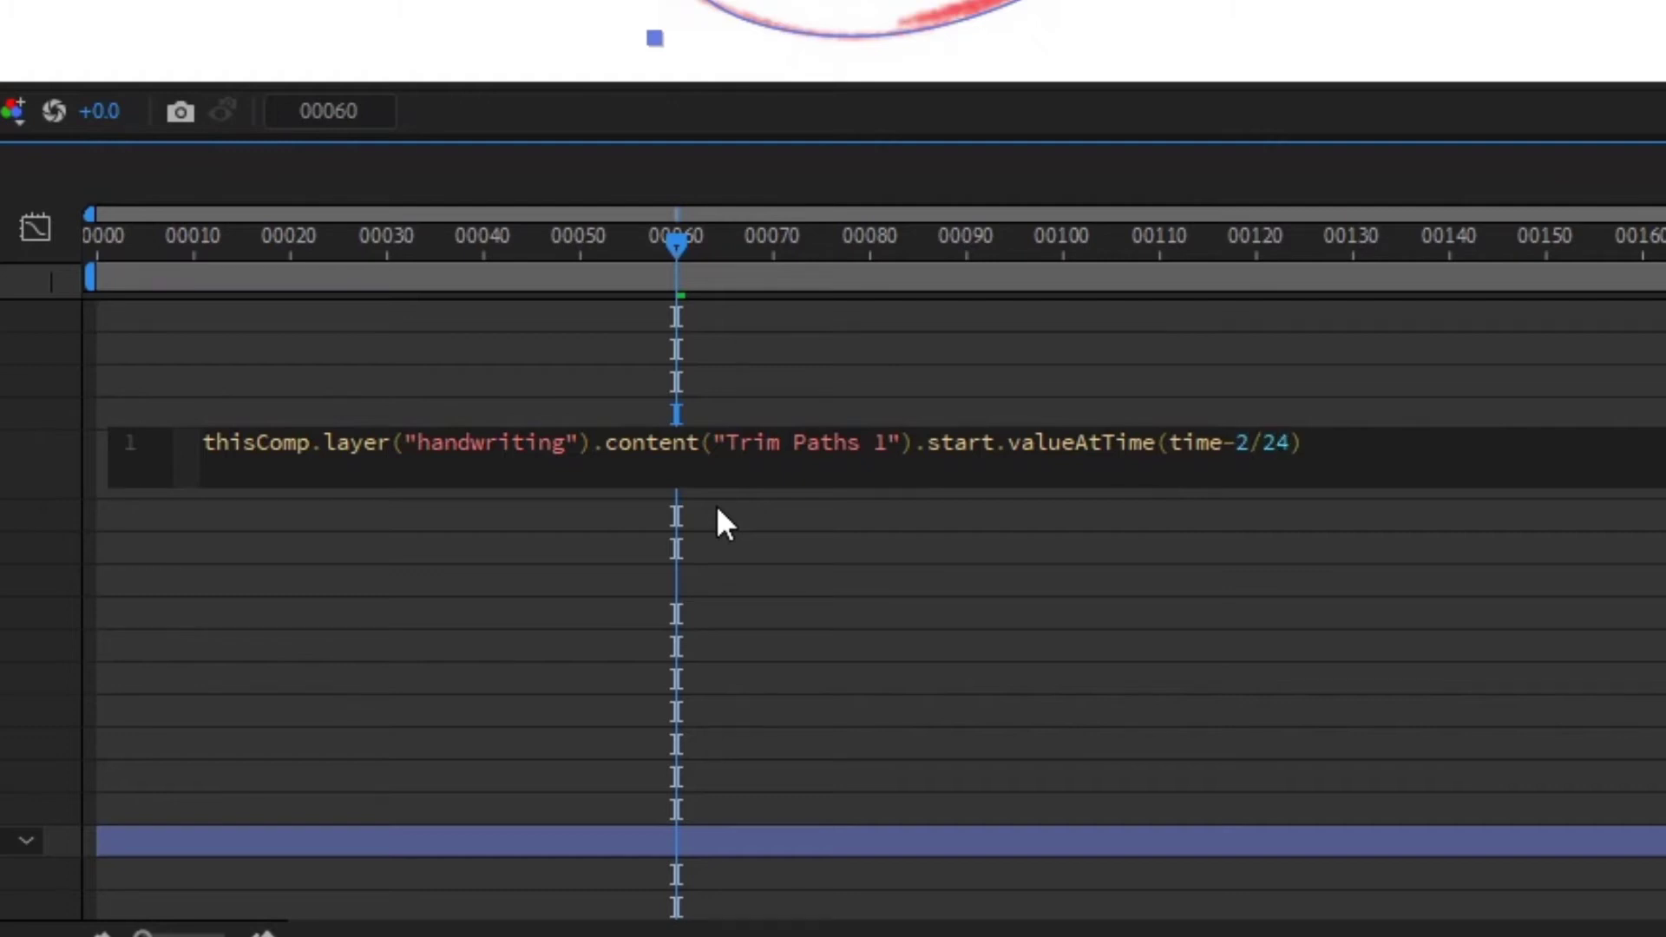
click(1368, 401)
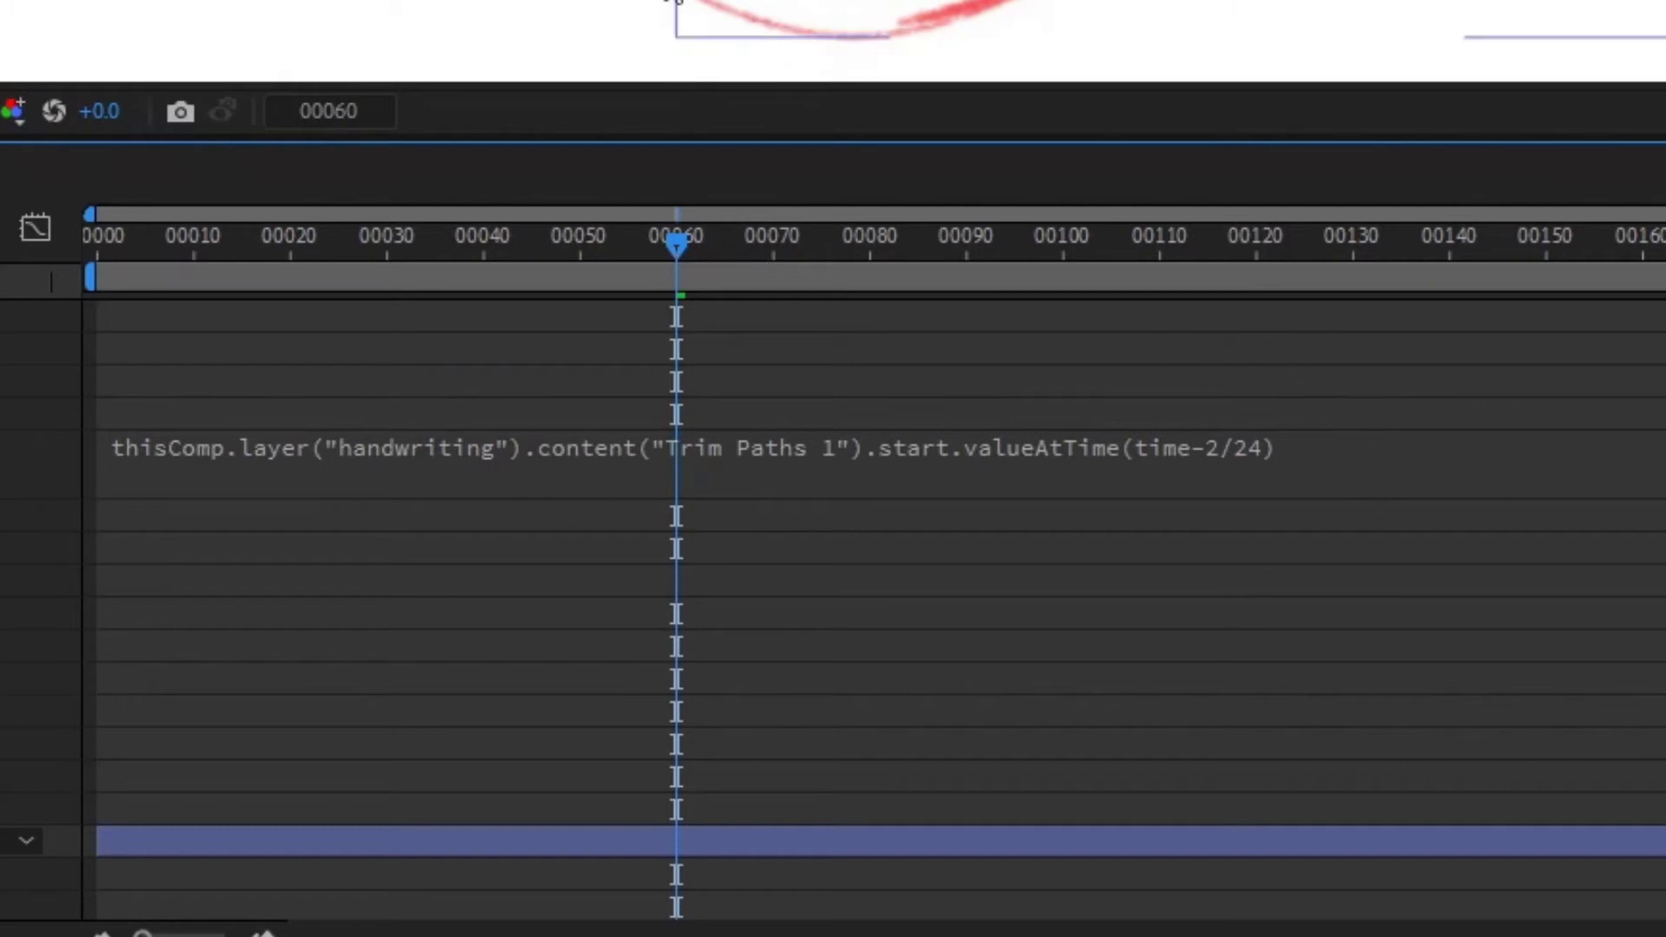
Scrub and play back both handwriting layers writing on, returning to where only the 'a' is drawn
drag(681, 257, 707, 248)
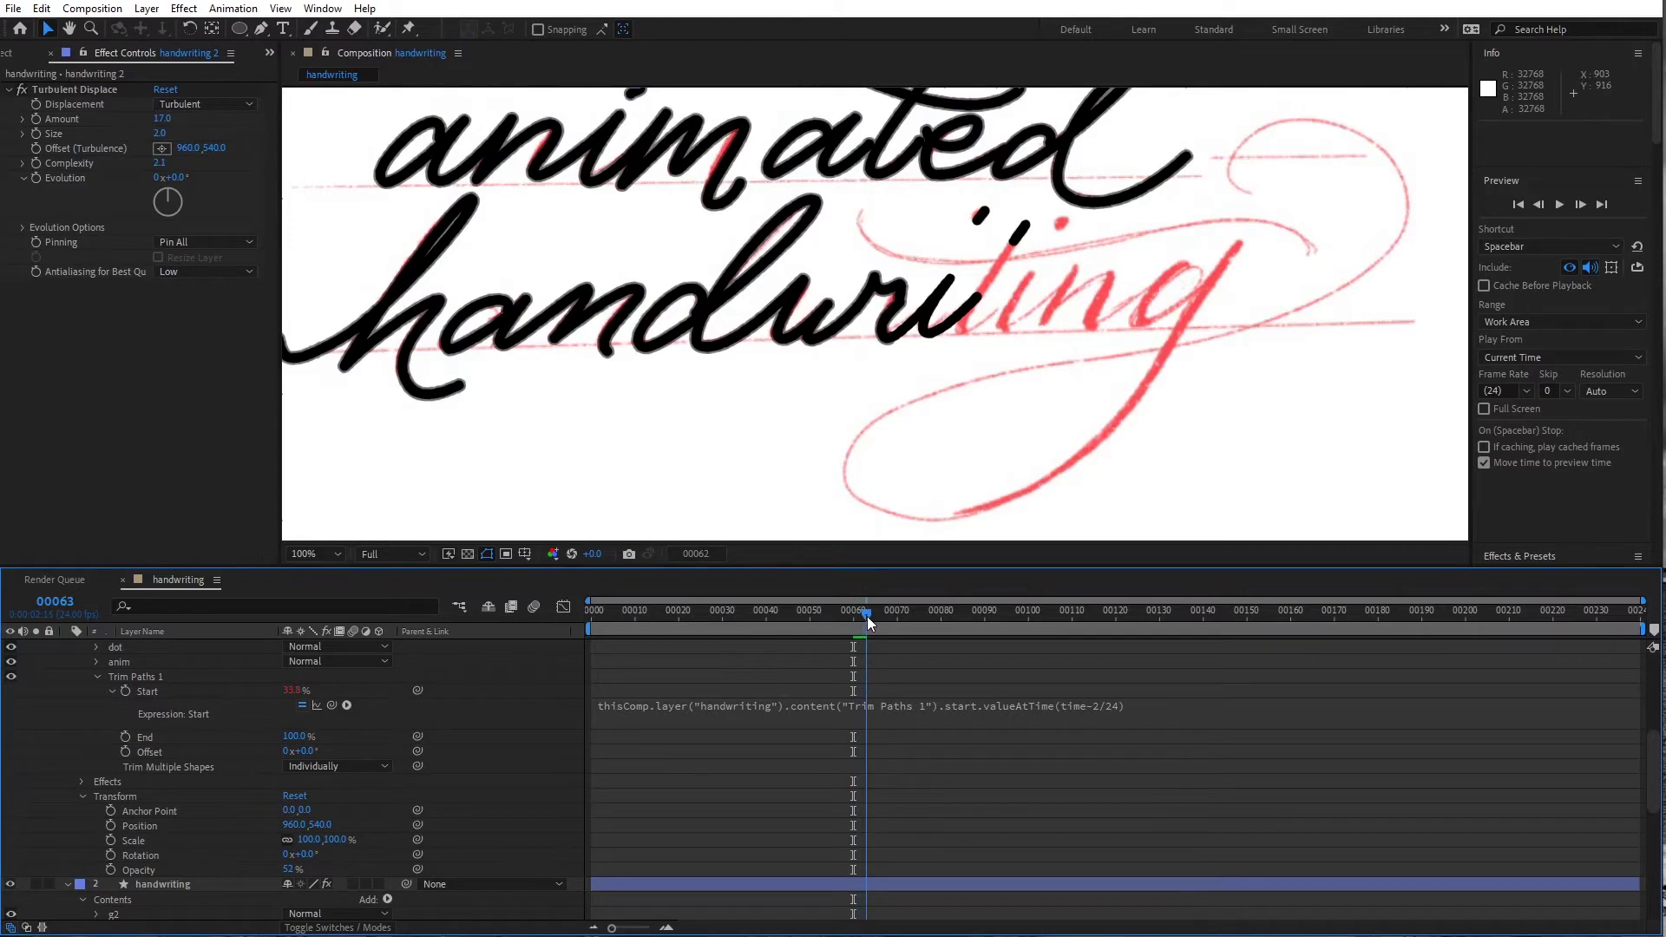
mouse_move(866, 616)
mouse_down()
mouse_move(965, 601)
mouse_move(589, 607)
mouse_up()
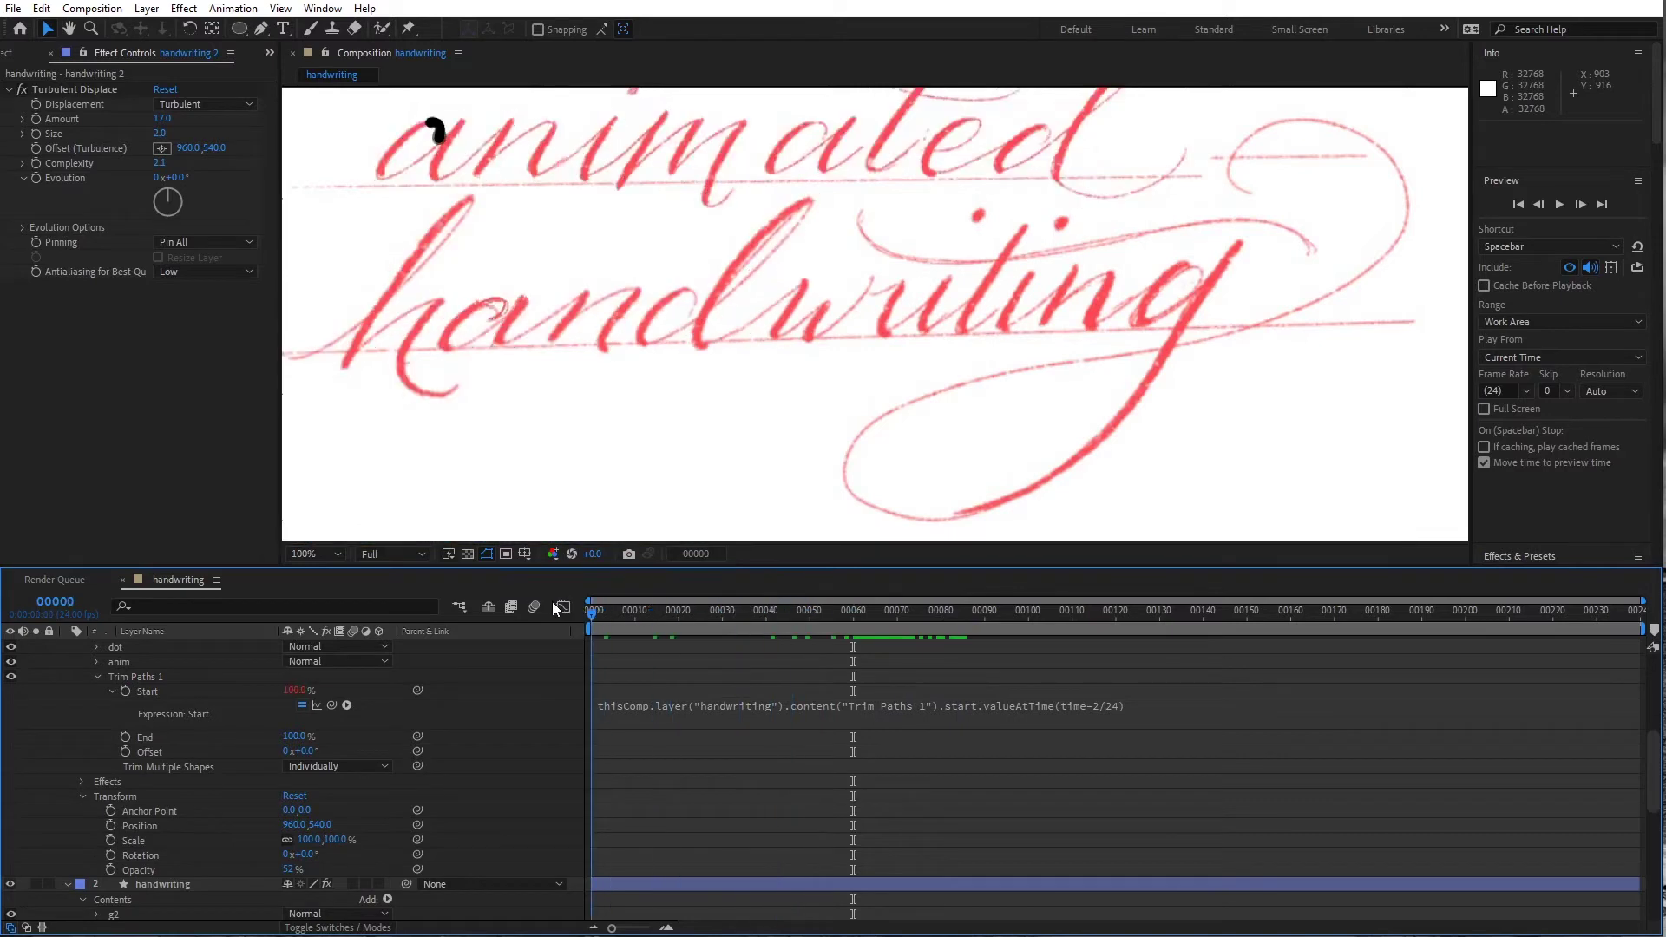
click(1559, 205)
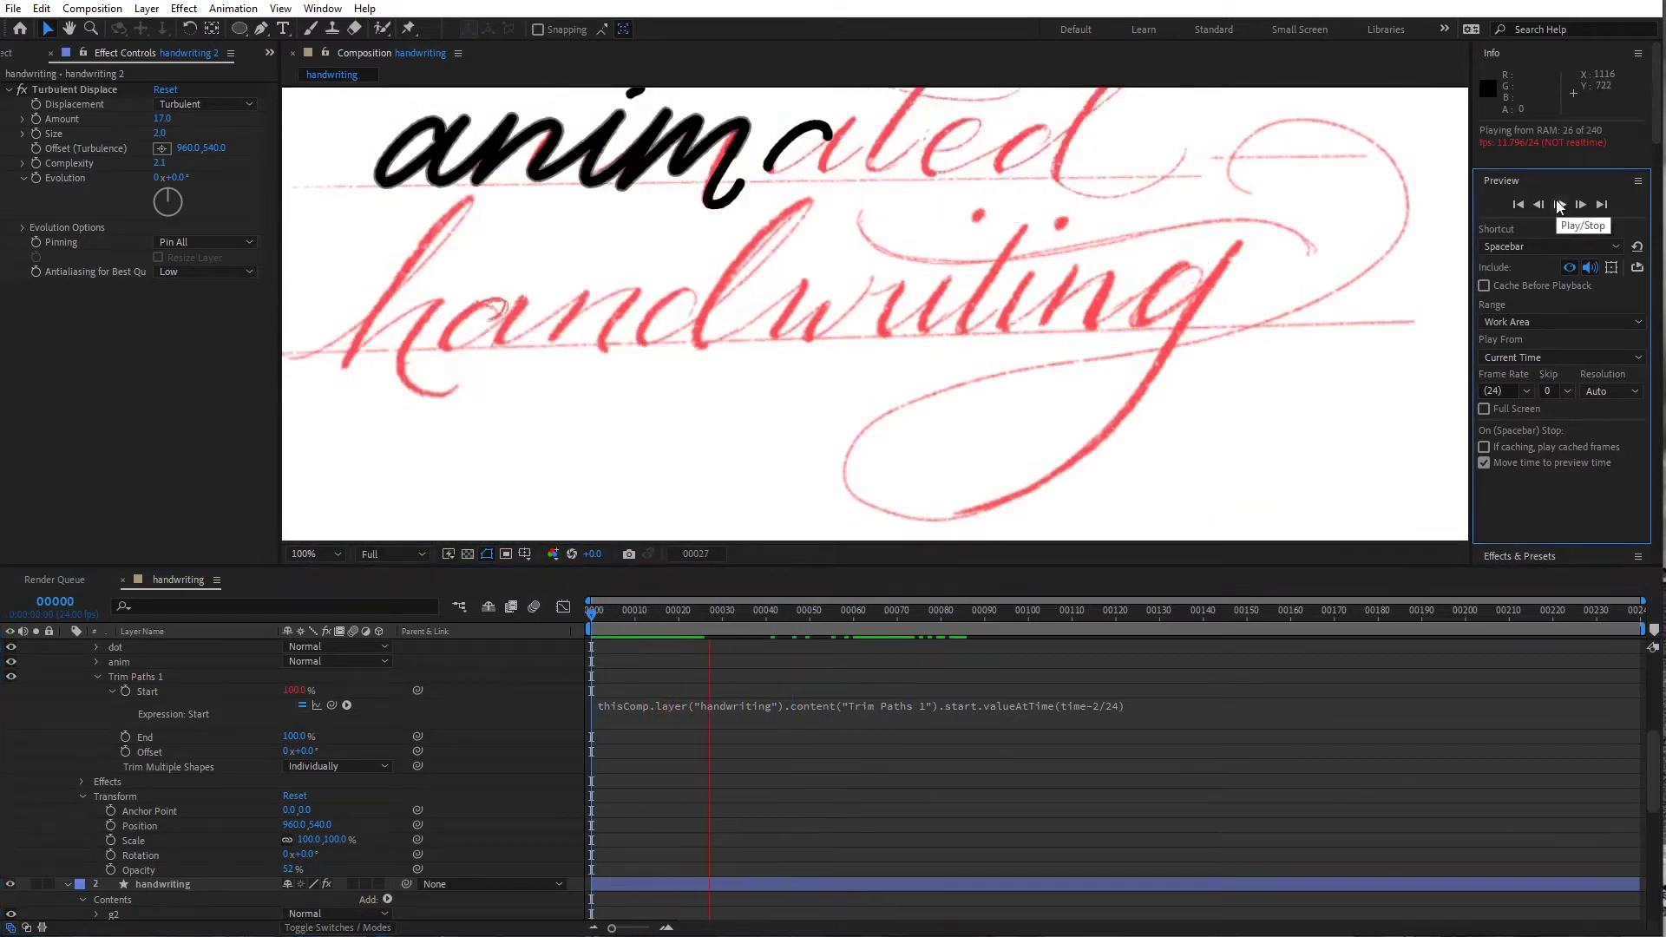
key(space)
mouse_move(708, 611)
mouse_down()
mouse_move(602, 625)
mouse_move(770, 627)
mouse_up()
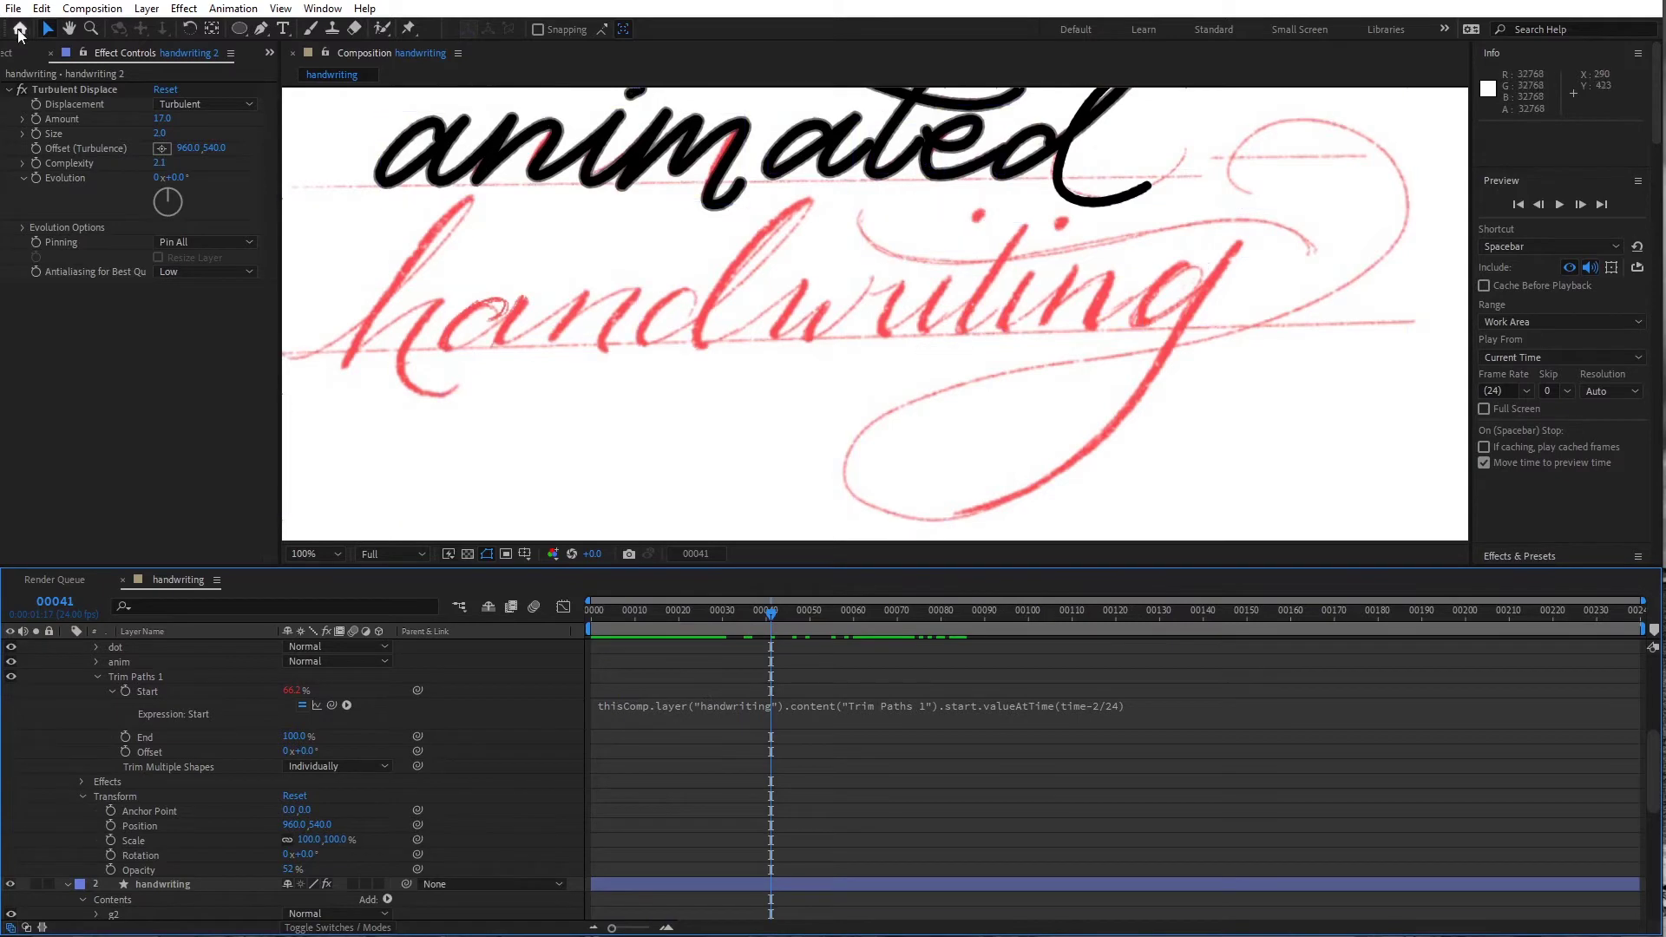
click(183, 7)
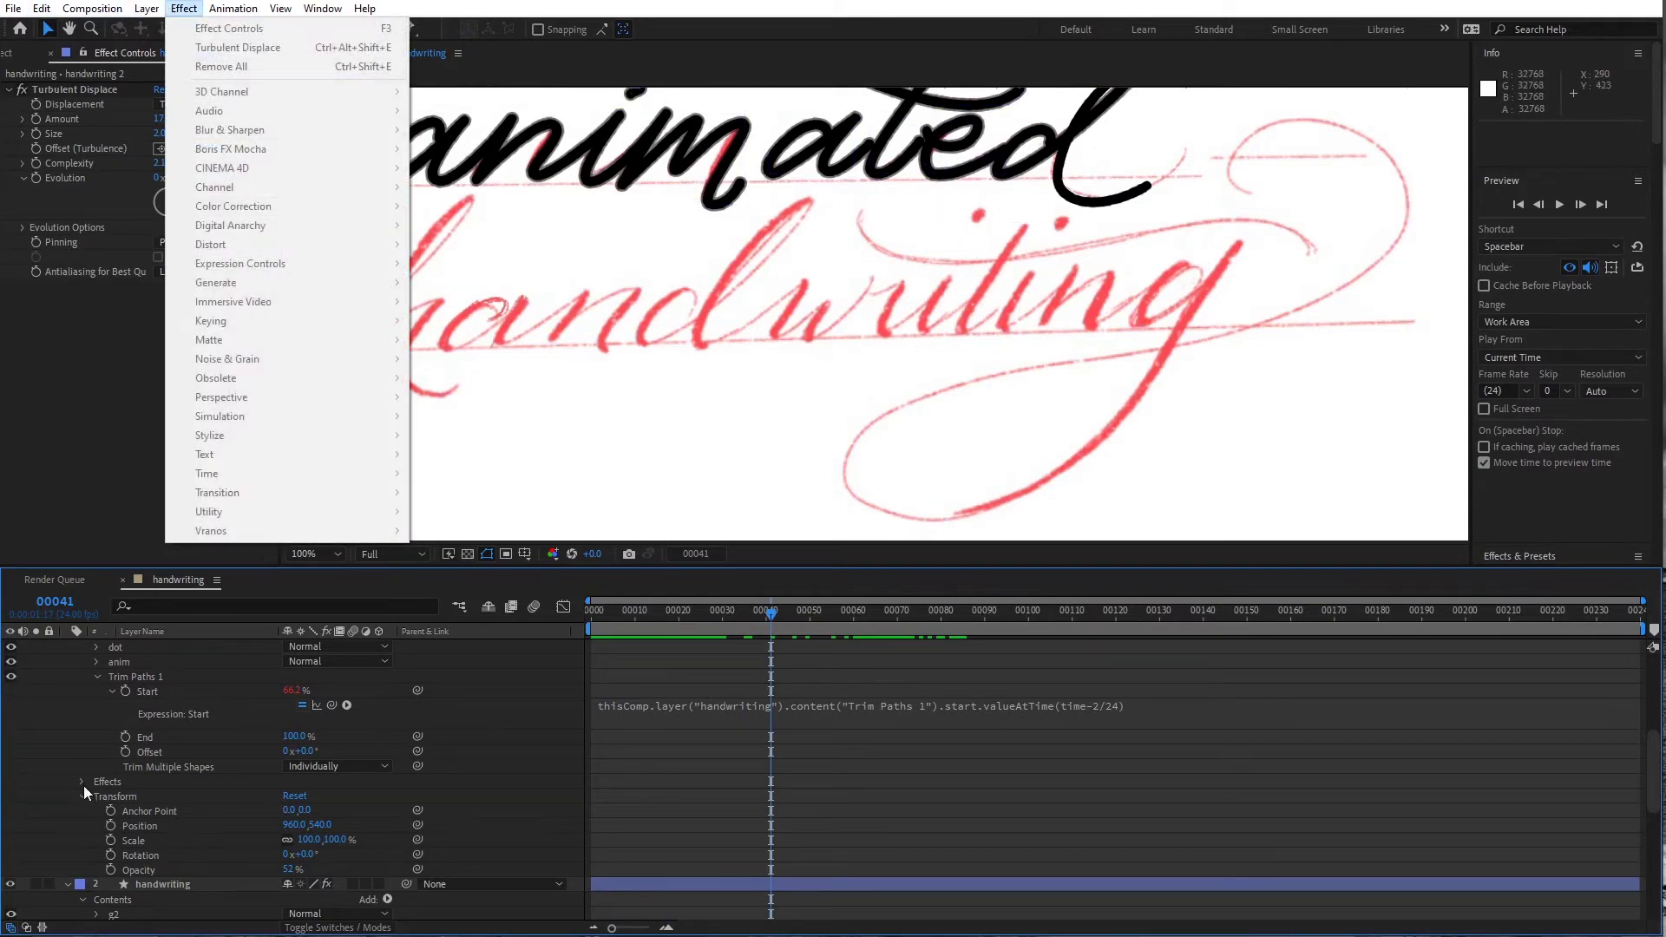
Select handwriting 2 and raise its Turbulent Displace Amount from 17 to 69
click(169, 715)
scroll(174, 694, up, 8)
click(177, 651)
click(183, 8)
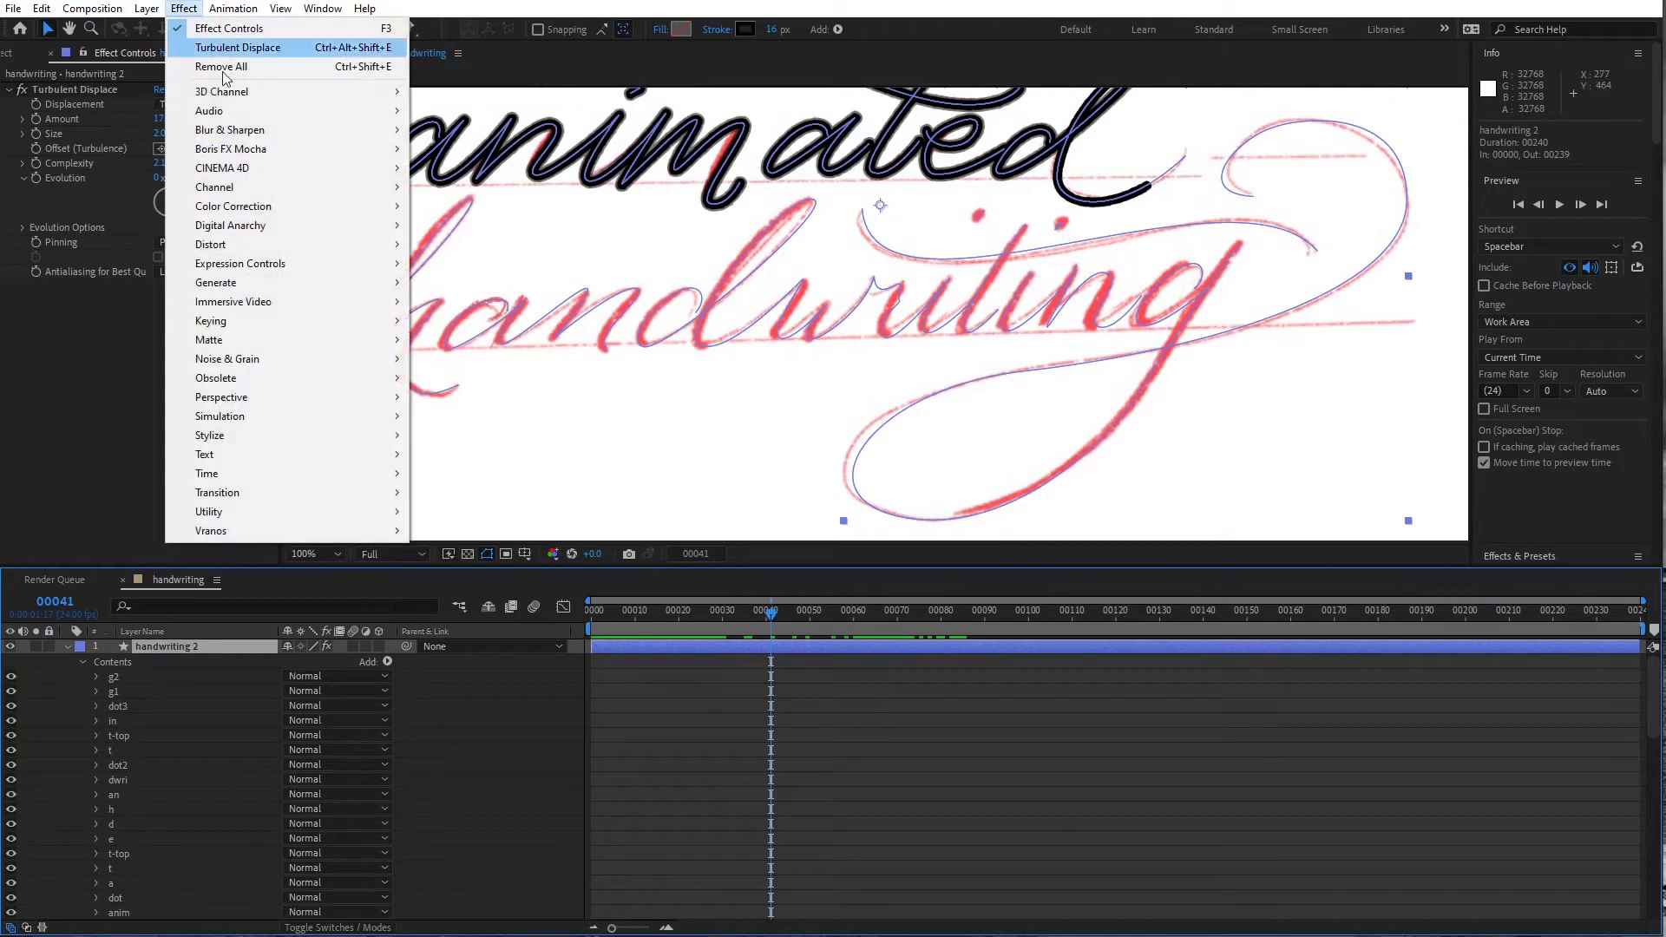
mouse_move(279, 271)
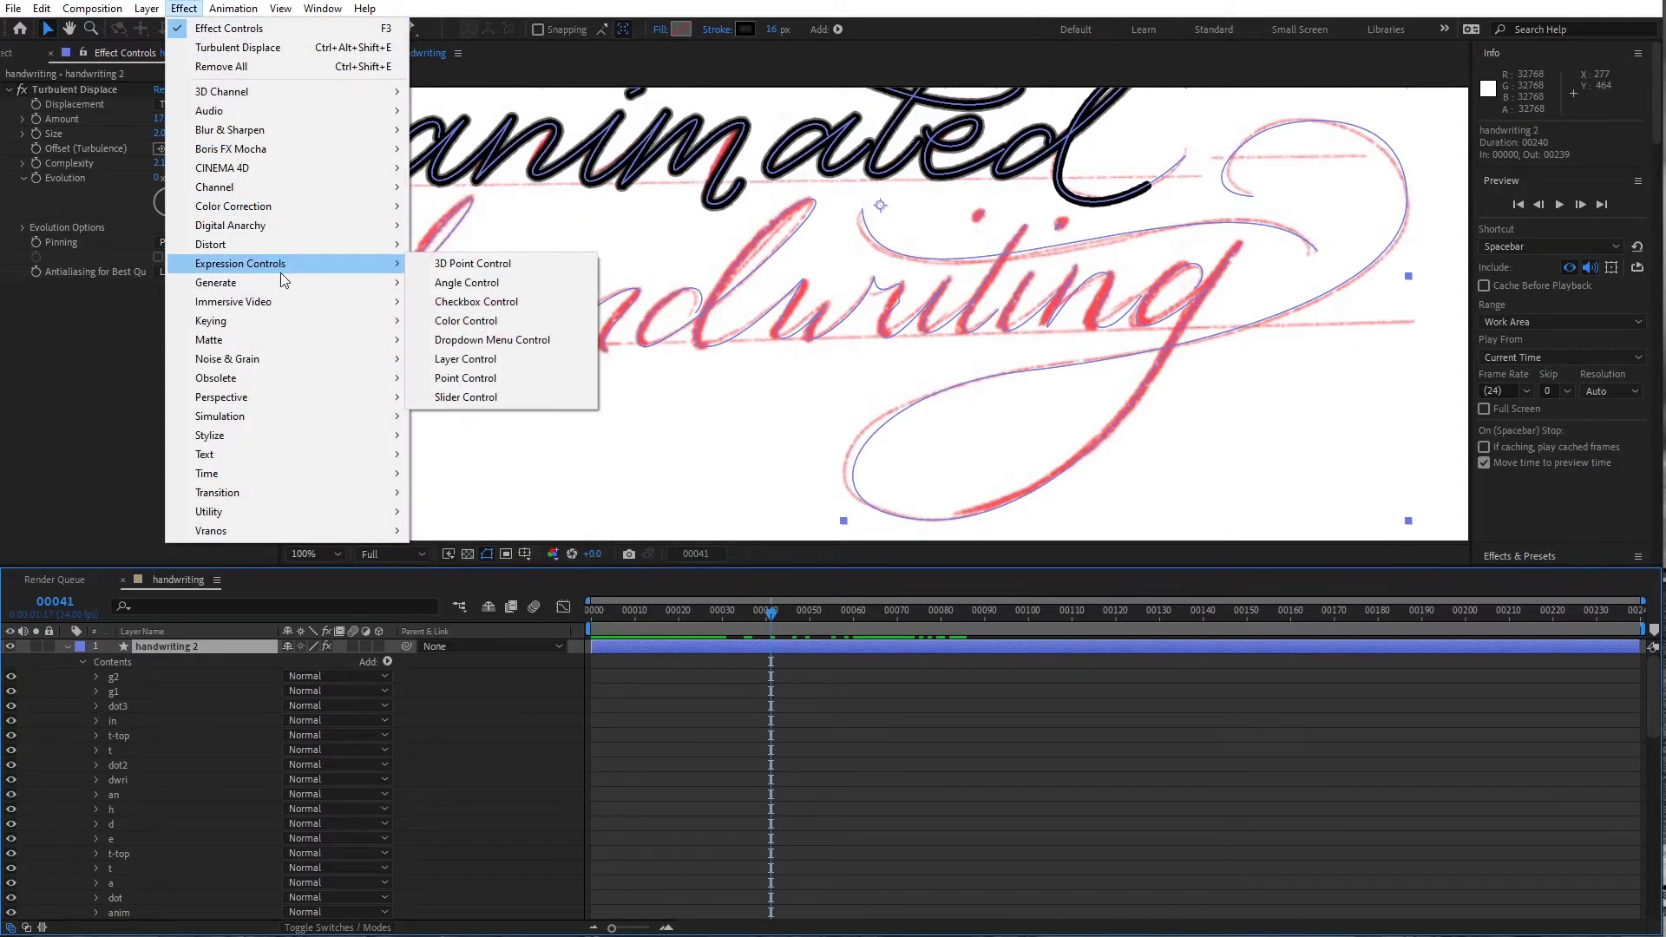
mouse_move(288, 342)
click(95, 378)
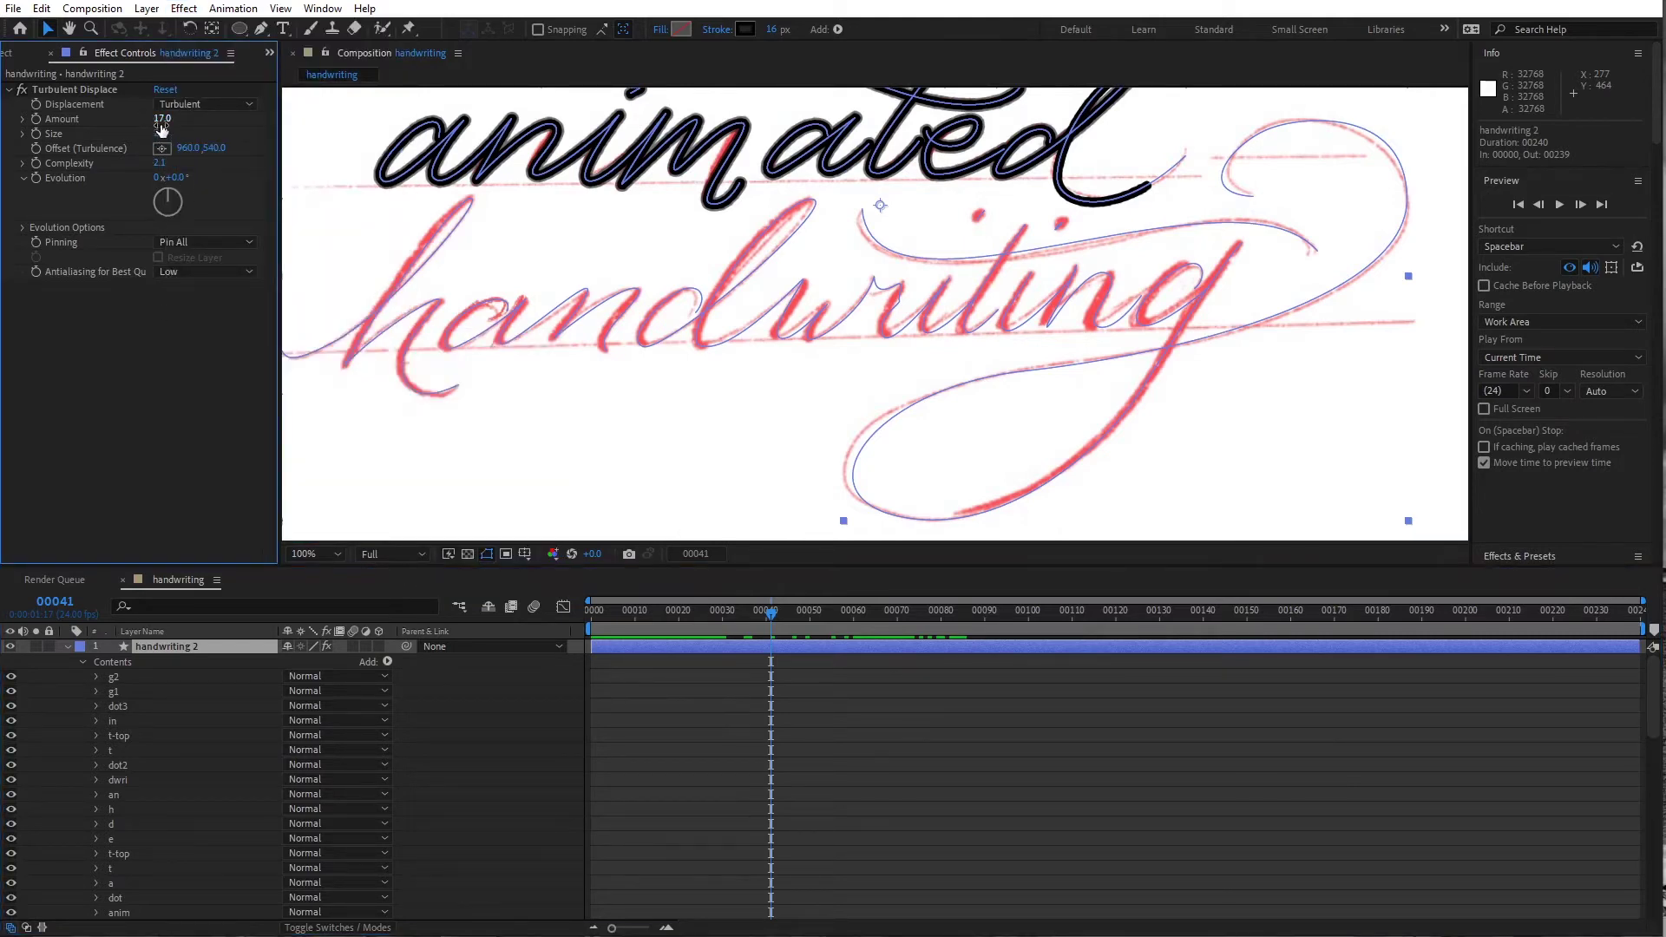
drag(161, 122, 239, 115)
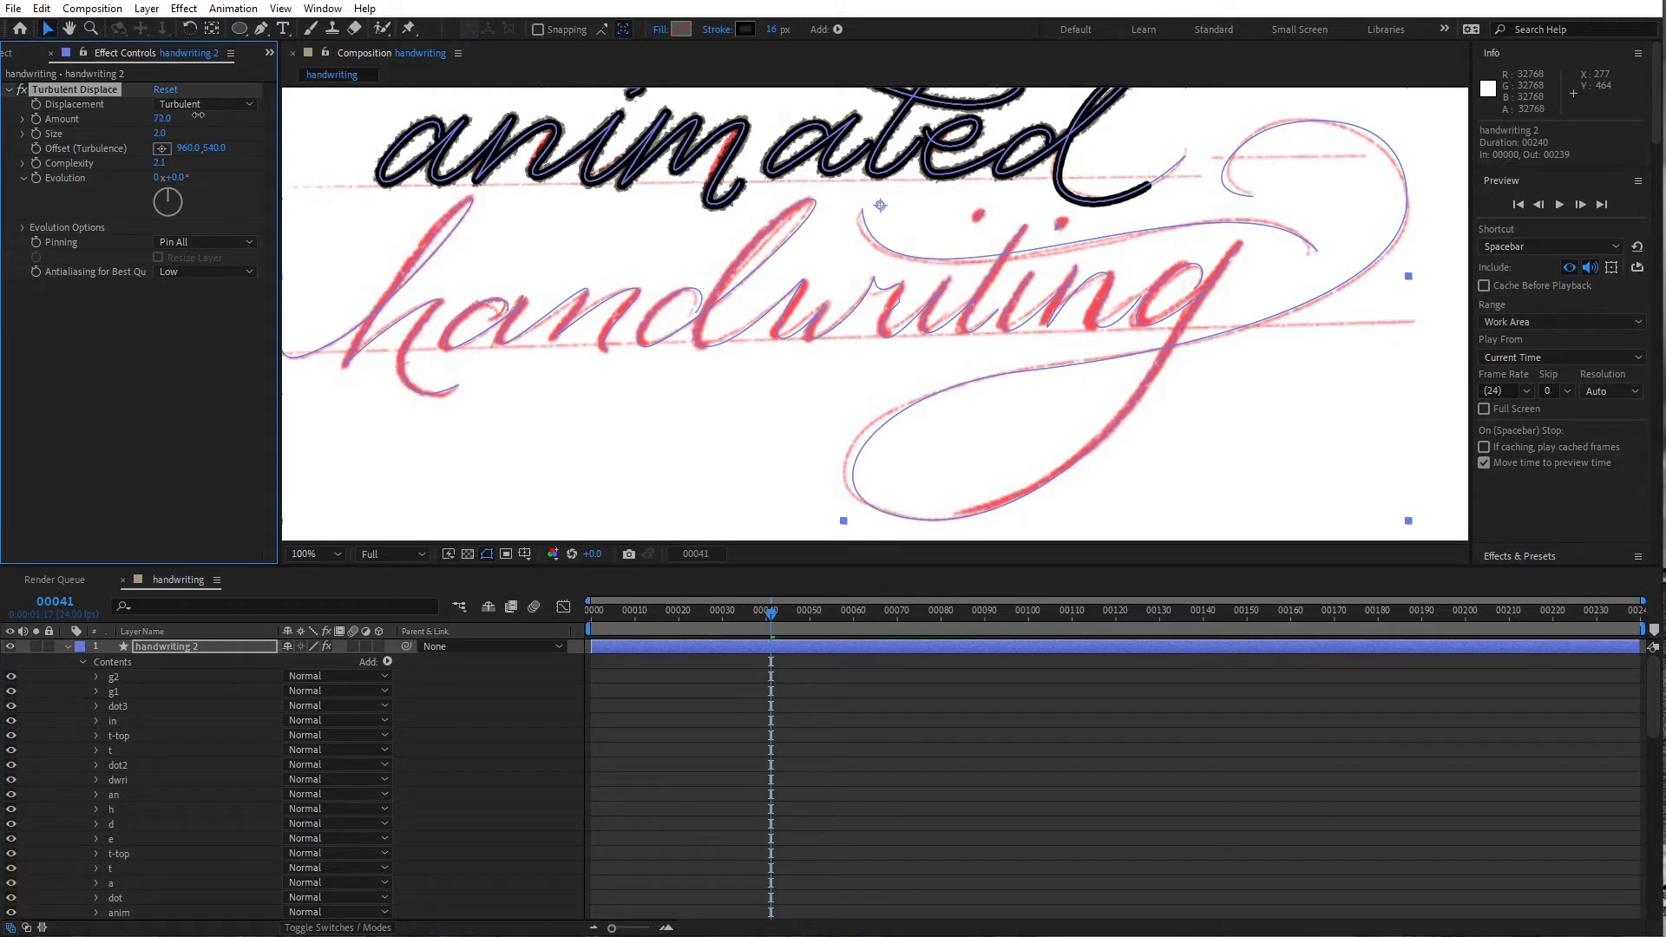
click(122, 448)
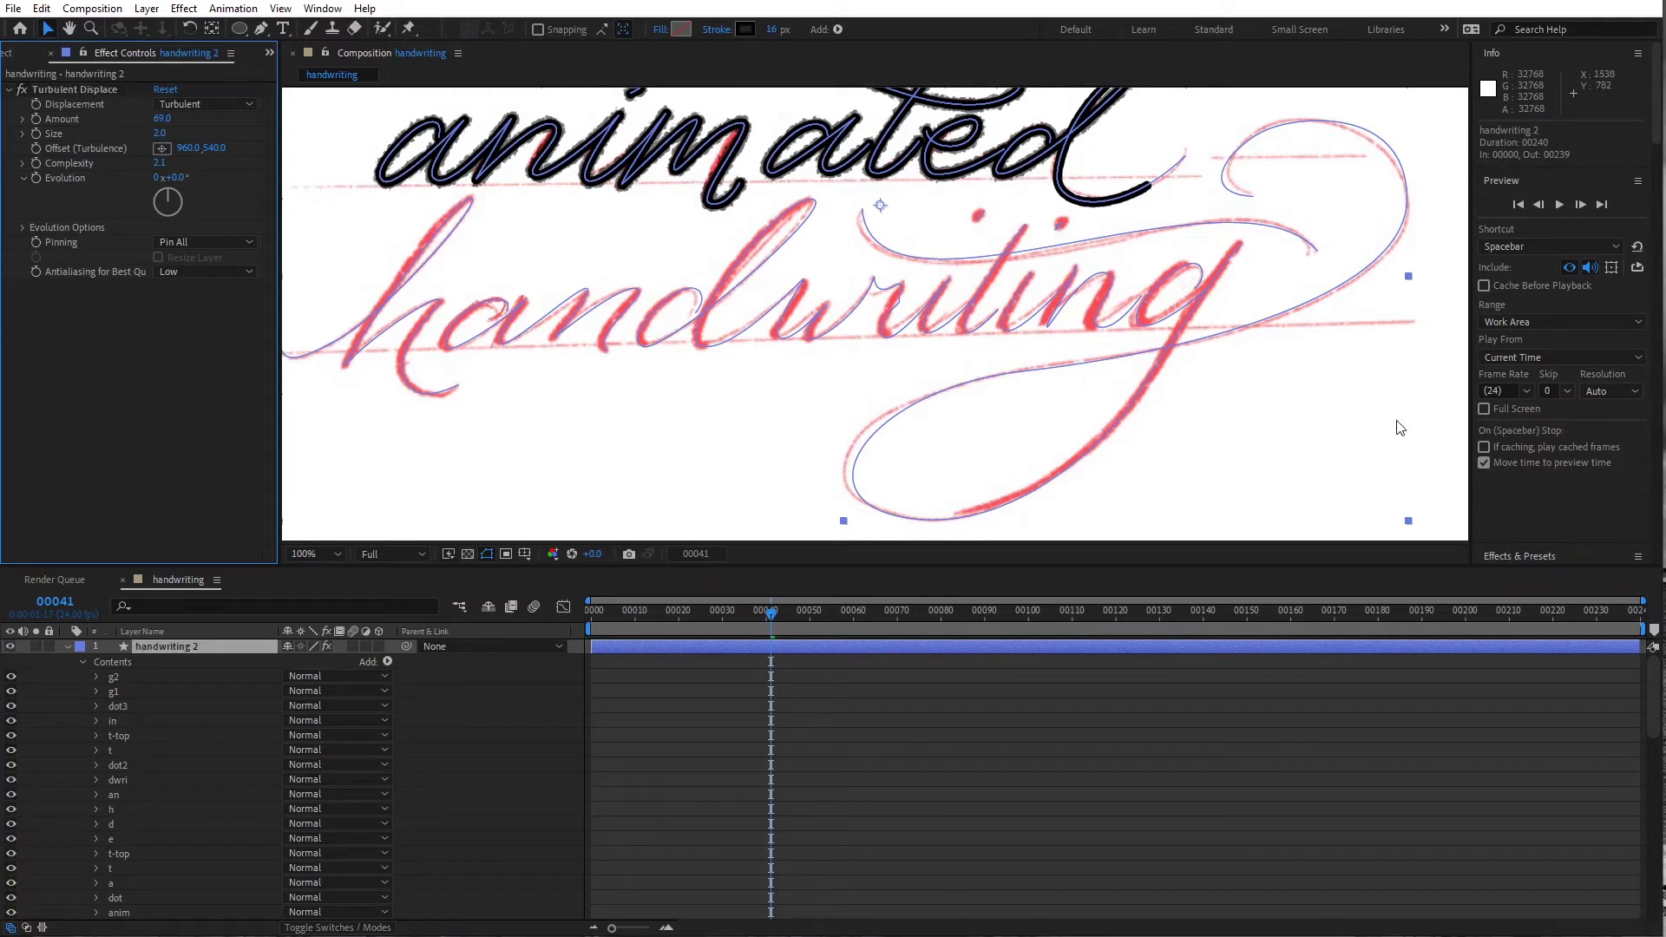
click(146, 8)
Add a new adjustment layer on top of the handwriting comp
mouse_move(164, 33)
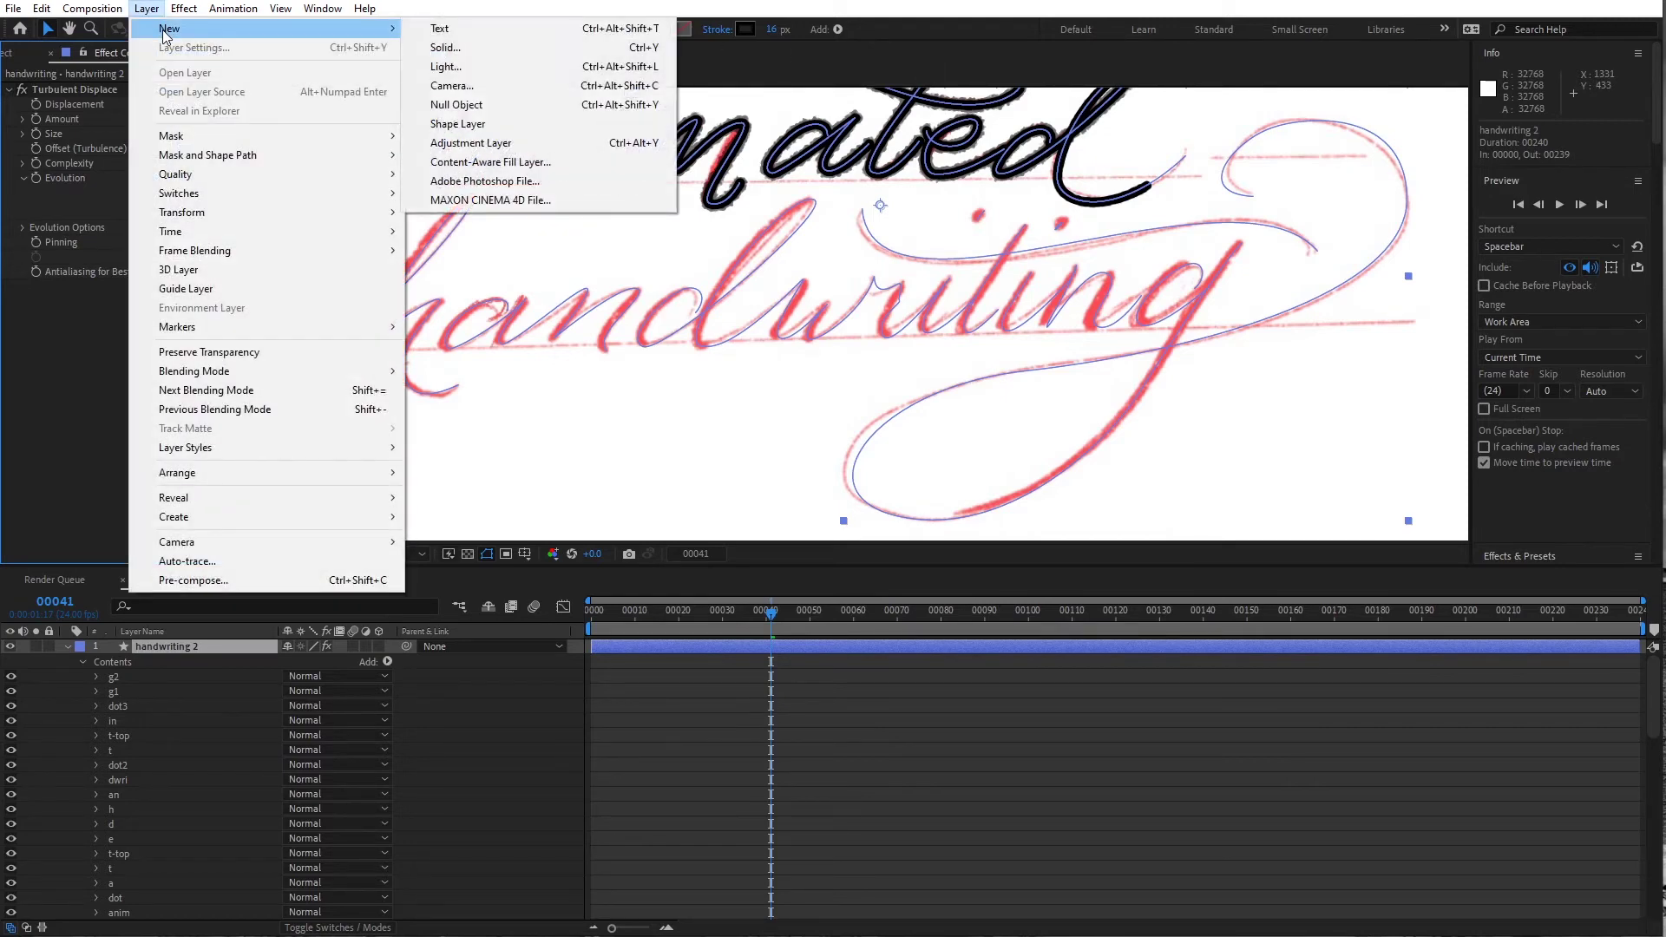
click(479, 153)
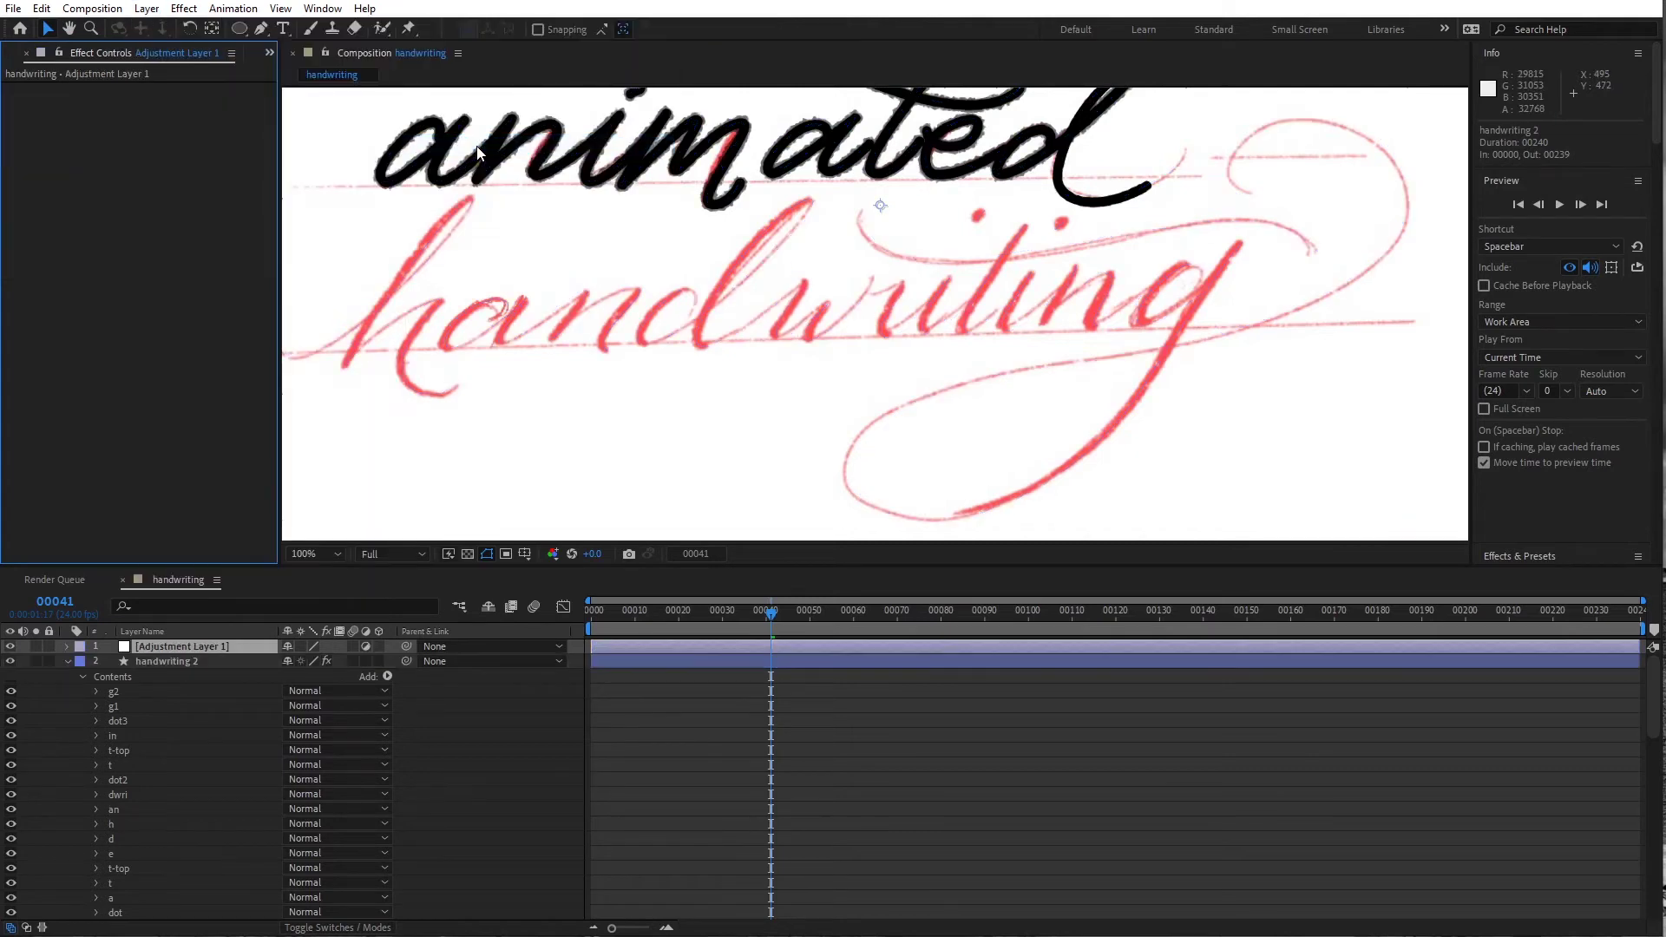
click(204, 652)
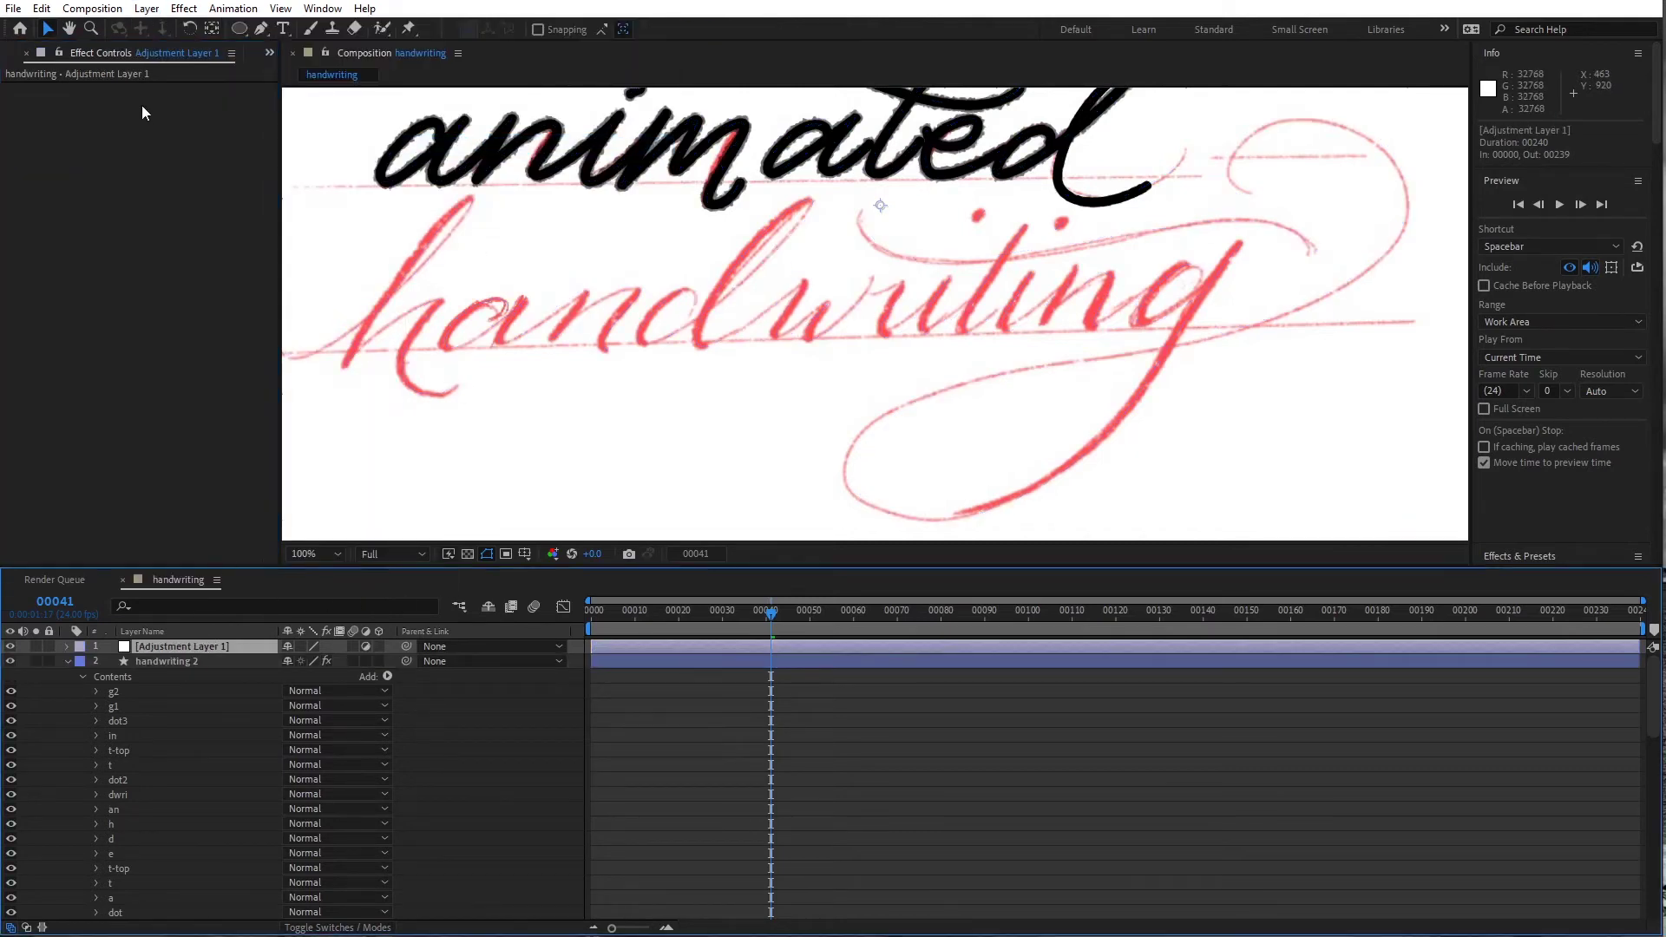
Apply Distort > Liquify to Adjustment Layer 1
click(183, 8)
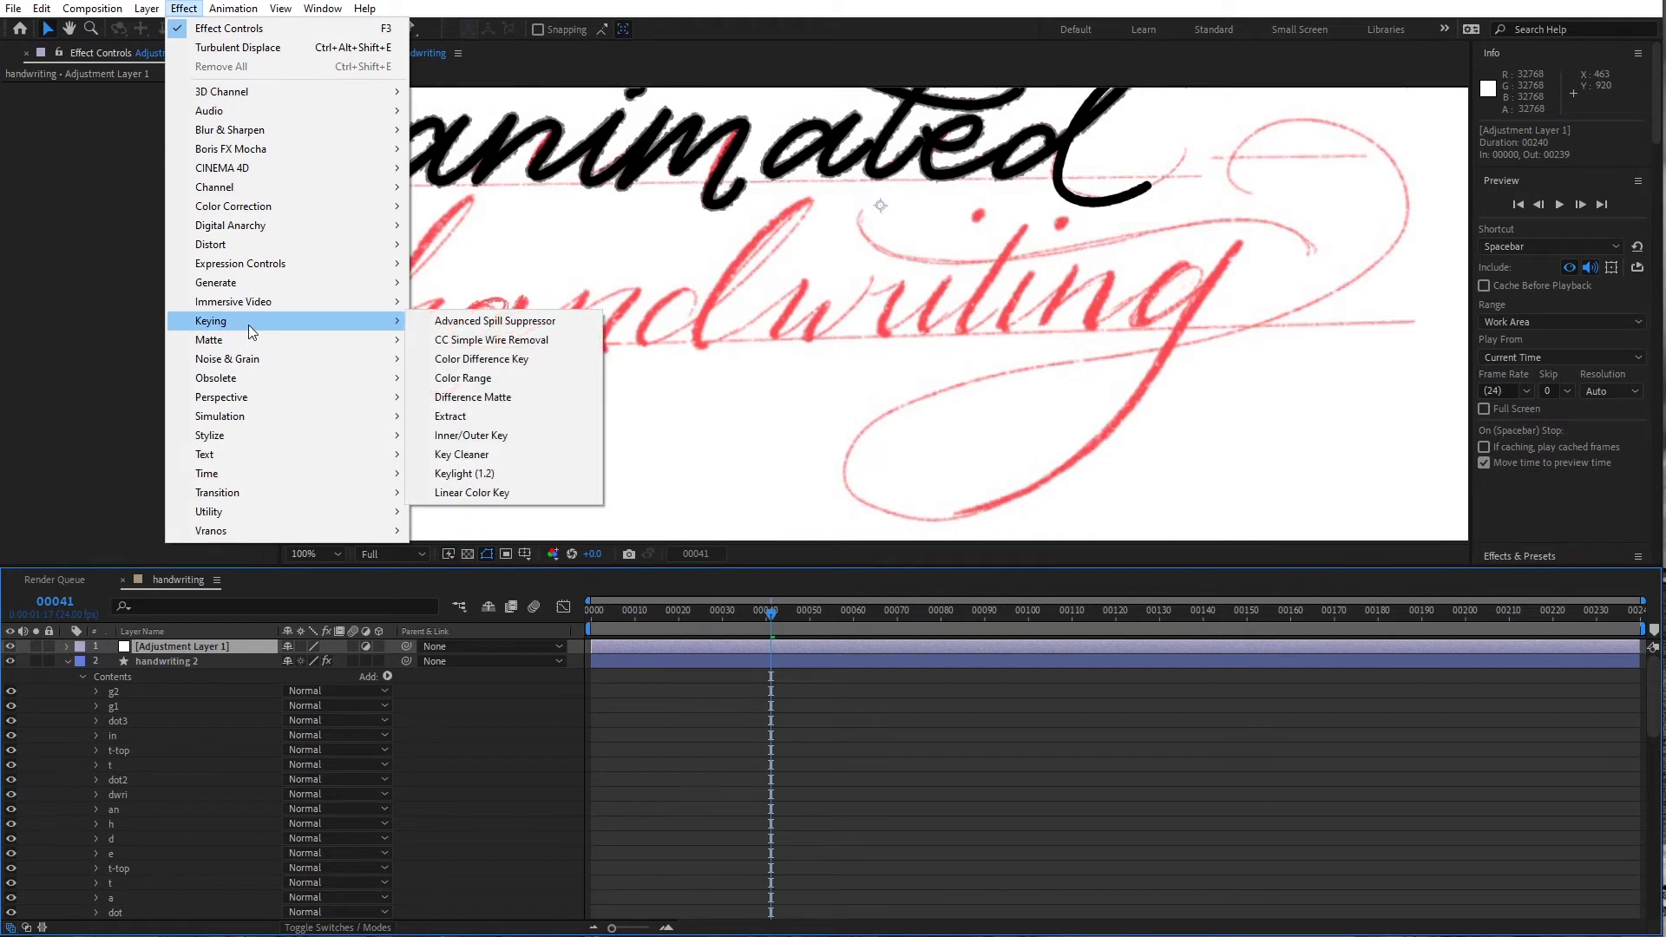
mouse_move(260, 245)
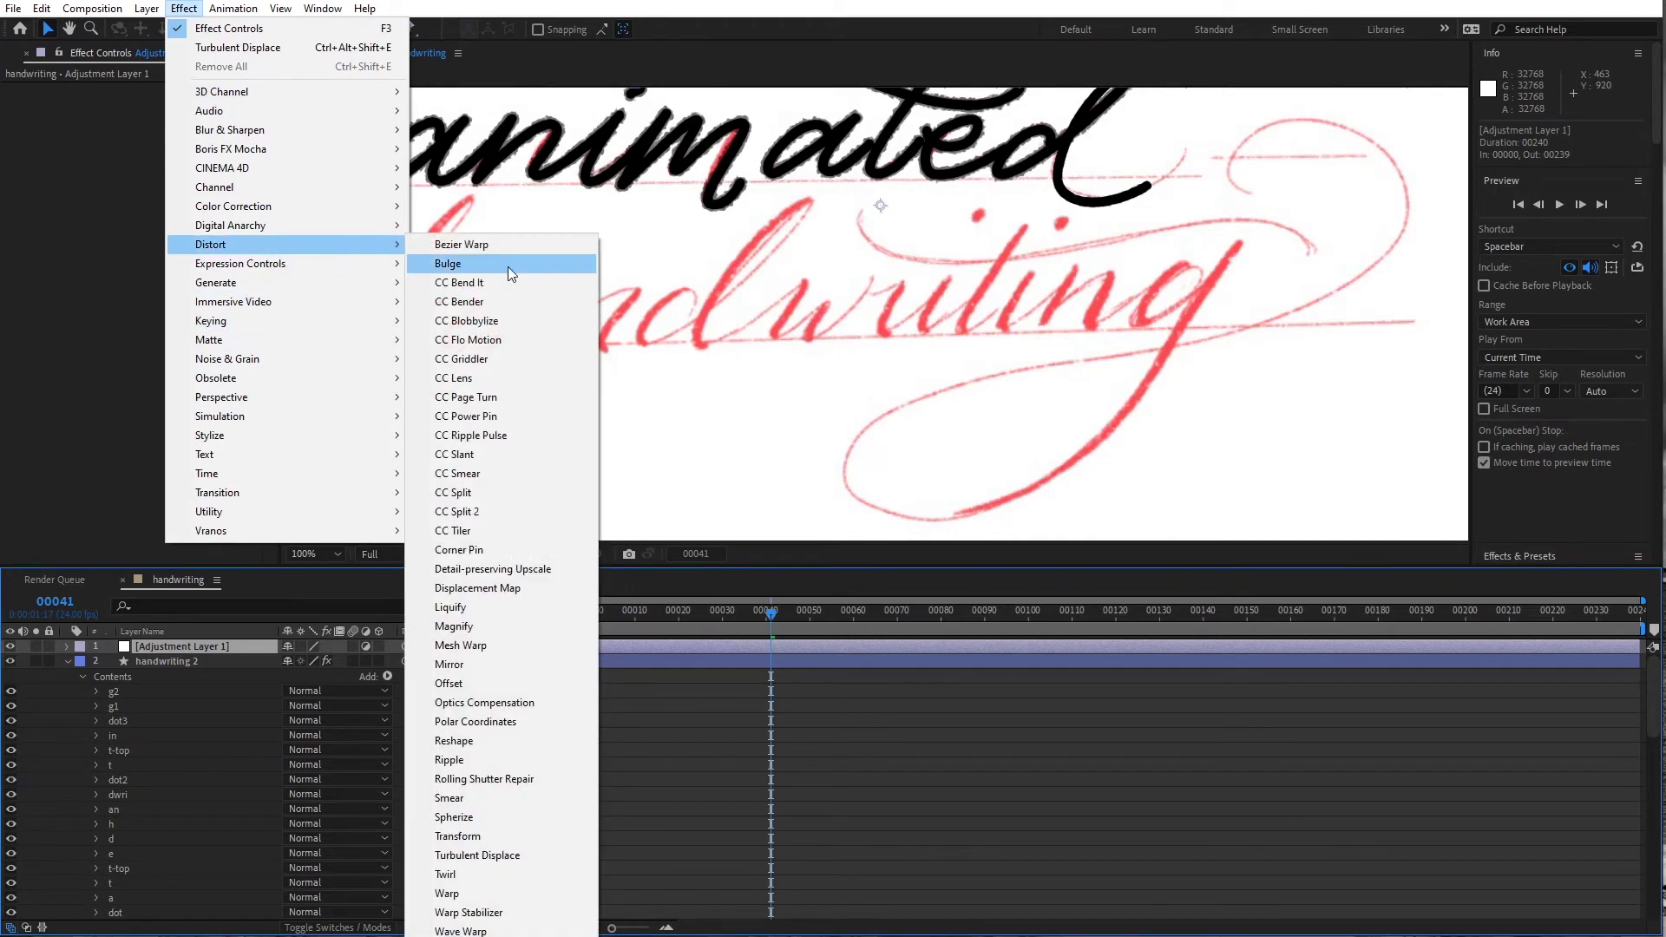
click(482, 606)
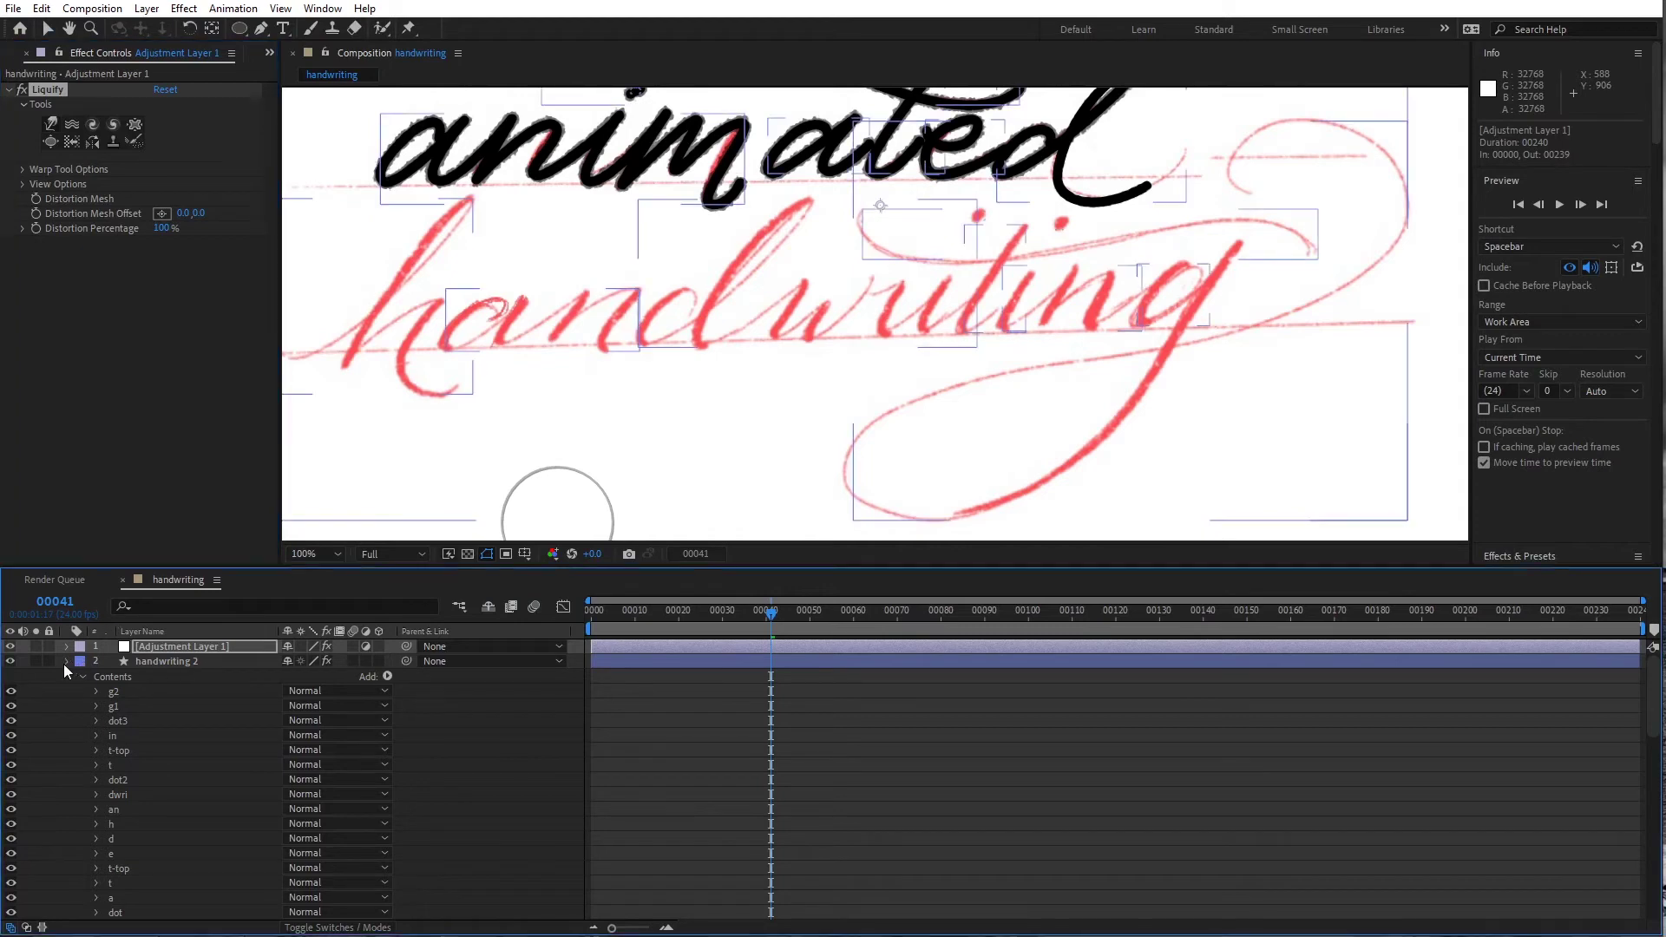
At frame 100, brush Liquify's Pucker tool (size 22, pressure 65) over the ink strokes
click(66, 662)
click(160, 651)
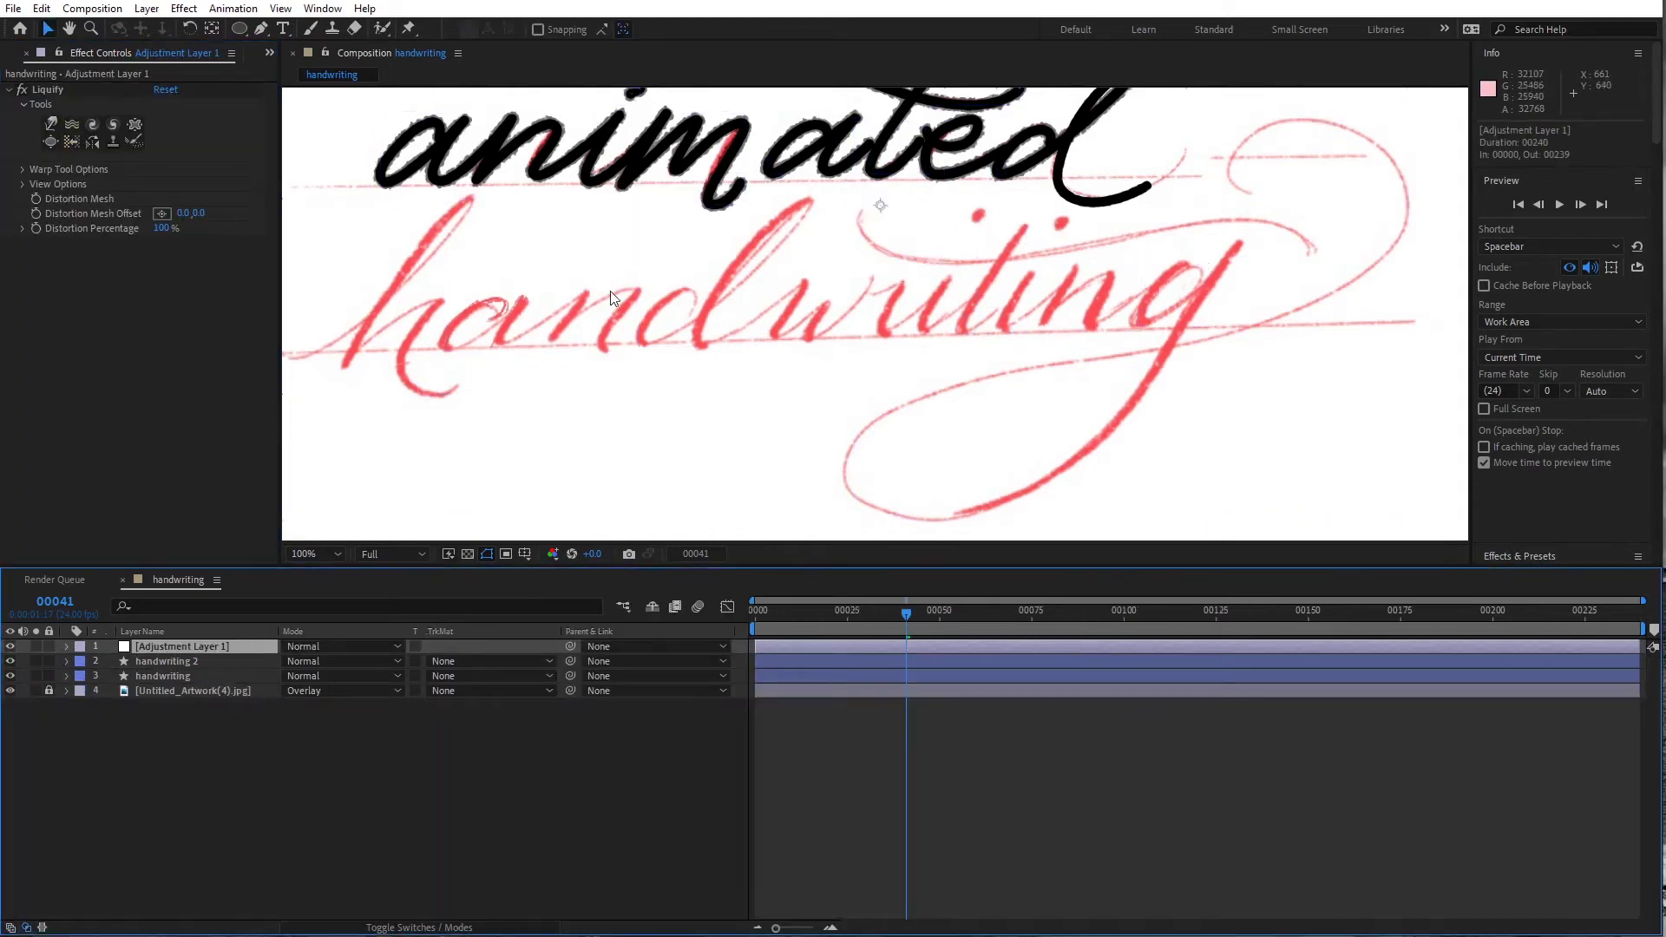
drag(909, 614, 1128, 625)
key(h)
drag(558, 242, 856, 370)
scroll(651, 338, up, 1)
key(v)
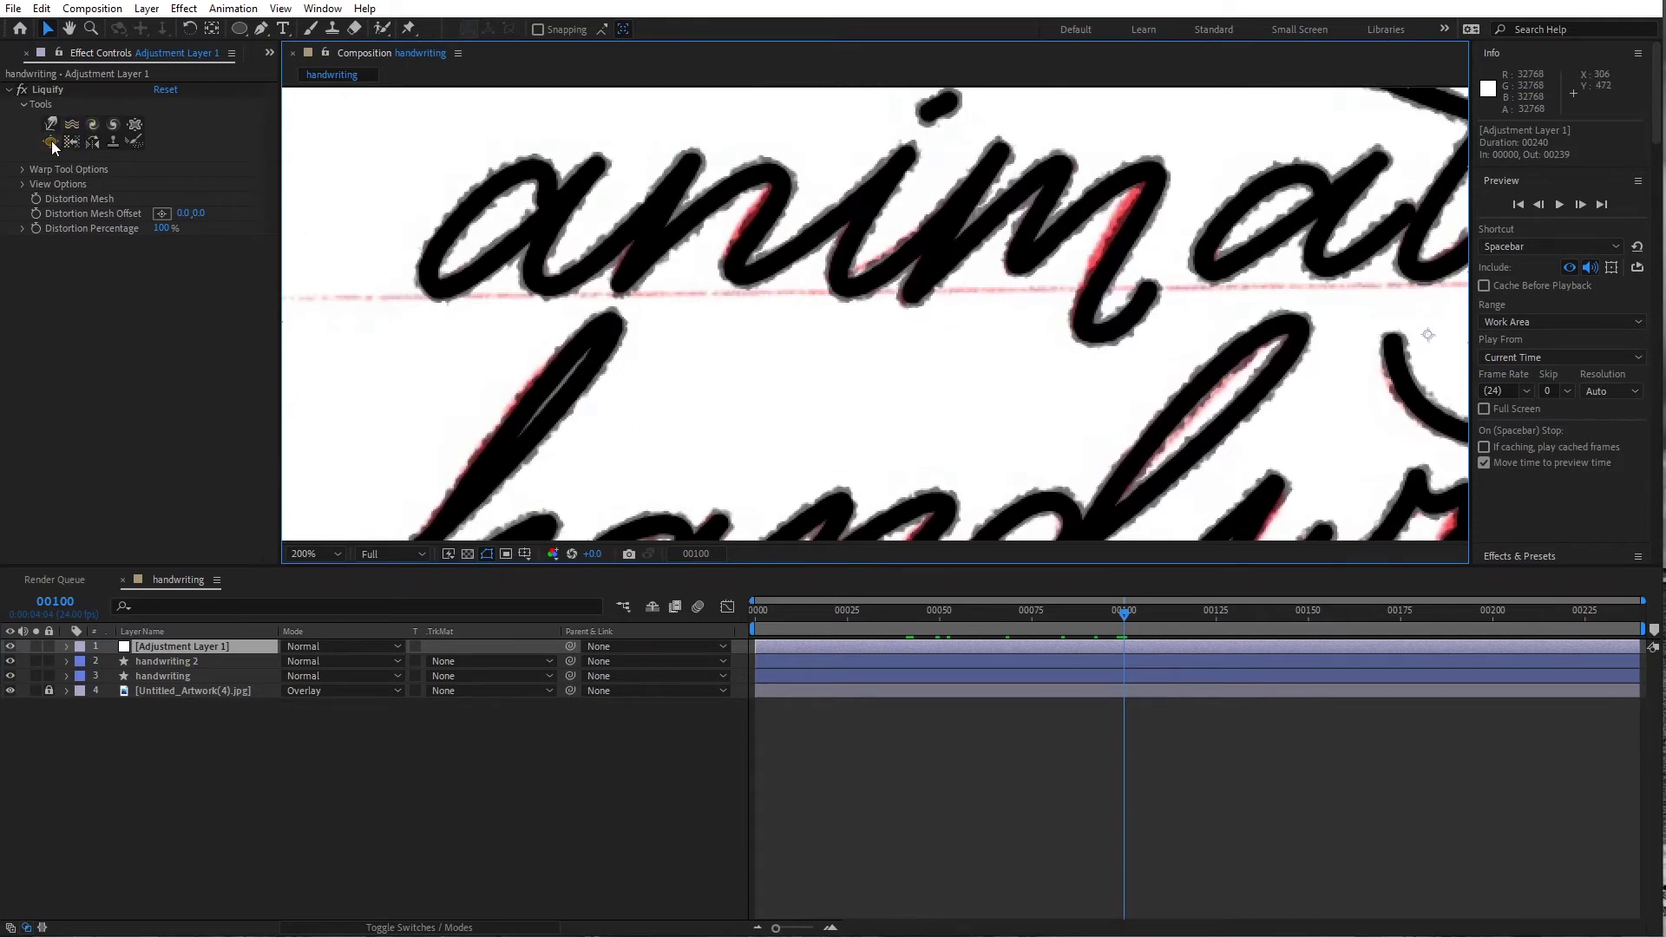
click(134, 127)
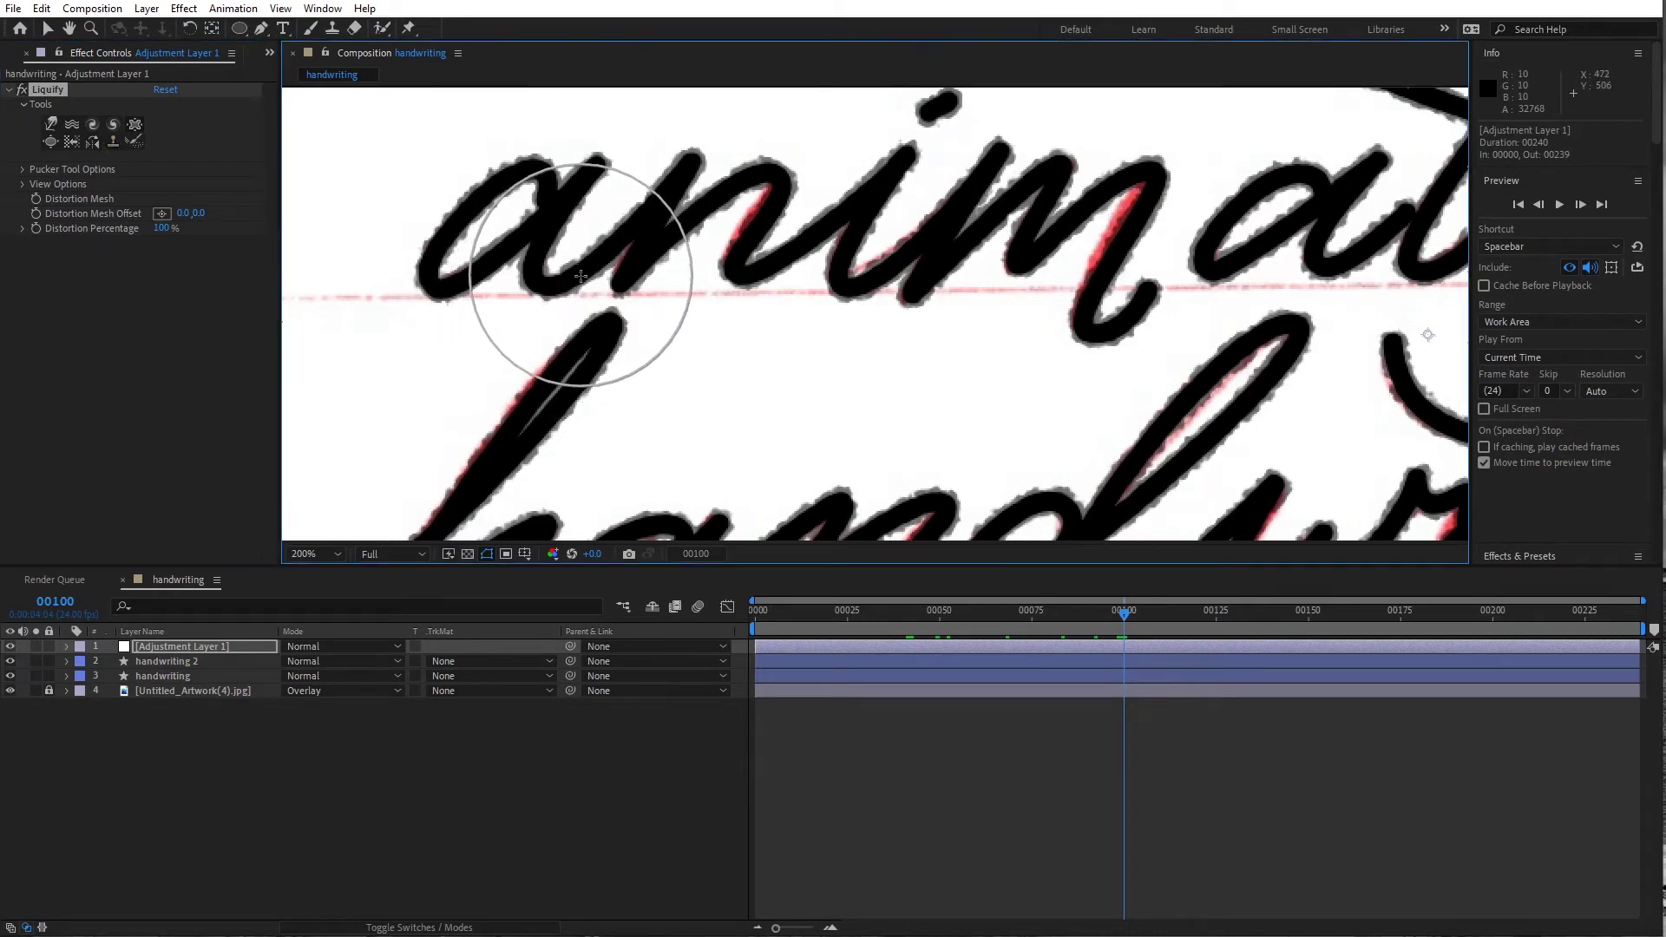
drag(581, 276, 538, 271)
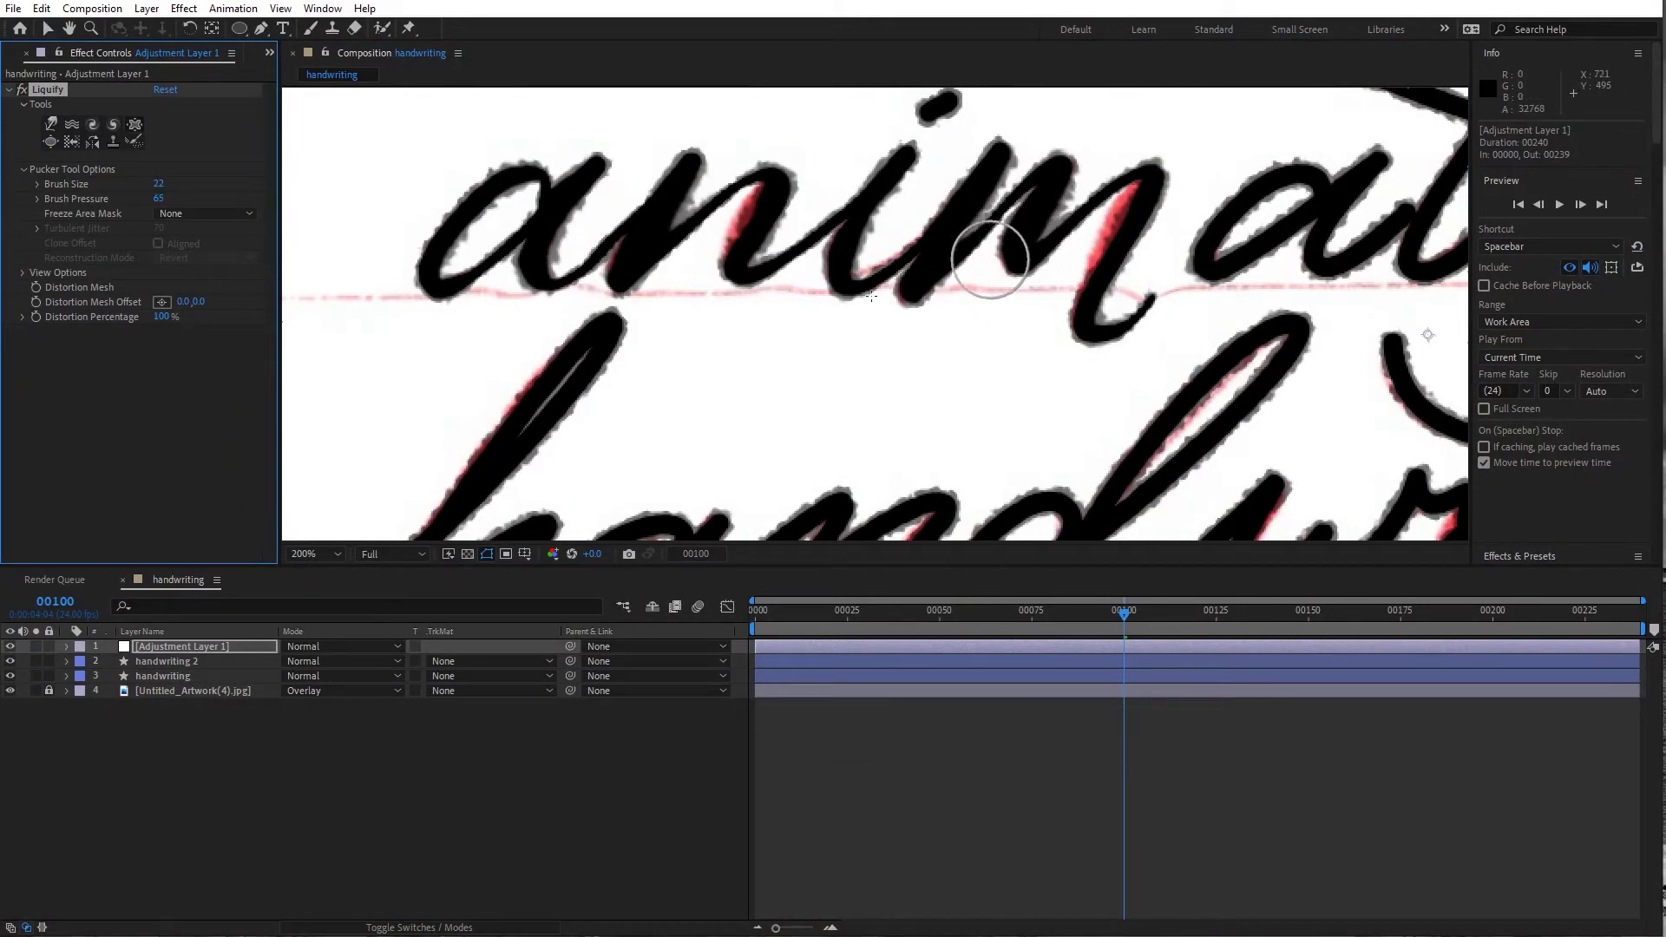
scroll(1041, 473, right, 10)
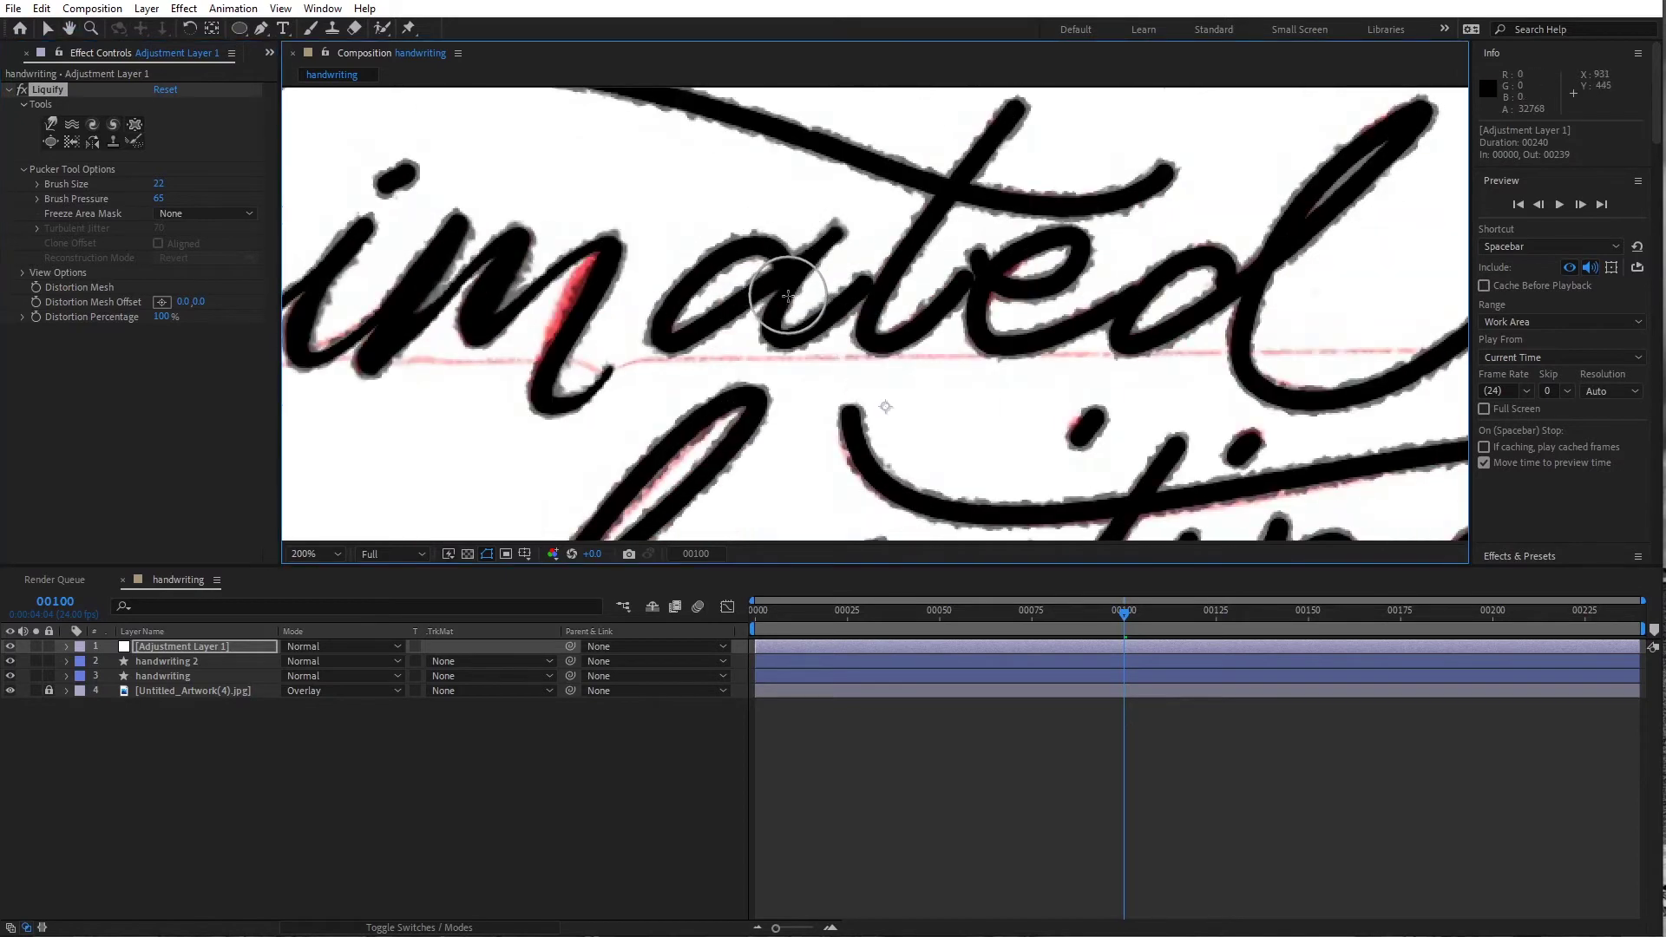
key(ctrl+z)
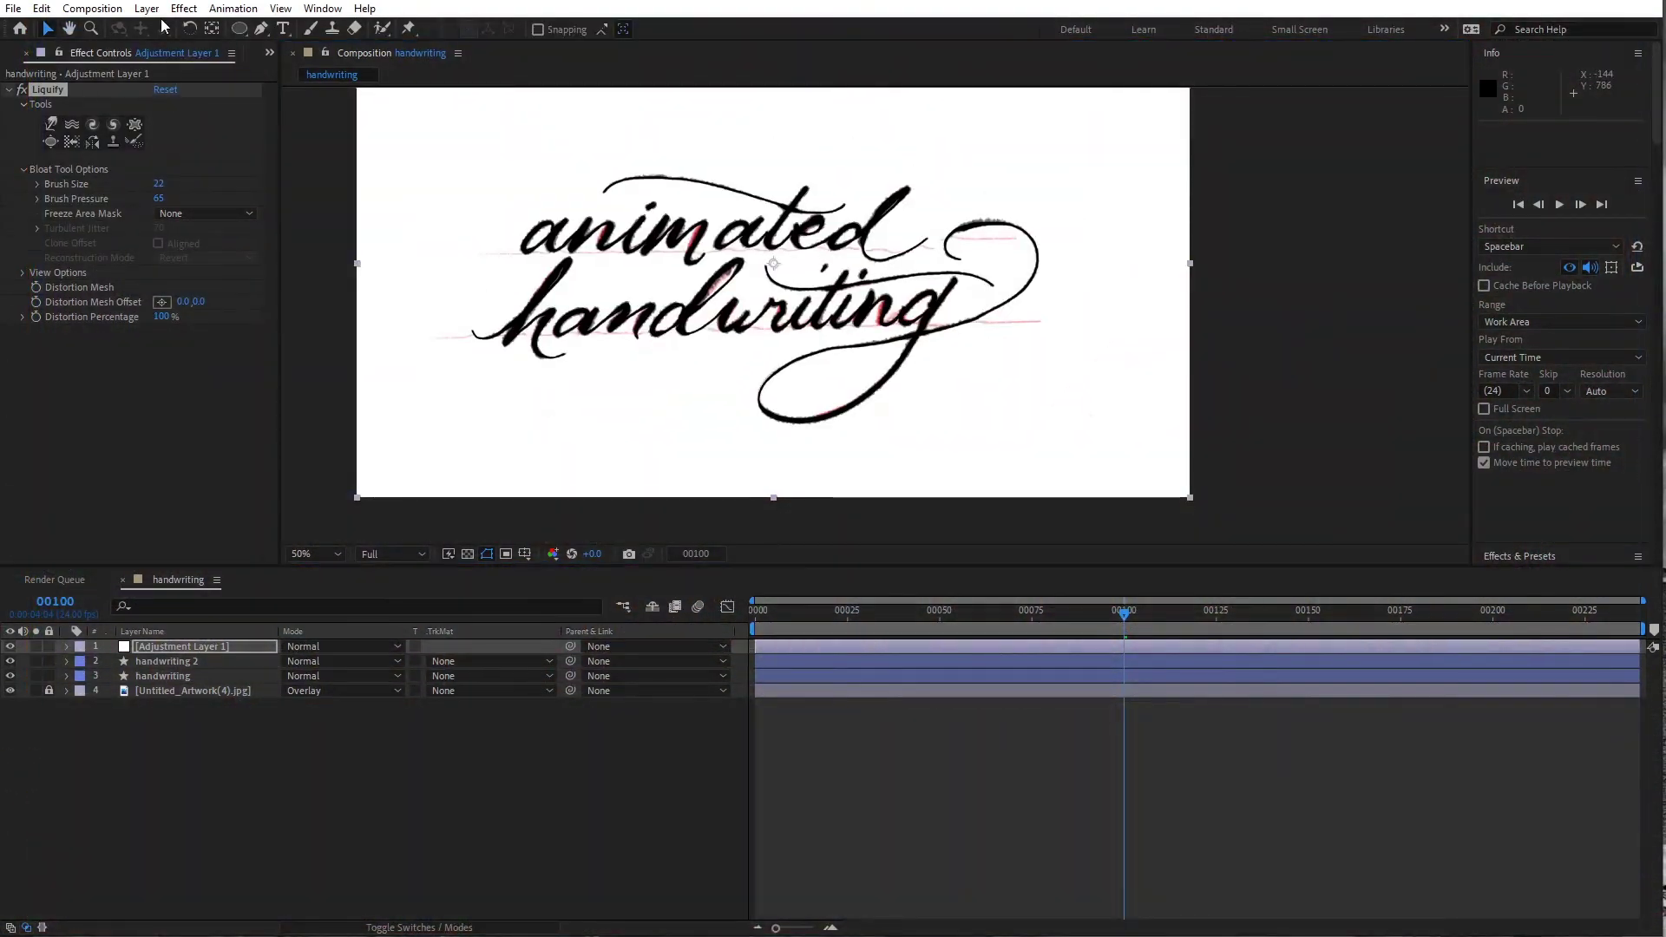
Apply Gaussian Blur to Adjustment Layer 1 with Blurriness 5.0
click(184, 8)
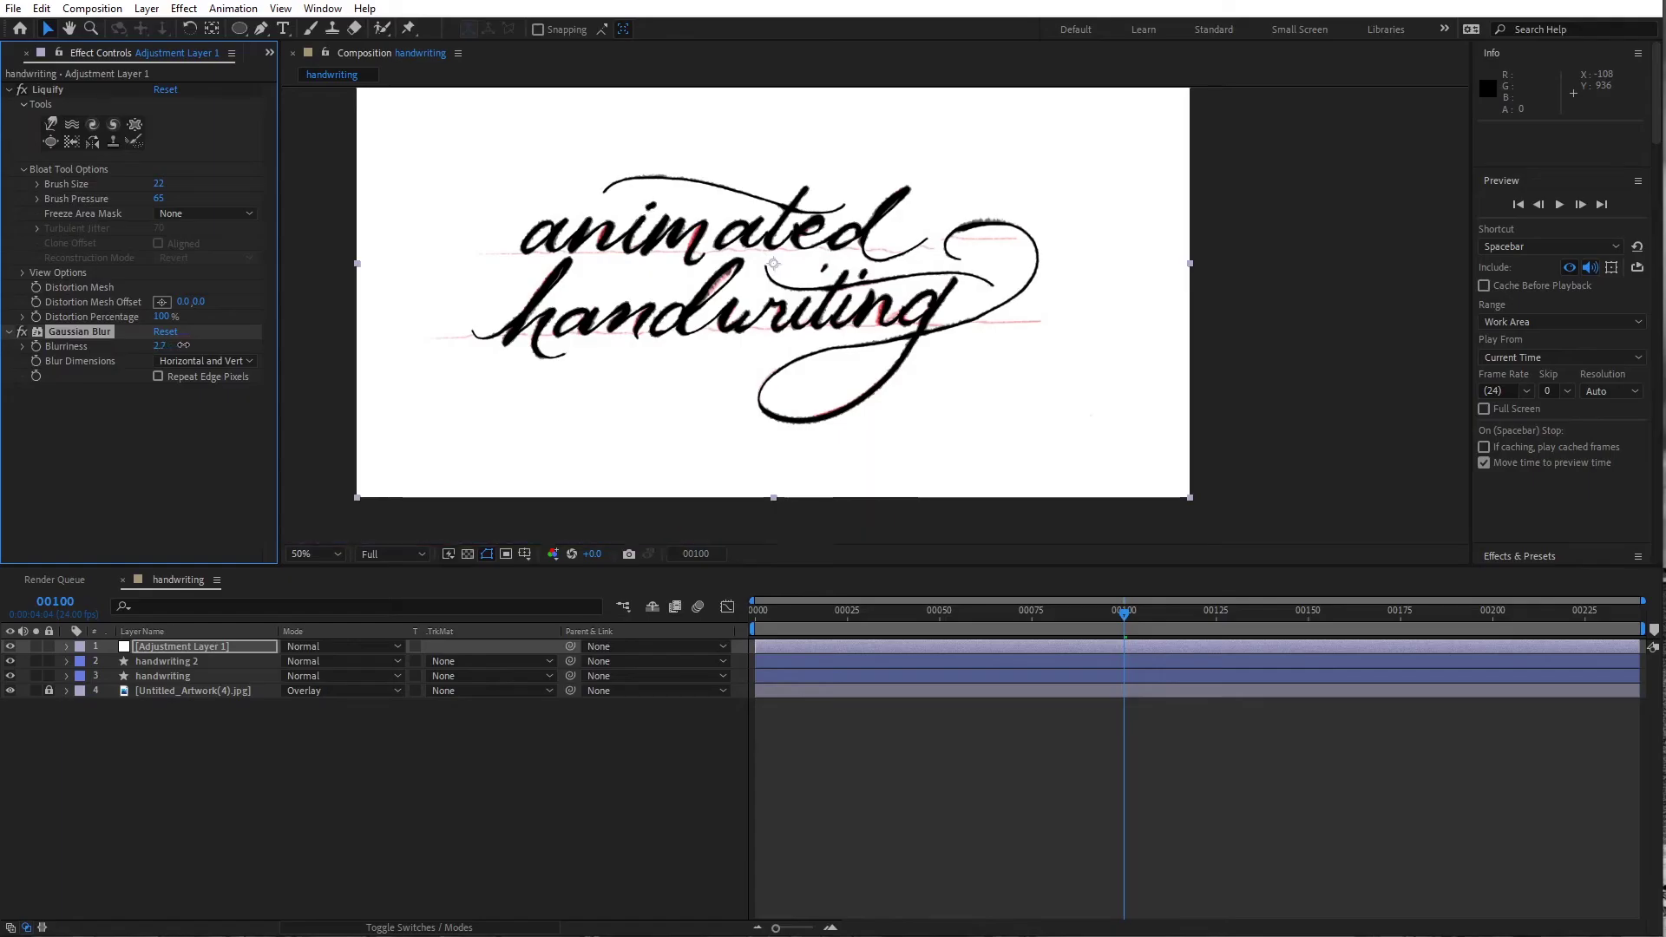
drag(183, 345, 213, 344)
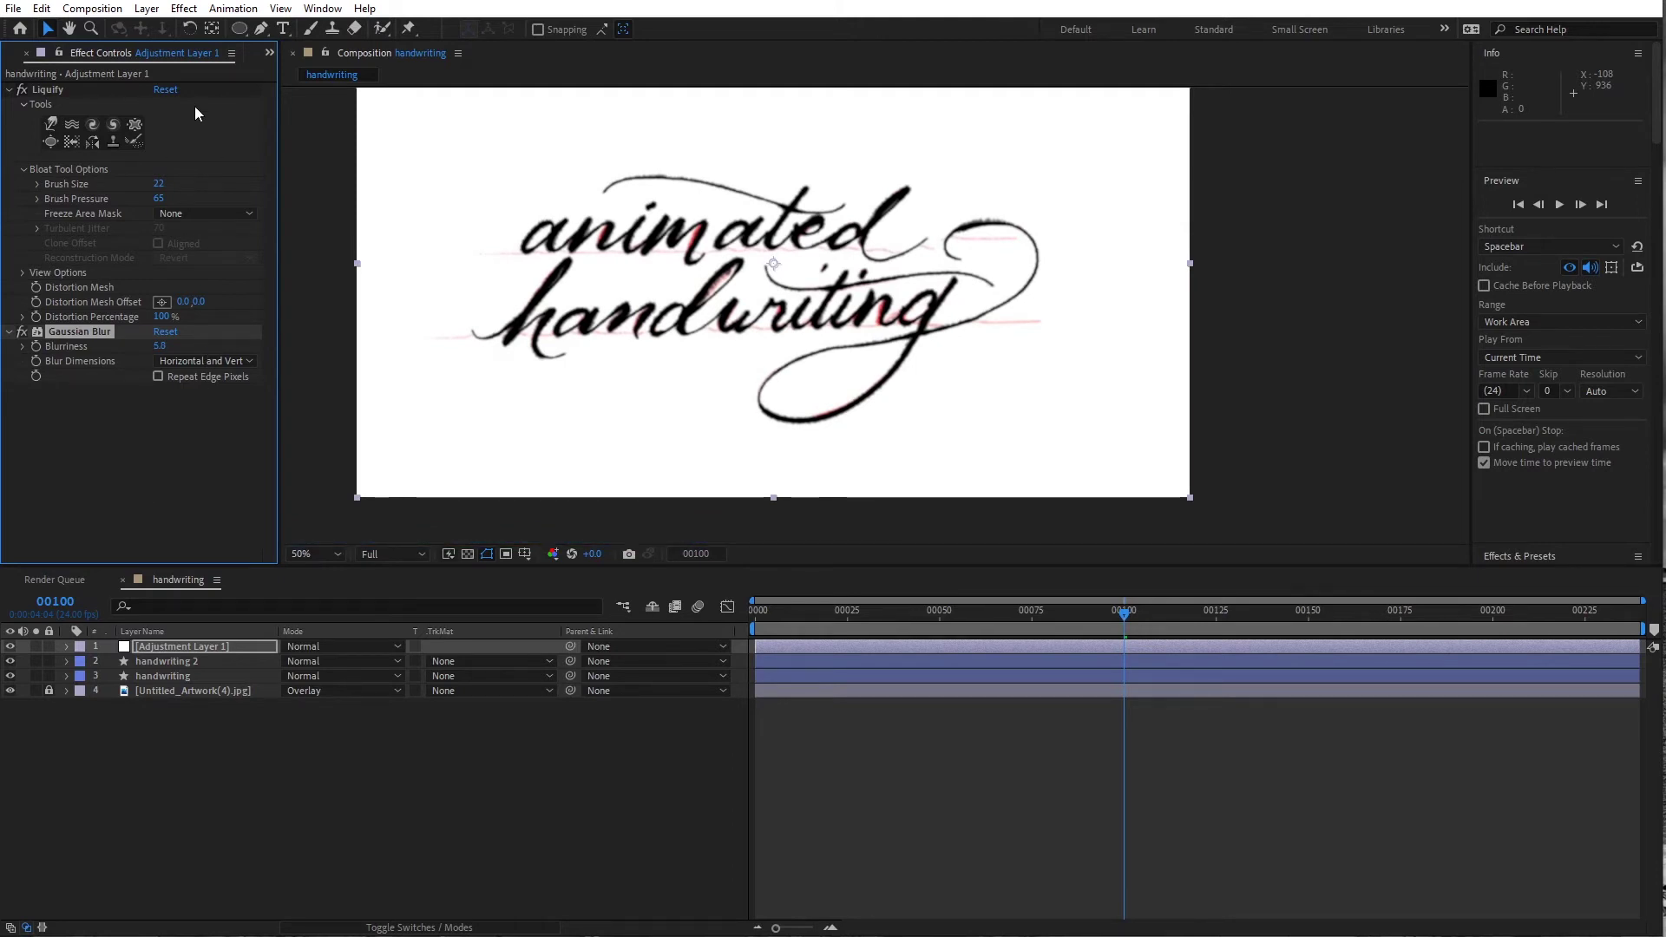
Add Turbulent Displace (Size 2, Amount 24) and hide the paper texture to show transparency
click(184, 9)
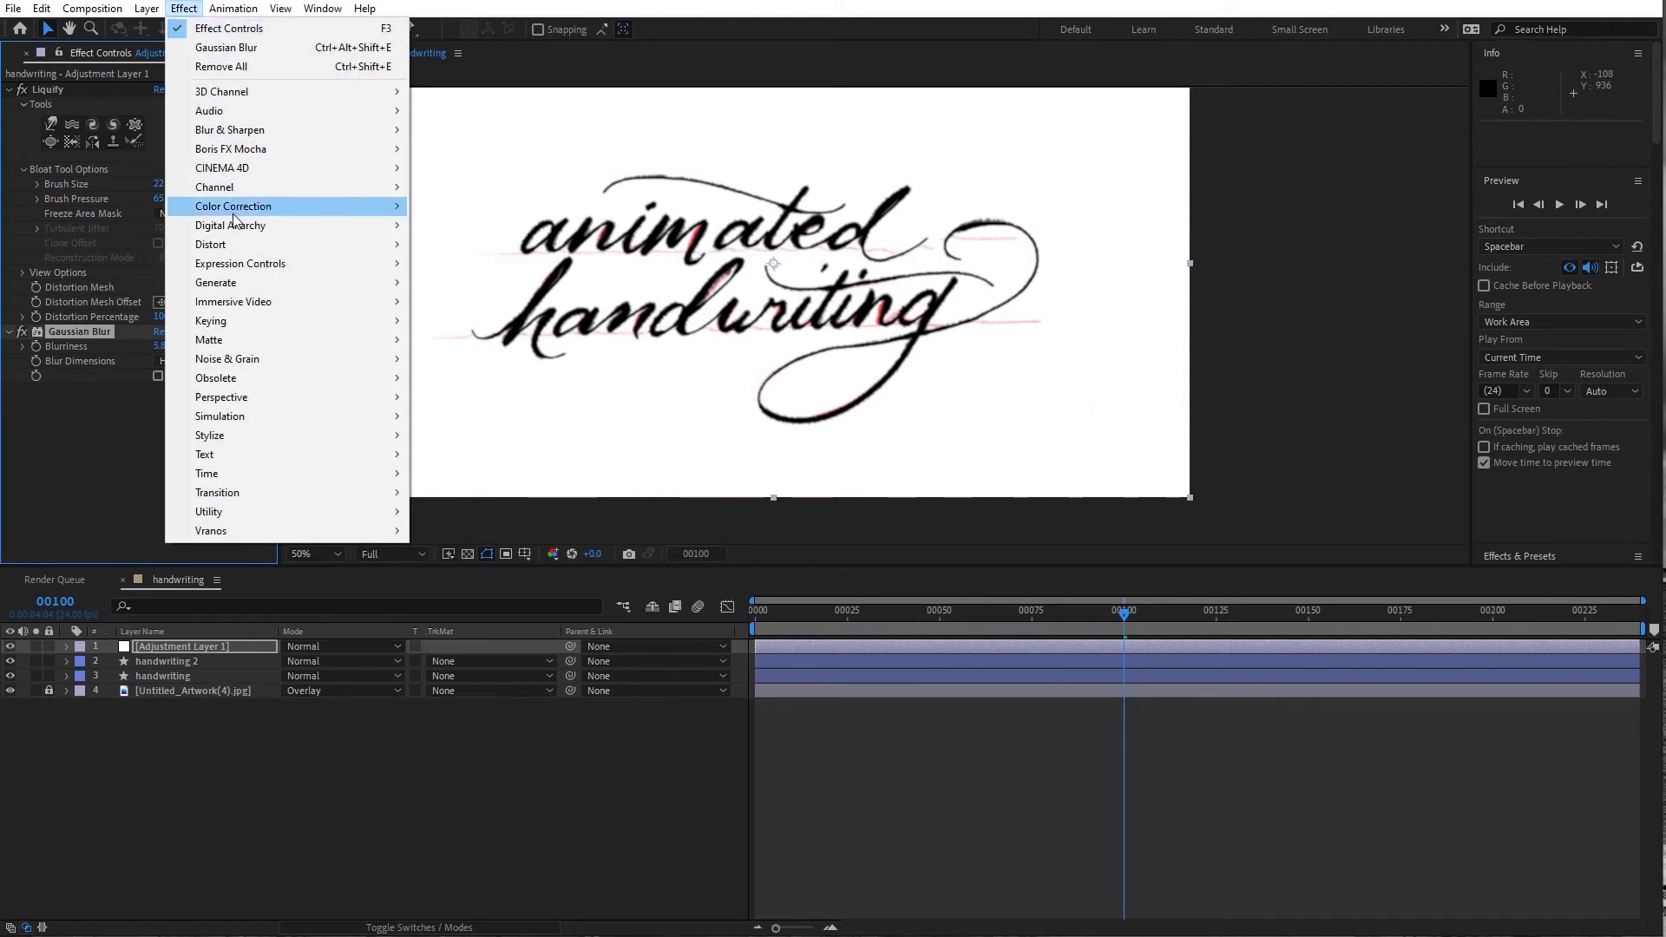
mouse_move(212, 245)
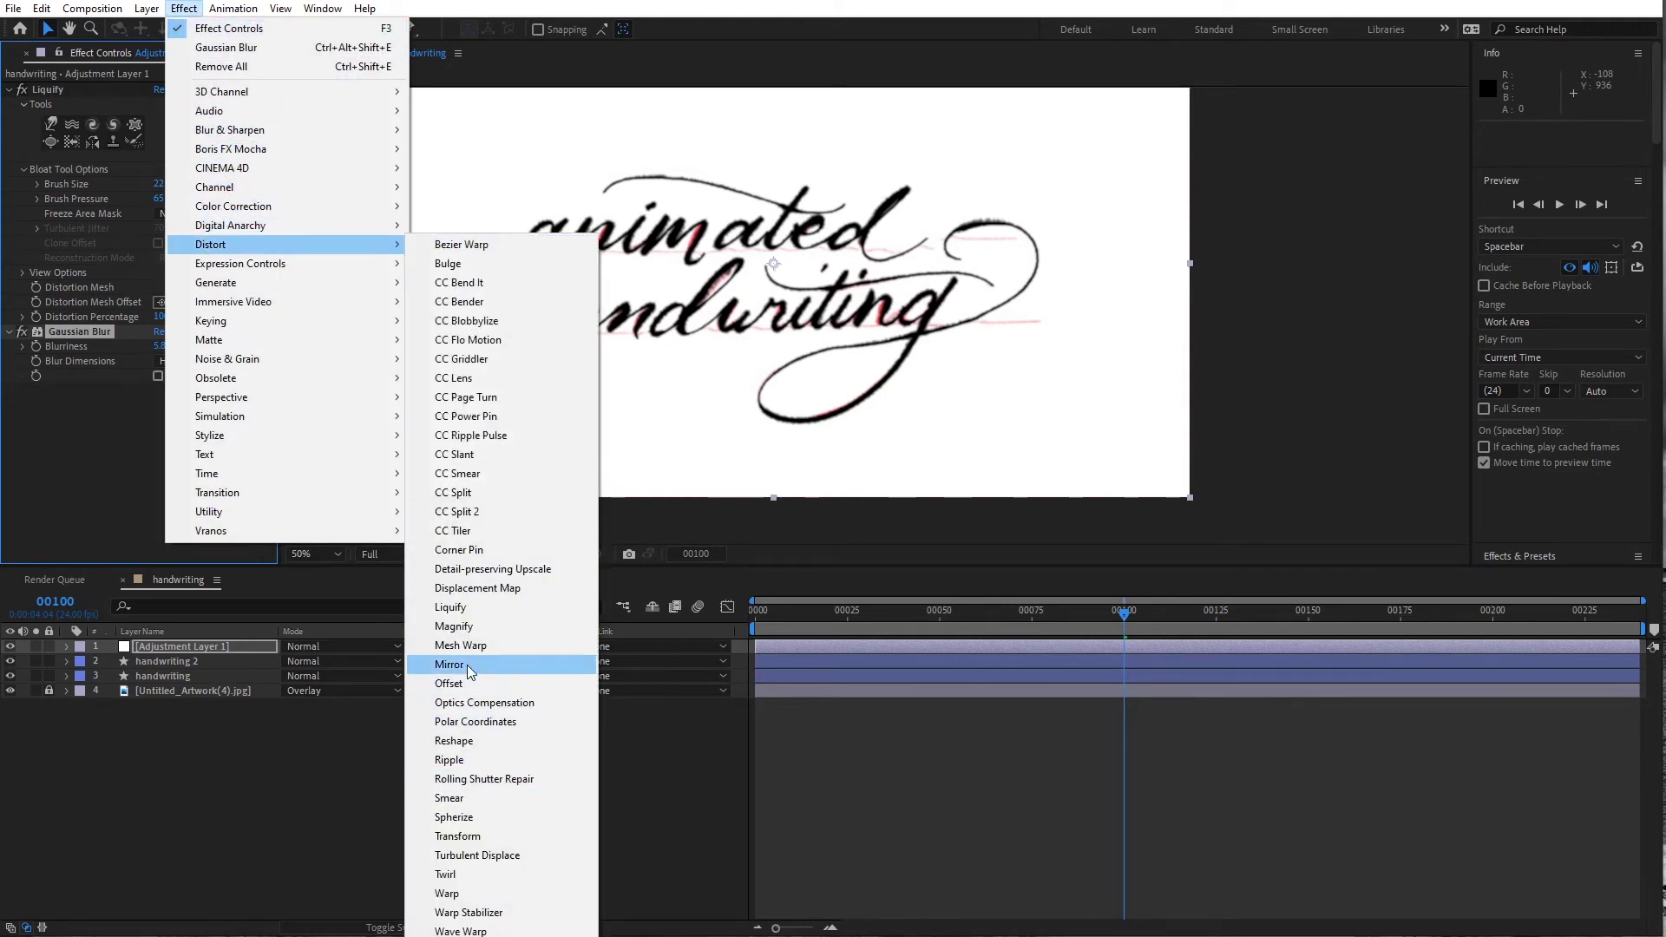
click(478, 856)
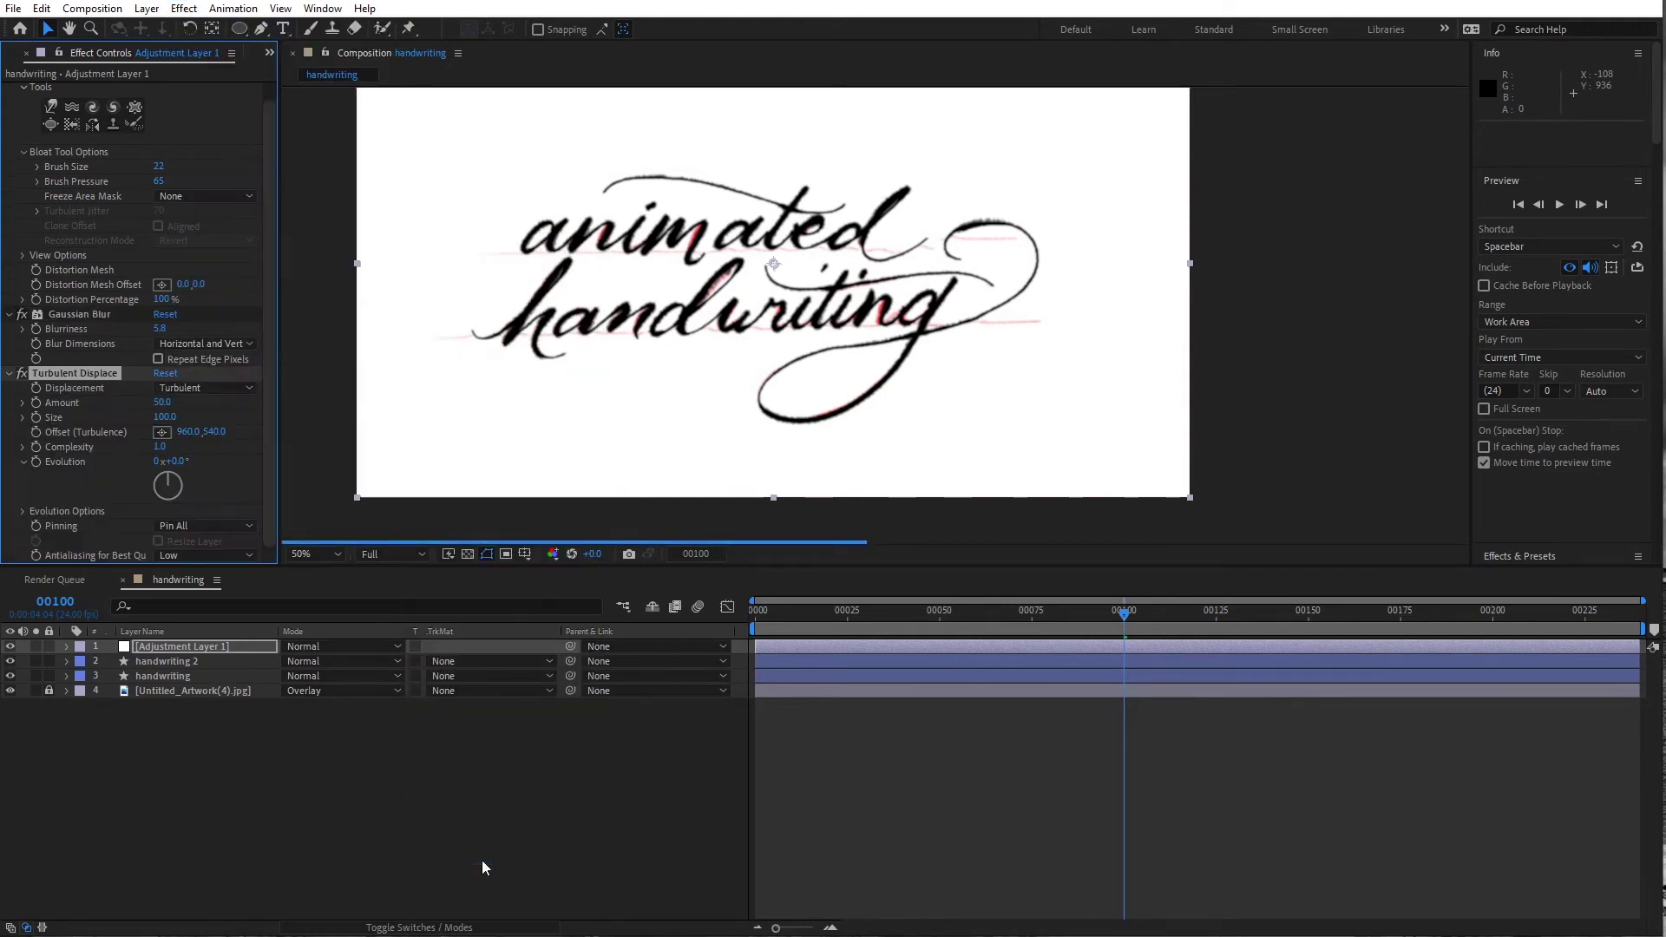
click(10, 692)
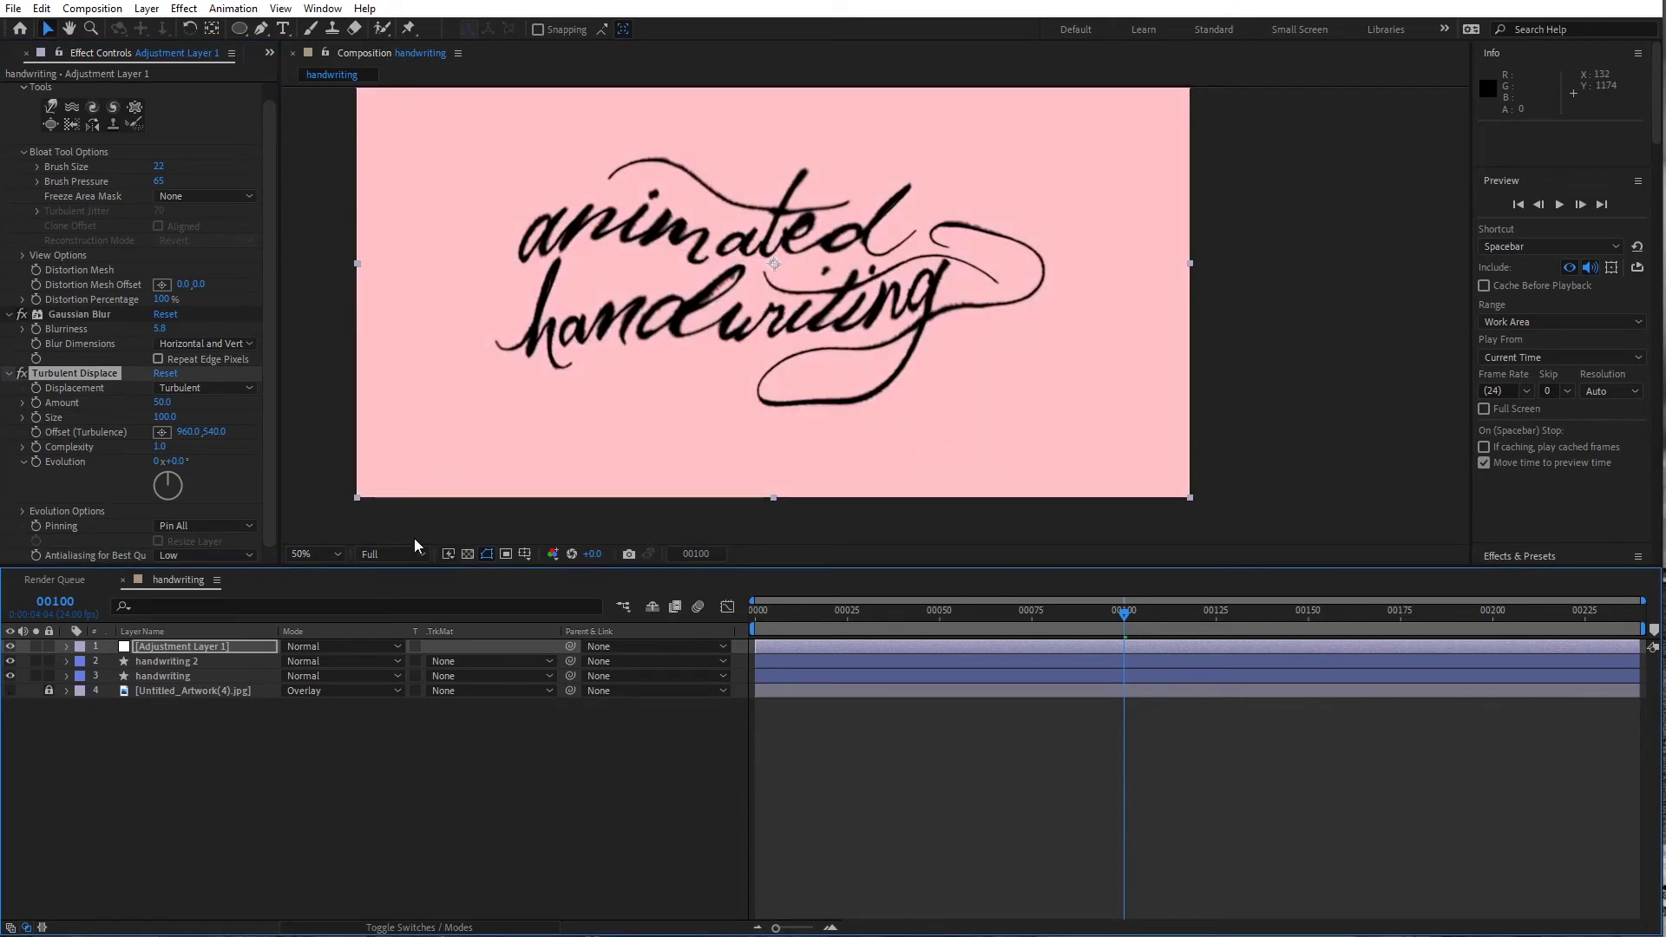
click(466, 554)
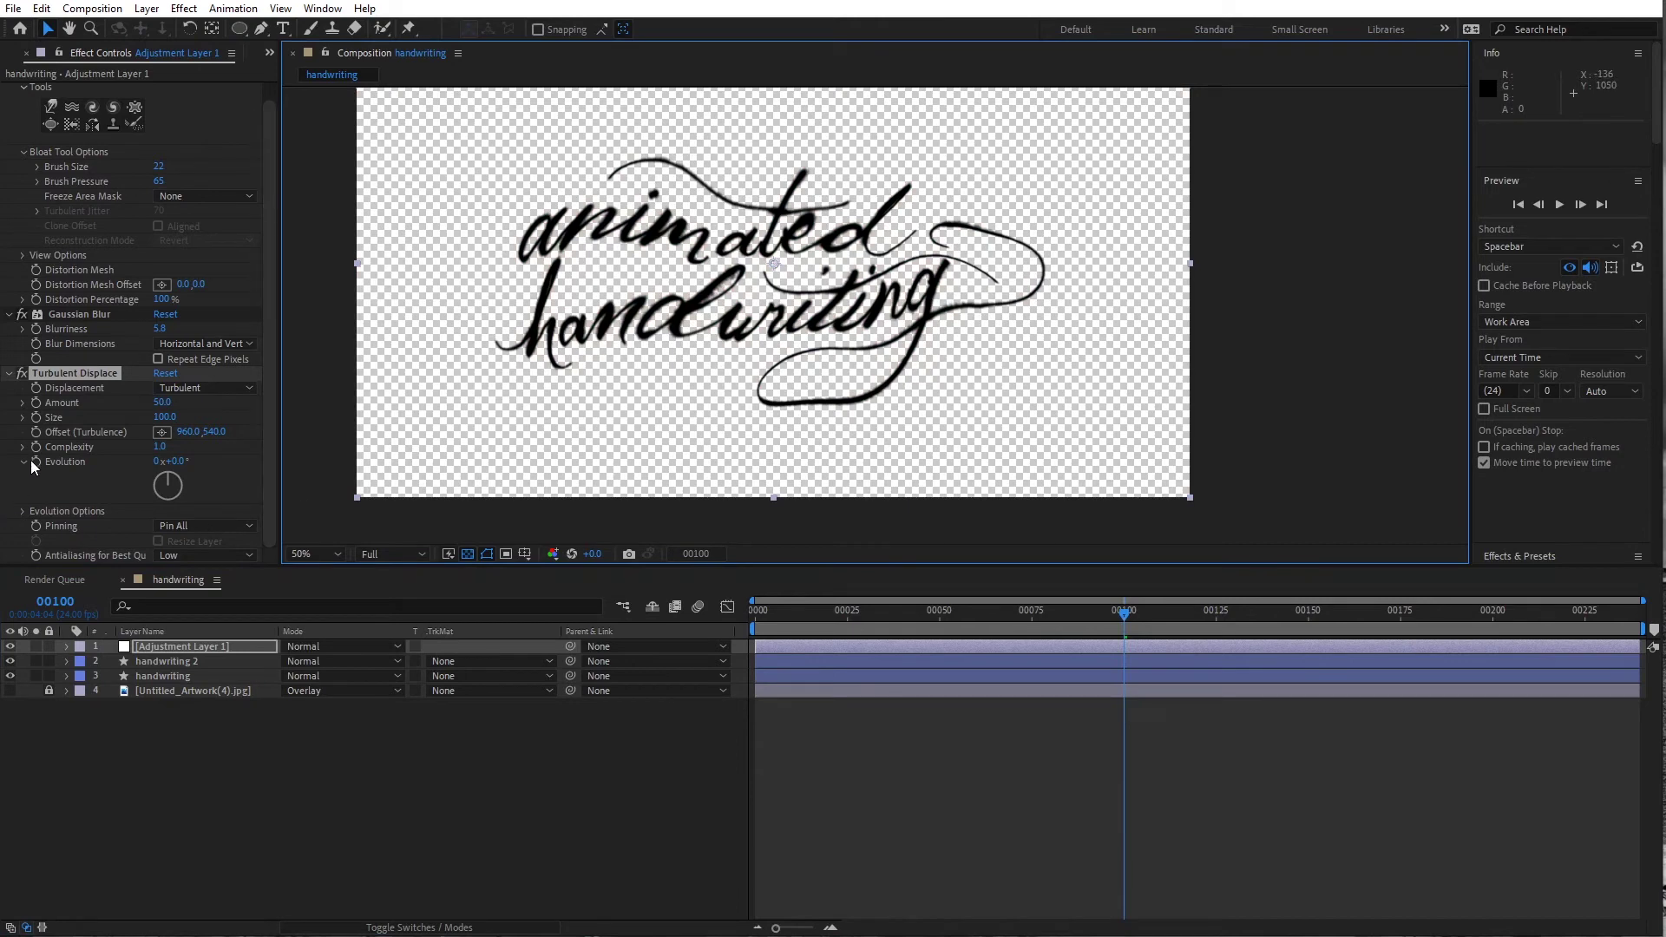
drag(157, 422, 2, 417)
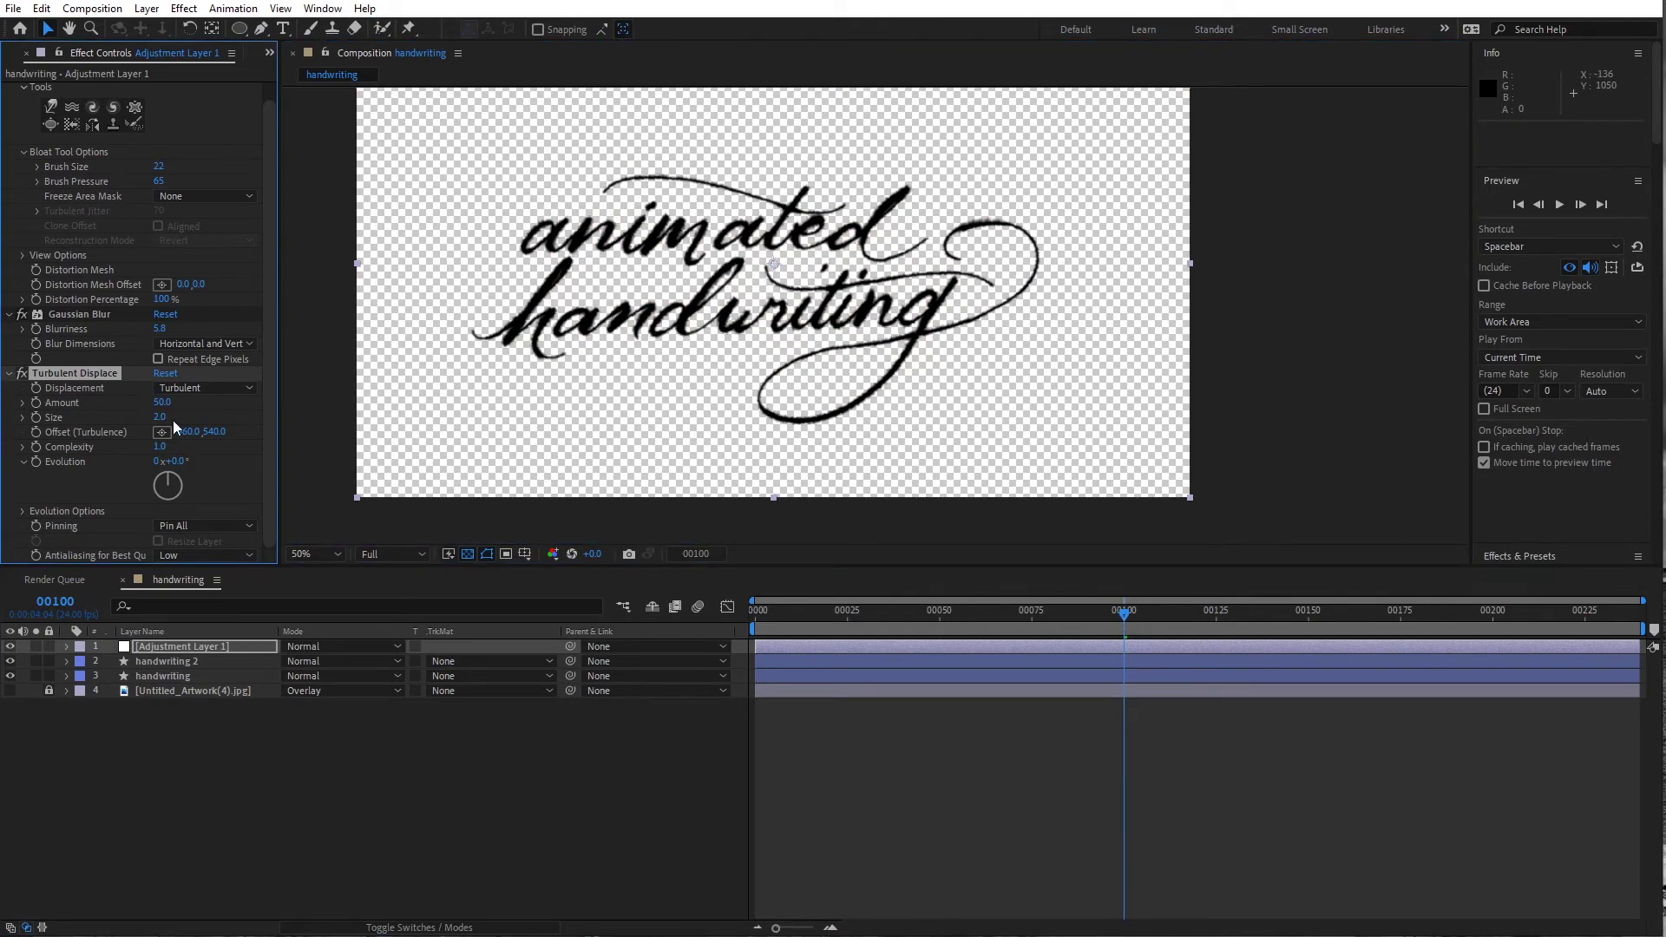
drag(161, 402, 145, 402)
Apply Matte Choker to the adjustment layer with Choke 1 at 20 and Geometric Softness 1 near 2
click(184, 9)
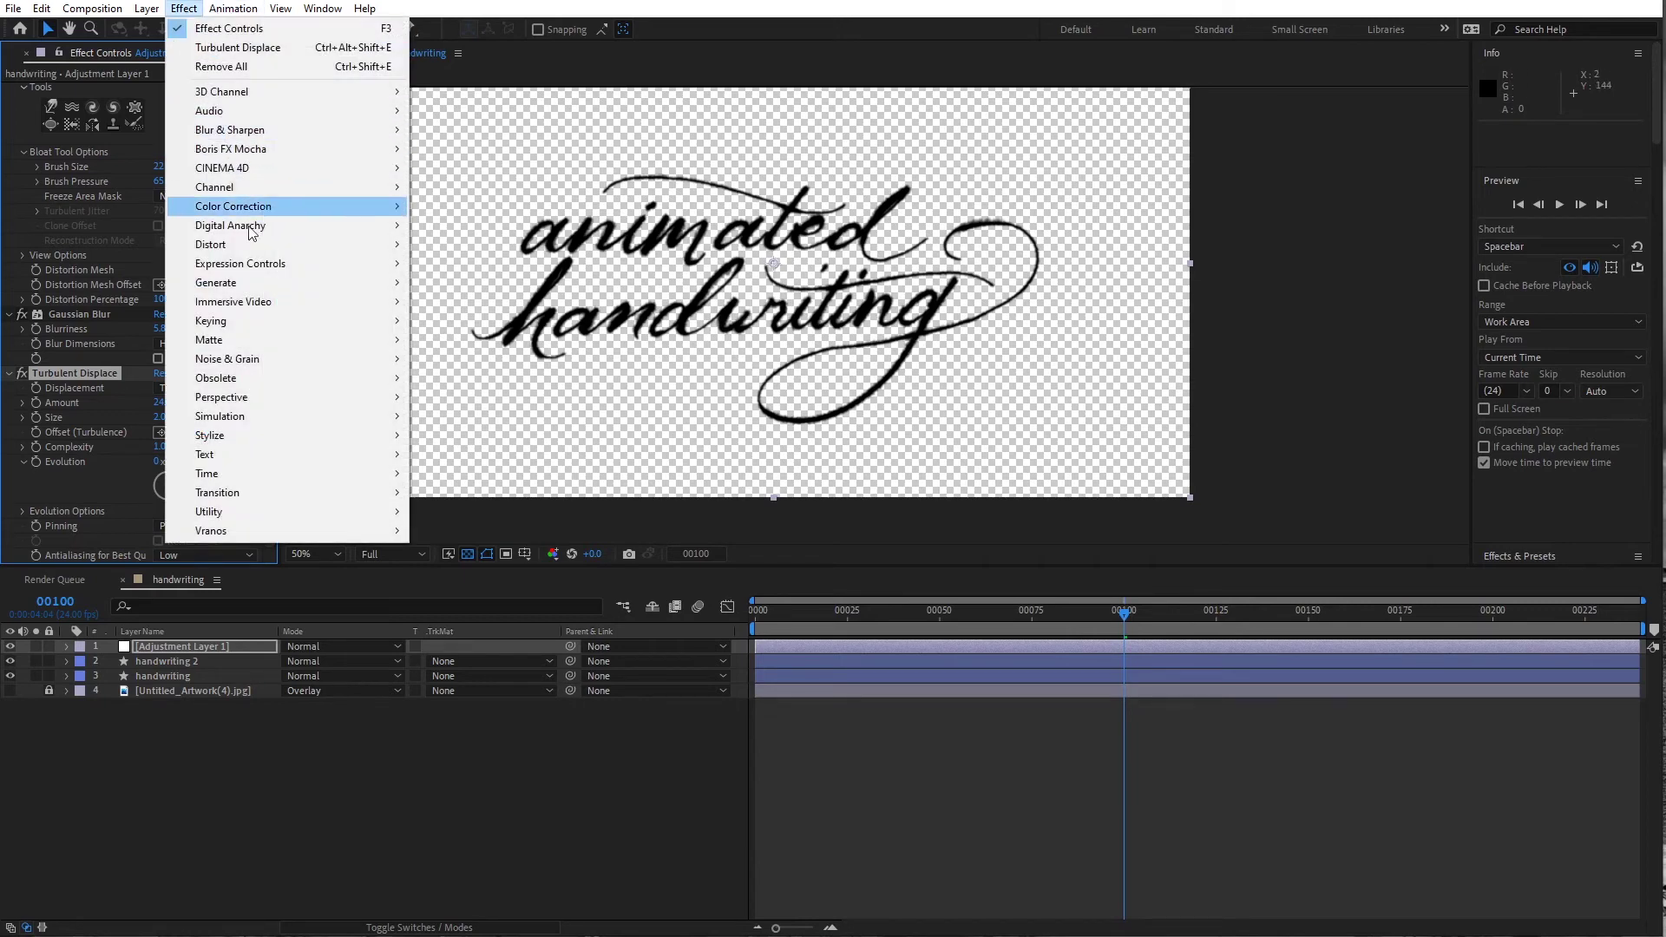
mouse_move(254, 340)
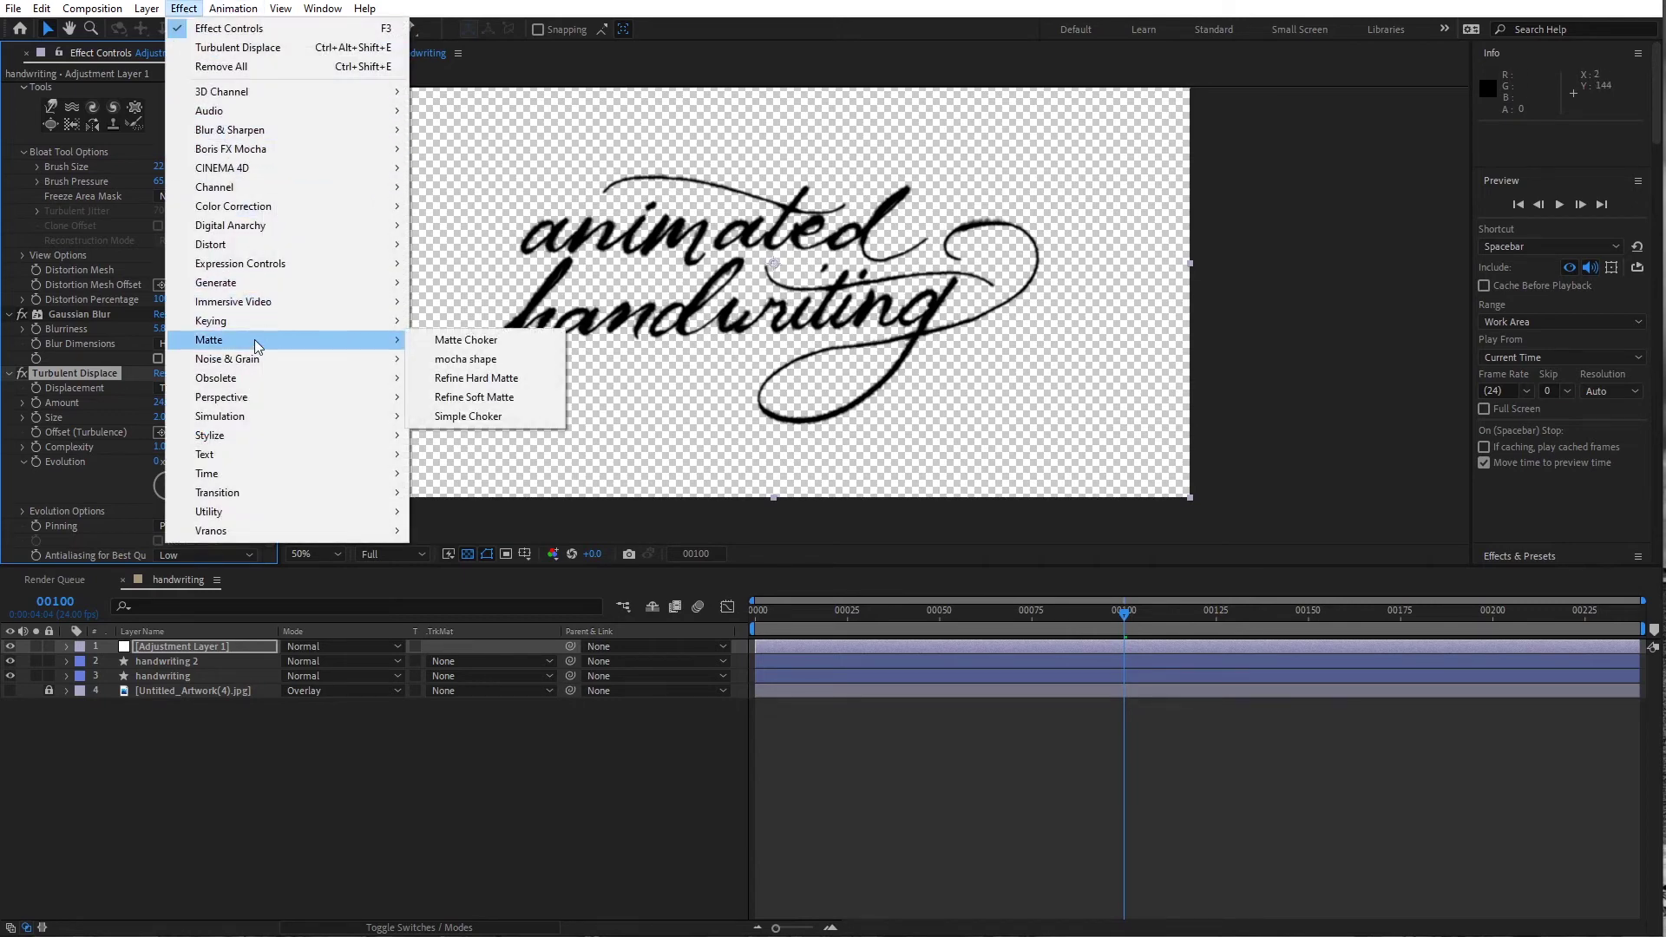
click(450, 340)
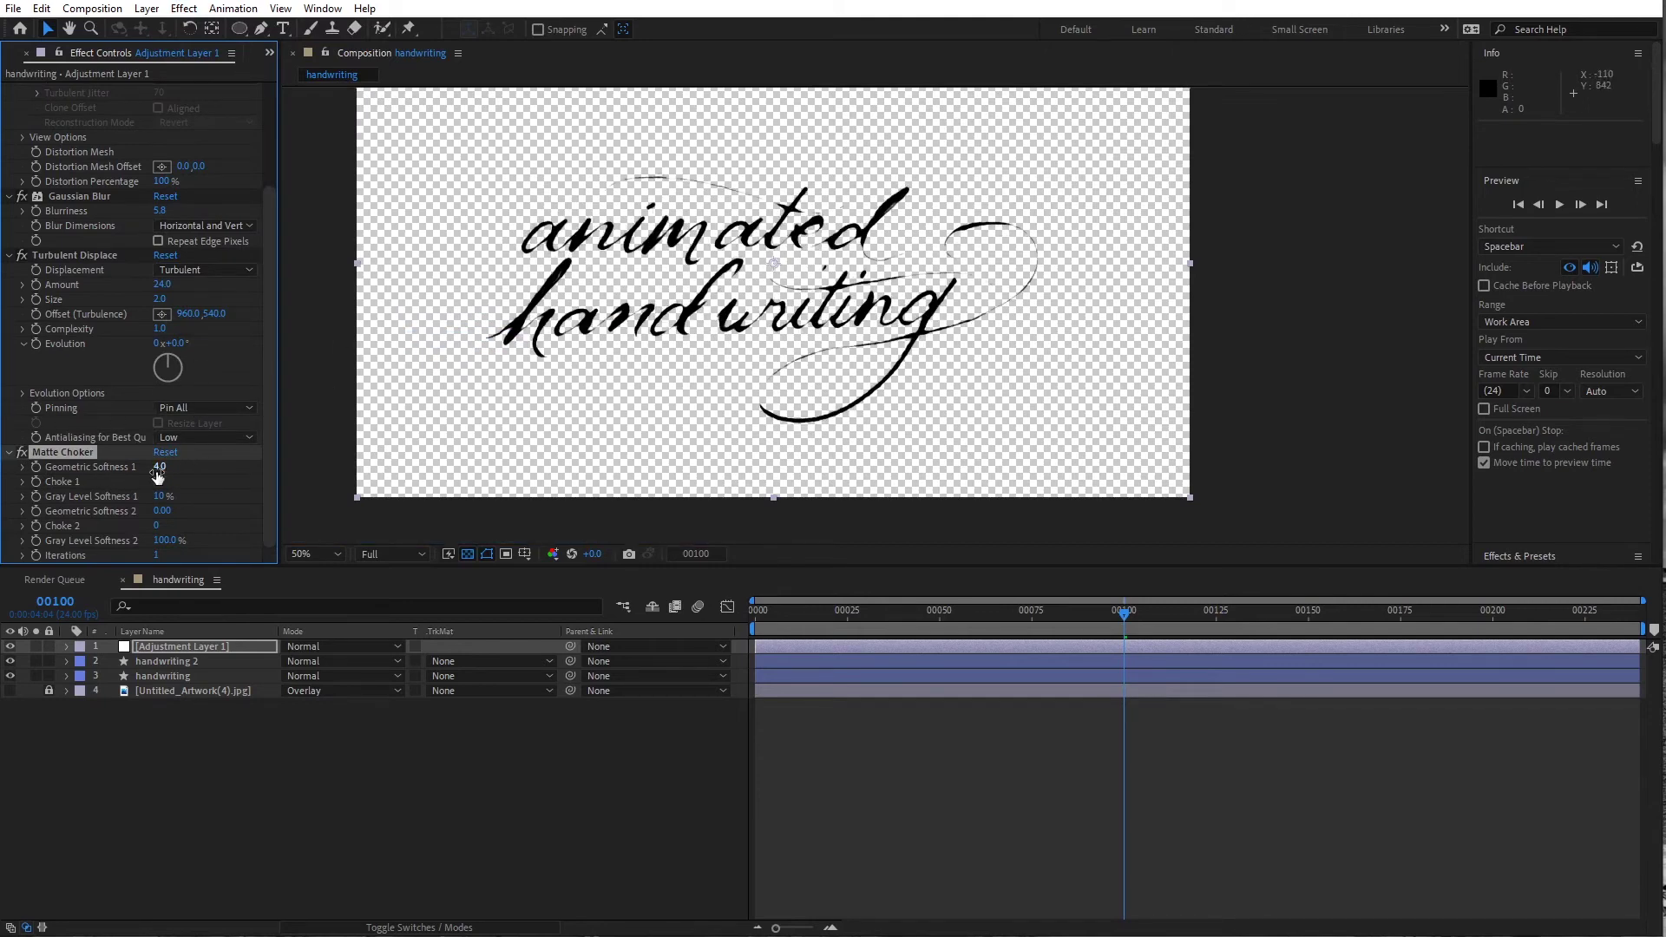
drag(177, 478, 163, 475)
drag(156, 469, 115, 483)
Zoom and pan over the lettering to inspect the tightened edges, then return to frame 75
scroll(875, 317, up, 2)
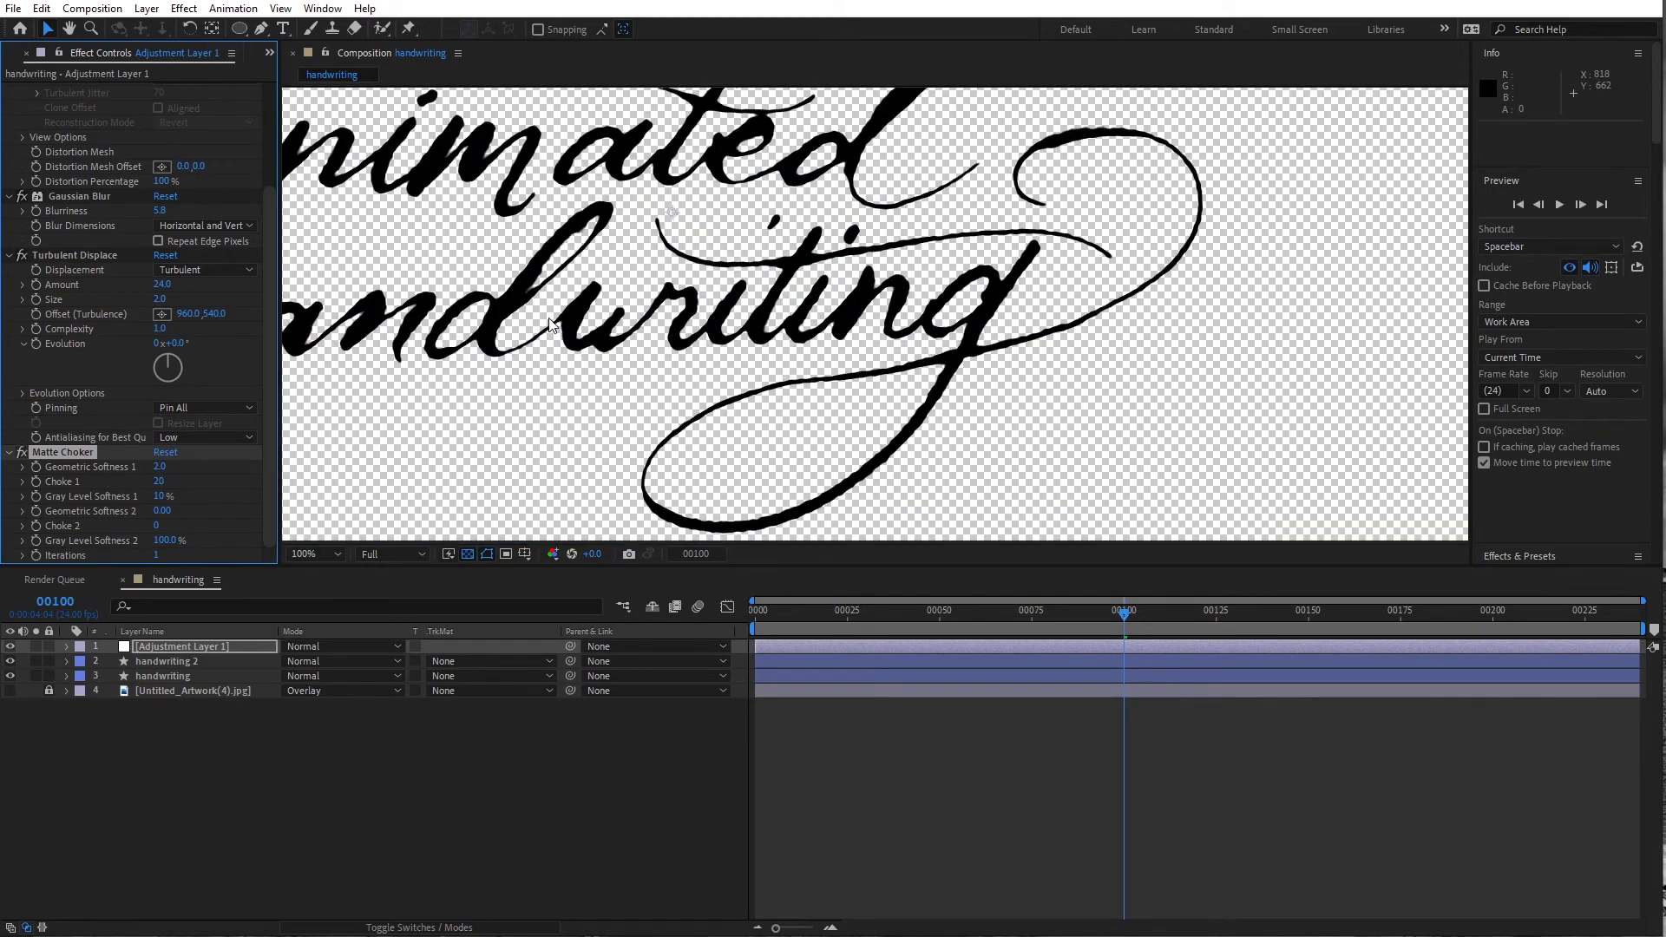
scroll(548, 316, up, 2)
scroll(548, 316, down, 2)
drag(732, 322, 770, 322)
scroll(824, 328, down, 2)
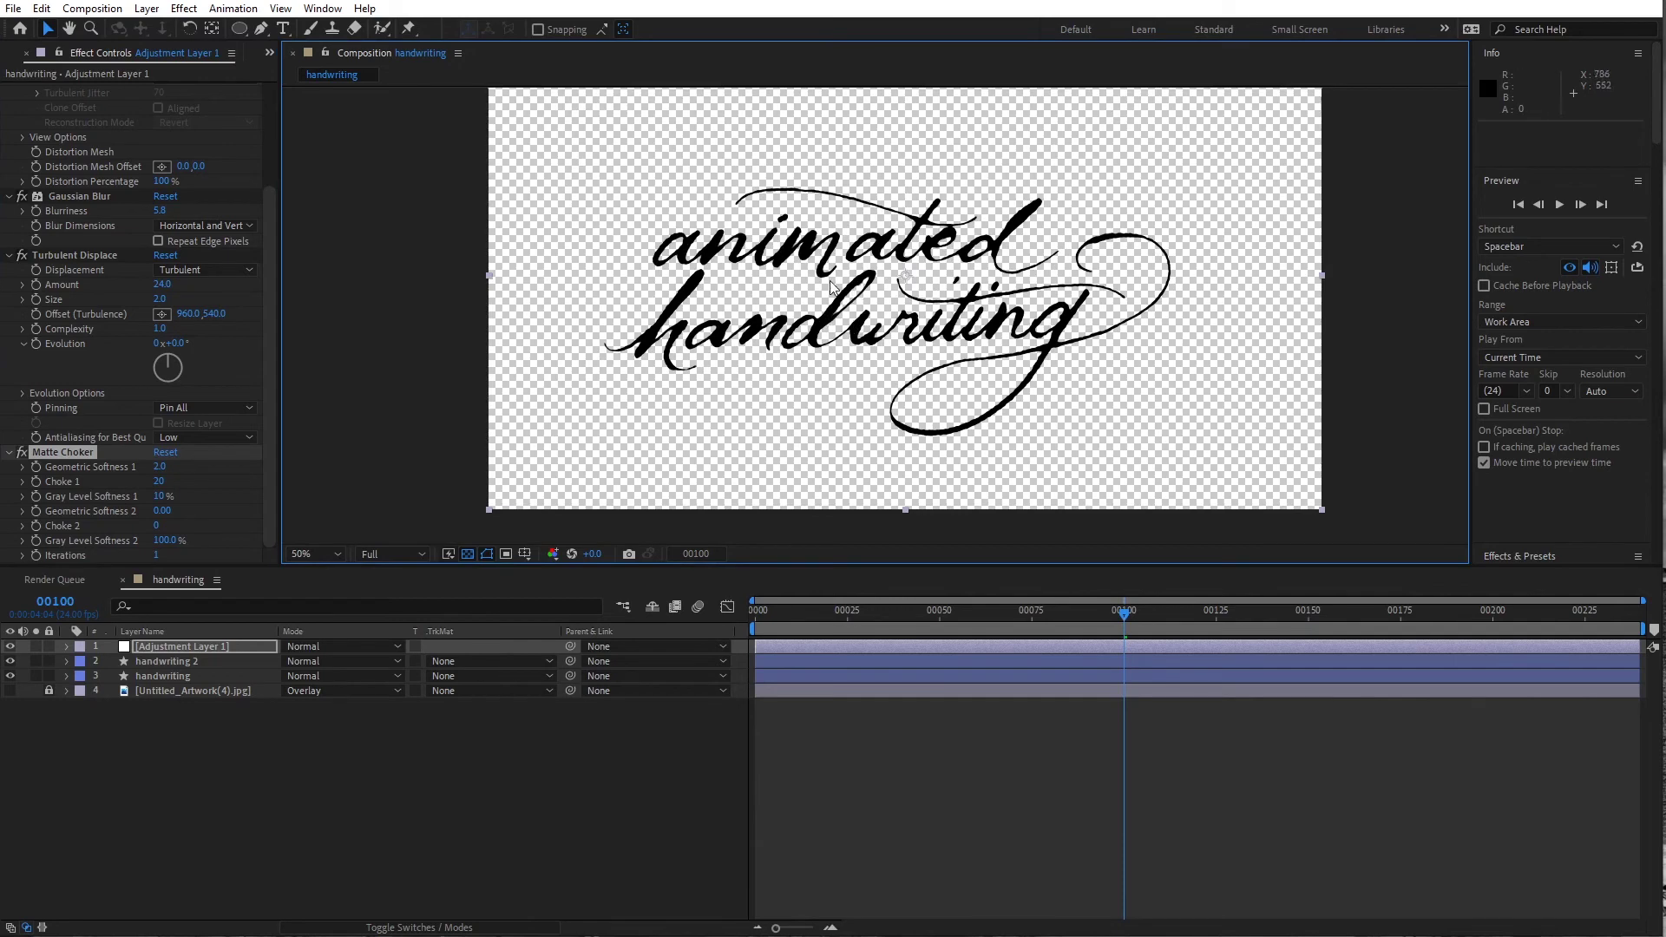
scroll(817, 313, up, 2)
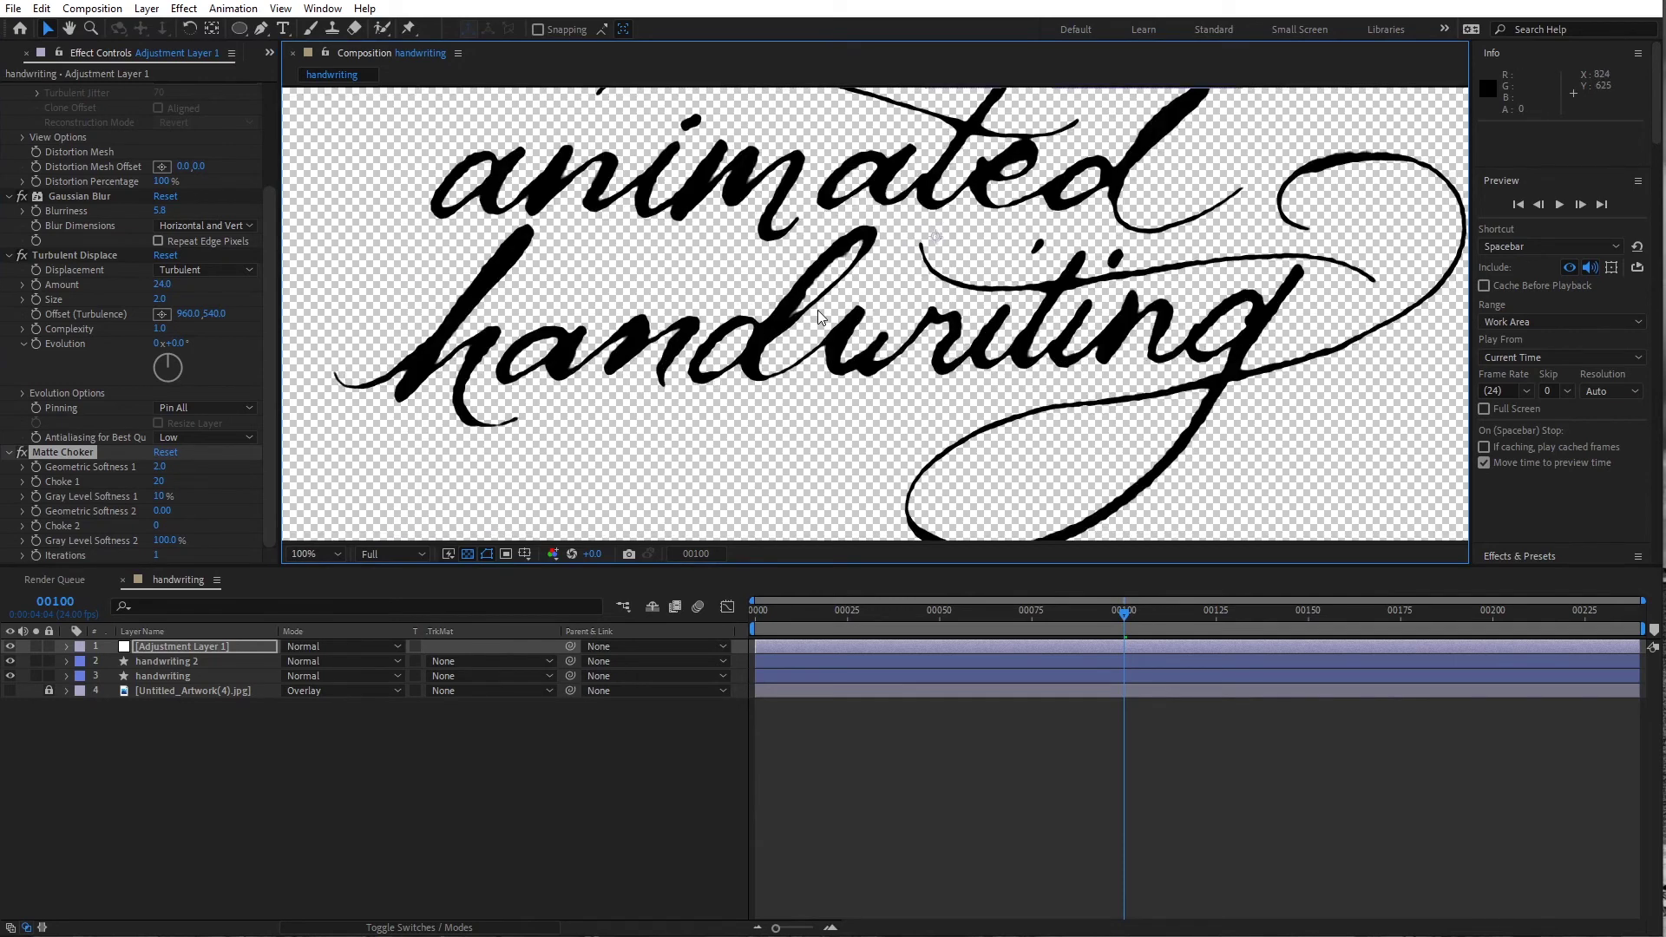
scroll(901, 269, down, 2)
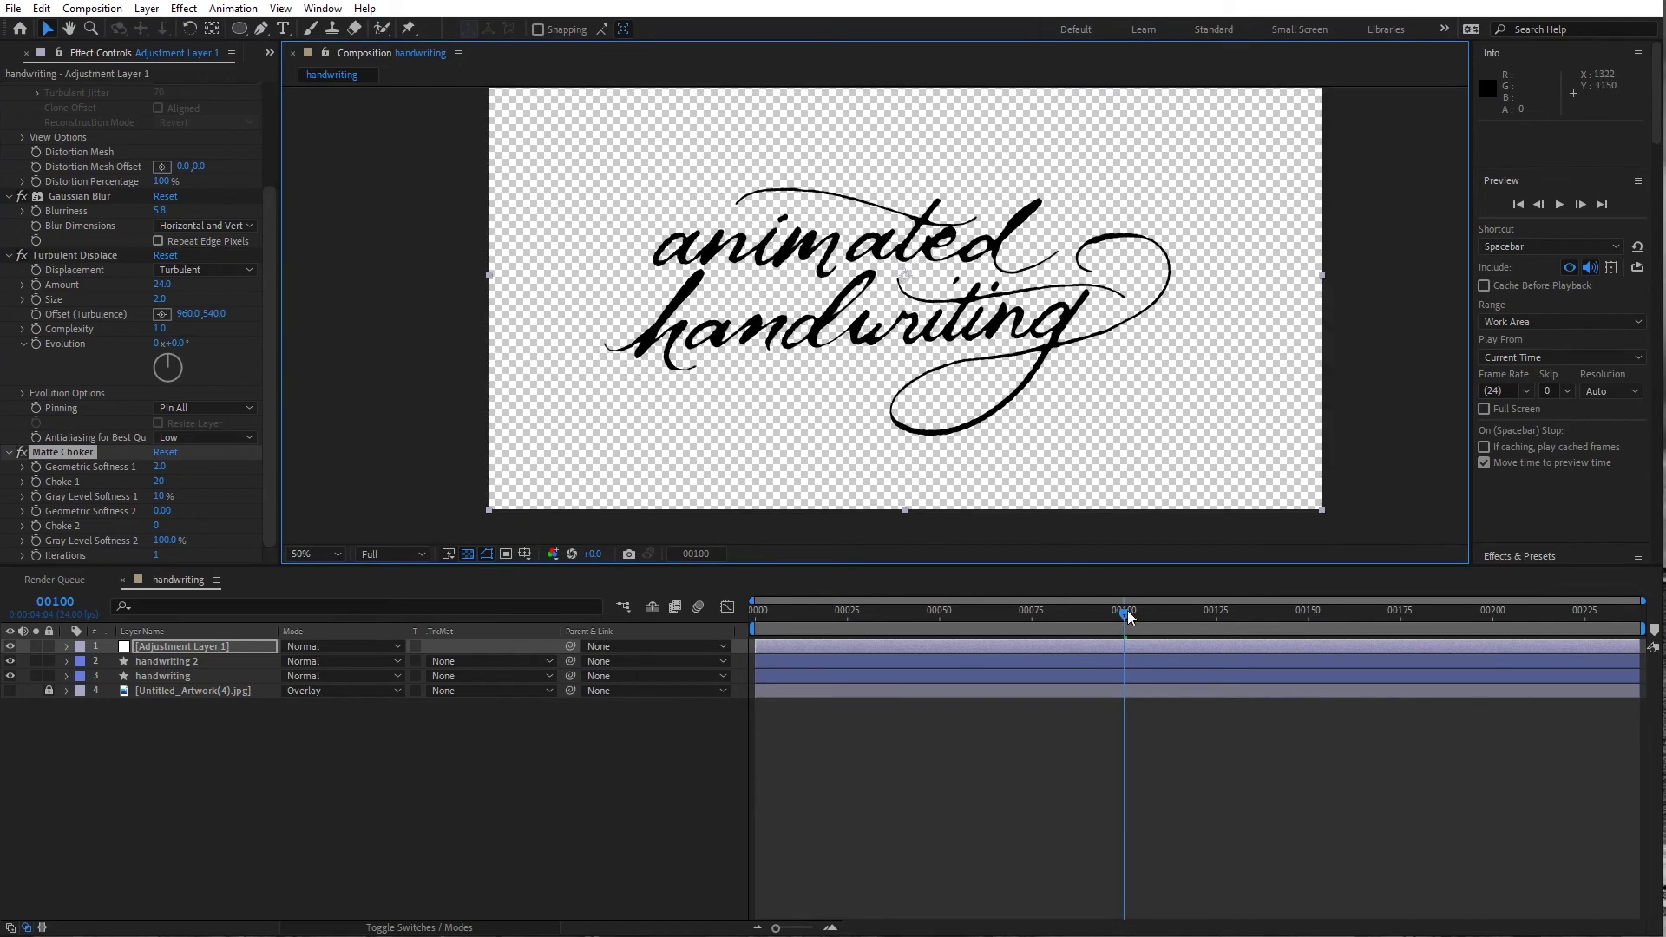
mouse_move(1127, 617)
mouse_down()
mouse_move(961, 630)
mouse_move(1148, 628)
mouse_move(1128, 618)
mouse_up()
Nest the handwriting composition in a new comp via New Comp from Selection
click(269, 52)
click(292, 75)
click(54, 208)
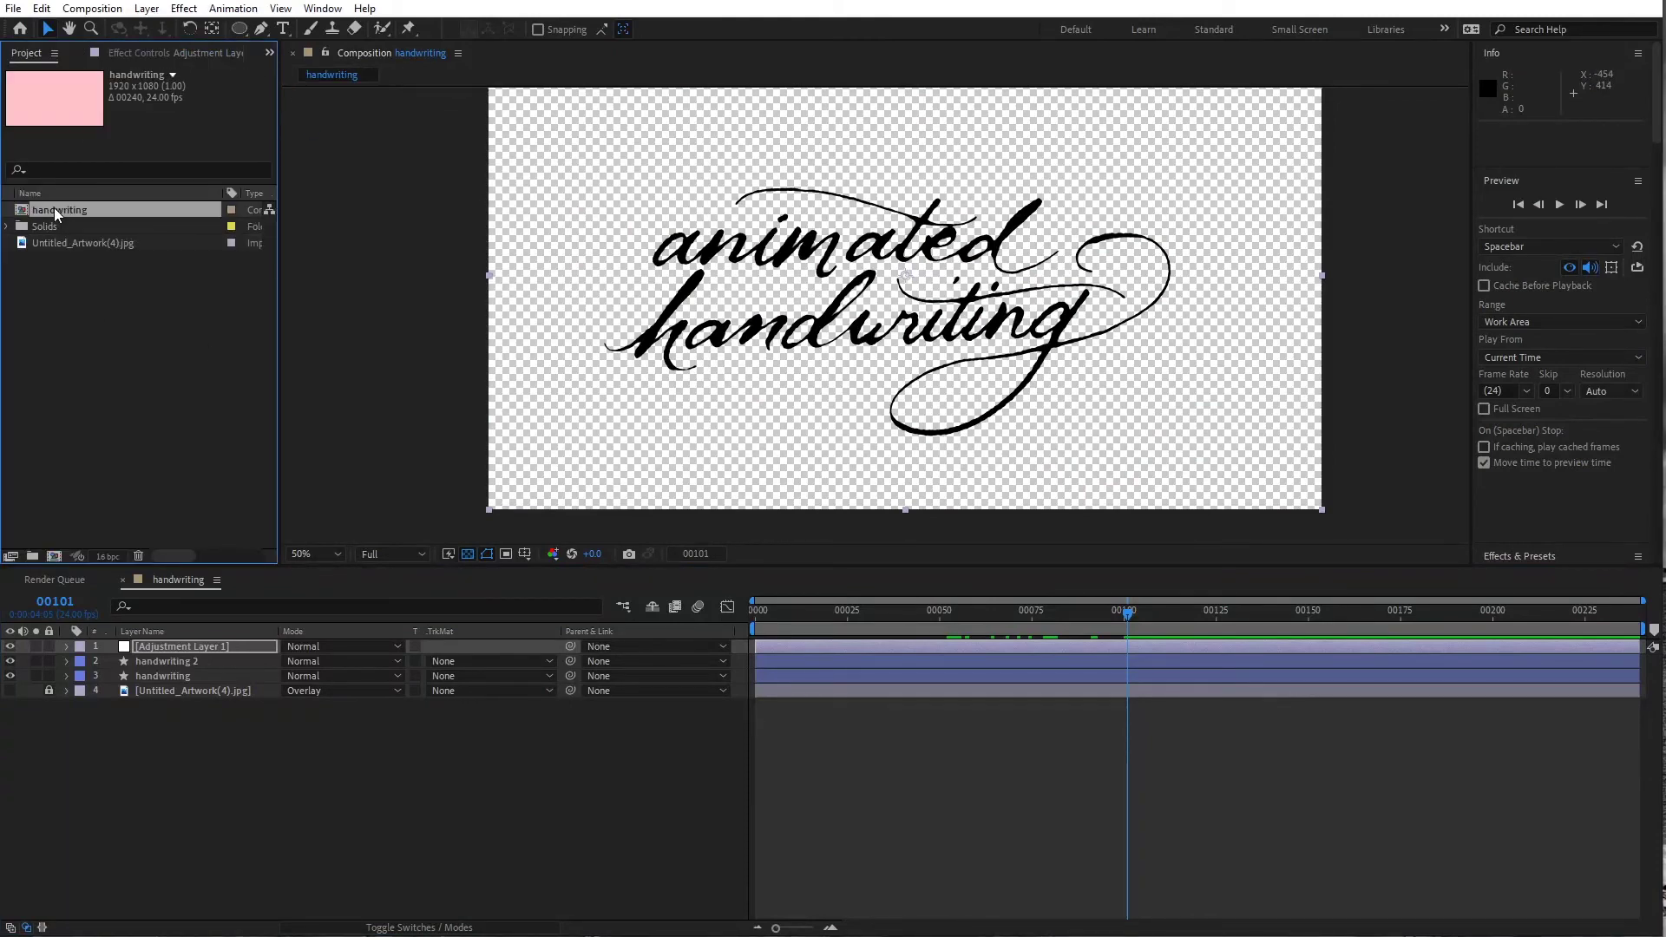
right_click(61, 209)
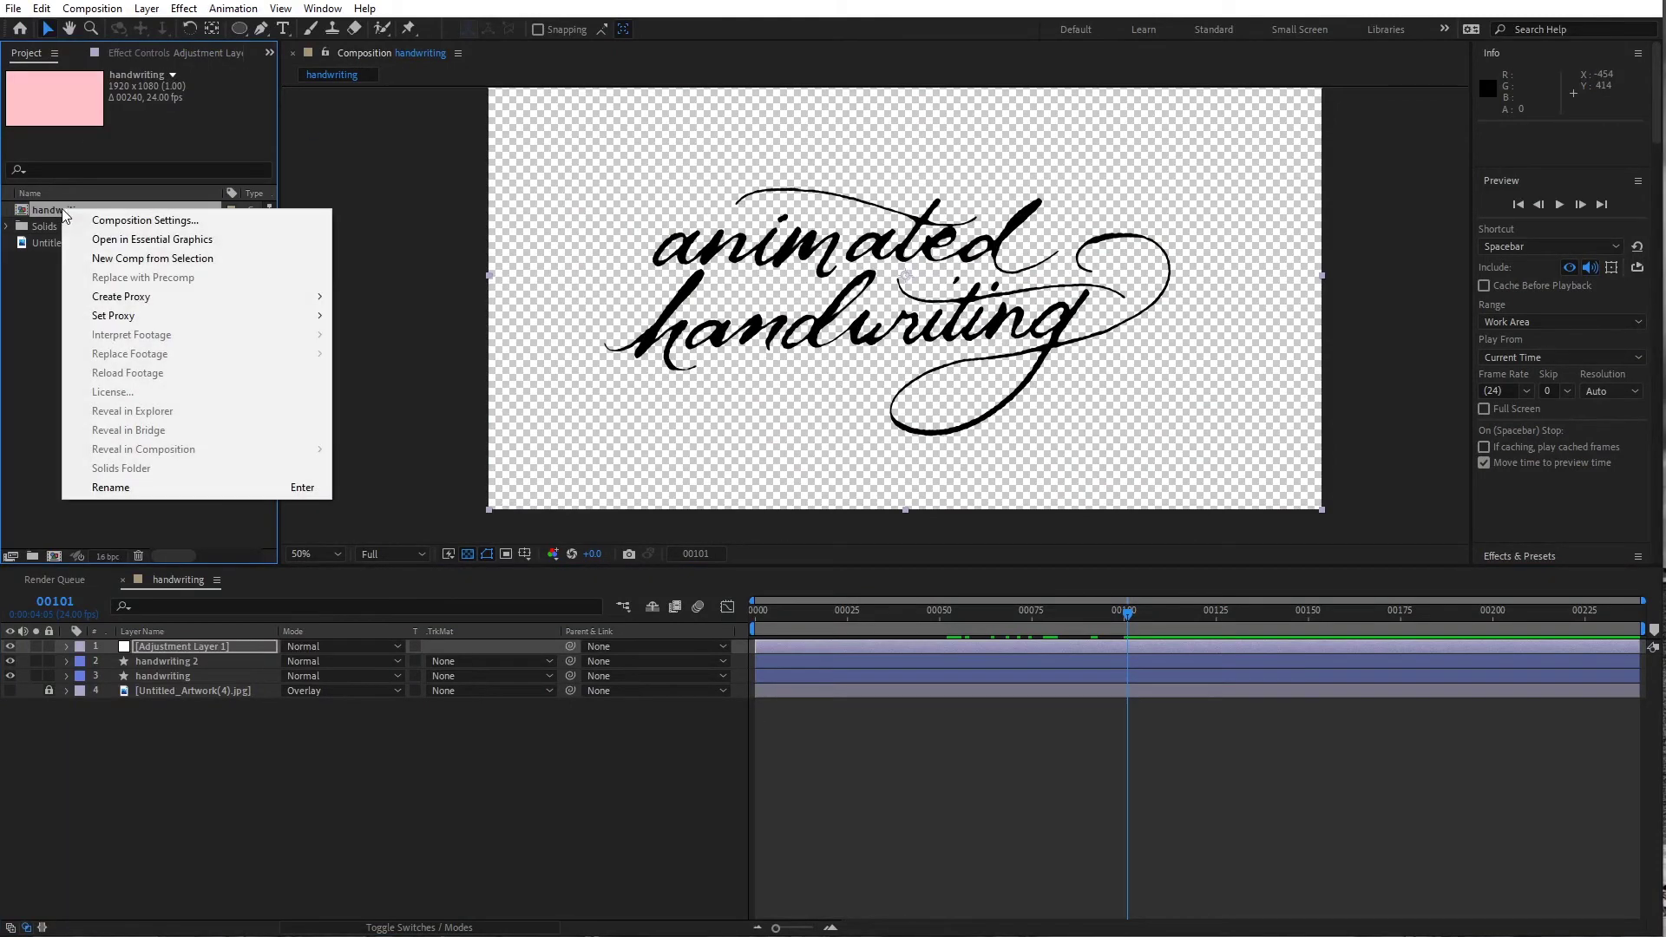
click(132, 257)
End the work area around frame 100 in the new handwriting 2 comp
key(comma)
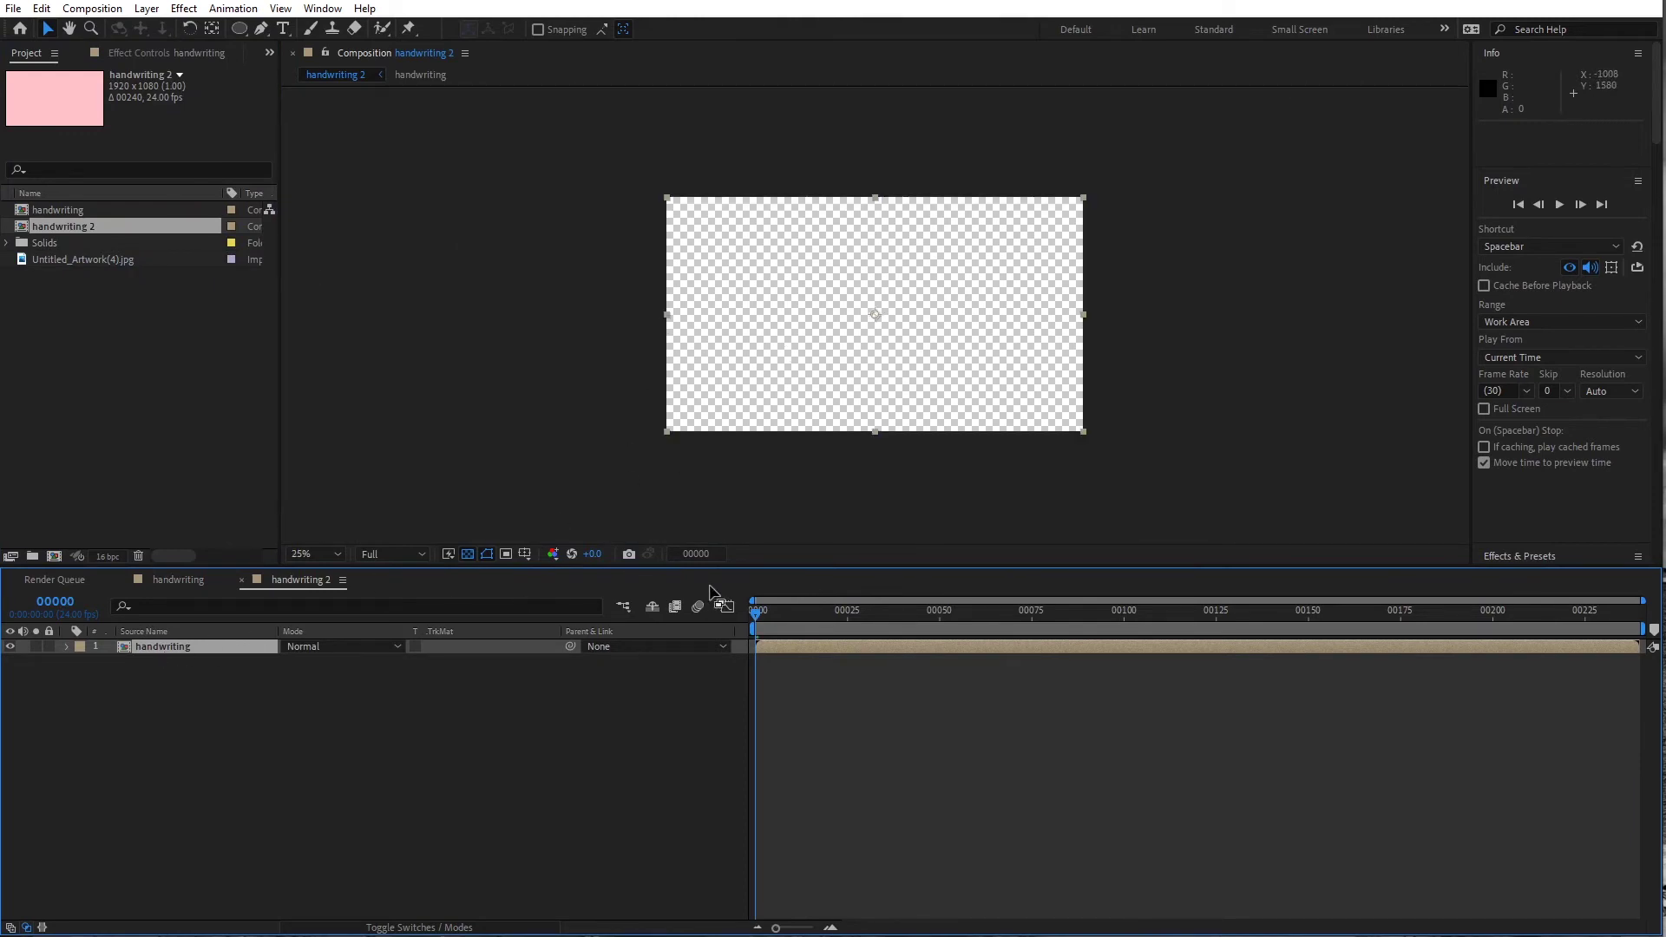
drag(1645, 628, 1130, 661)
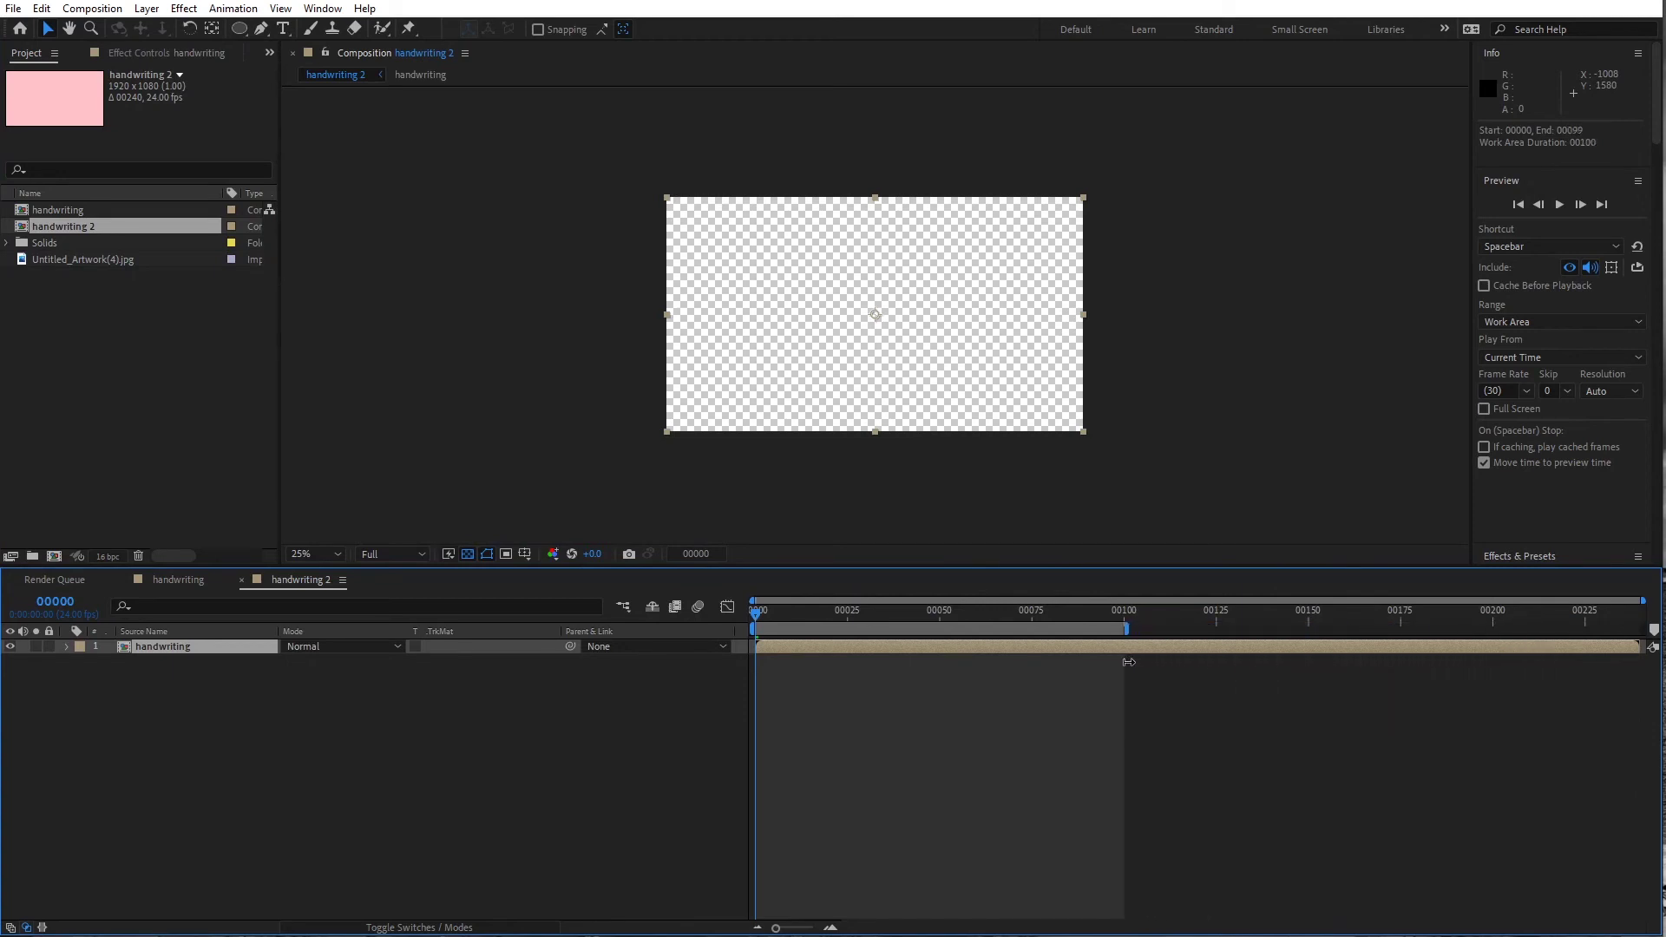
click(1095, 759)
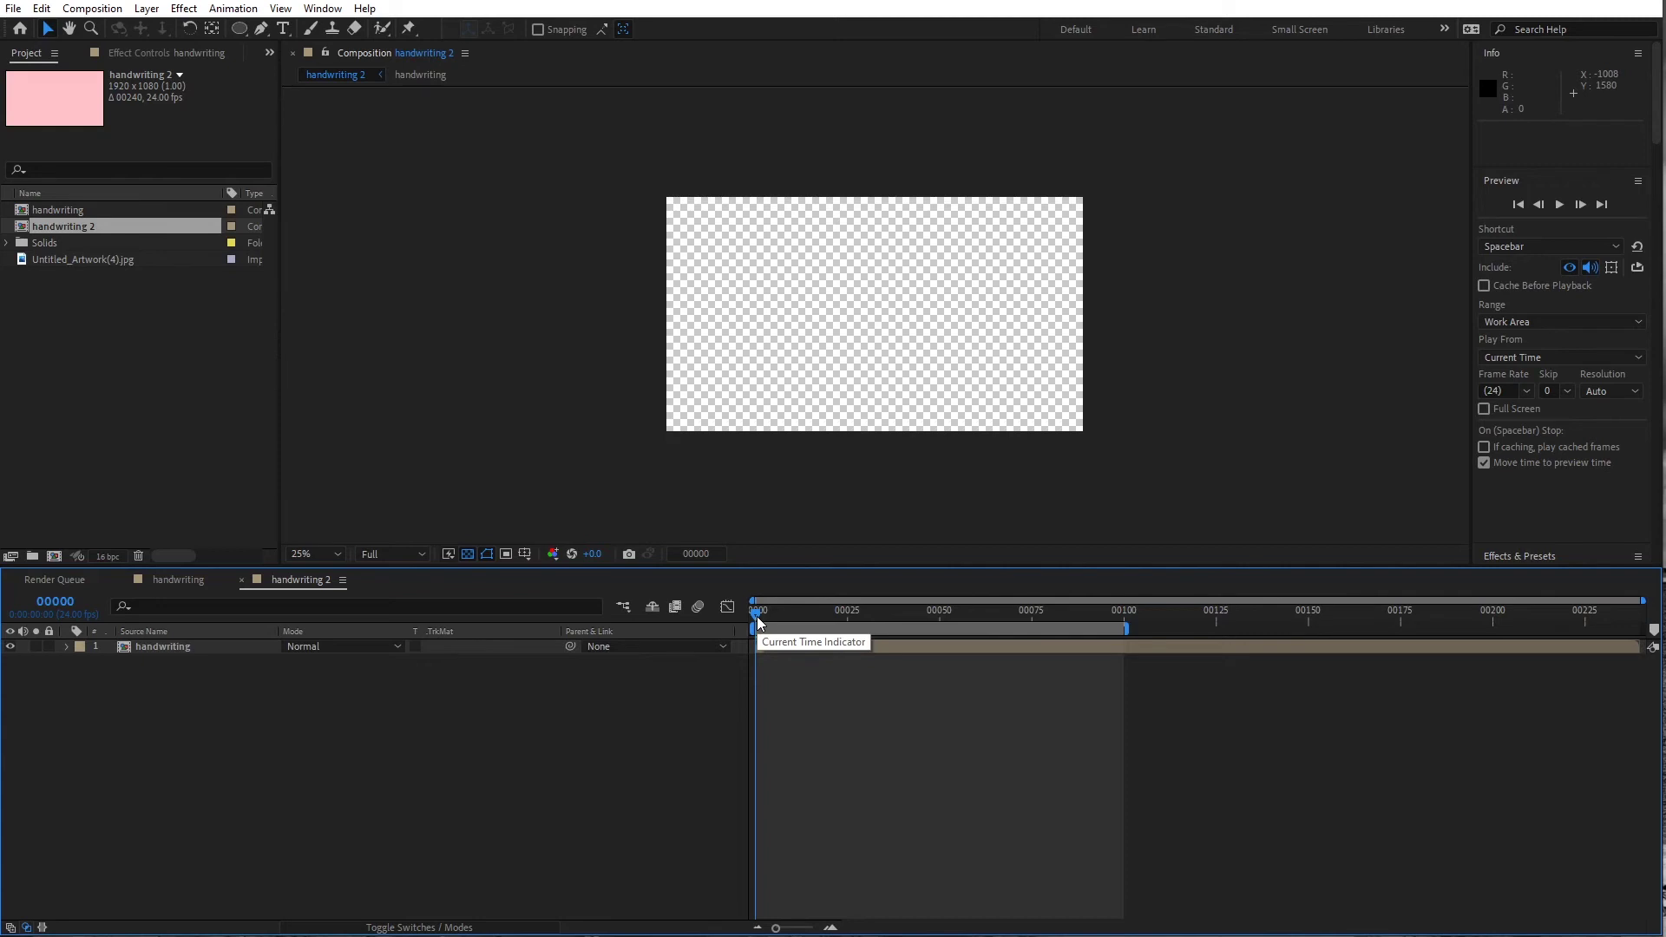
Duplicate the handwriting layer and shift the copy to start a few frames later
click(132, 646)
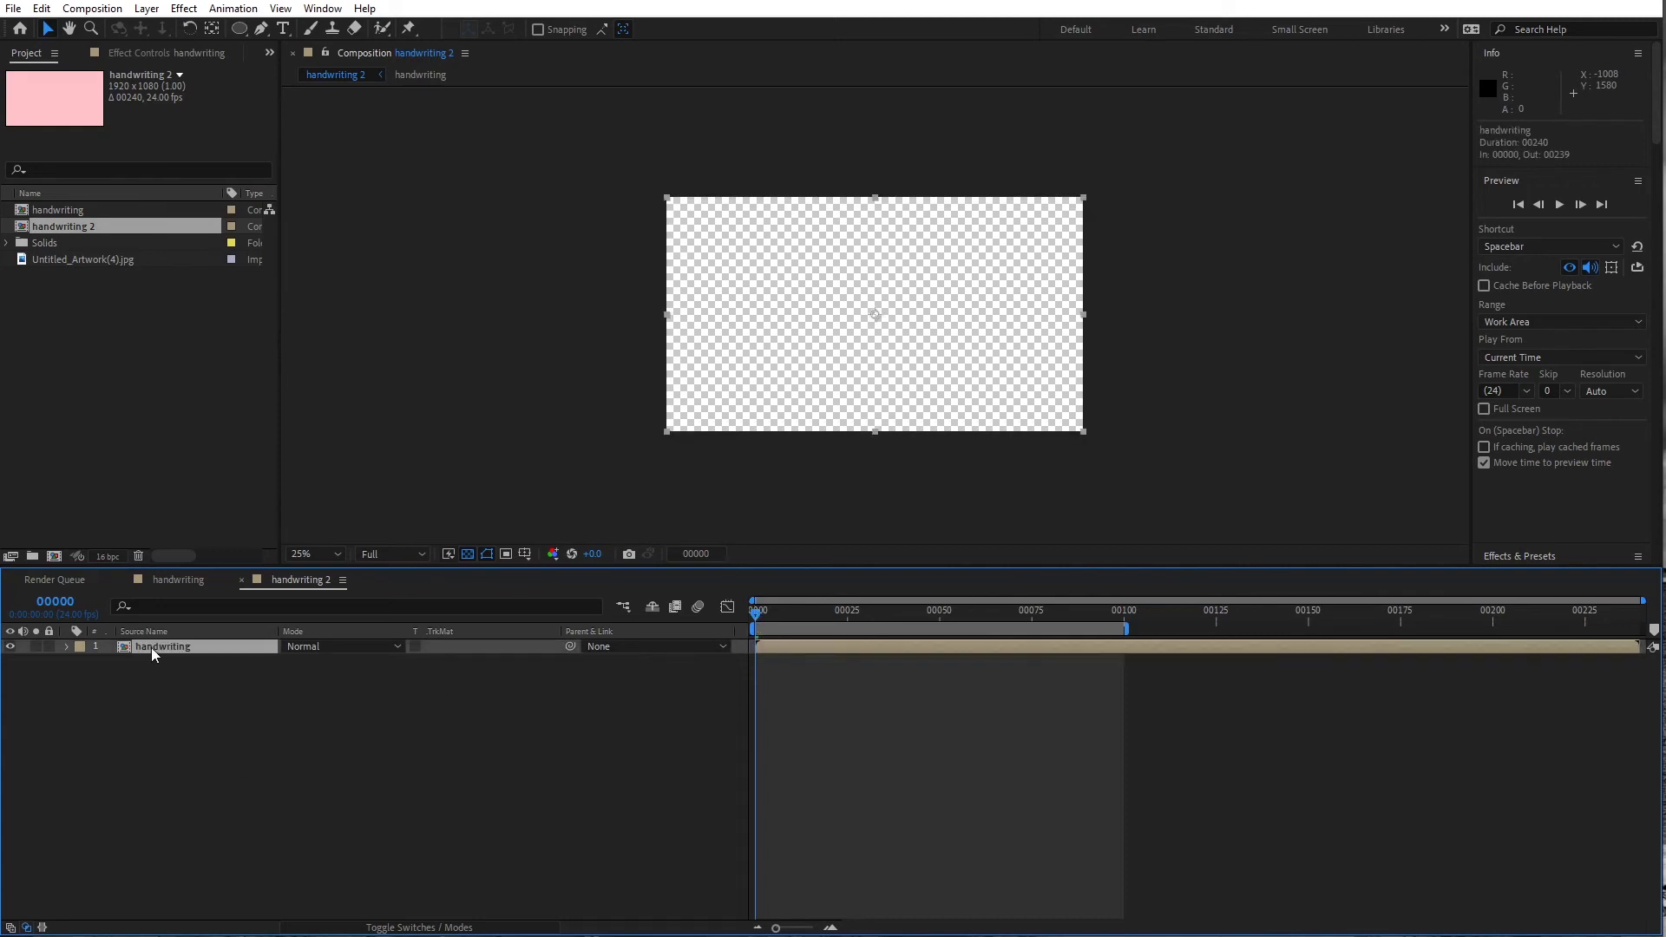
key(ctrl+d)
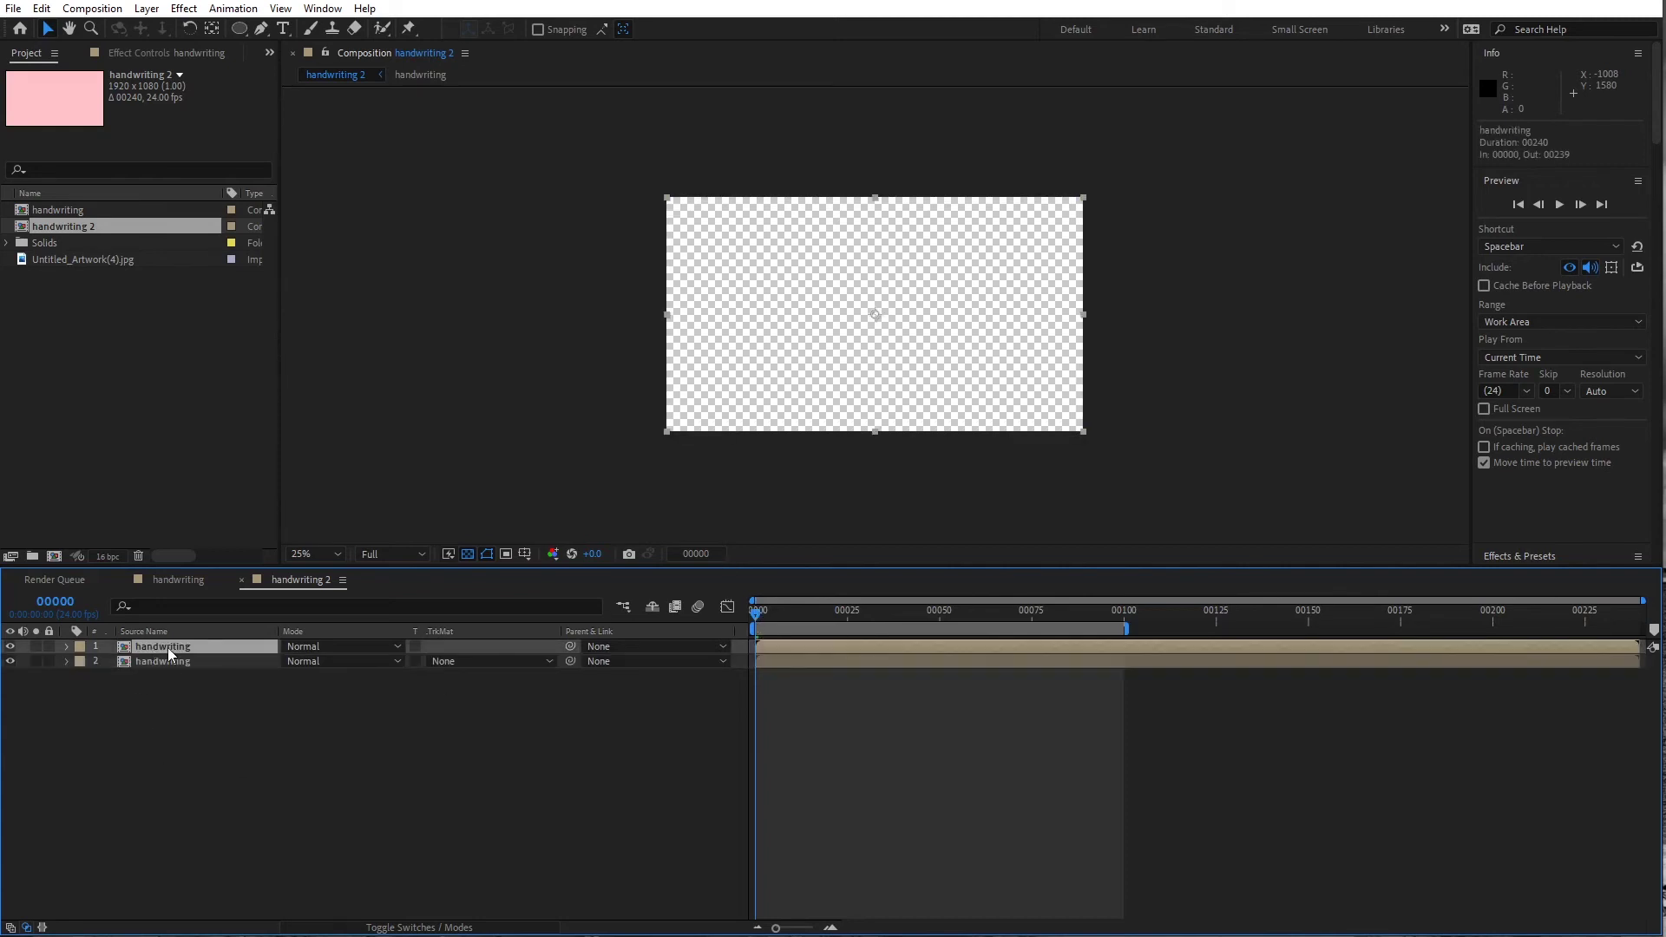
mouse_move(757, 616)
mouse_down()
mouse_move(813, 617)
mouse_move(771, 626)
mouse_move(877, 663)
mouse_move(968, 602)
mouse_move(1146, 611)
mouse_up()
key(;)
click(825, 662)
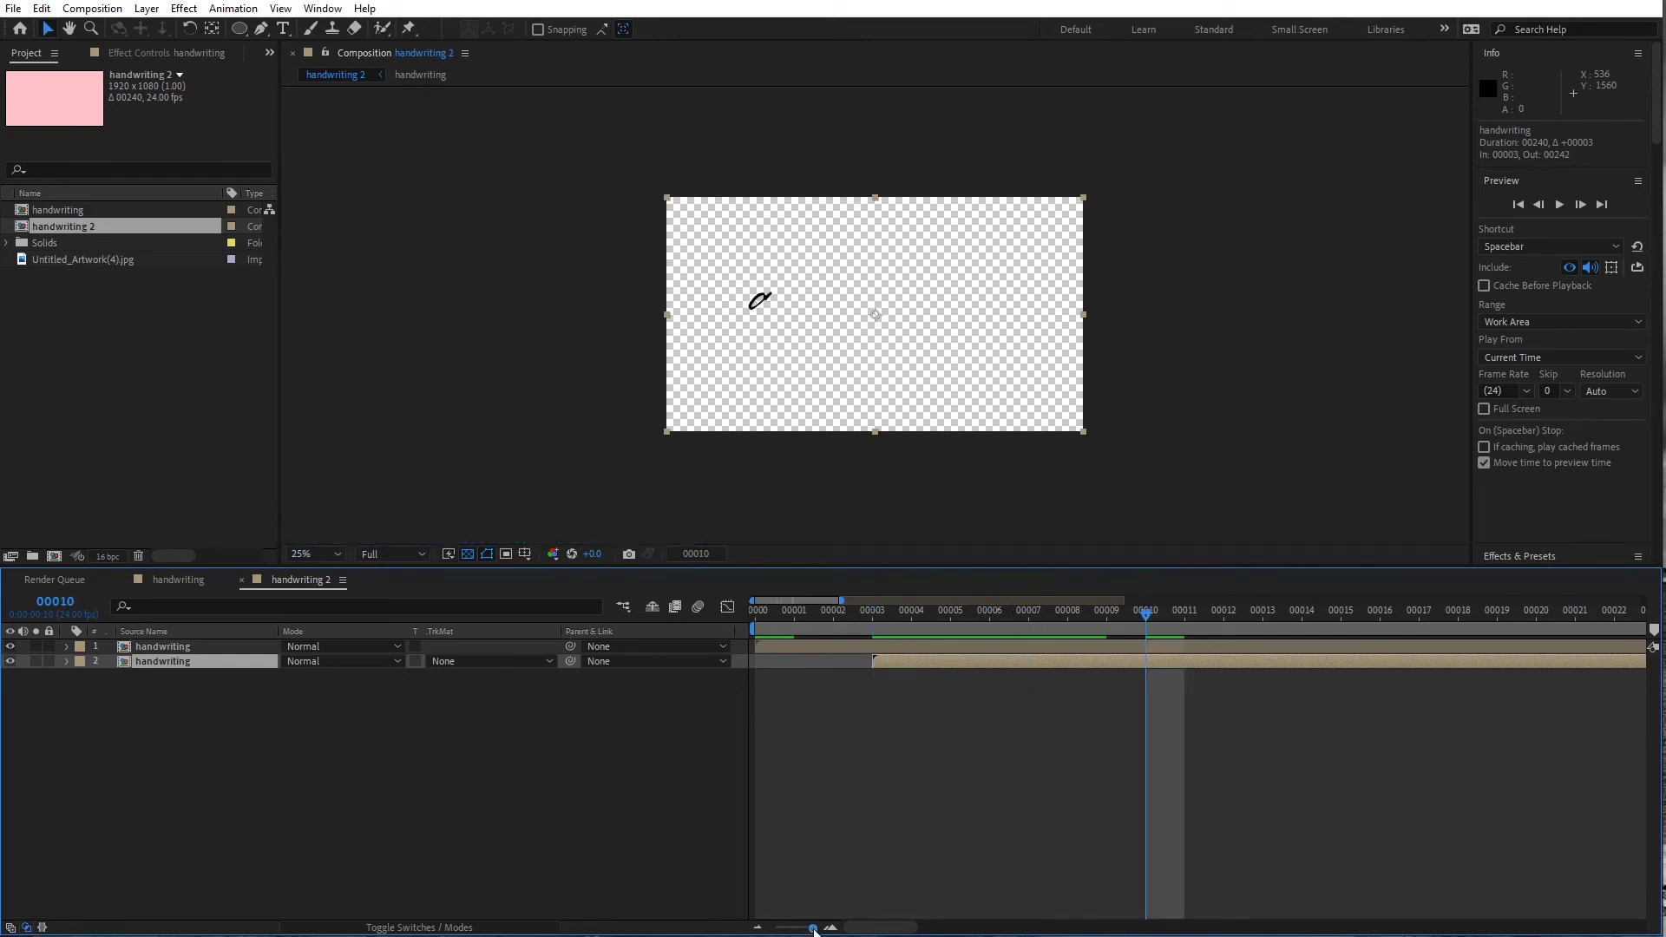
drag(814, 928, 786, 929)
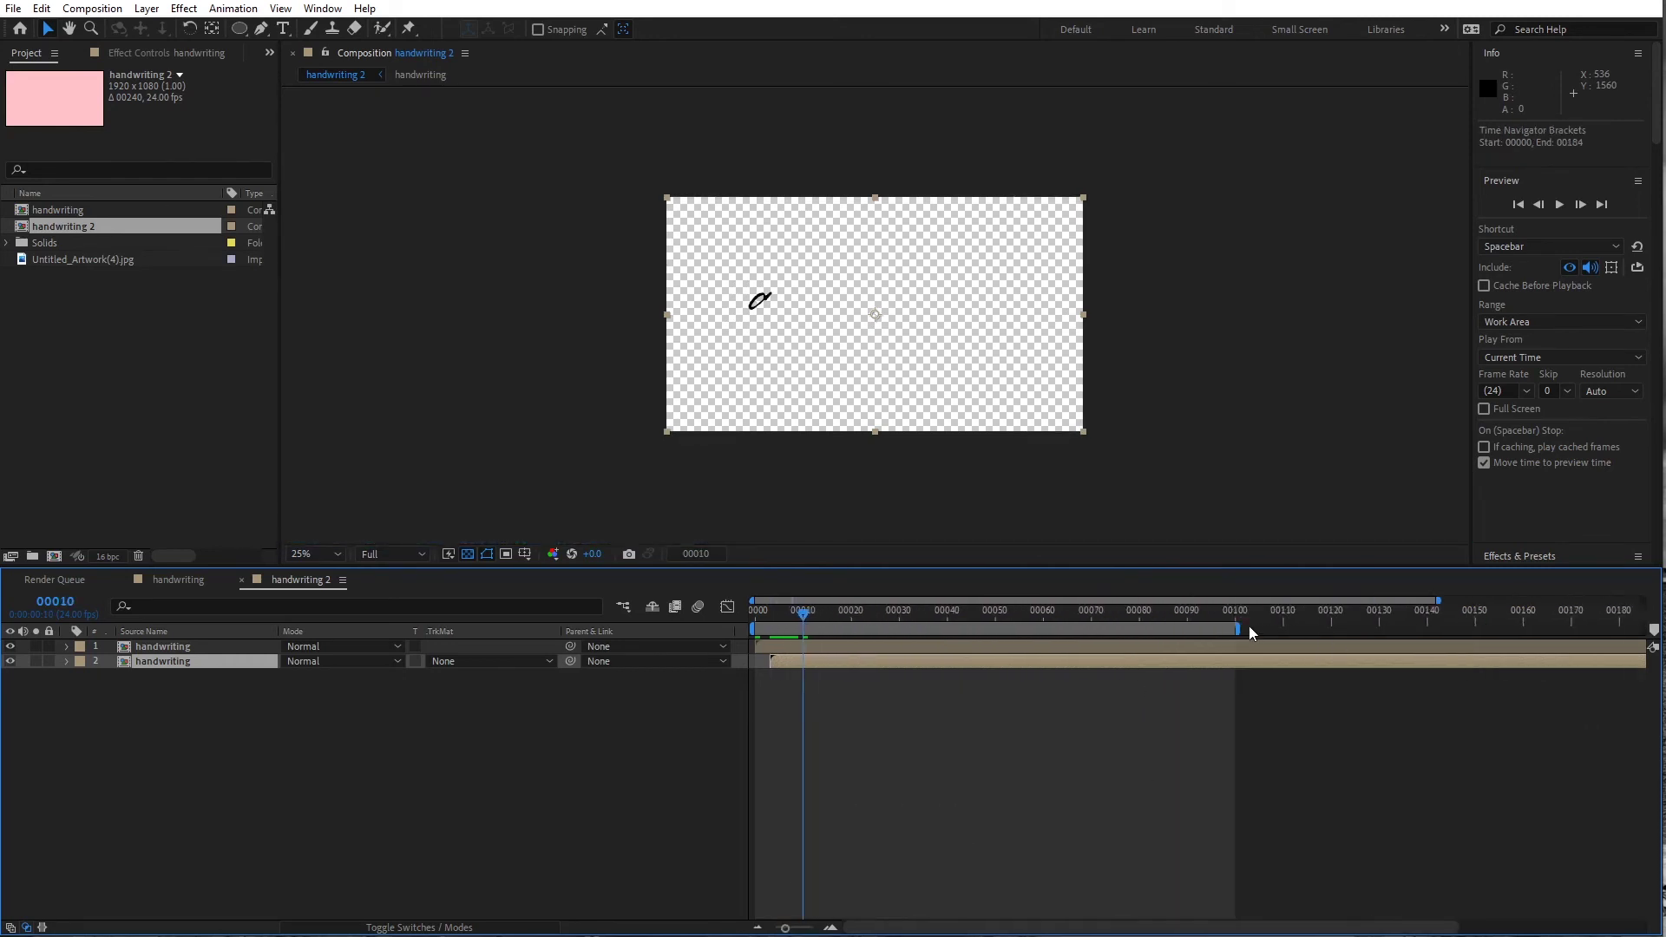
drag(1248, 632, 1252, 628)
click(947, 610)
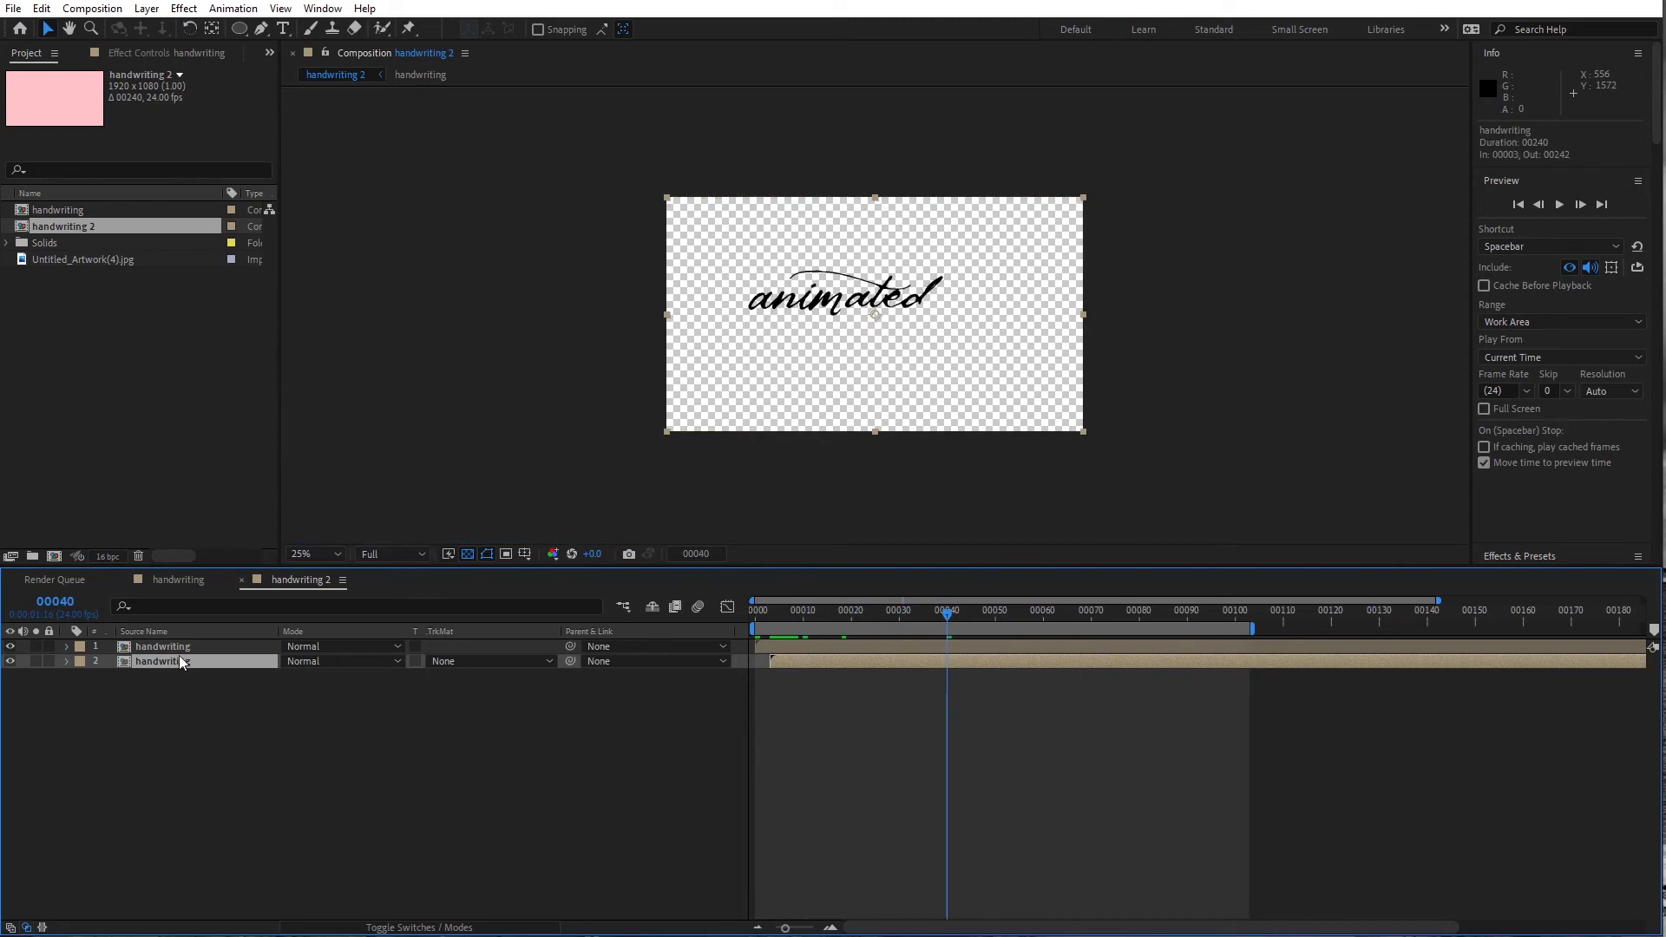
Rename the duplicate to 'inkbleed' and lock the original handwriting layer
key(Return)
text(inkbleed)
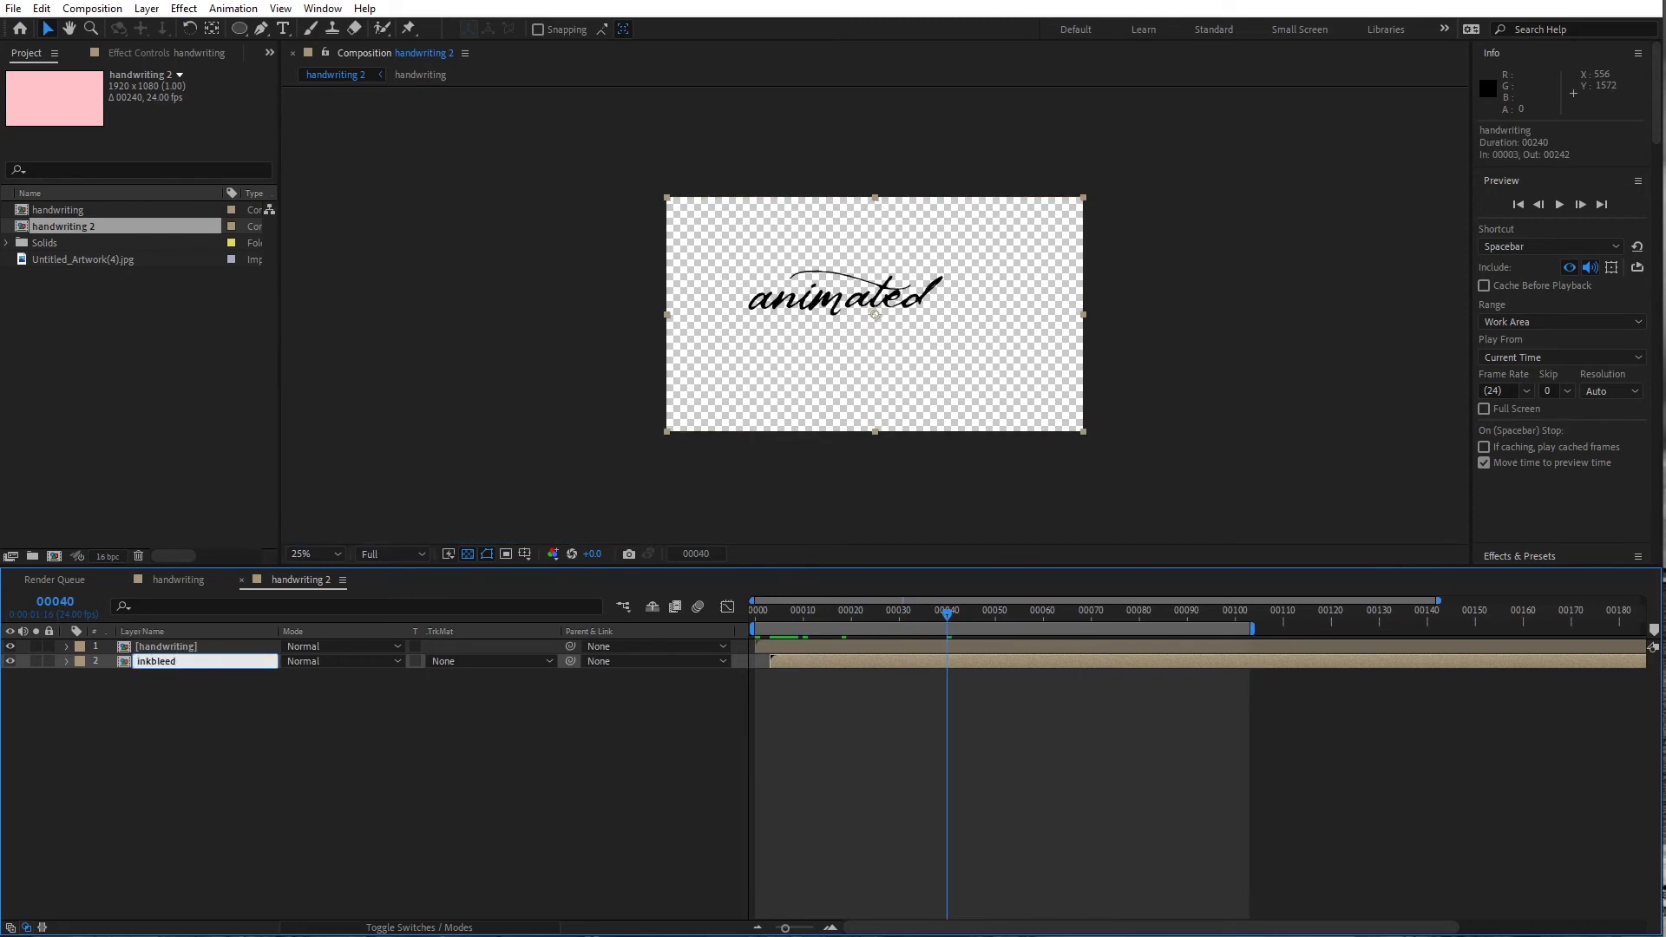
click(148, 733)
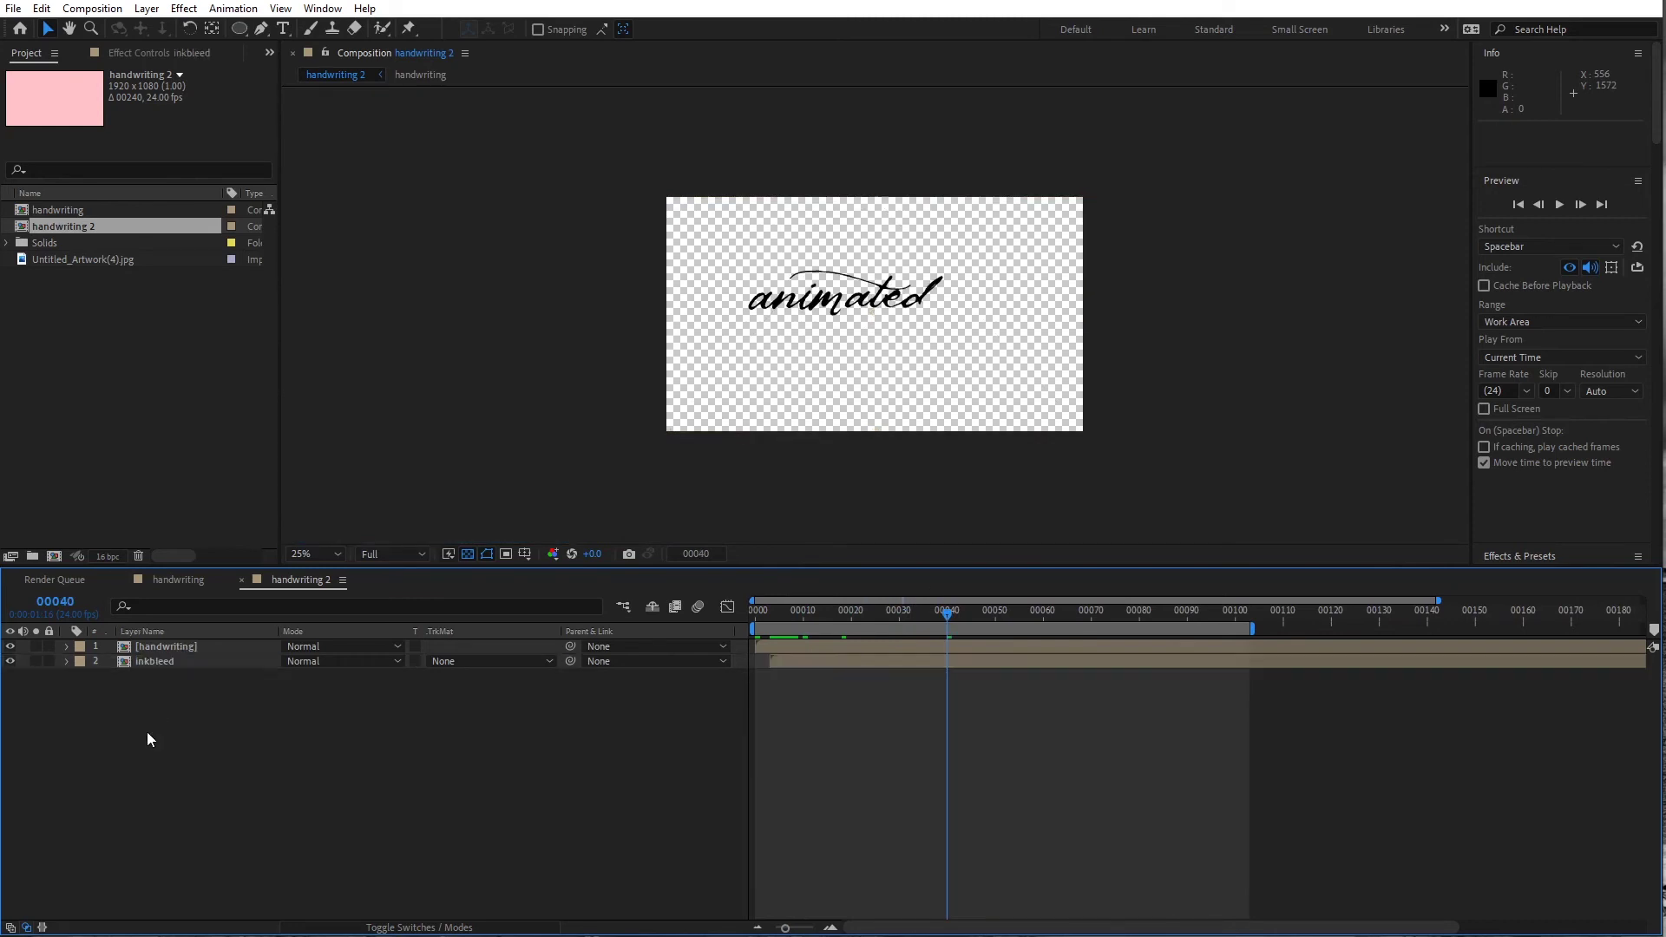
click(49, 647)
click(155, 662)
Apply the Liquify effect to the inkbleed layer
click(183, 8)
mouse_move(257, 310)
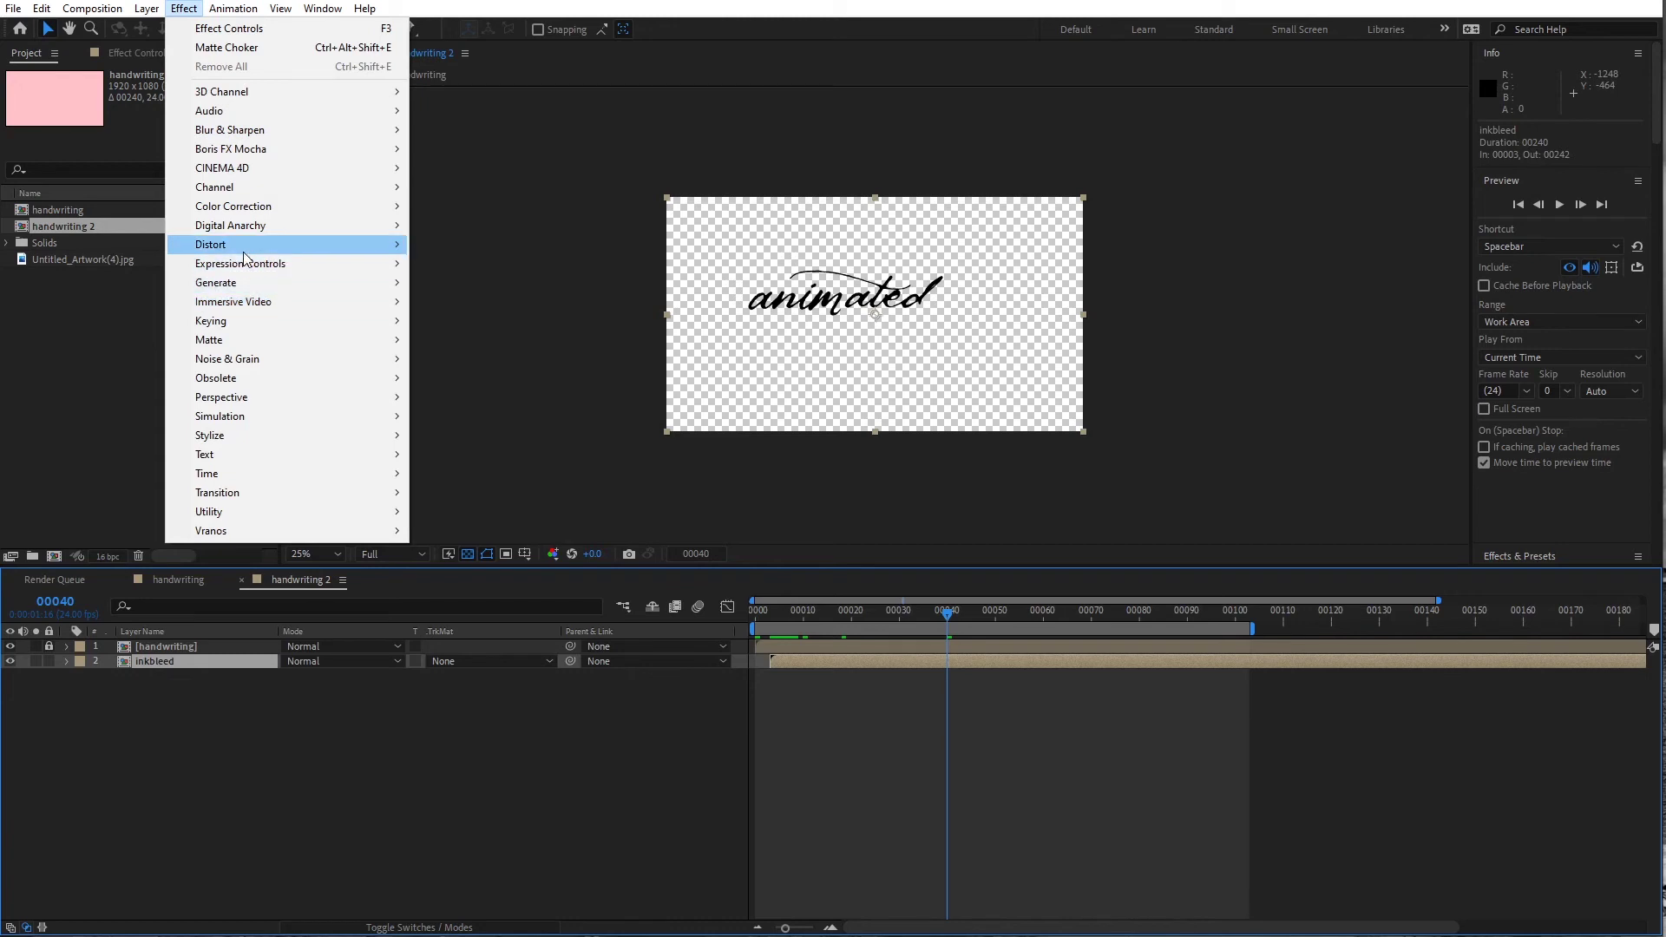
mouse_move(248, 255)
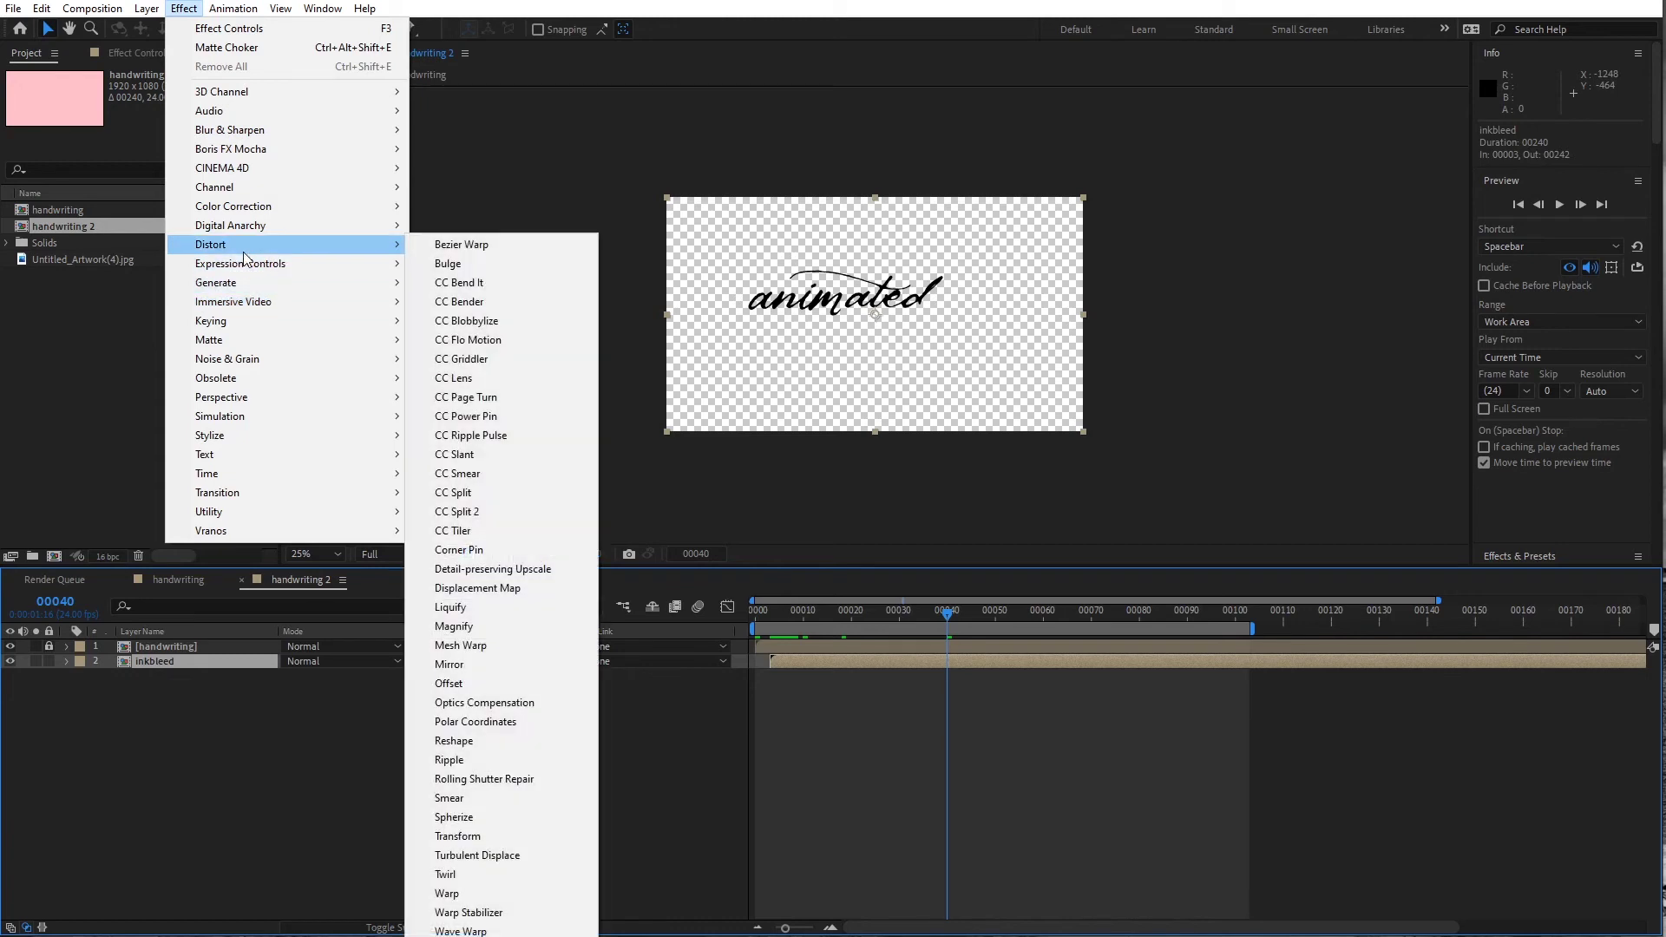
click(508, 607)
click(50, 142)
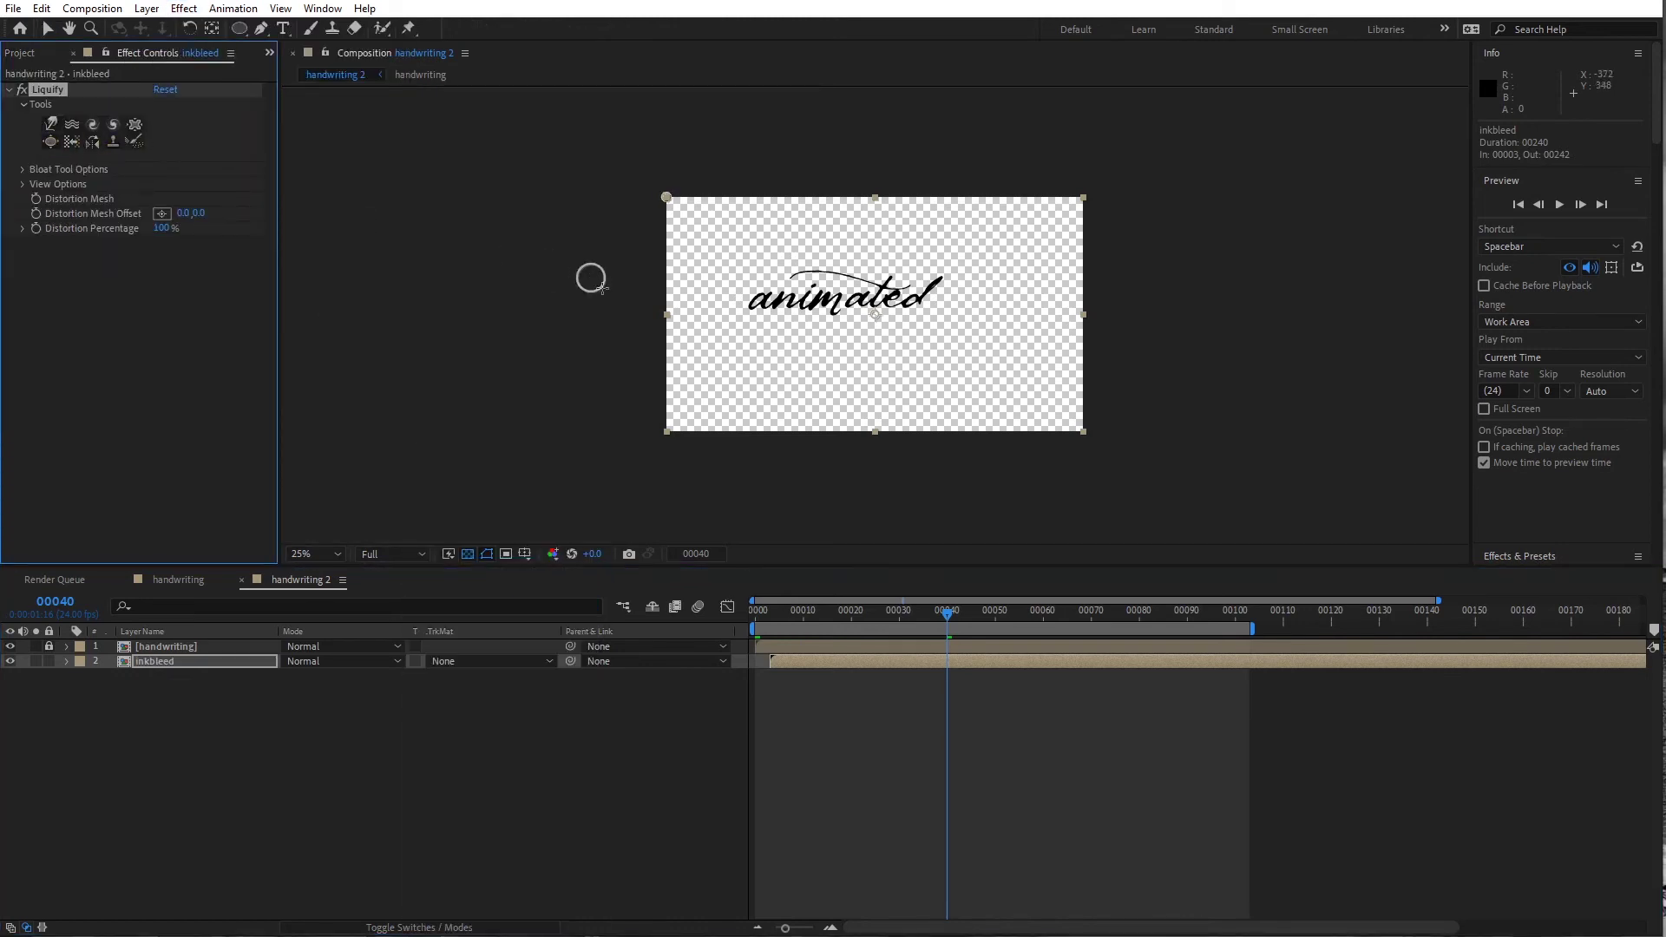
At frame 100 and 100% zoom, lower the inkbleed layer's opacity to 51%
key(period)
key(period)
drag(950, 621, 1238, 613)
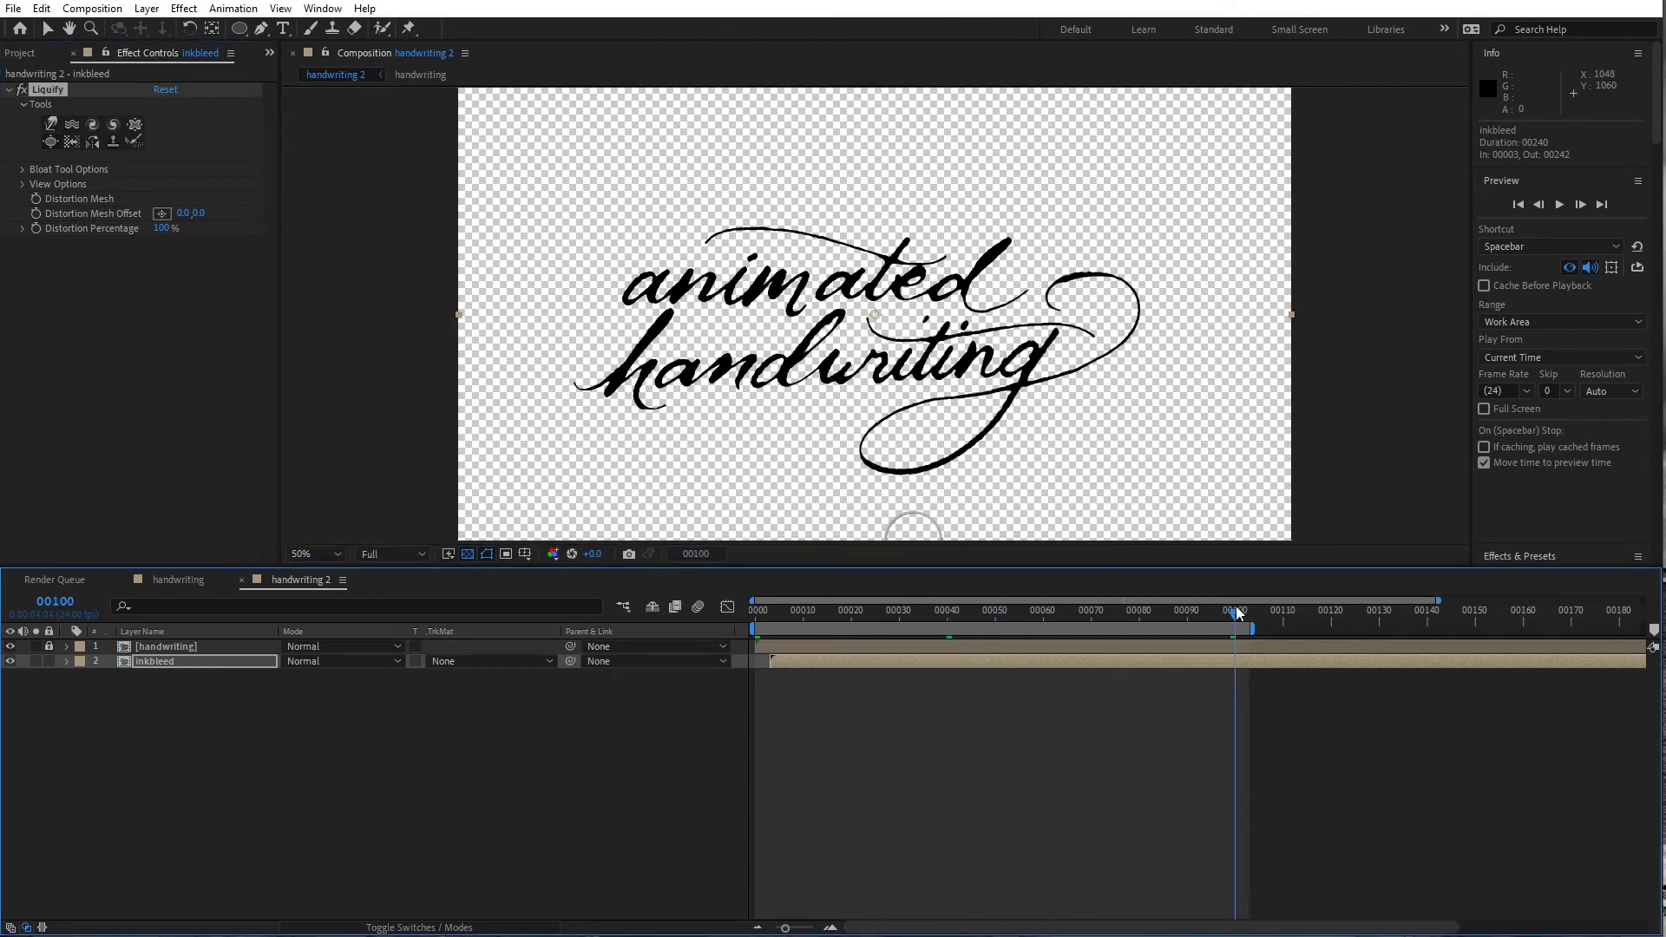
key(period)
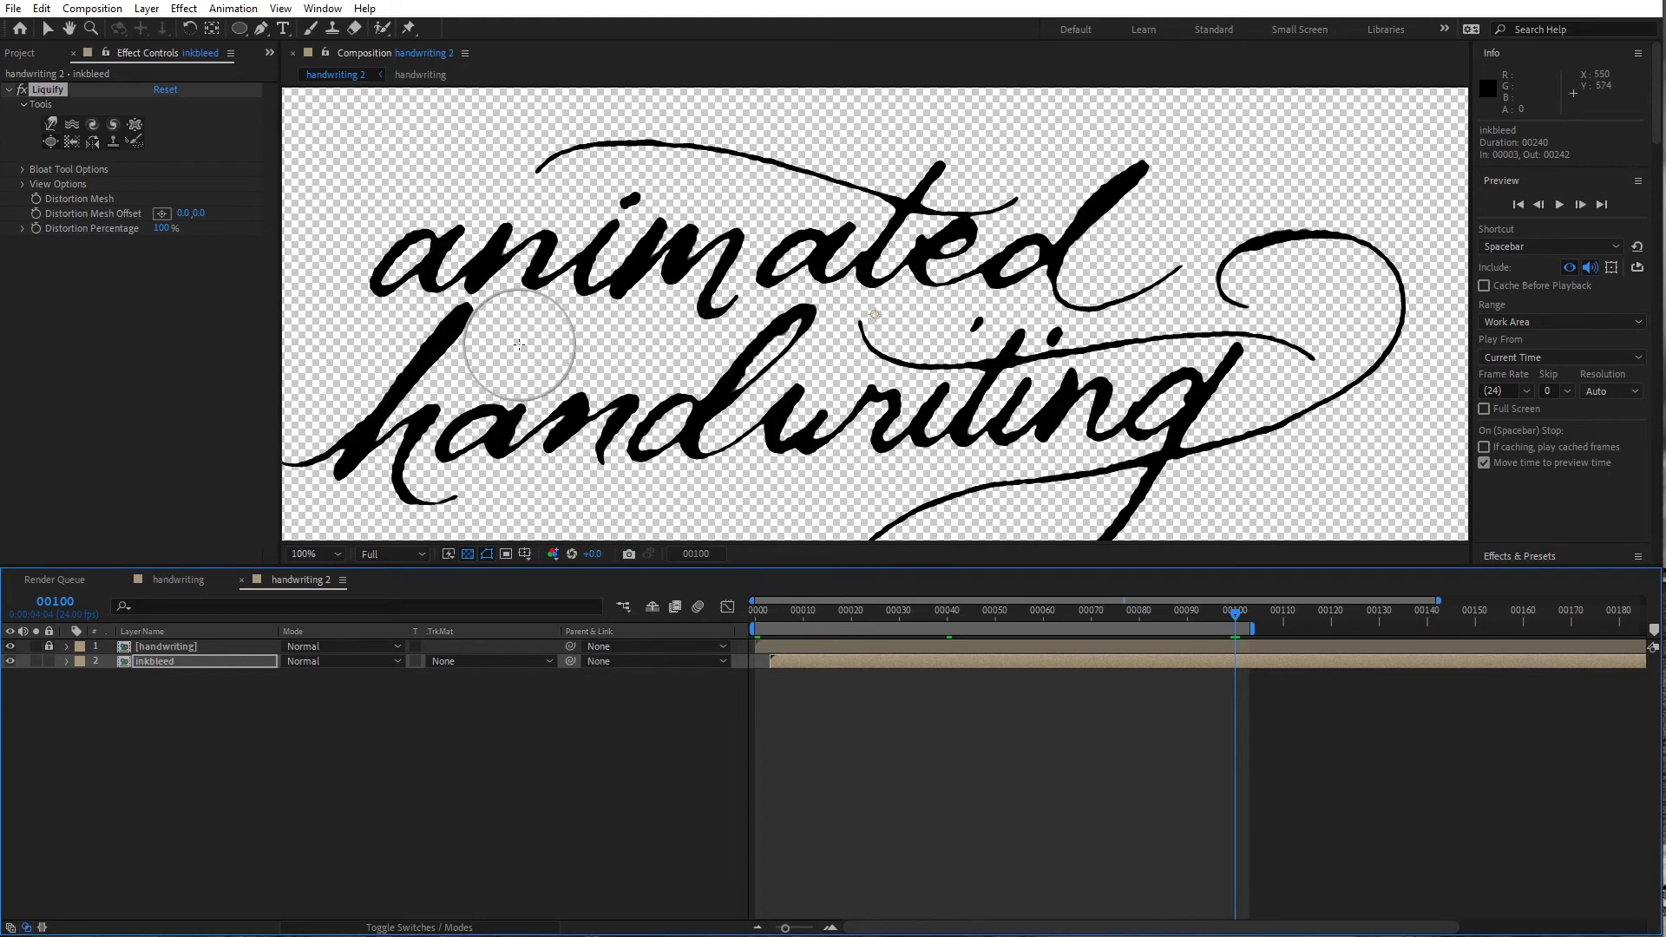
drag(520, 364, 638, 329)
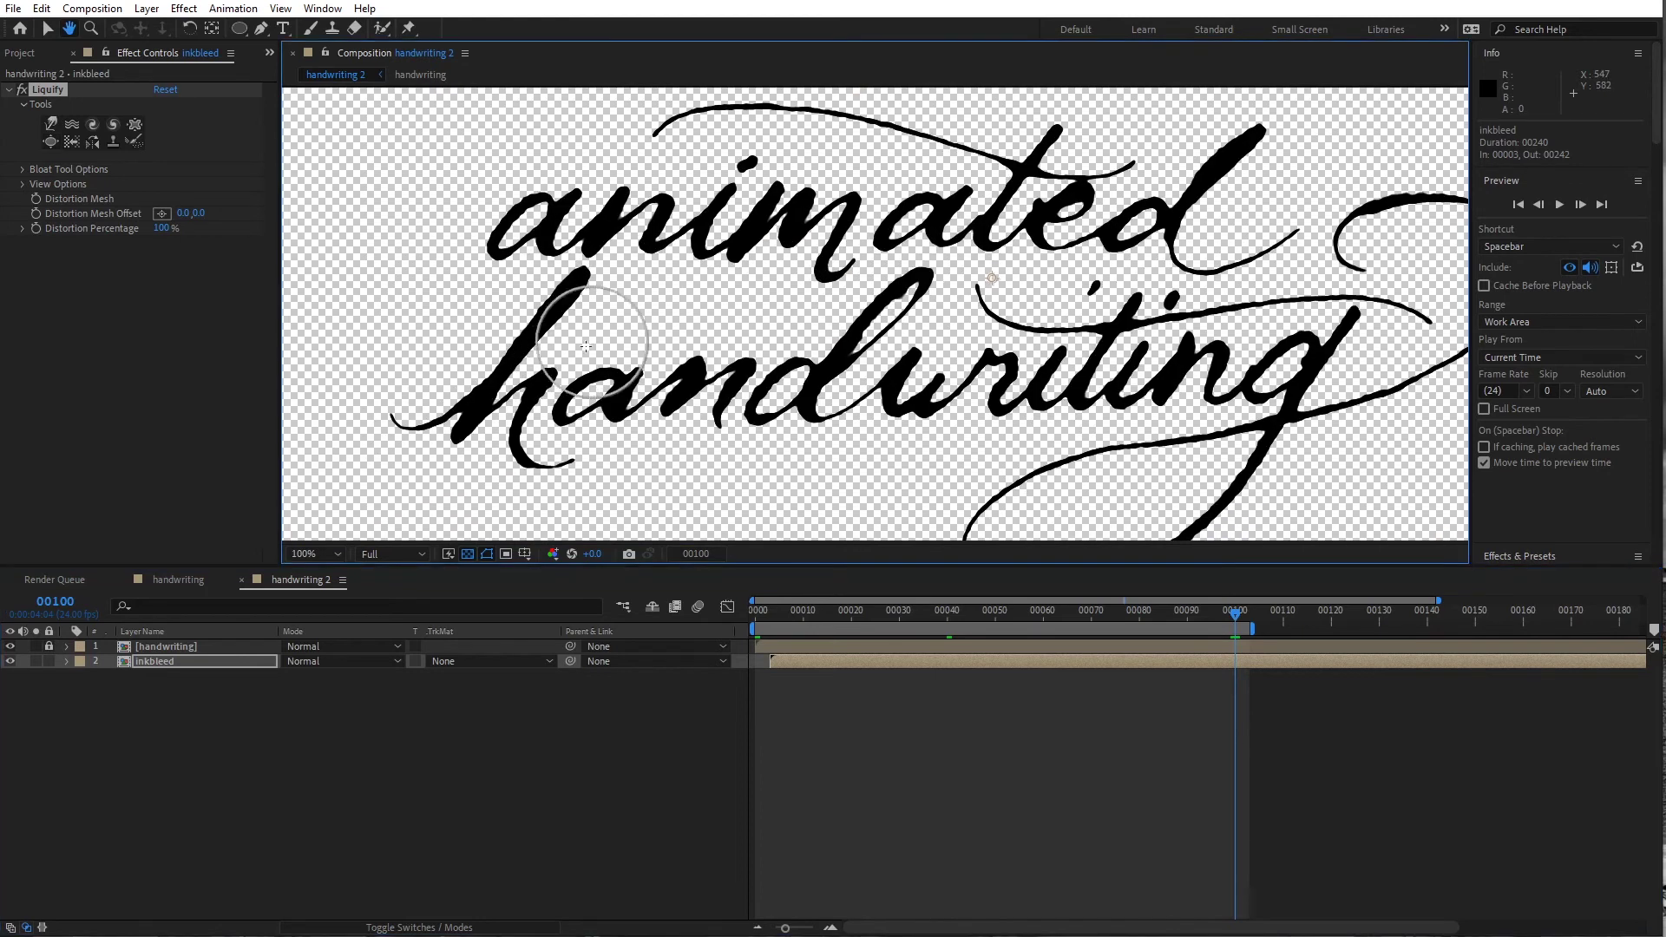
click(66, 661)
click(81, 692)
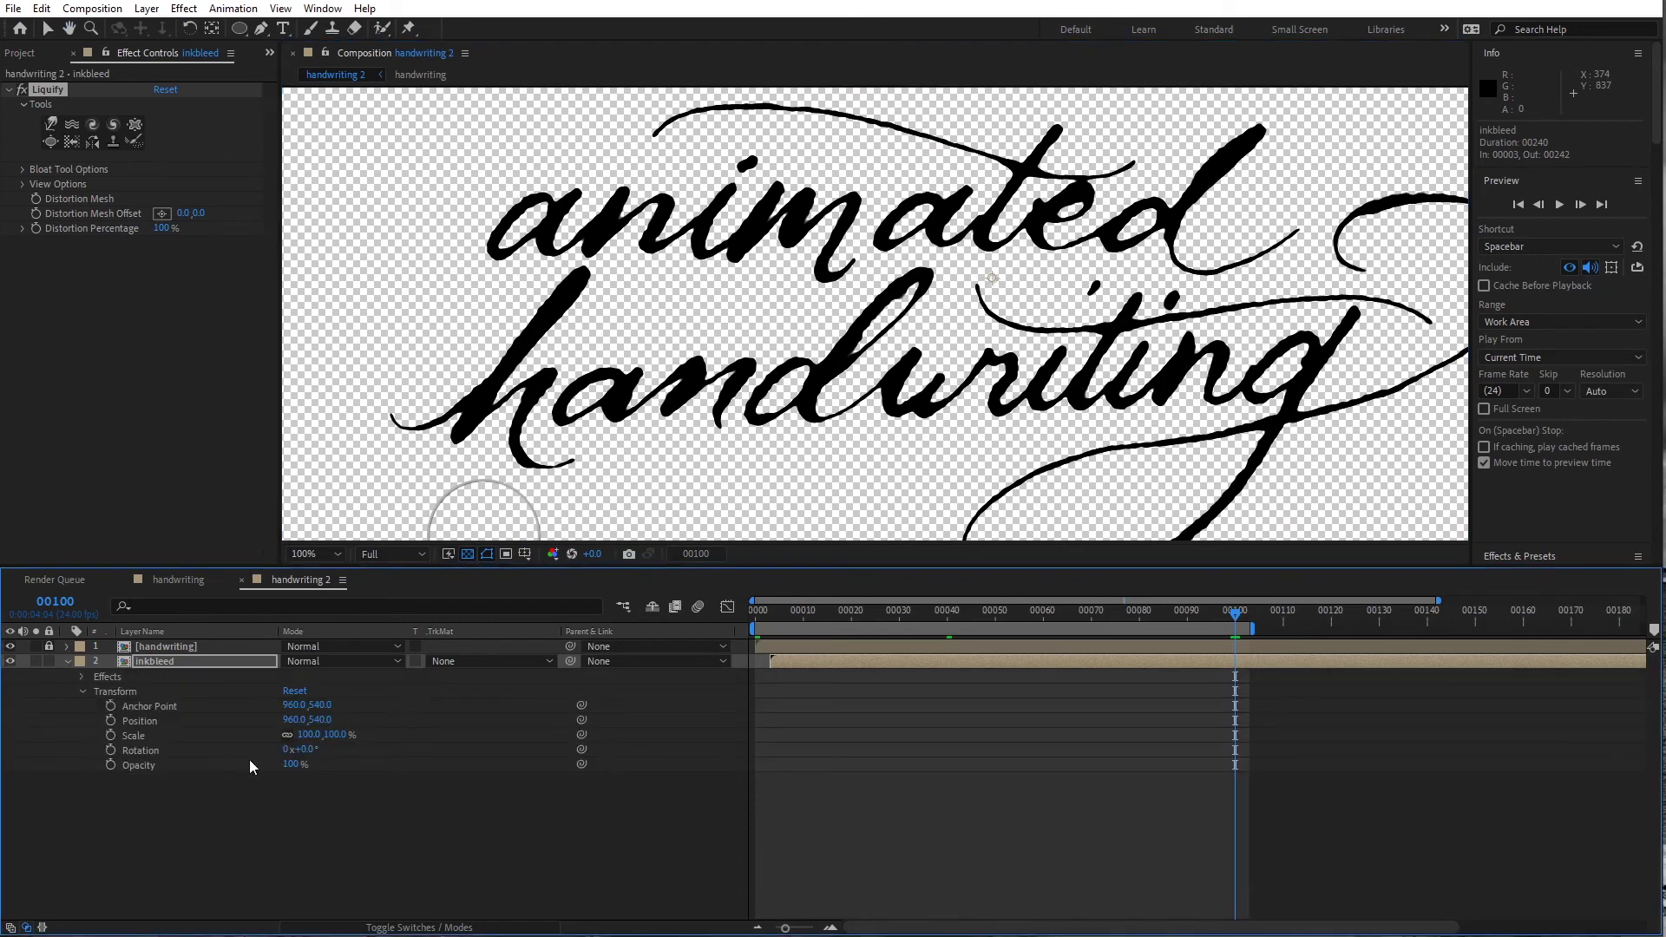
drag(291, 766, 264, 770)
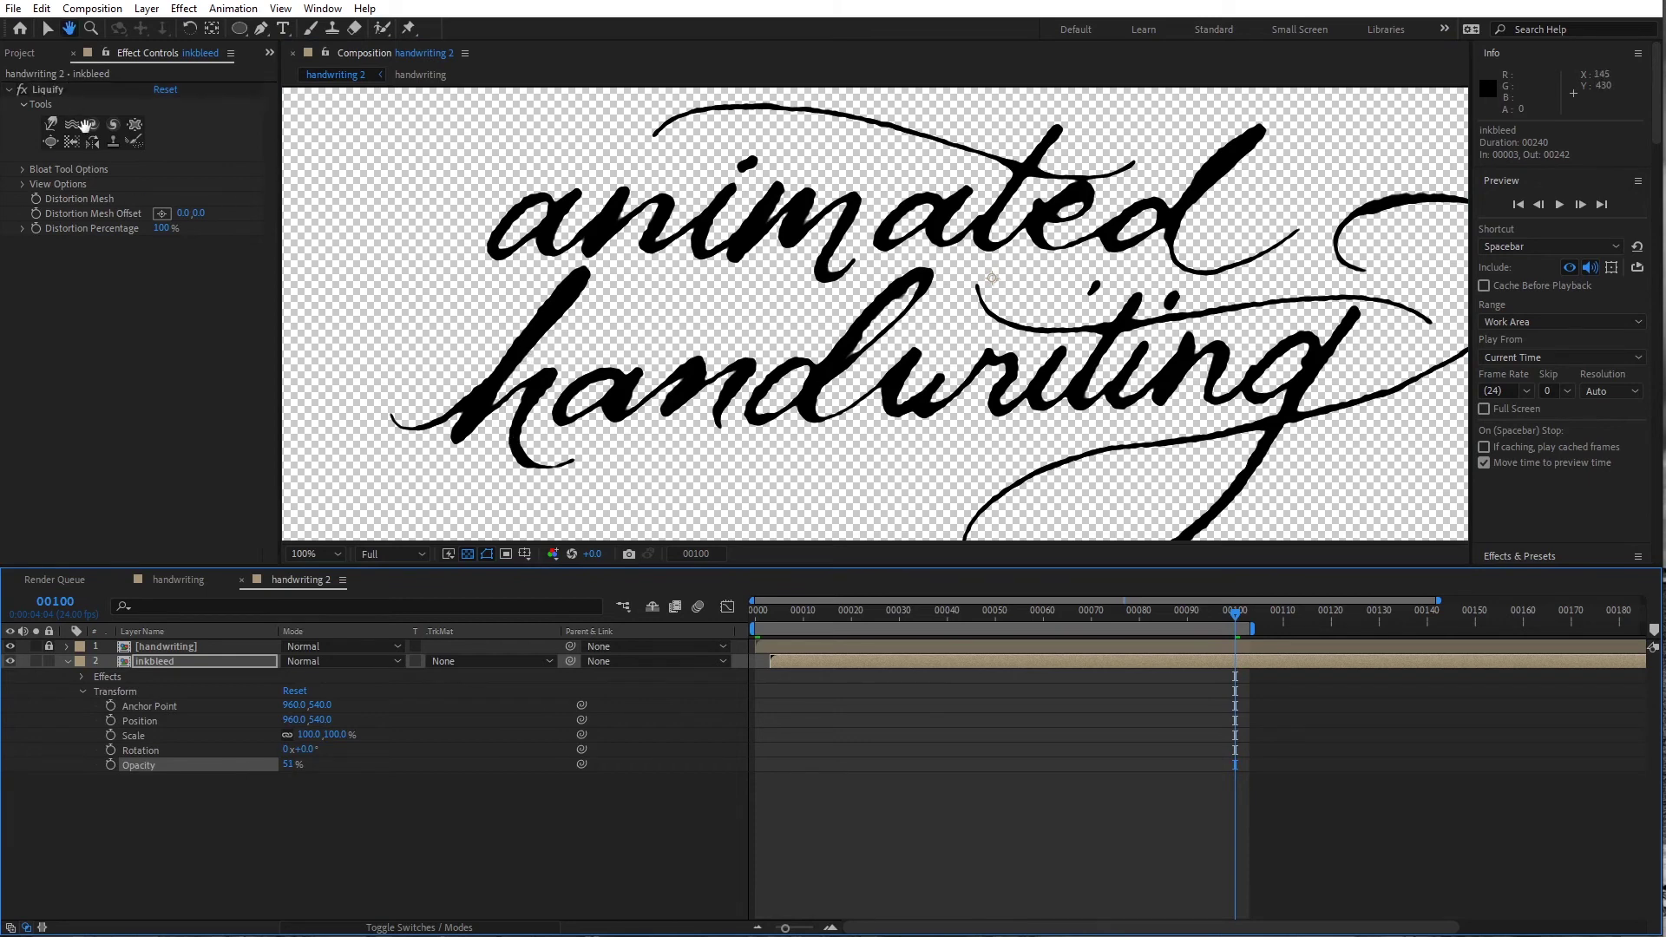
Smear the ink around the h's stroke and stem with the Liquify Warp brush
click(47, 29)
click(51, 126)
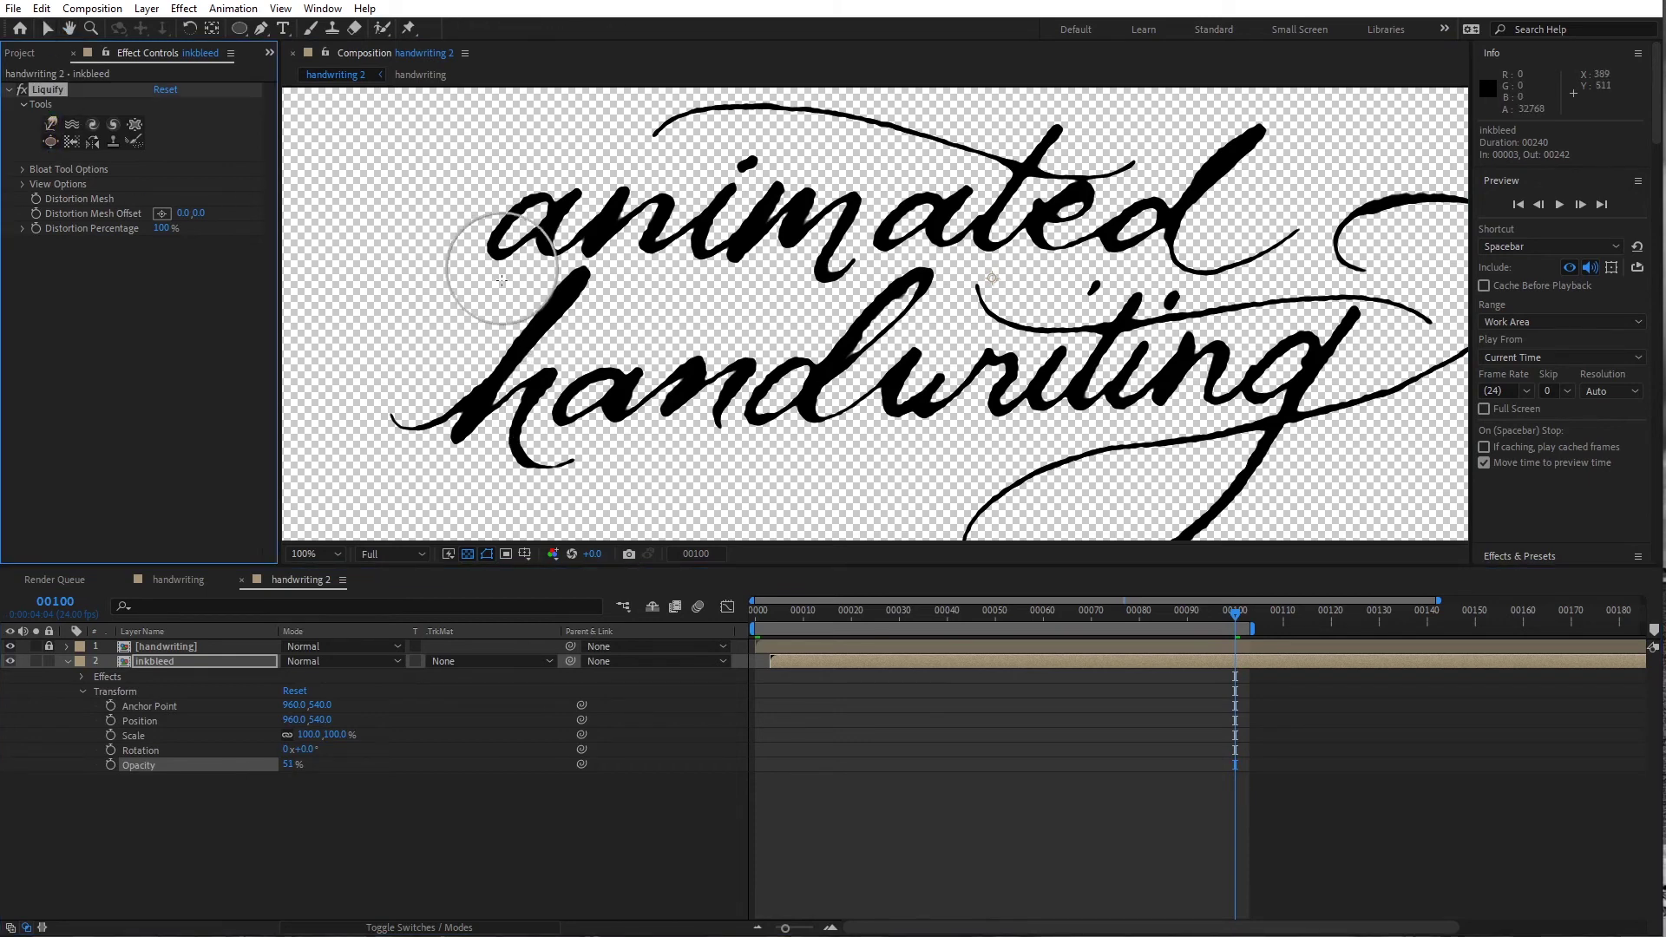
drag(471, 409, 446, 436)
mouse_move(531, 305)
mouse_down()
mouse_move(573, 295)
mouse_move(546, 234)
mouse_move(486, 208)
mouse_move(660, 213)
mouse_move(607, 222)
mouse_move(785, 260)
mouse_move(1105, 240)
mouse_move(729, 321)
mouse_up()
key(h)
scroll(763, 321, down, 3)
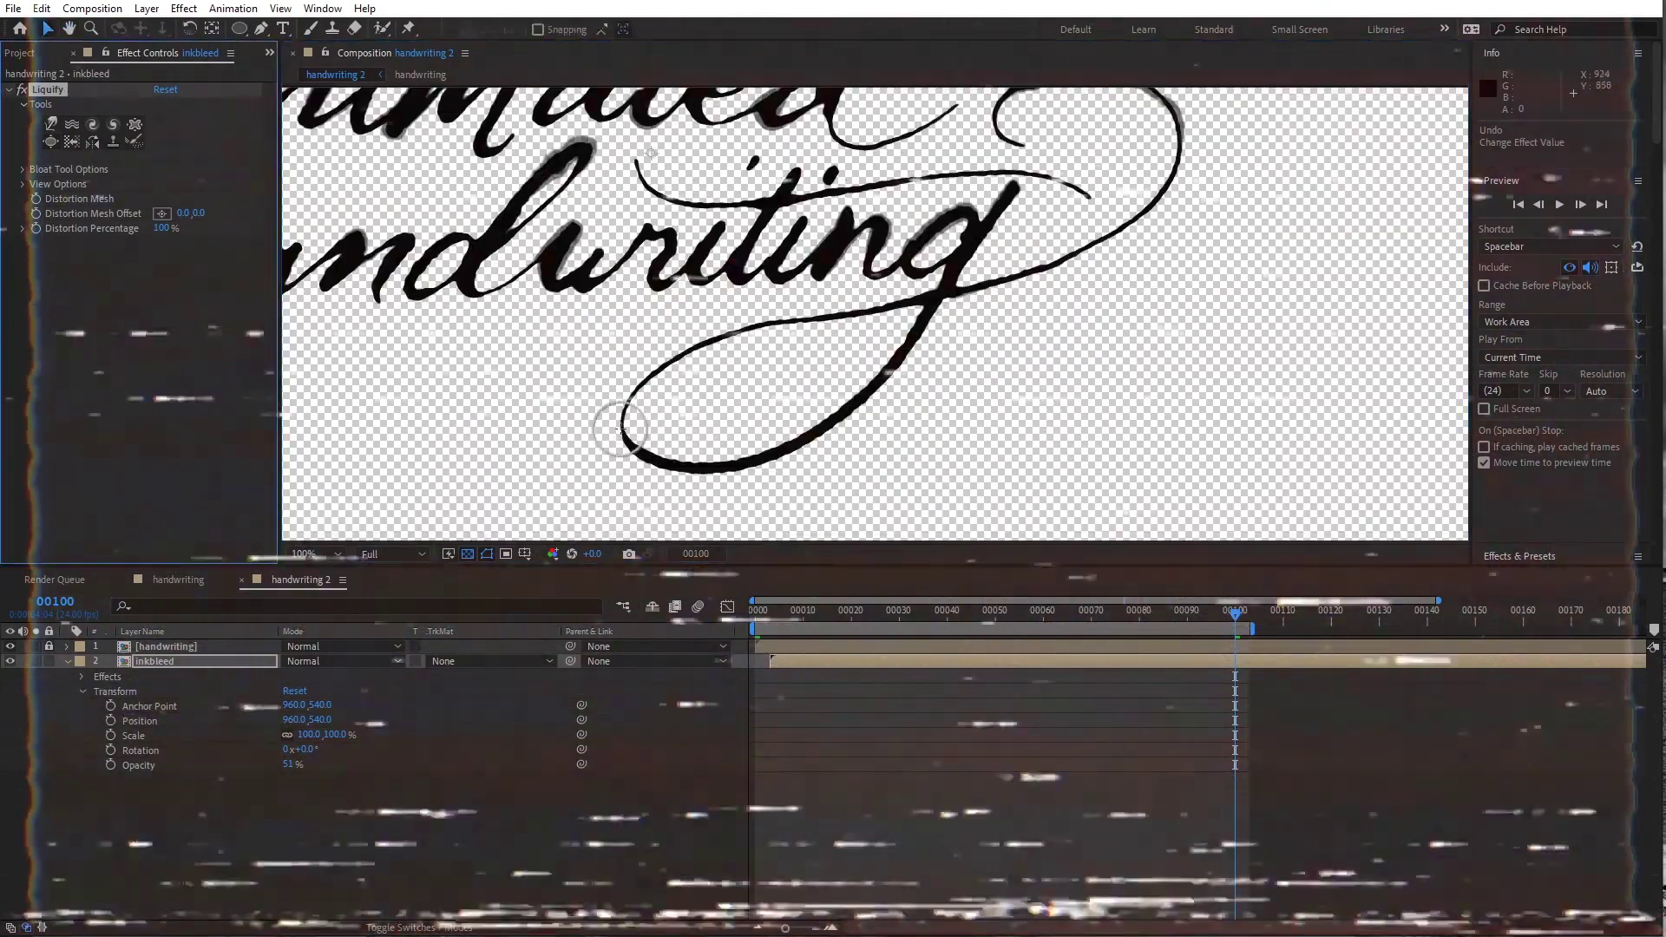
key(comma)
key(comma)
Import the untitled.tif paper texture into the project
key(v)
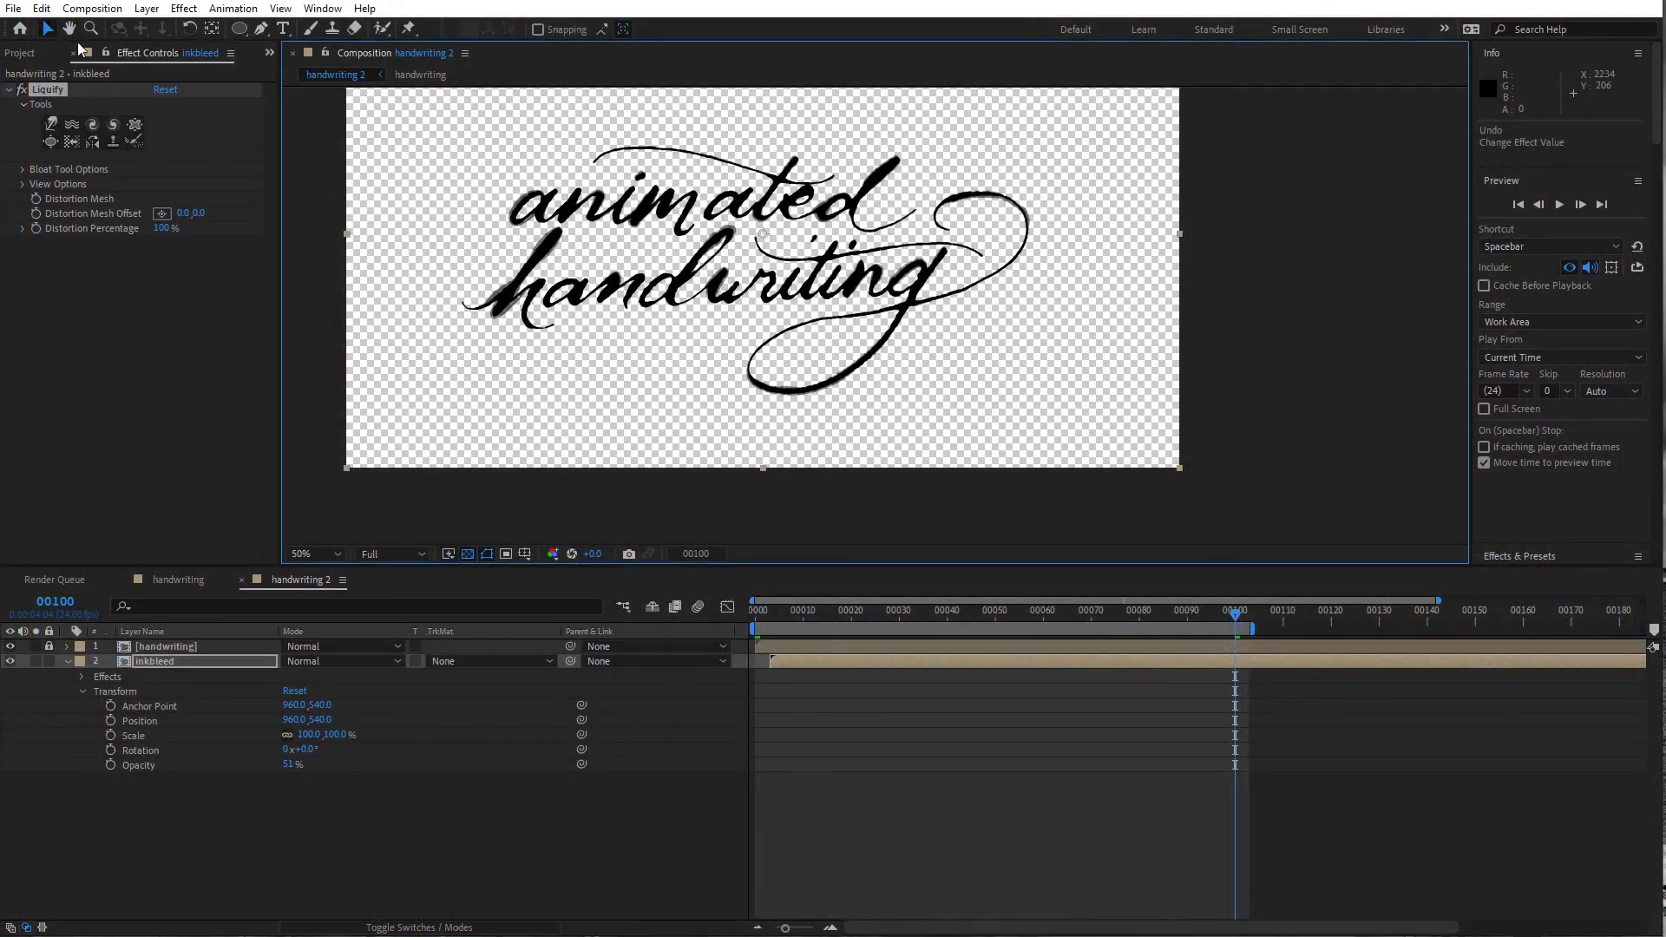
click(13, 8)
mouse_move(126, 257)
click(327, 251)
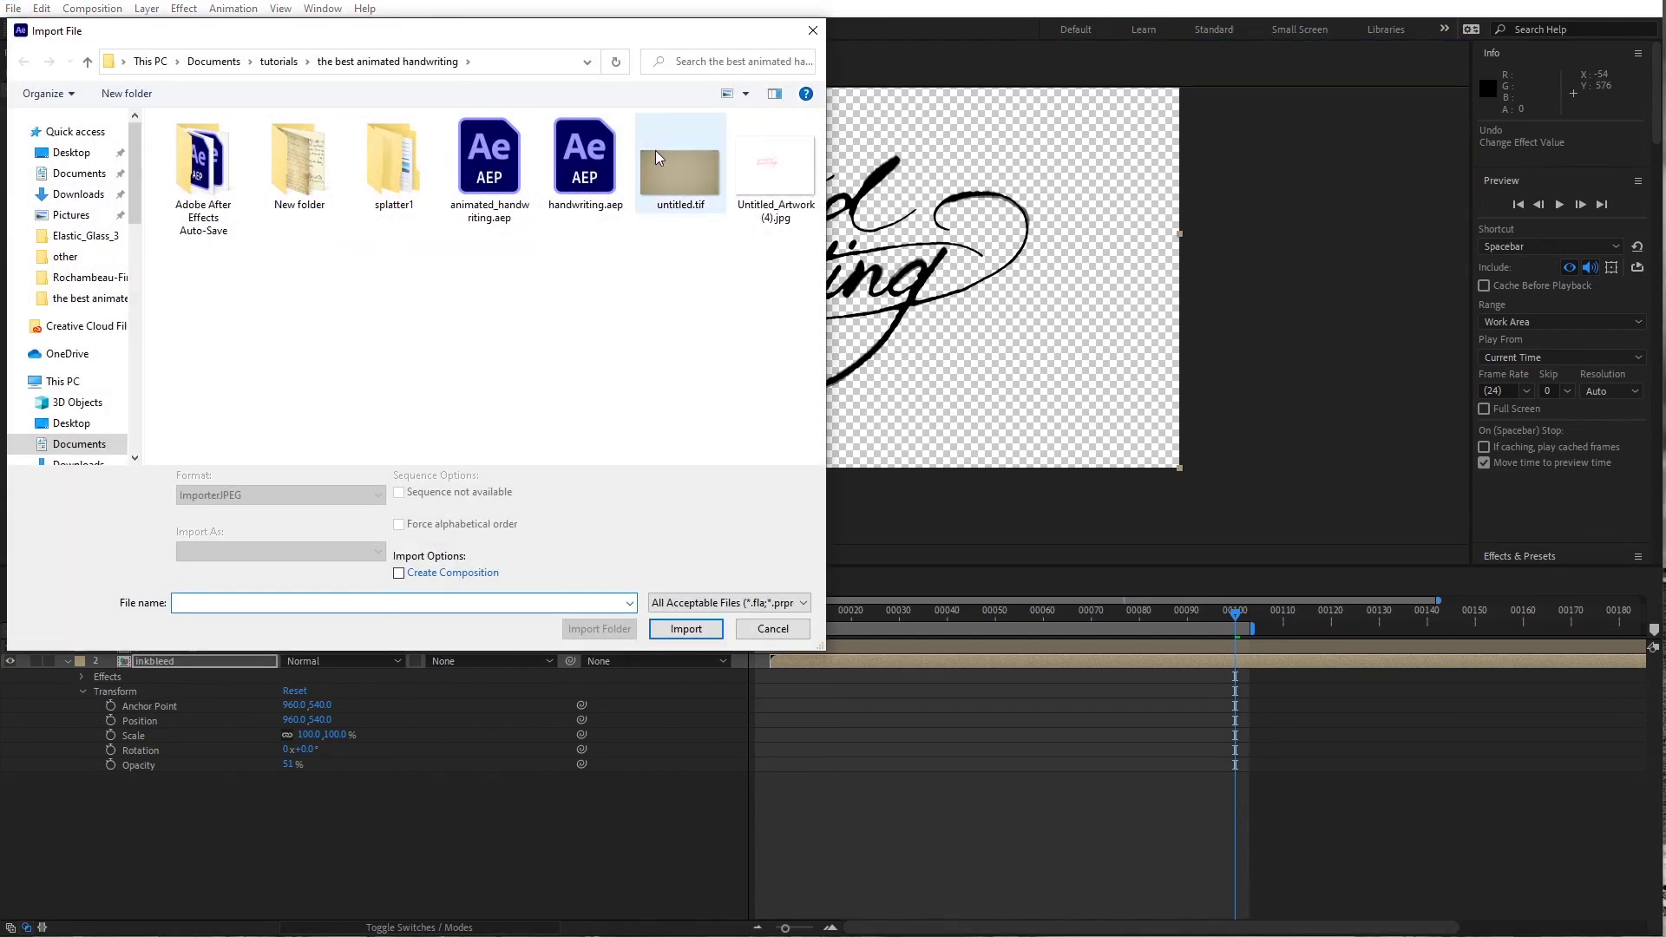
click(662, 158)
click(701, 622)
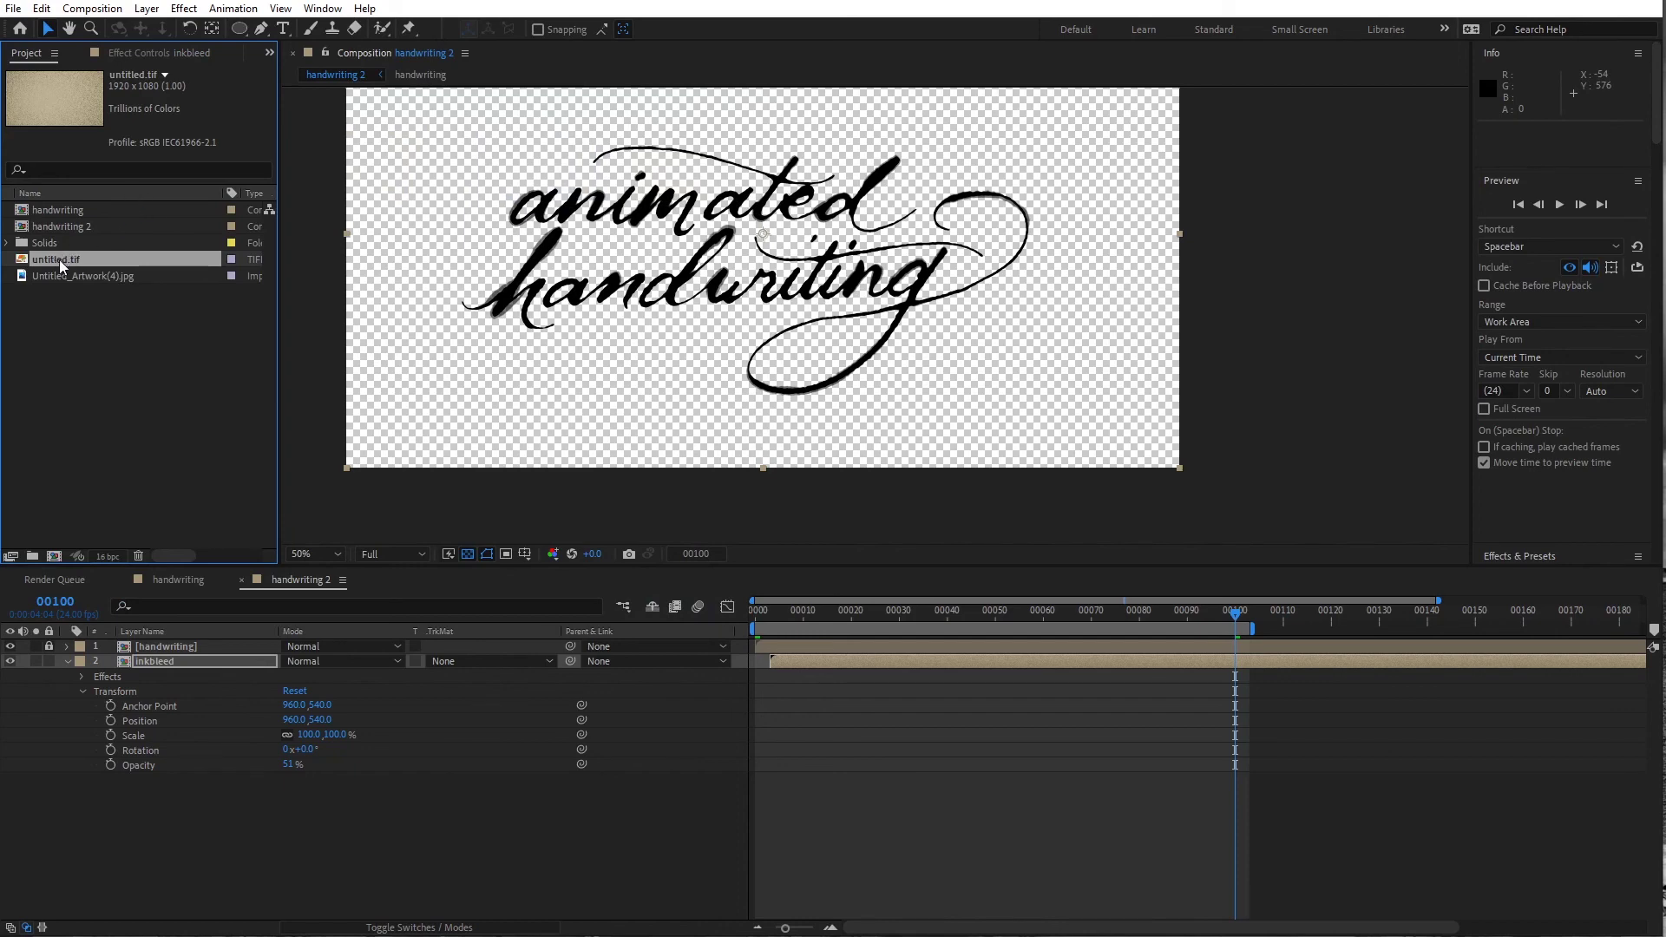
Place untitled.tif as the bottom layer beneath the handwriting and inkbleed layers
drag(59, 259, 189, 779)
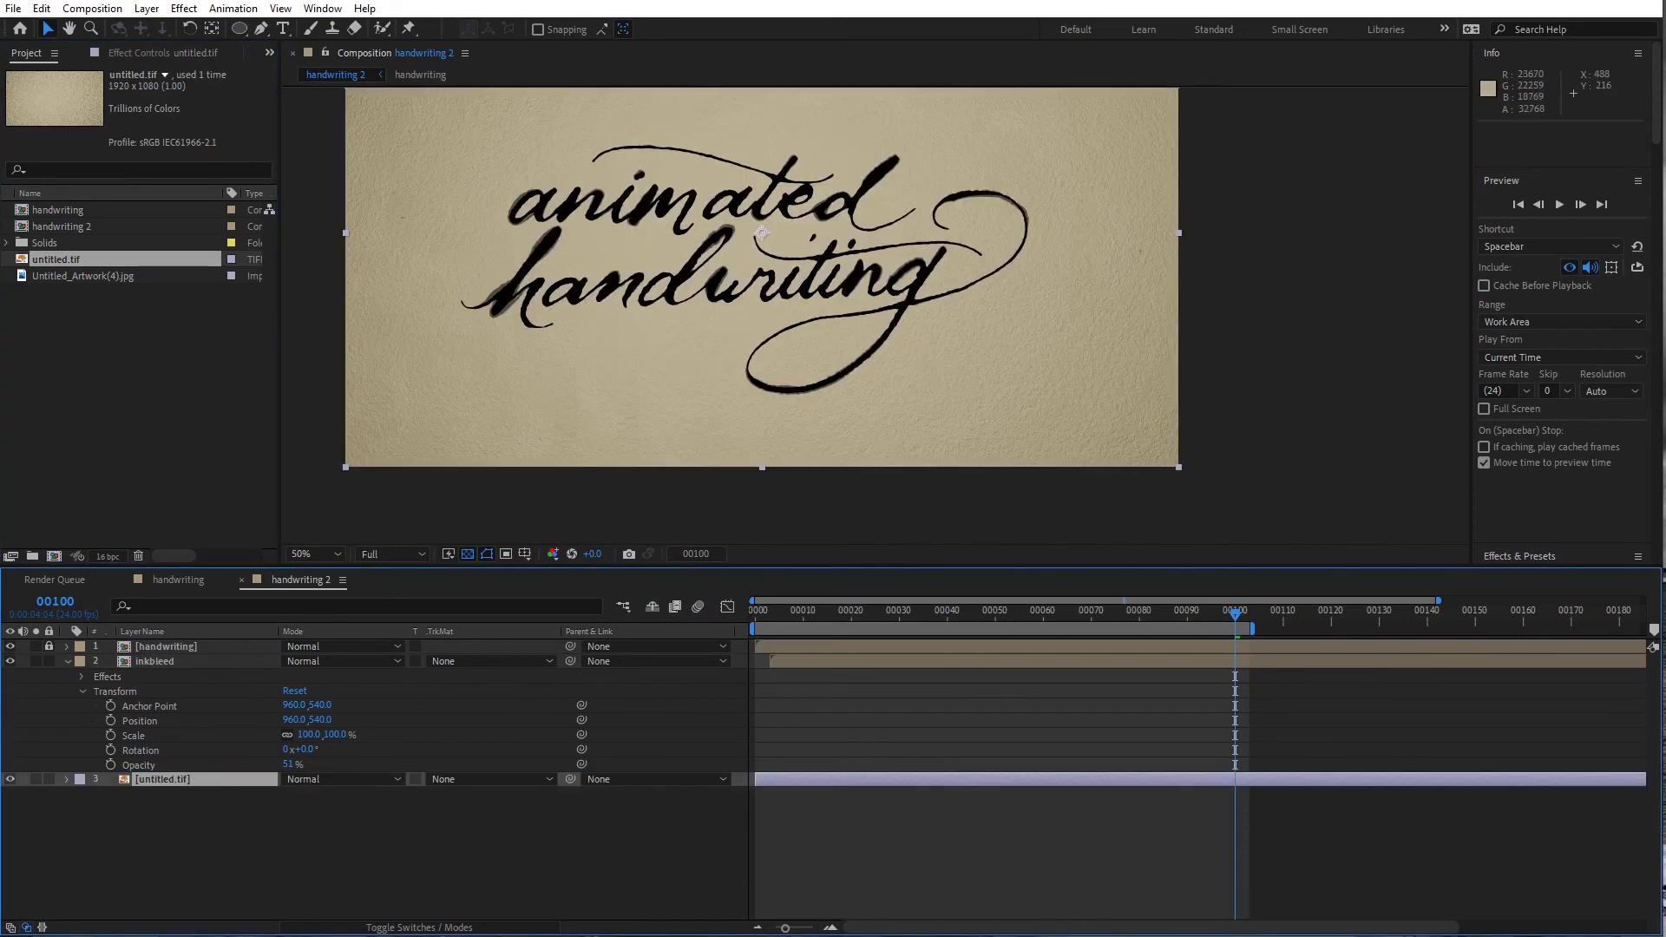
click(193, 664)
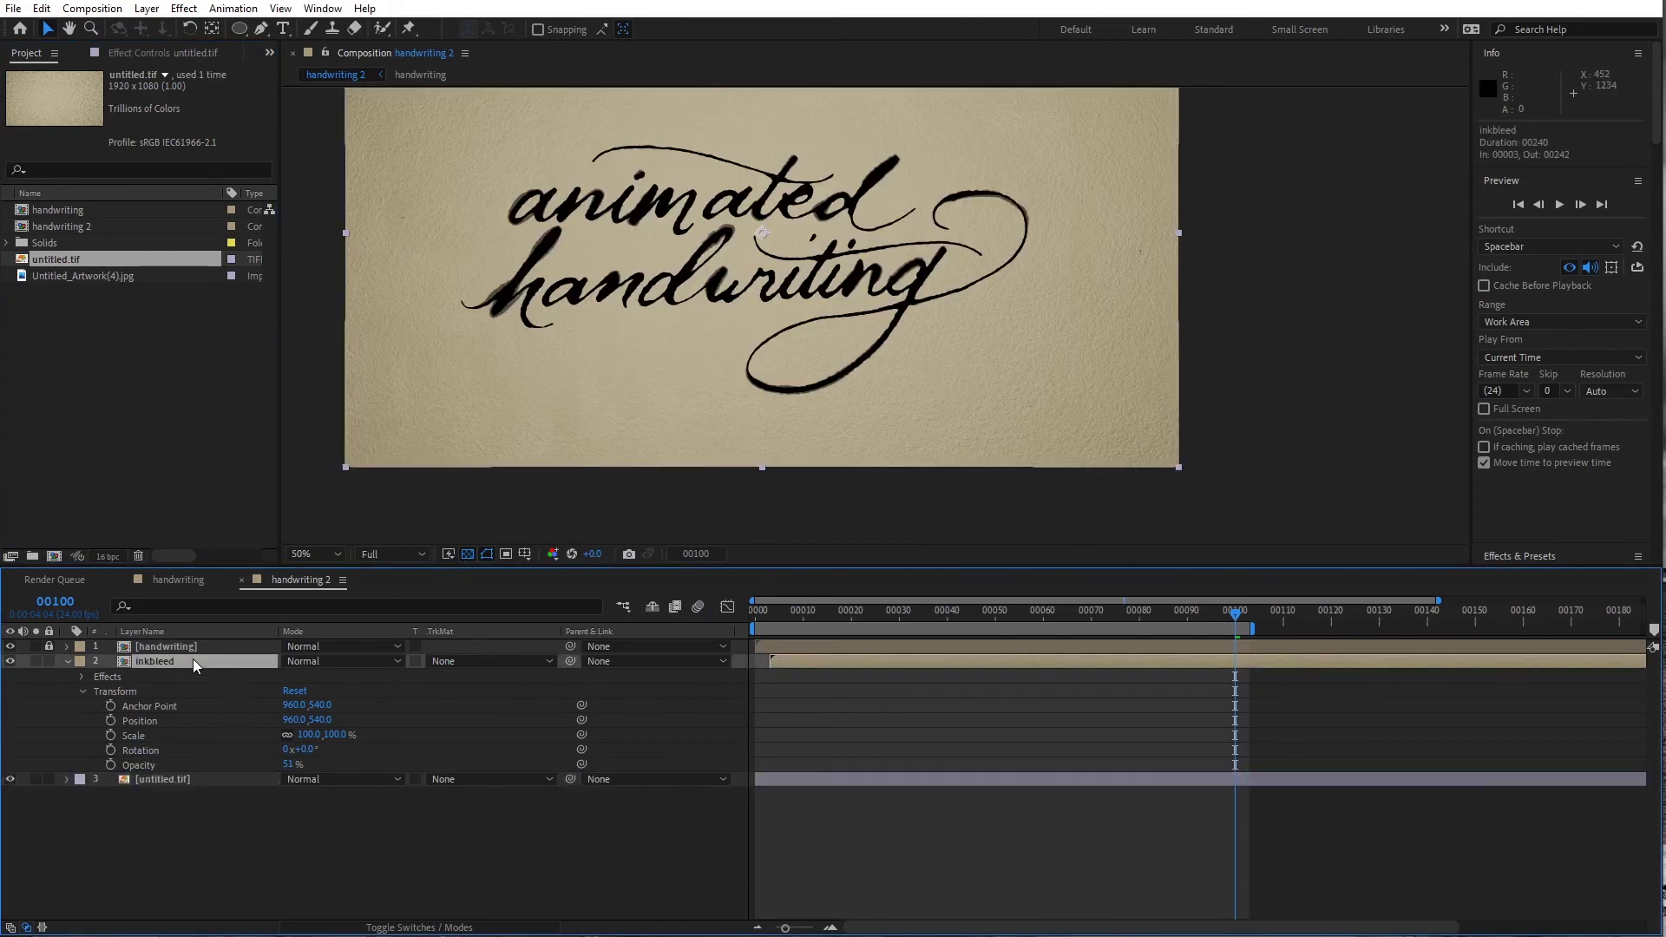
click(66, 646)
click(82, 662)
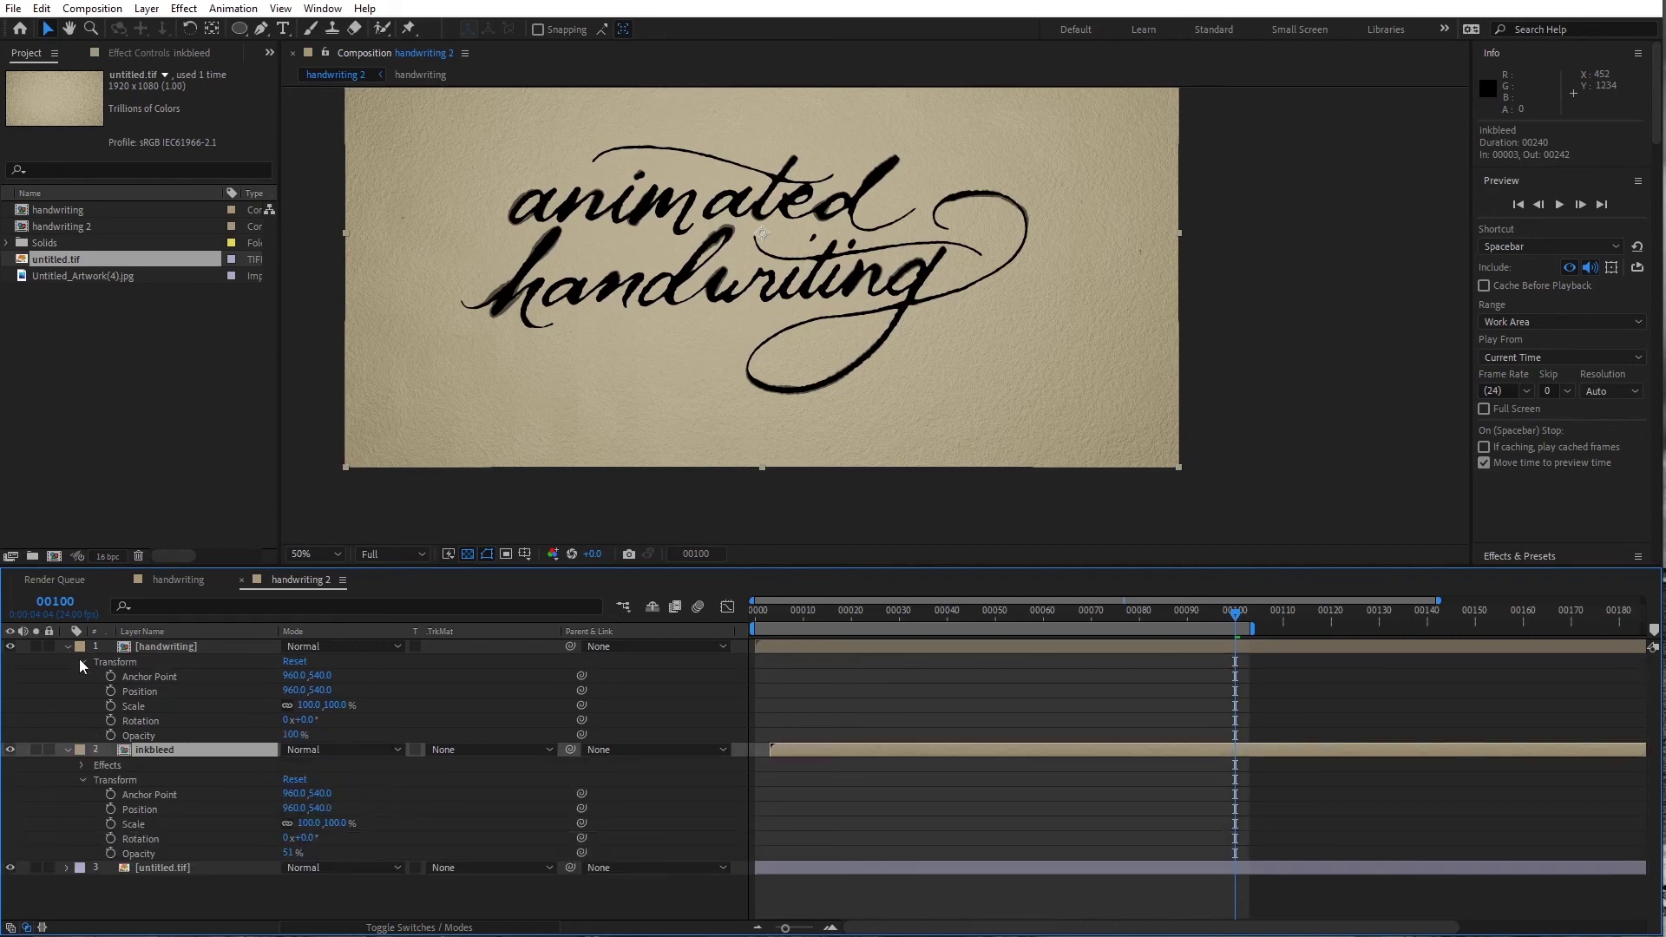
click(80, 660)
click(66, 647)
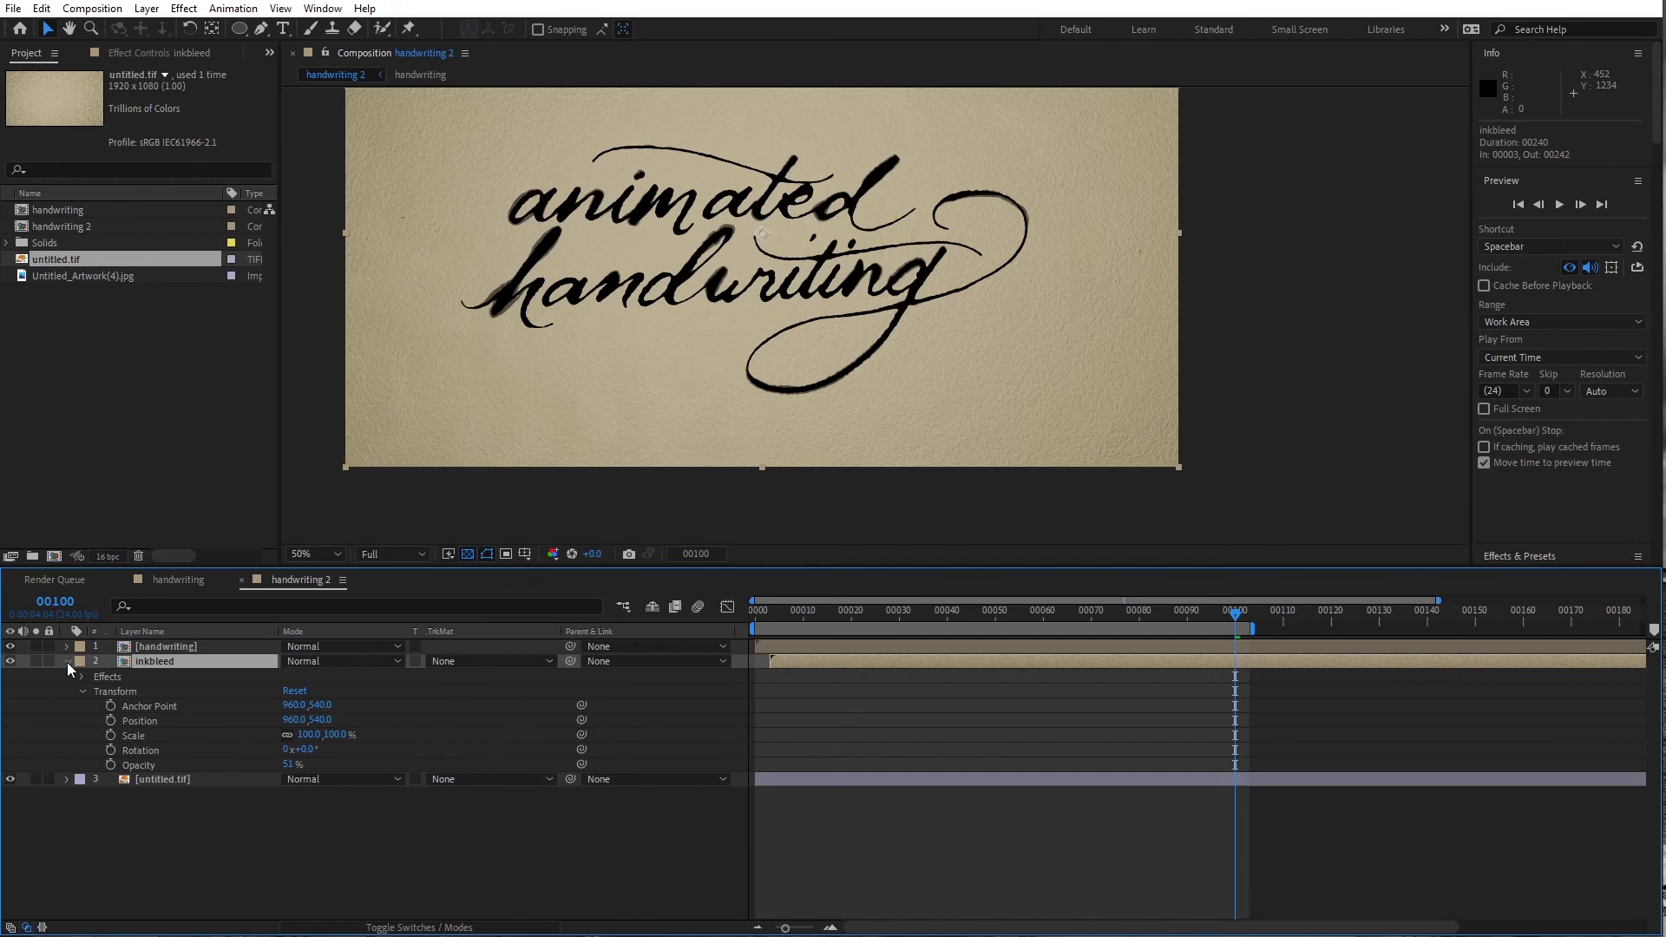
click(66, 661)
Pre-compose the handwriting and inkbleed layers into final_handwriting
shift+click(164, 648)
right_click(184, 657)
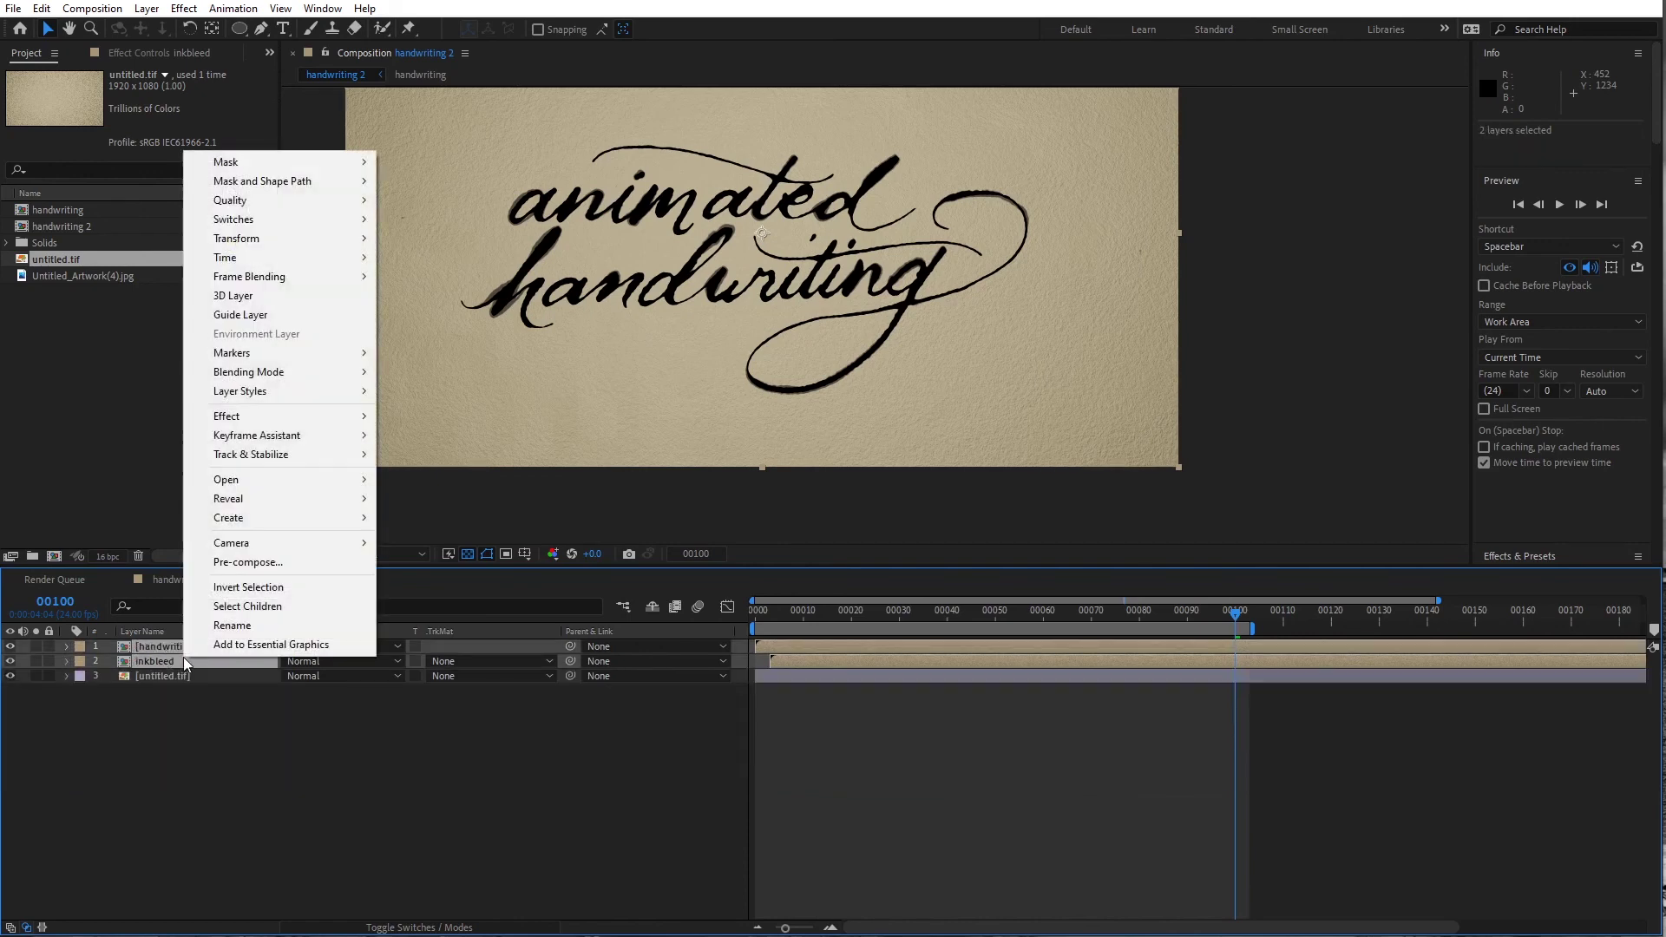
click(243, 561)
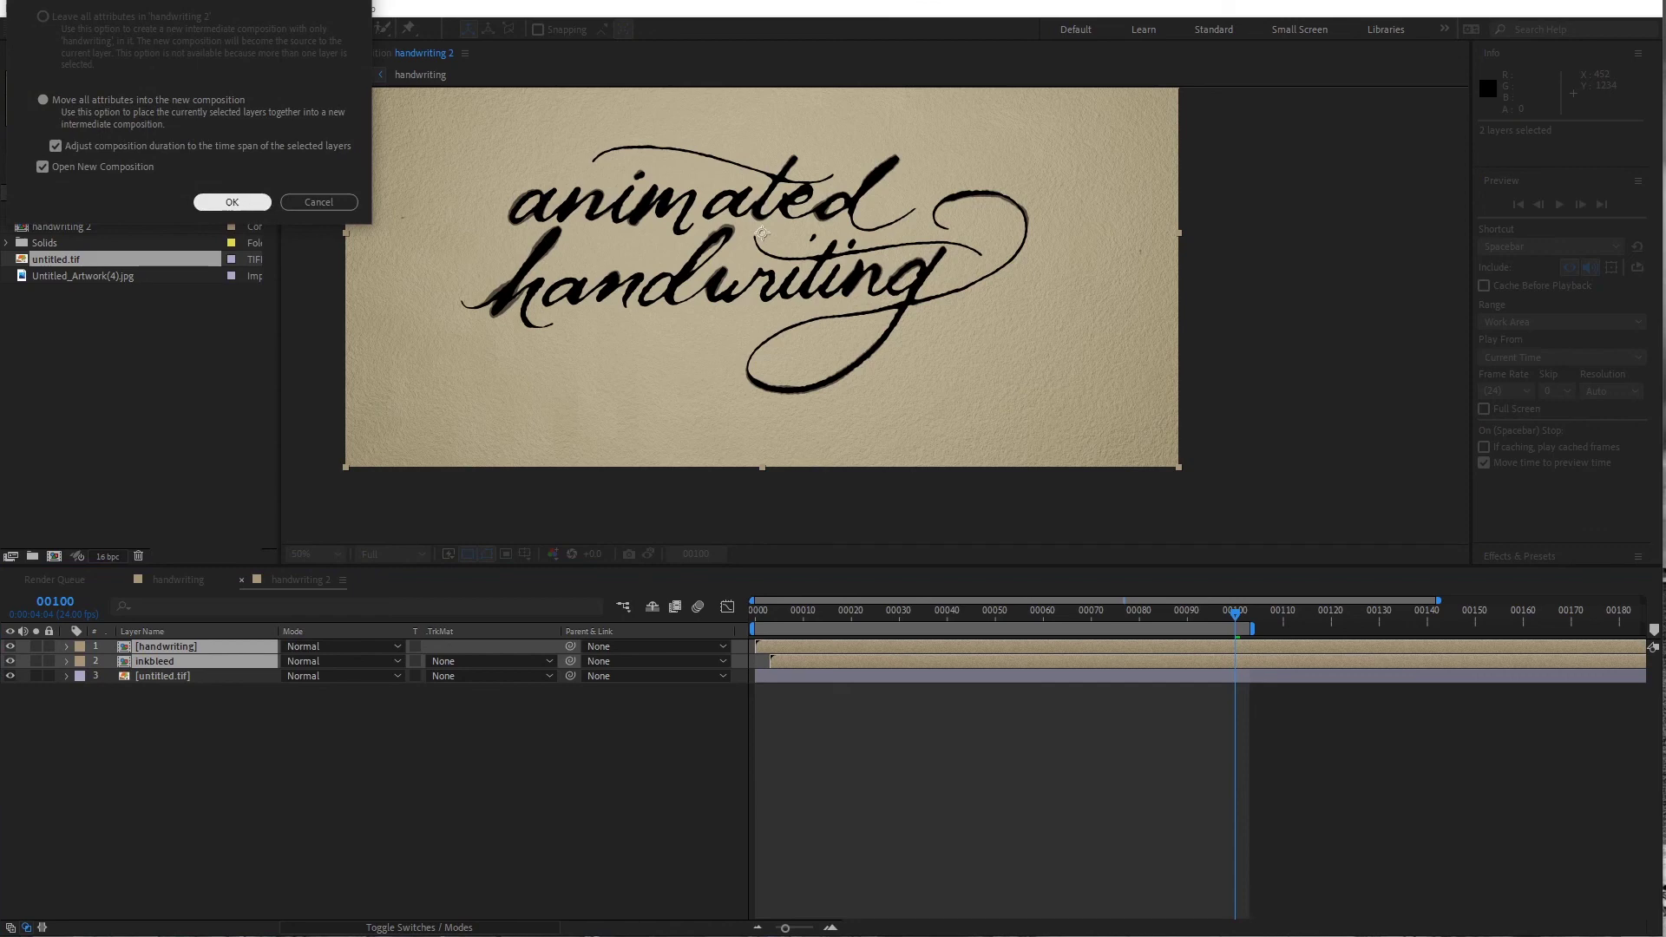
click(230, 203)
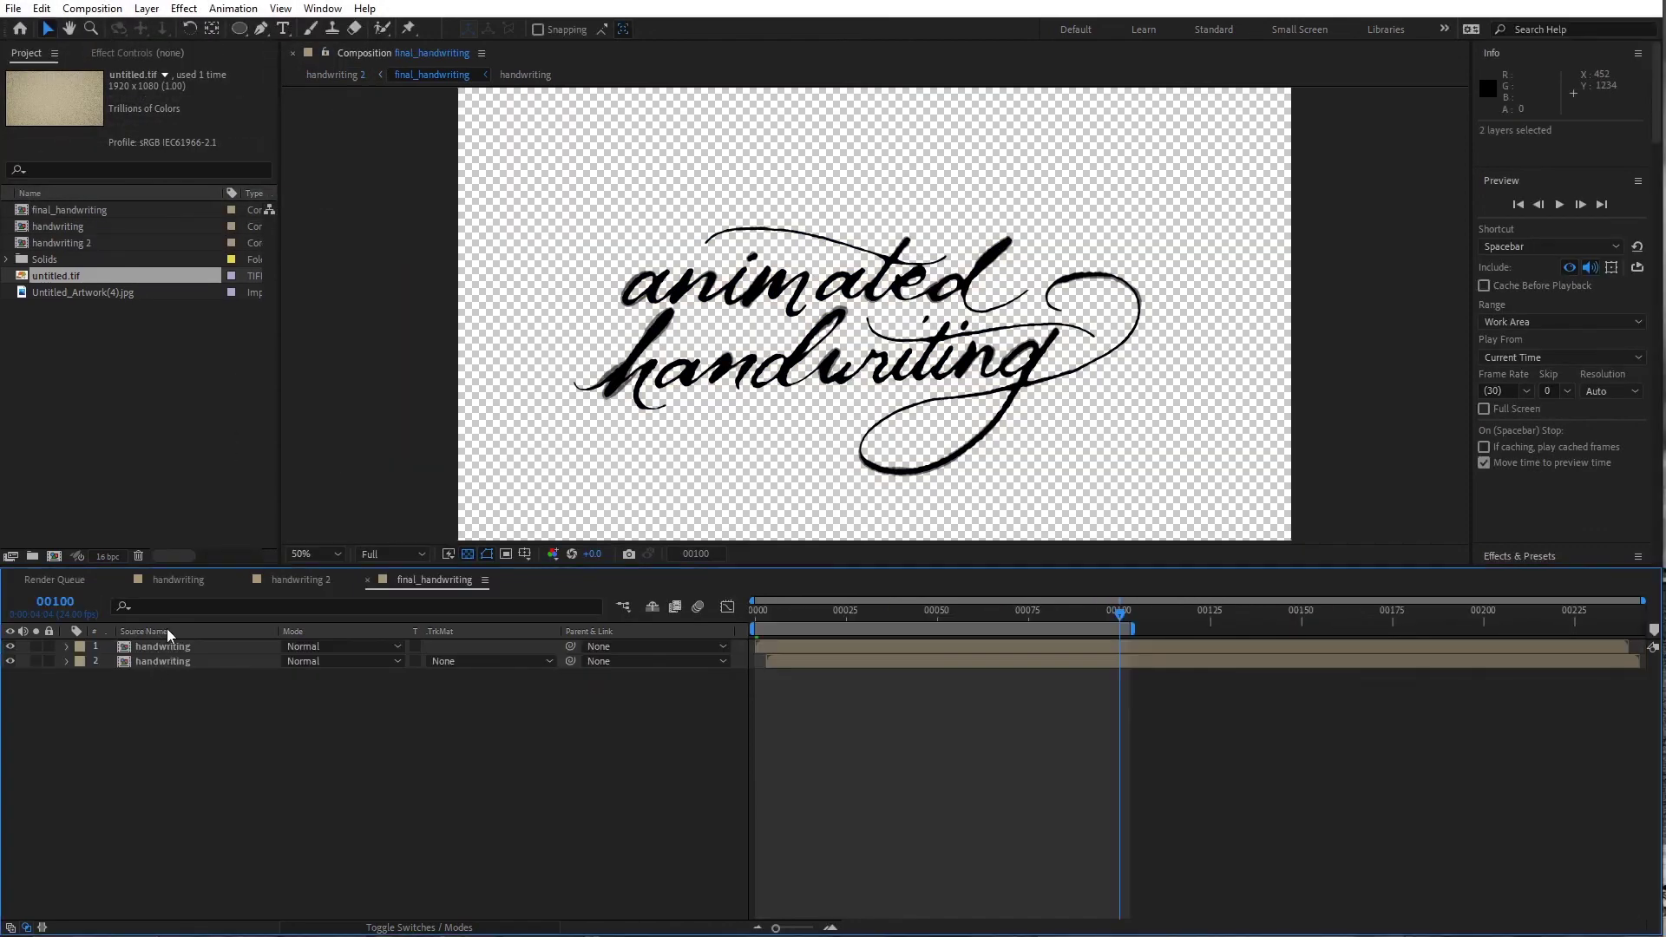
click(295, 579)
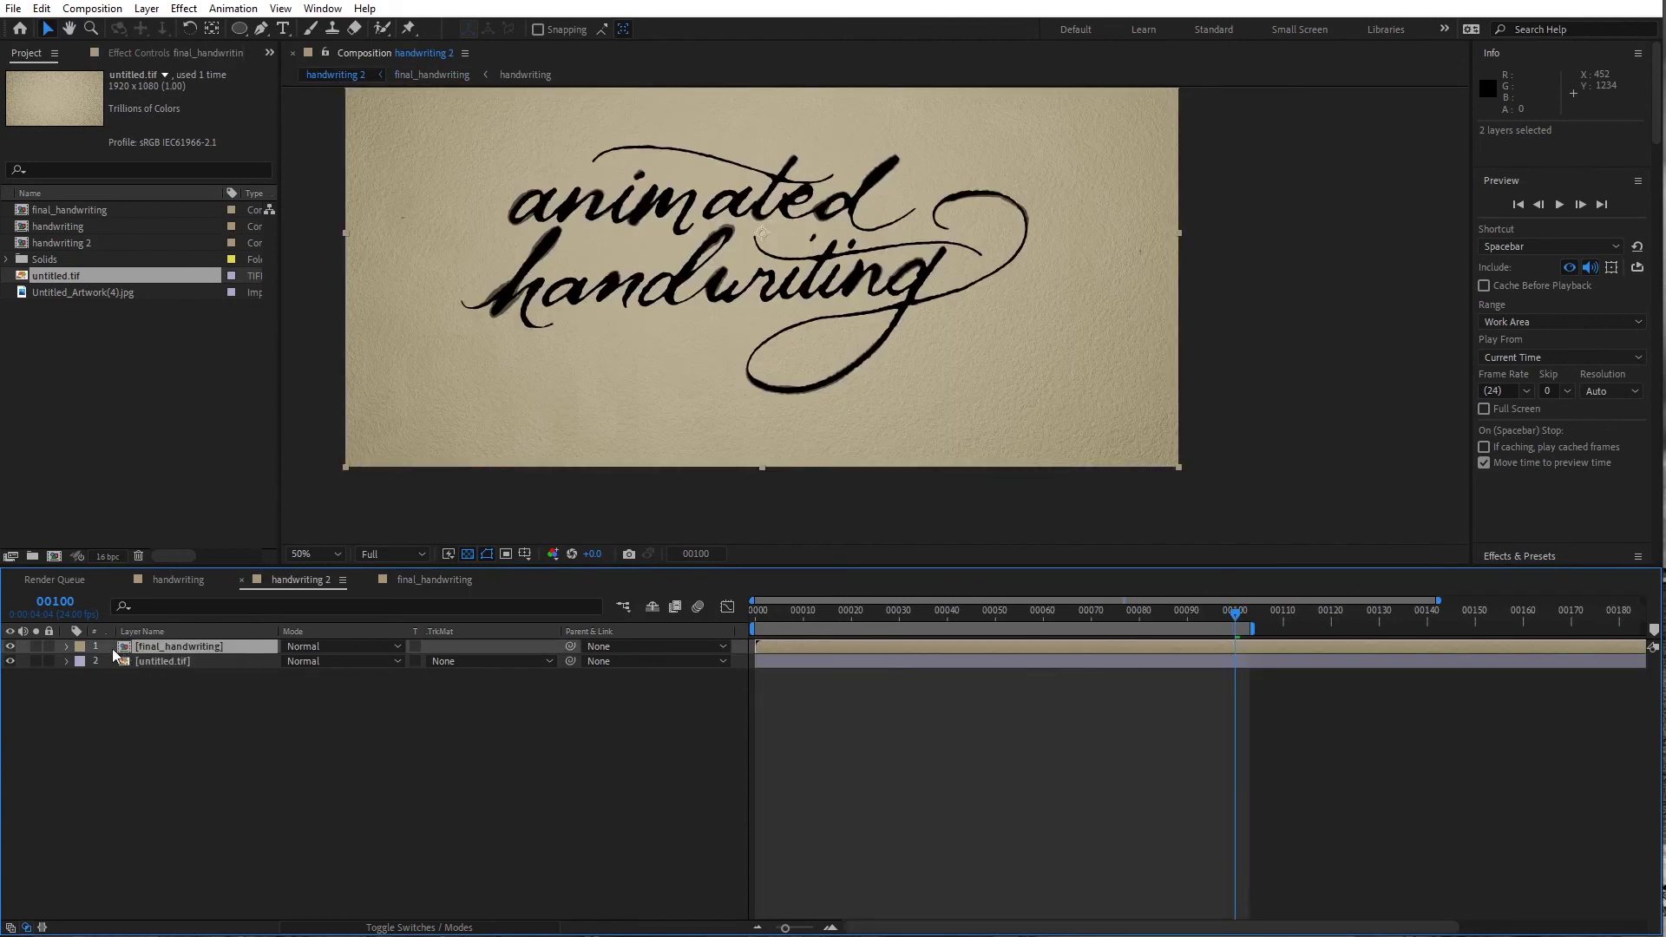
Set final_handwriting to 80% opacity with Multiply blending over the paper
click(66, 646)
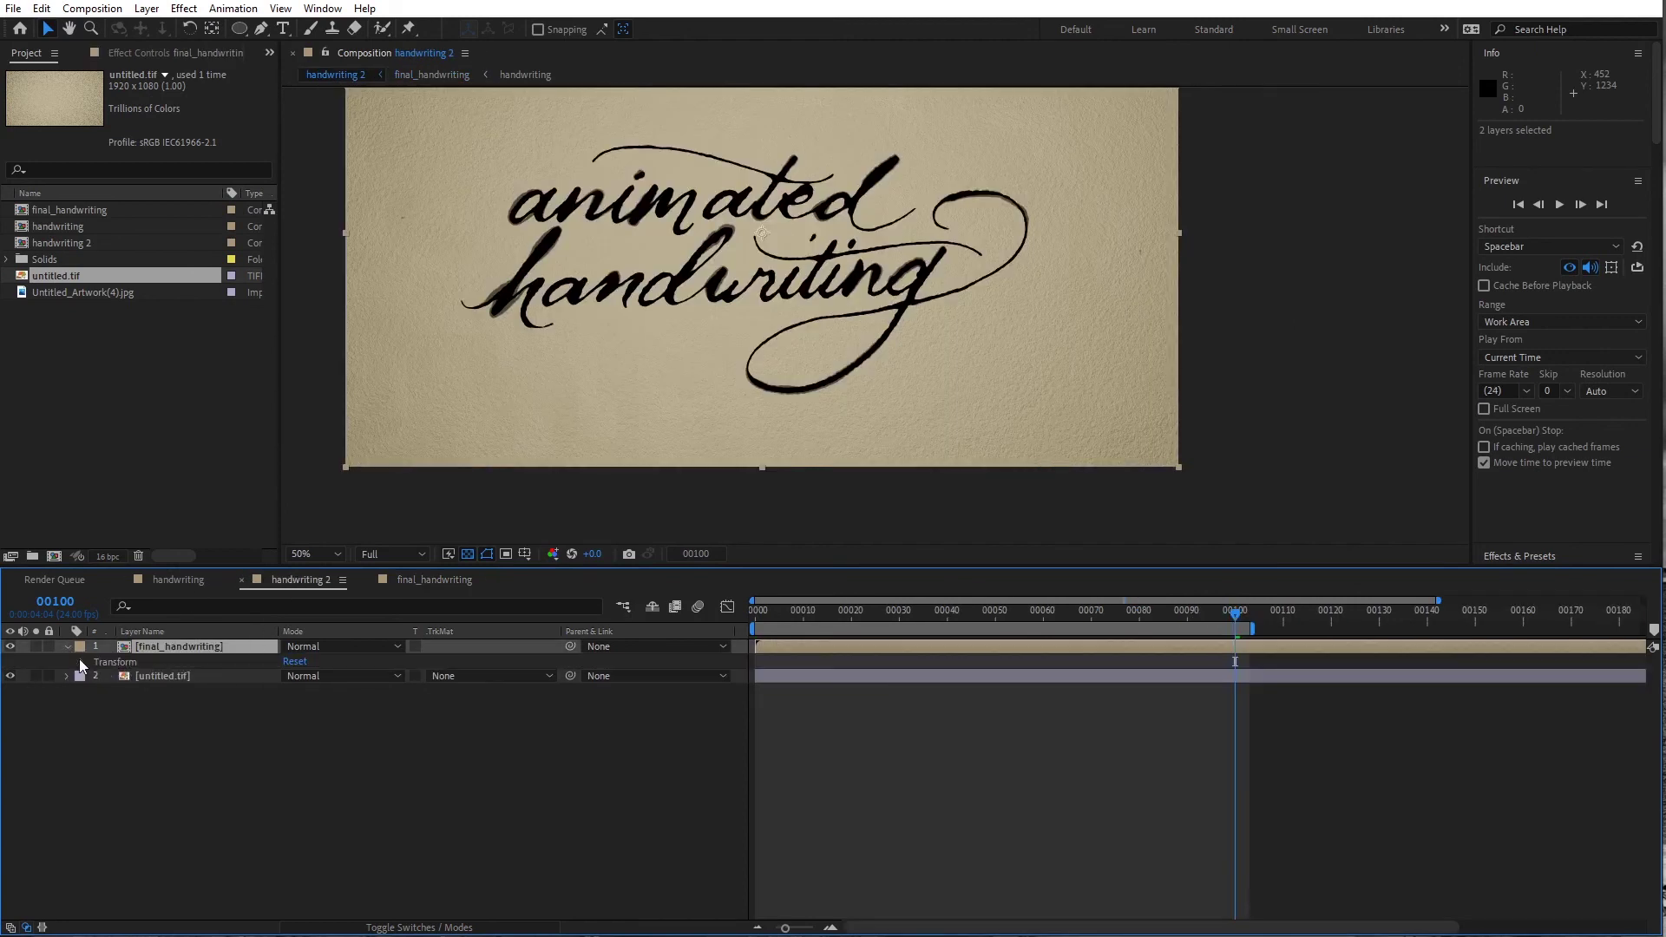
click(82, 661)
drag(292, 736, 266, 737)
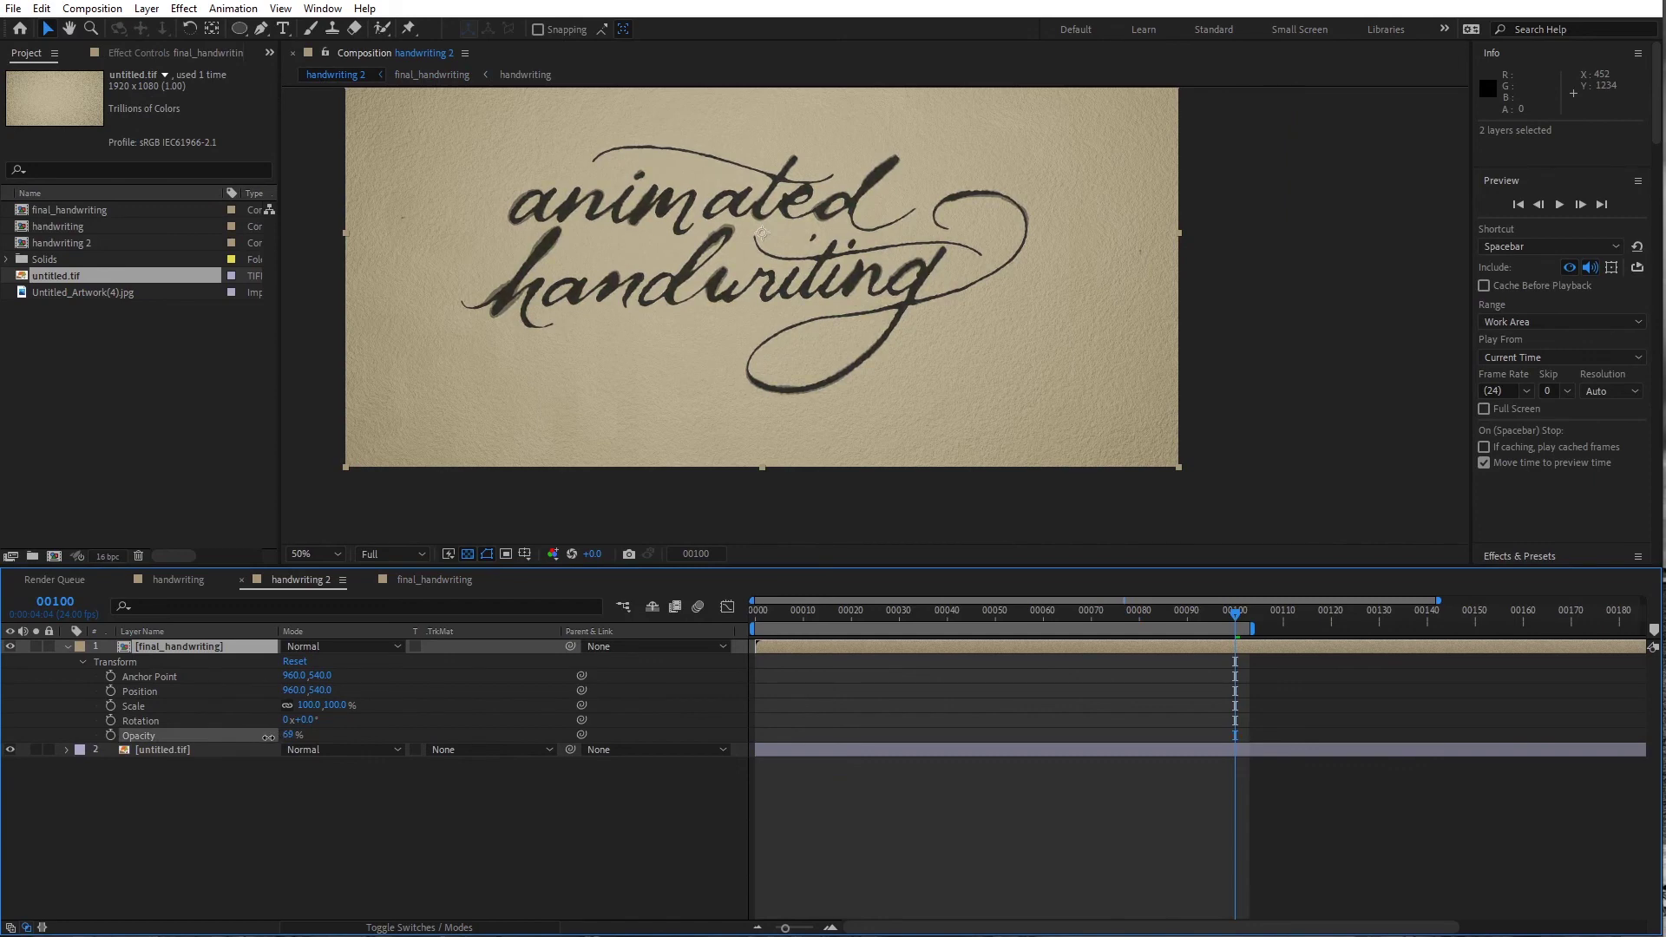
drag(269, 737, 285, 738)
key(shift+equal)
key(shift+equal)
key(shift+equal)
key(shift+equal)
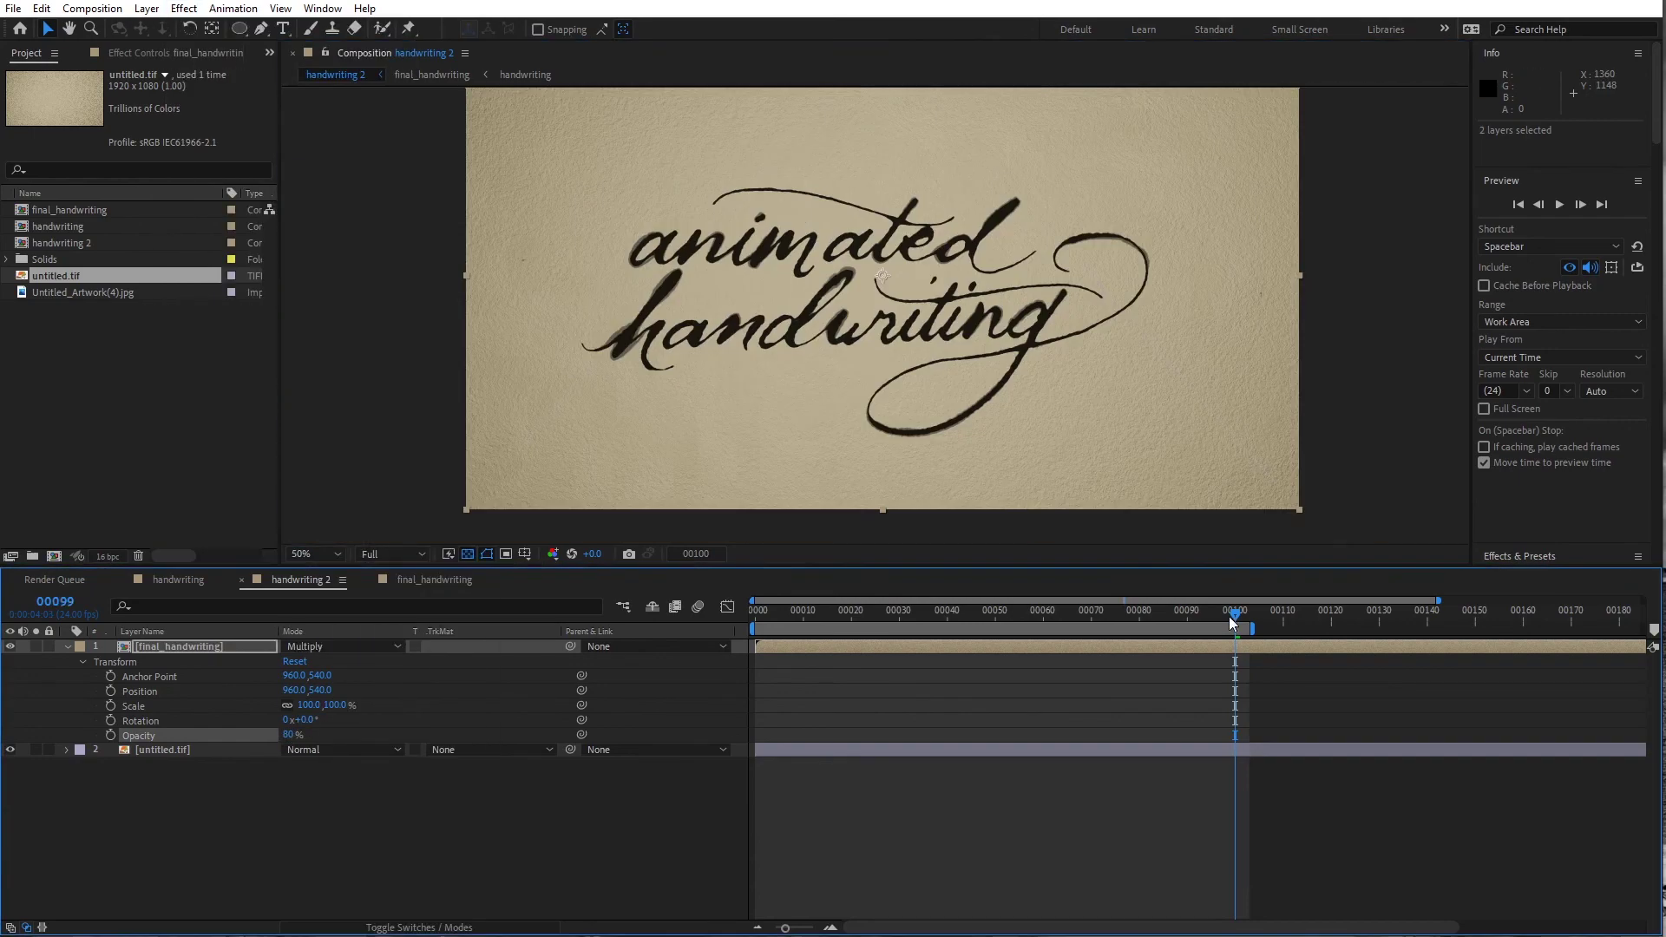
click(860, 611)
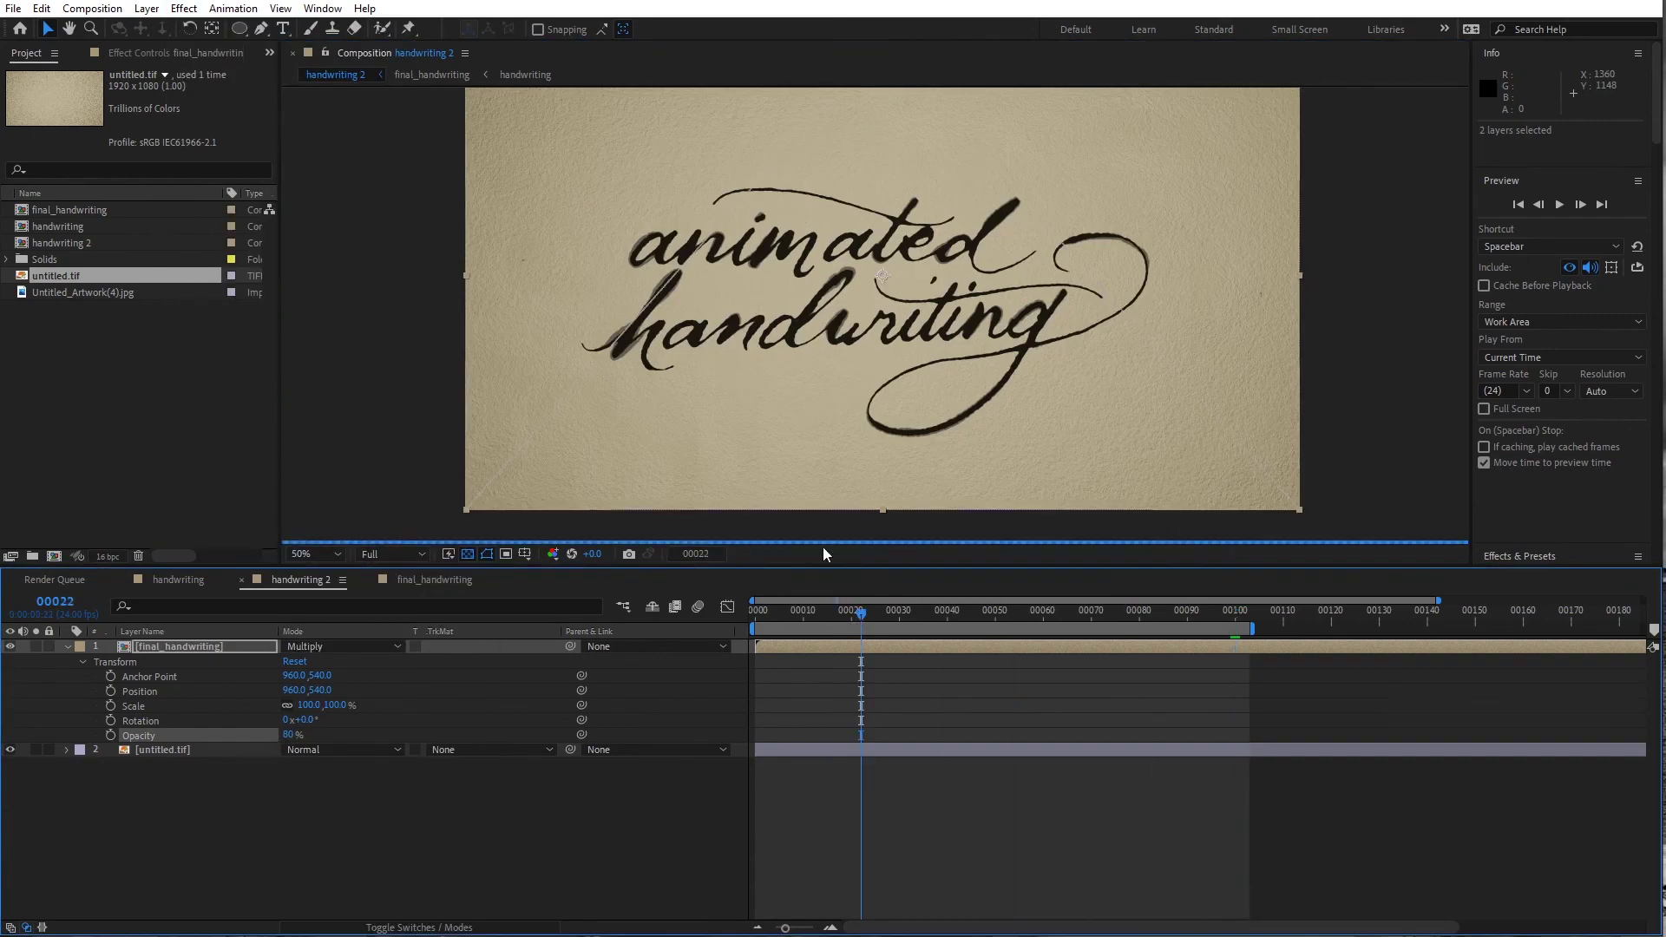
Import the ink_splatter frames from the splatter1 folder as a PNG sequence
click(13, 9)
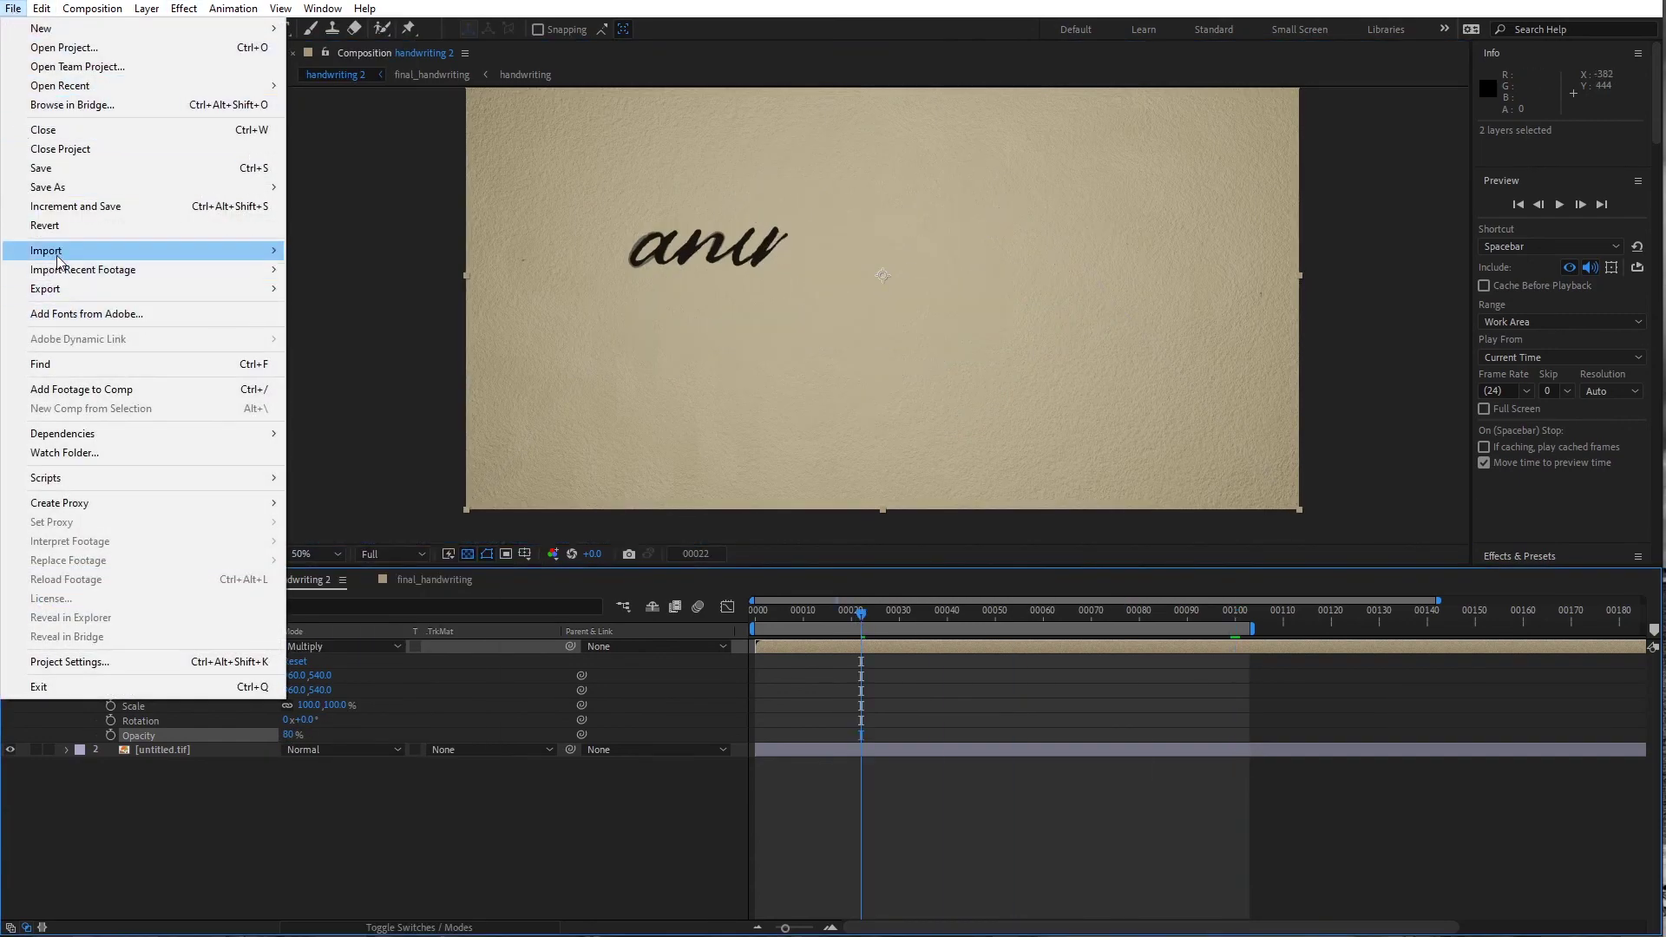
mouse_move(58, 258)
click(315, 251)
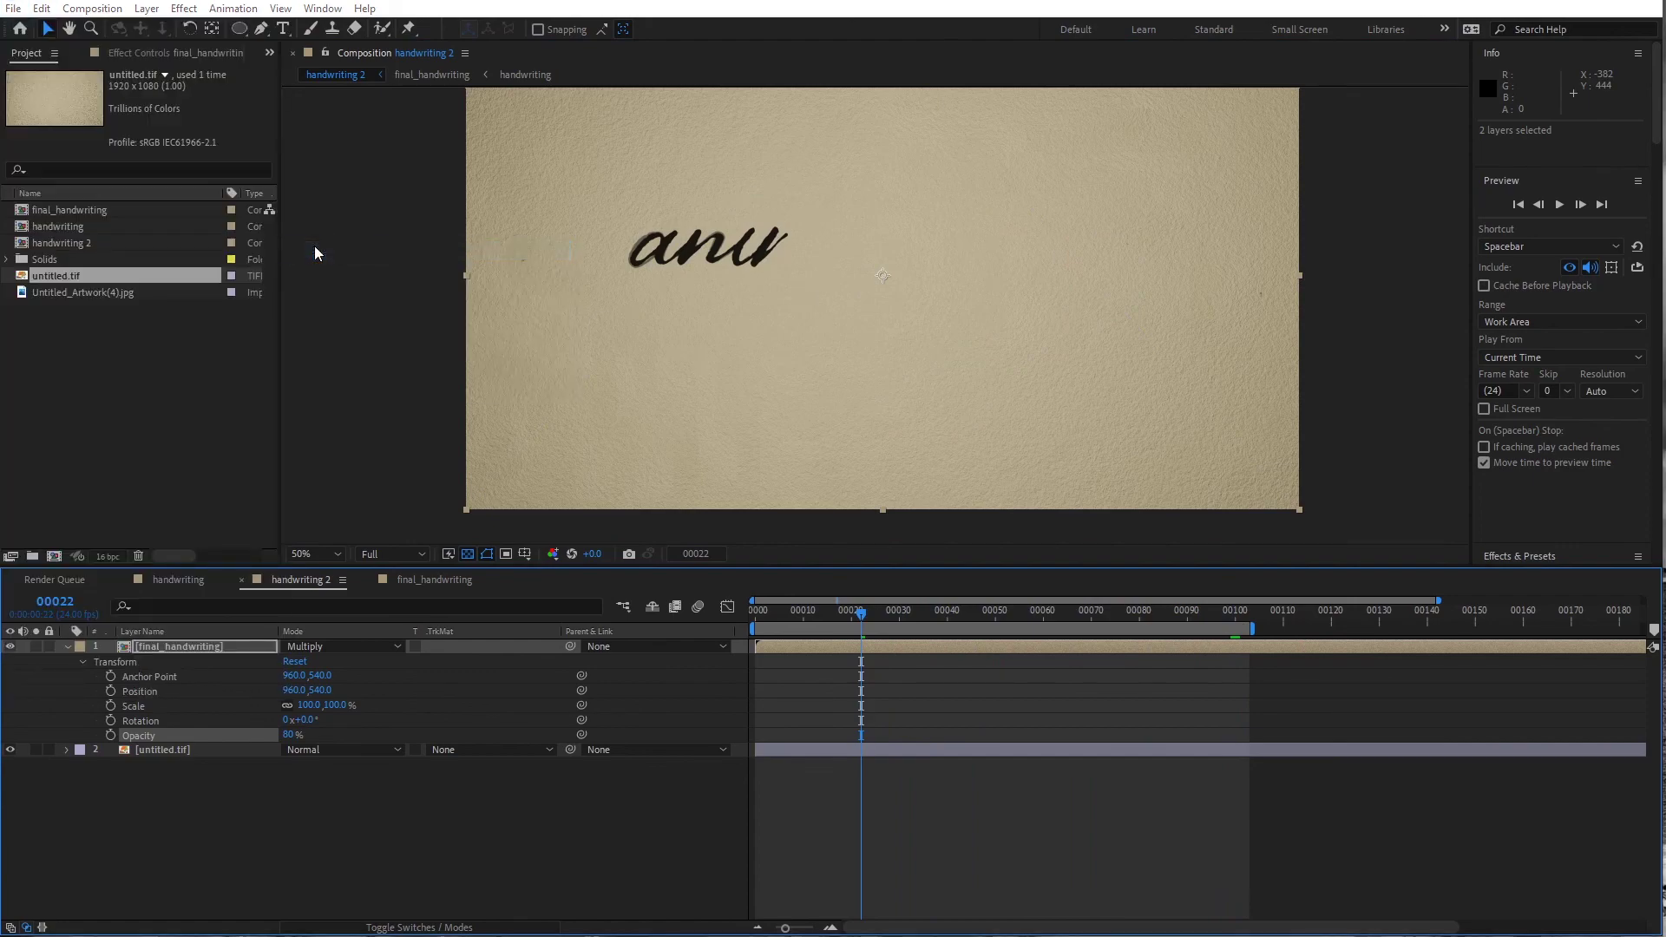
double_click(393, 163)
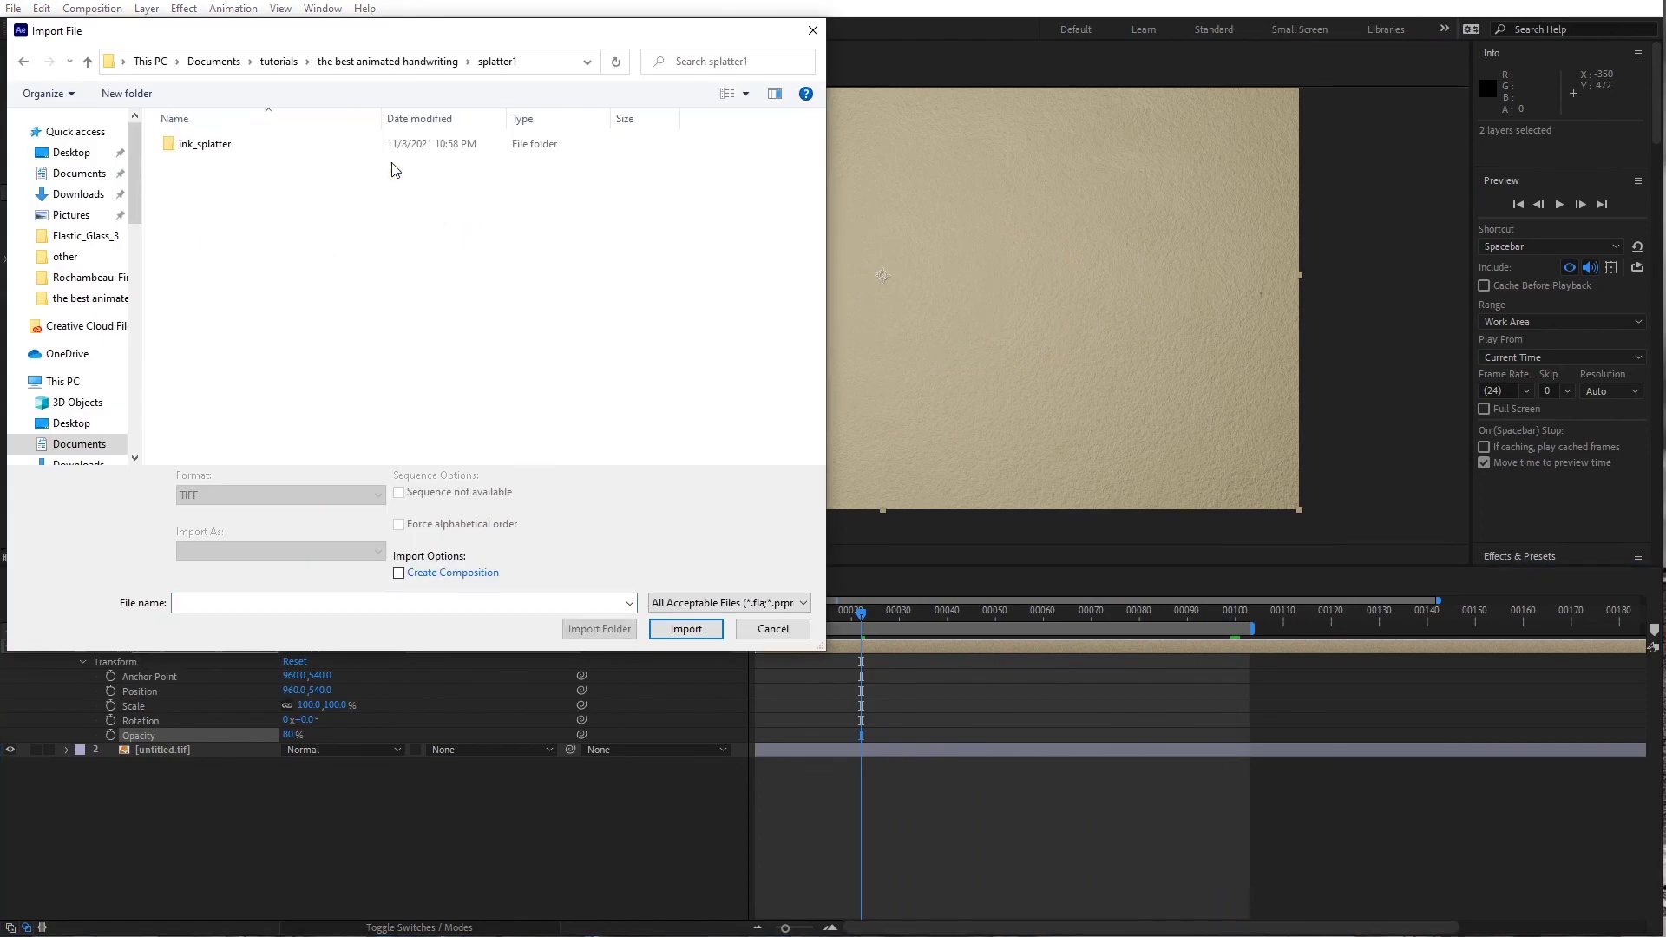
double_click(196, 144)
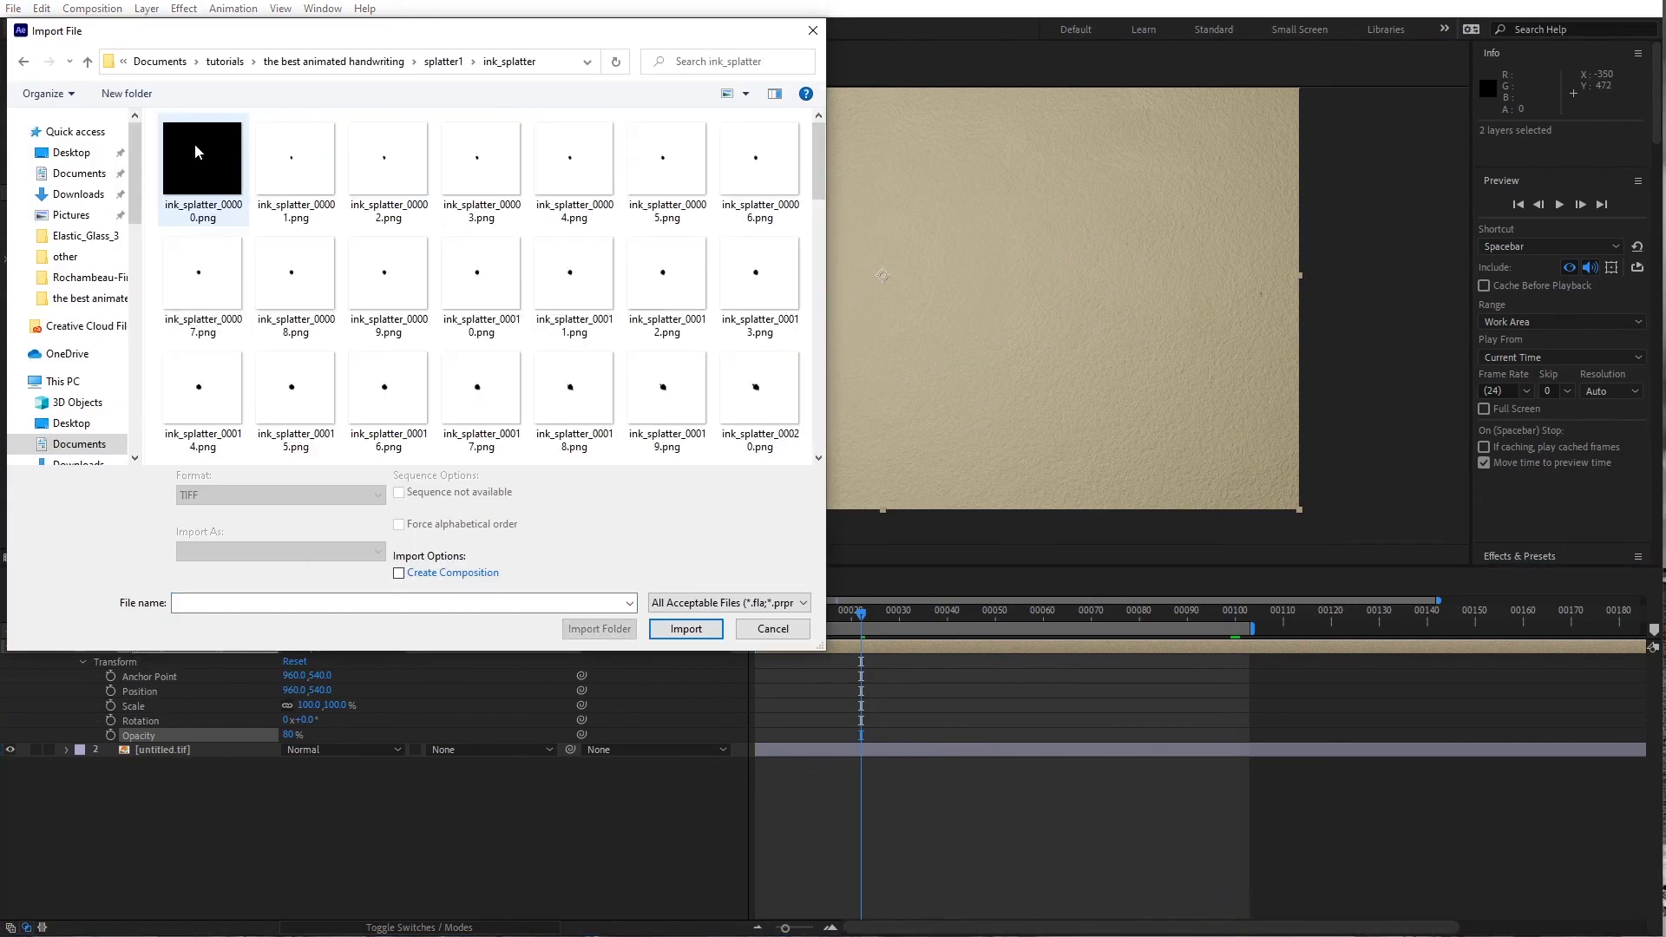
click(278, 164)
click(686, 615)
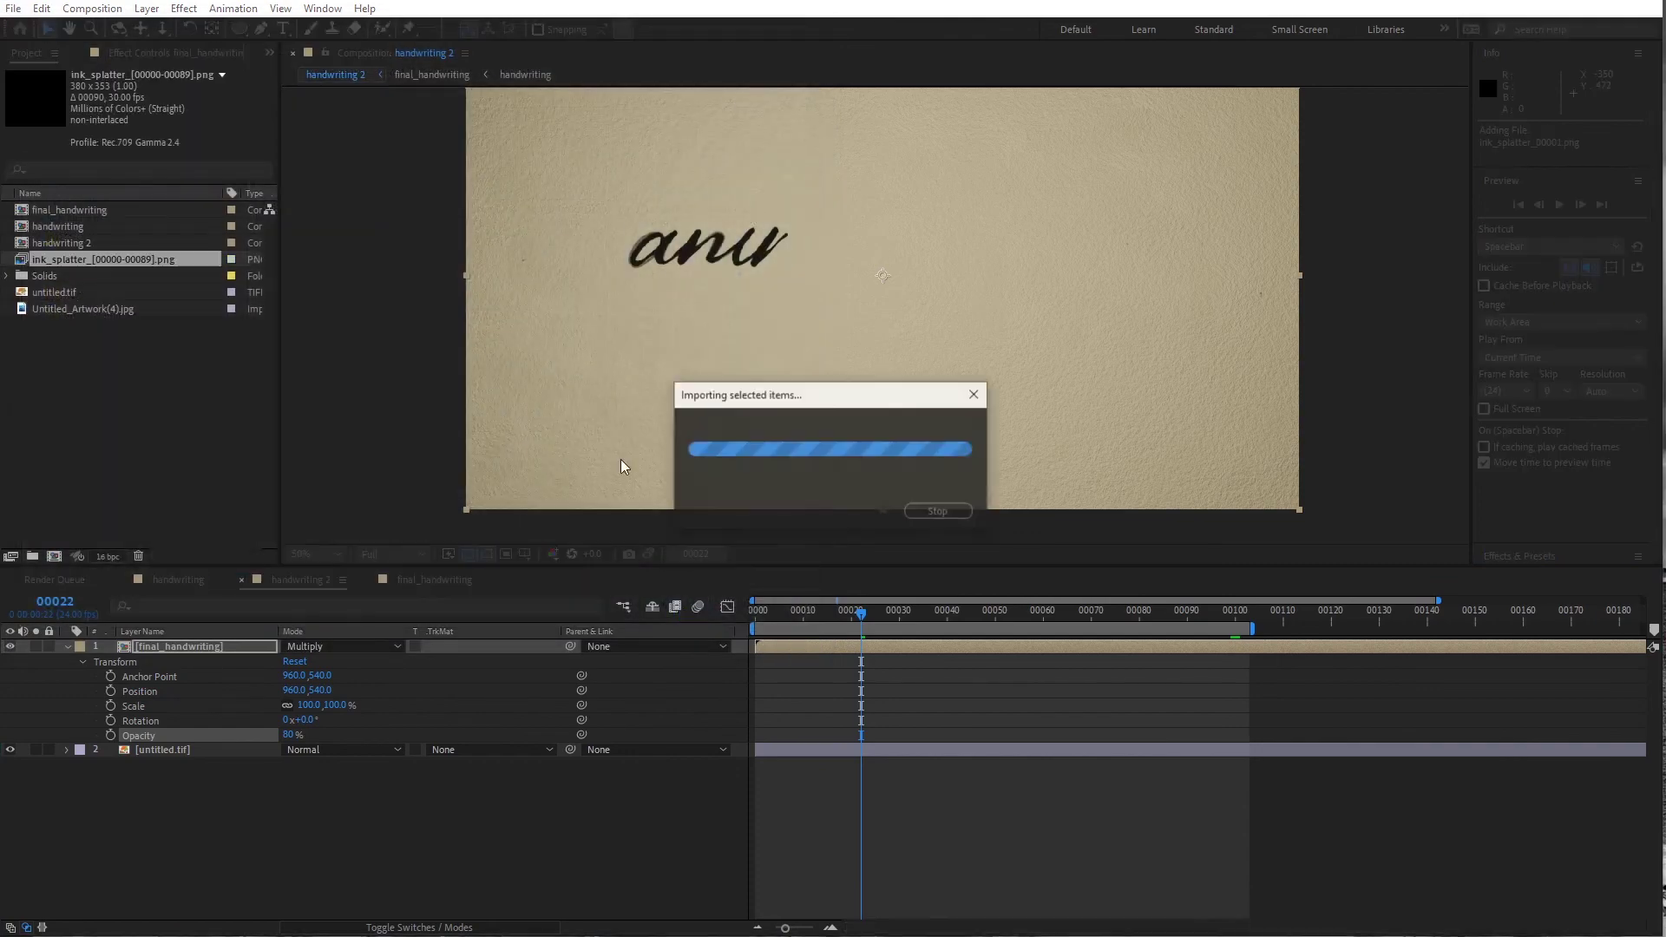
Reinterpret the splatter footage at 24 fps, add it to the comp, and position it below the handwriting
right_click(83, 257)
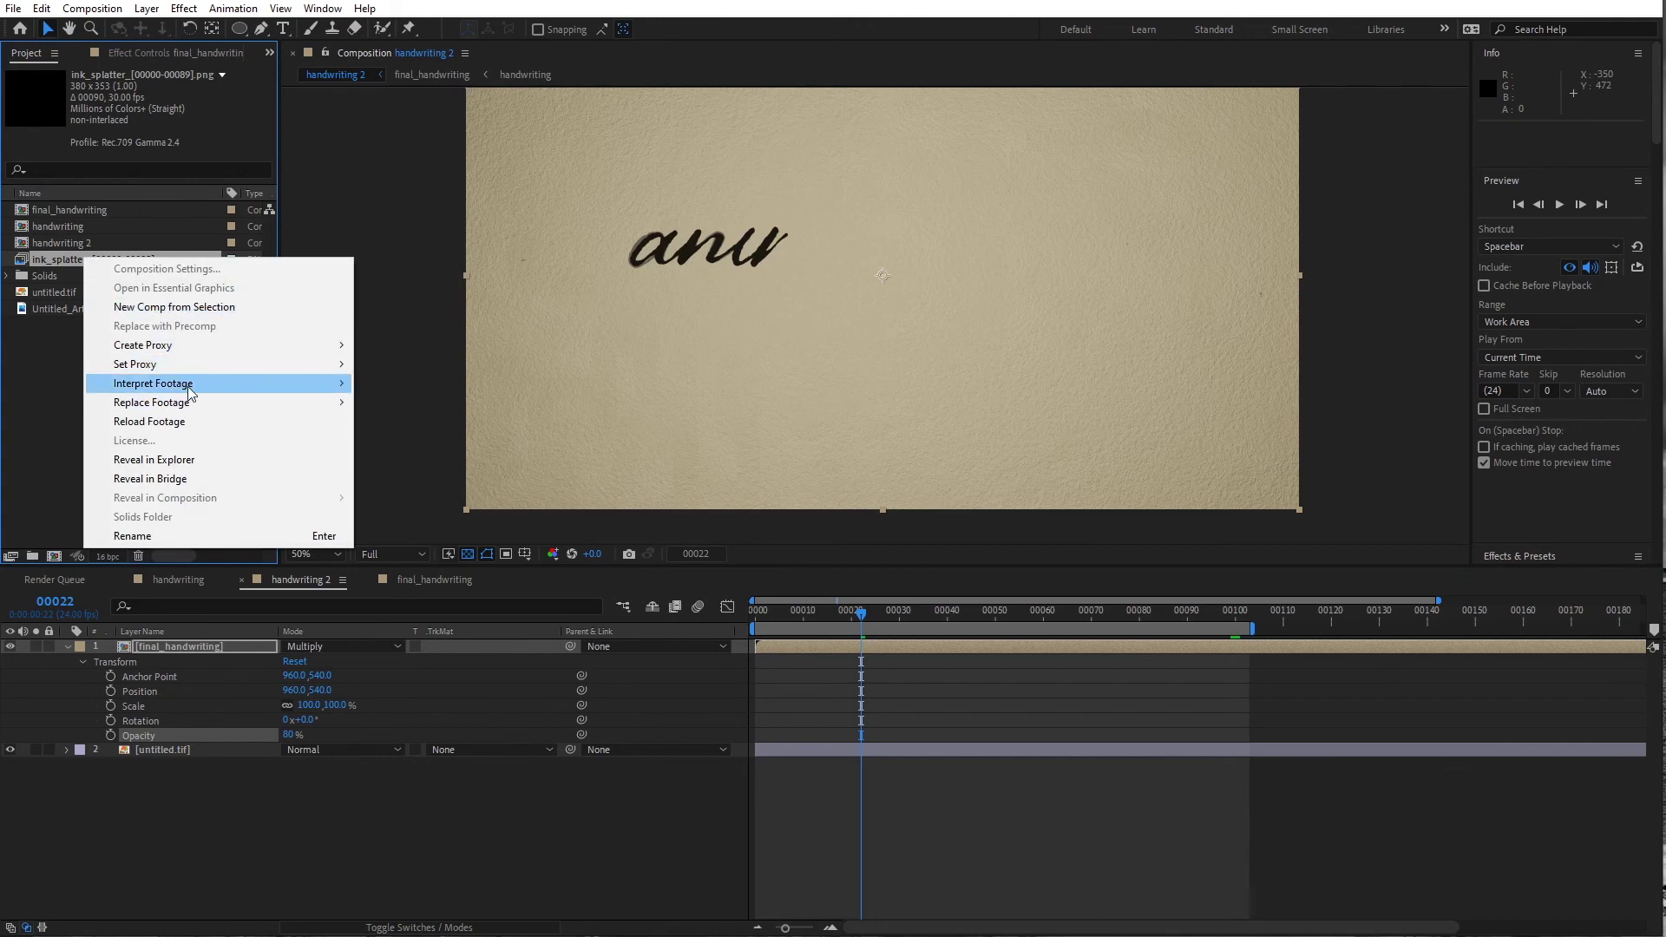
mouse_move(191, 393)
click(409, 378)
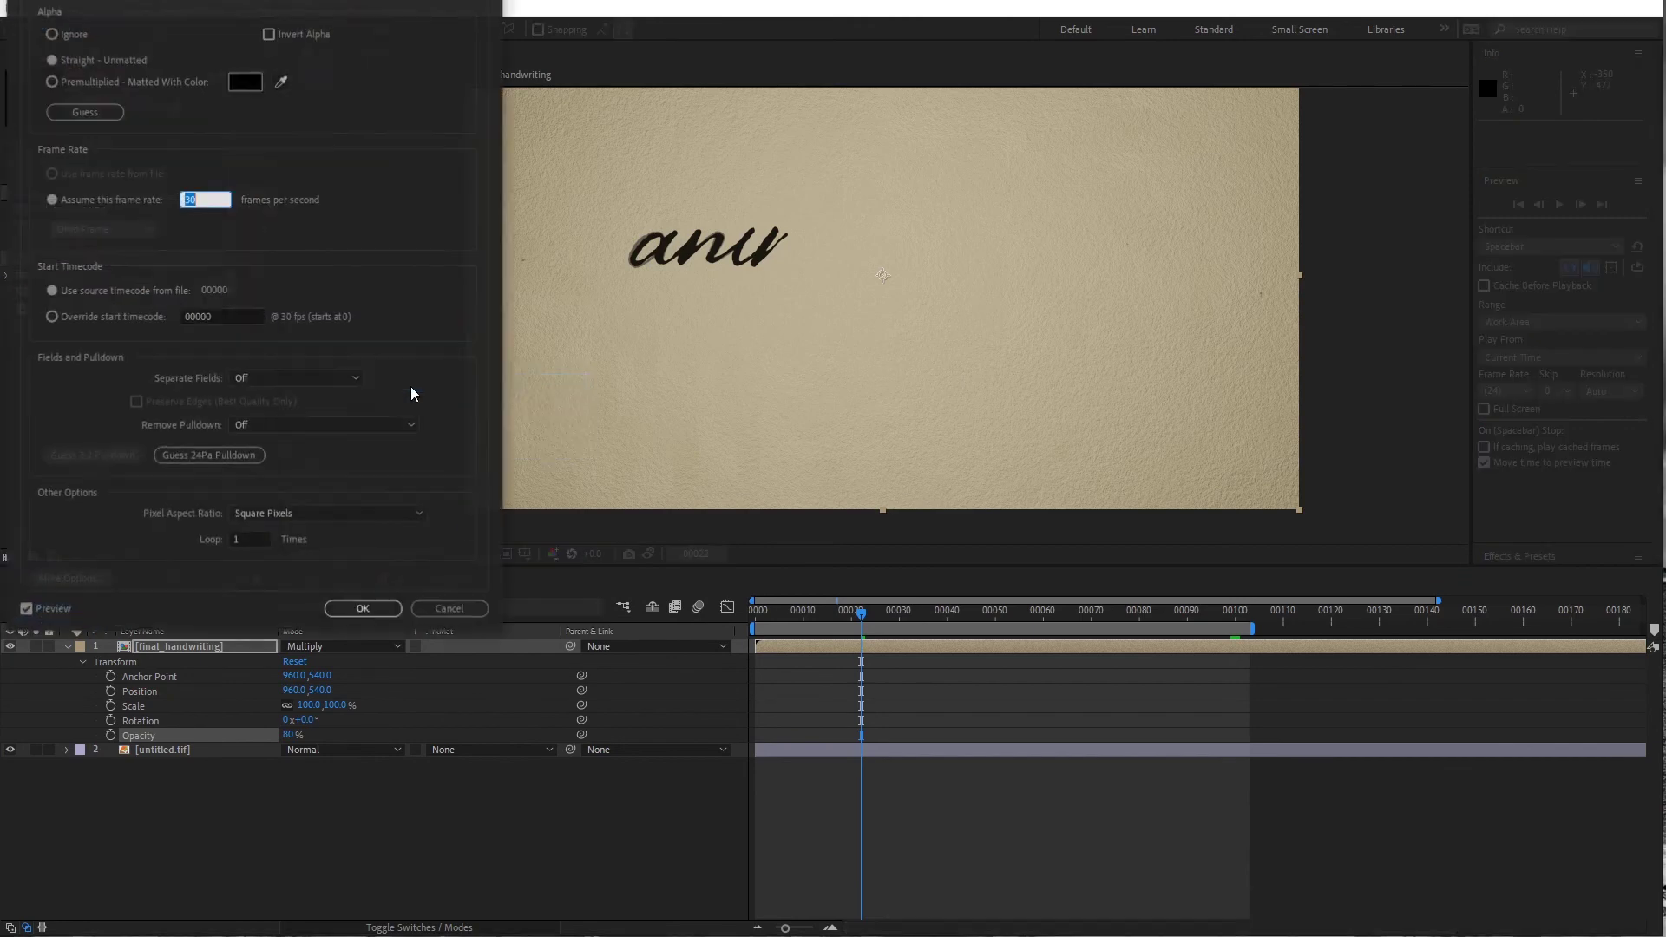
text(24)
key(Return)
key(ctrl+/)
drag(876, 284, 716, 244)
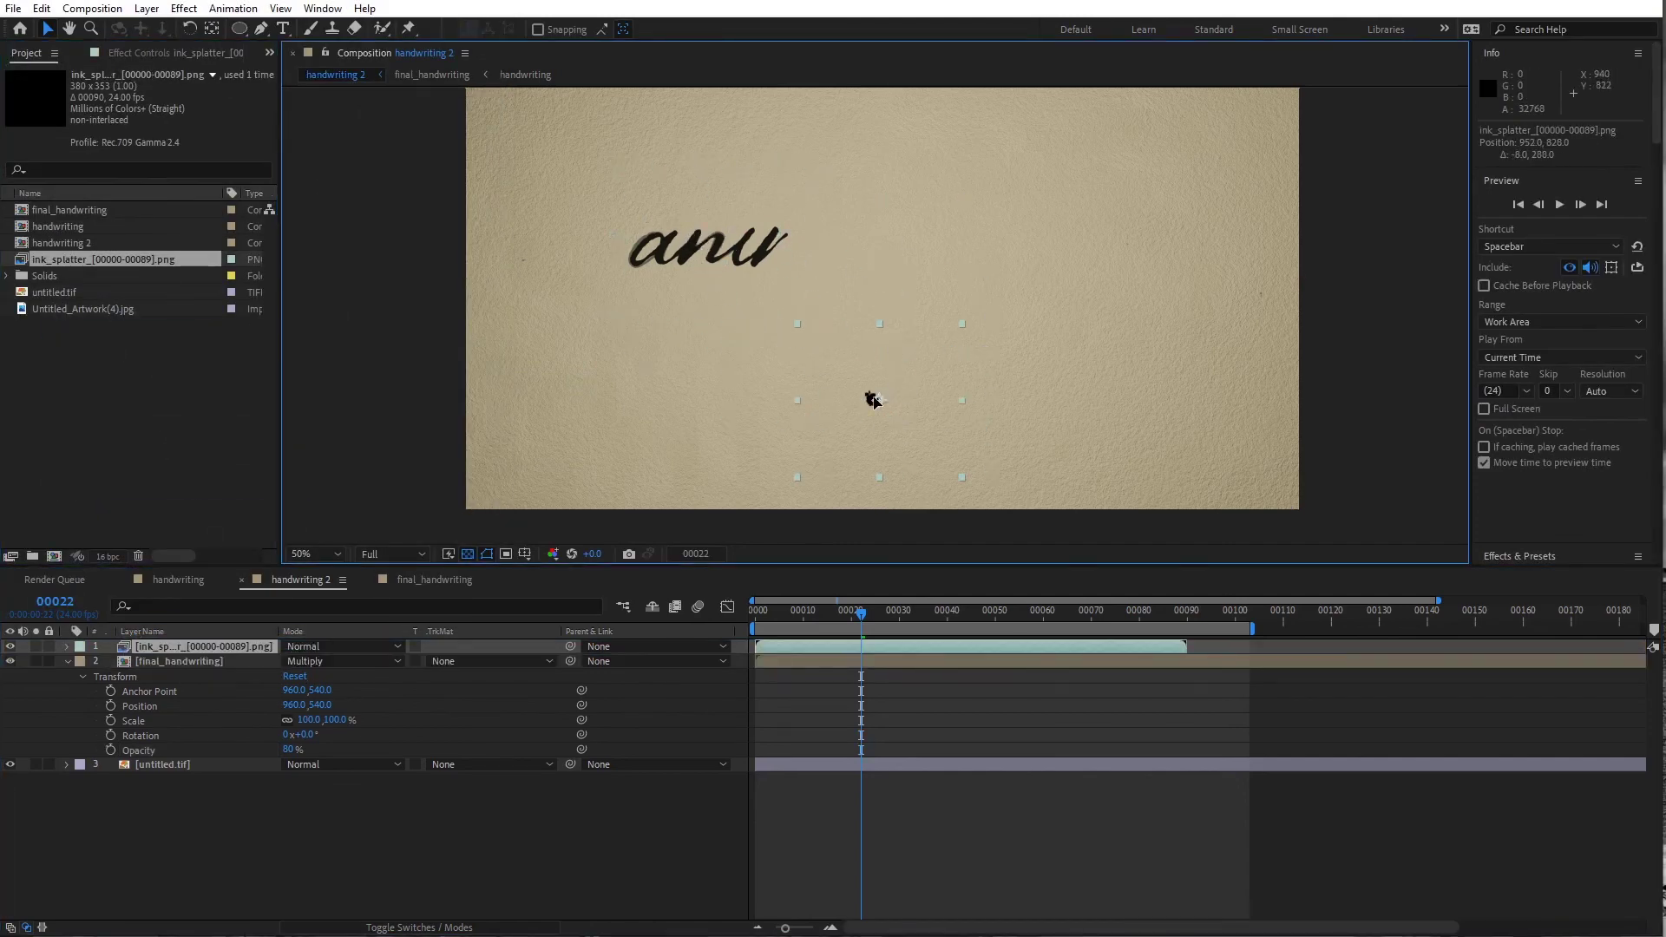